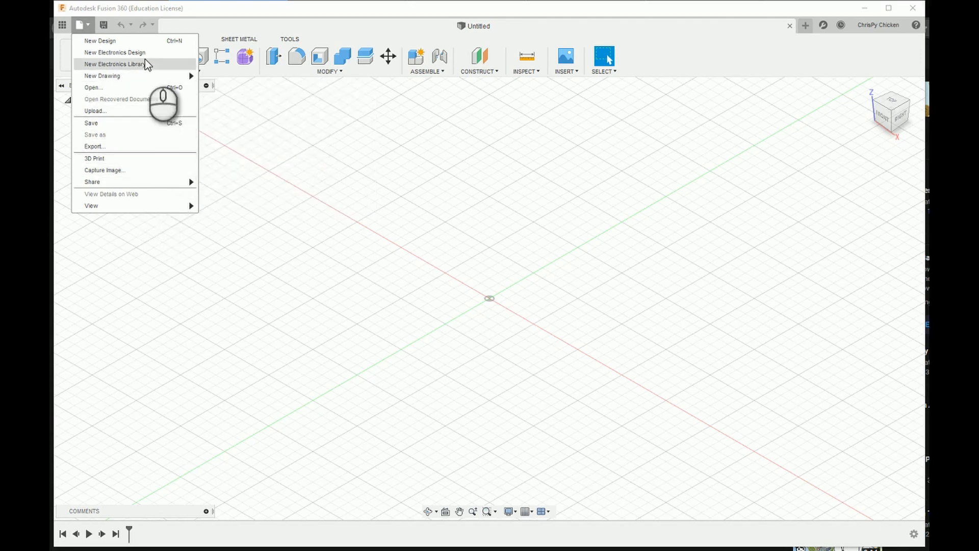
Step: Open the V12 Engine Block design from the Admin Project
{"action": "left_click", "coordinate": [90, 26]}
{"action": "left_click", "coordinate": [89, 25]}
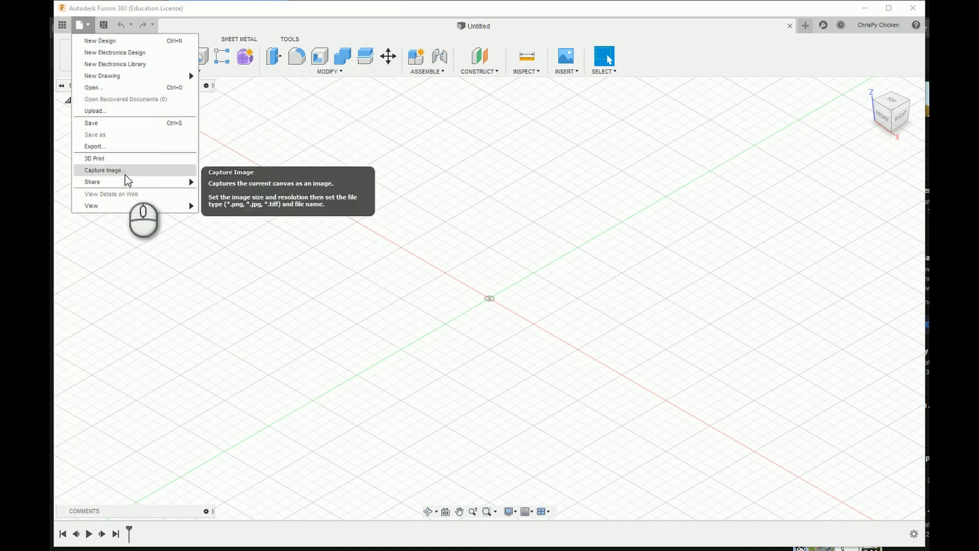
{"action": "left_click", "coordinate": [119, 89]}
{"action": "left_click", "coordinate": [482, 284]}
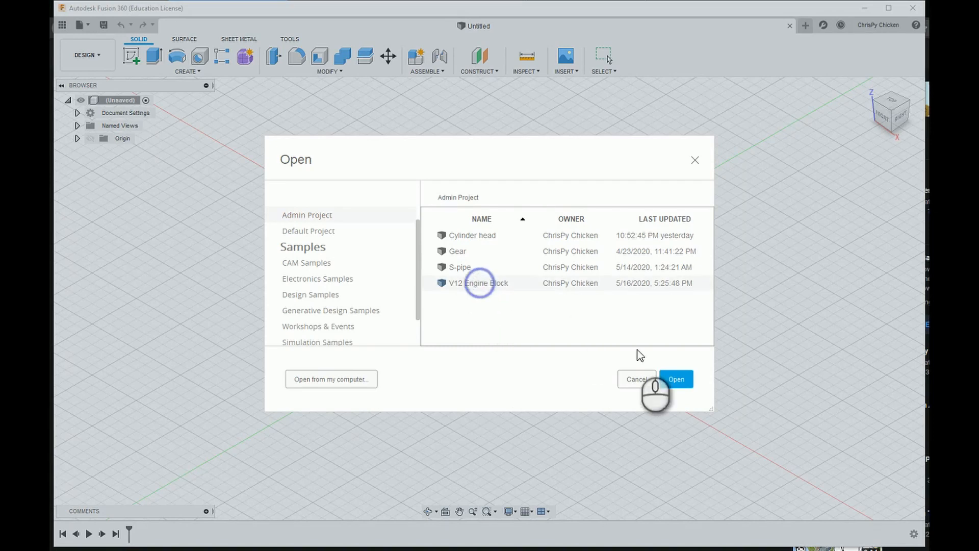
{"action": "left_click", "coordinate": [676, 379]}
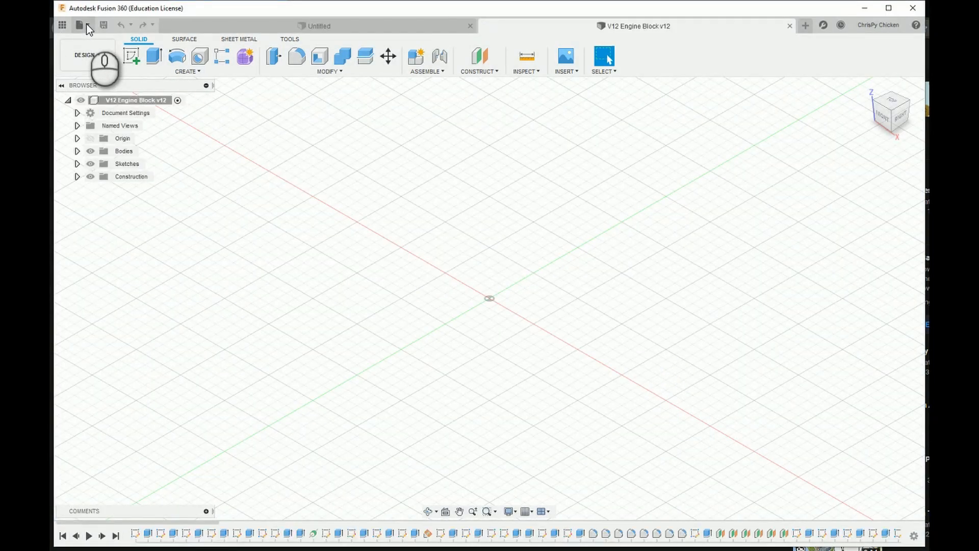
Step: Open the Cylinder head design from the Admin Project alongside the engine block
{"action": "left_click", "coordinate": [86, 24]}
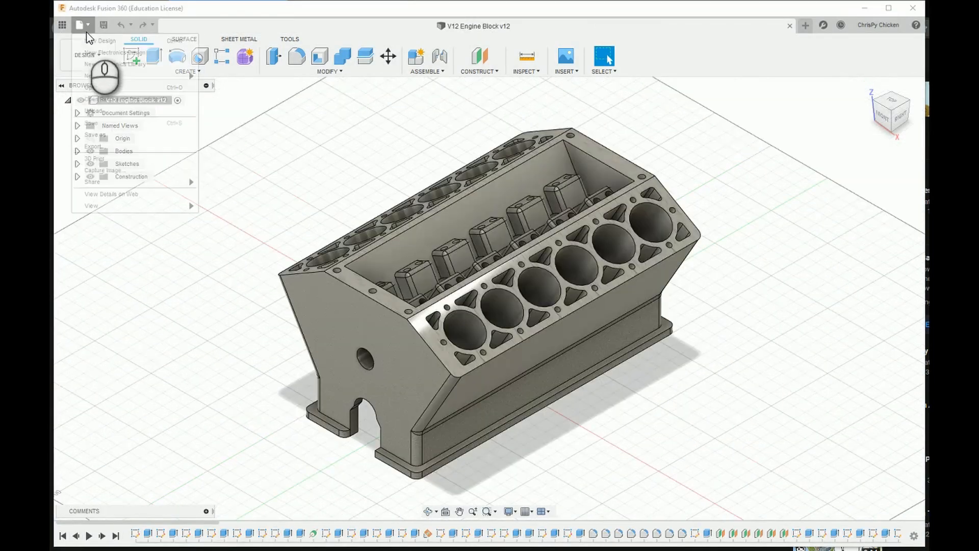
{"action": "left_click", "coordinate": [104, 88]}
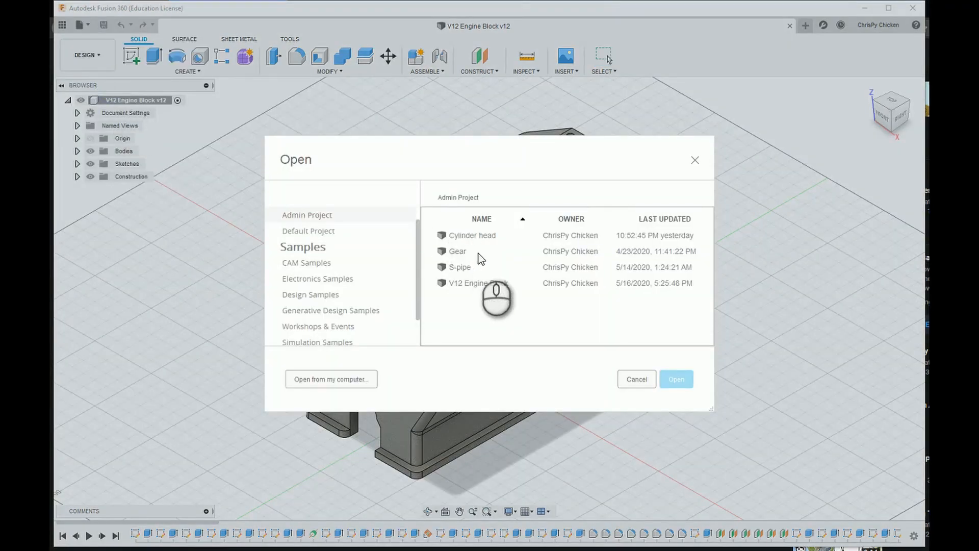
{"action": "left_click", "coordinate": [475, 234]}
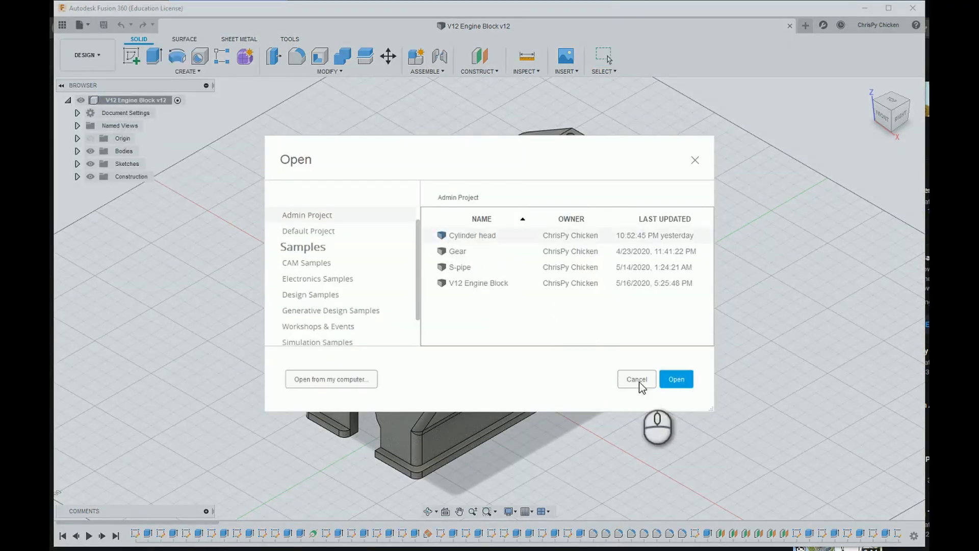
{"action": "left_click", "coordinate": [672, 379]}
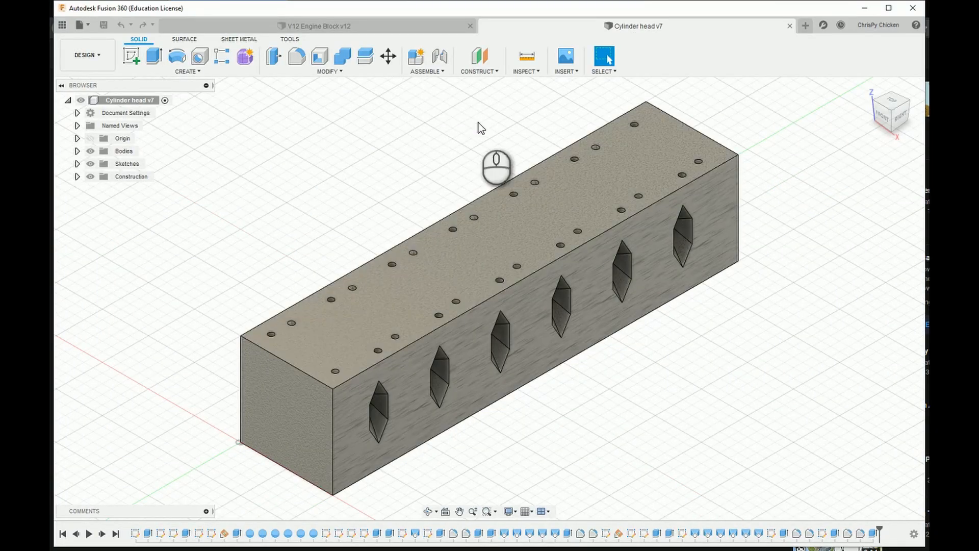
Step: Examine the V12 Engine Block's cylinder banks from above, including the bores, bolt holes and coolant passages of its deck face
{"action": "left_click", "coordinate": [370, 24]}
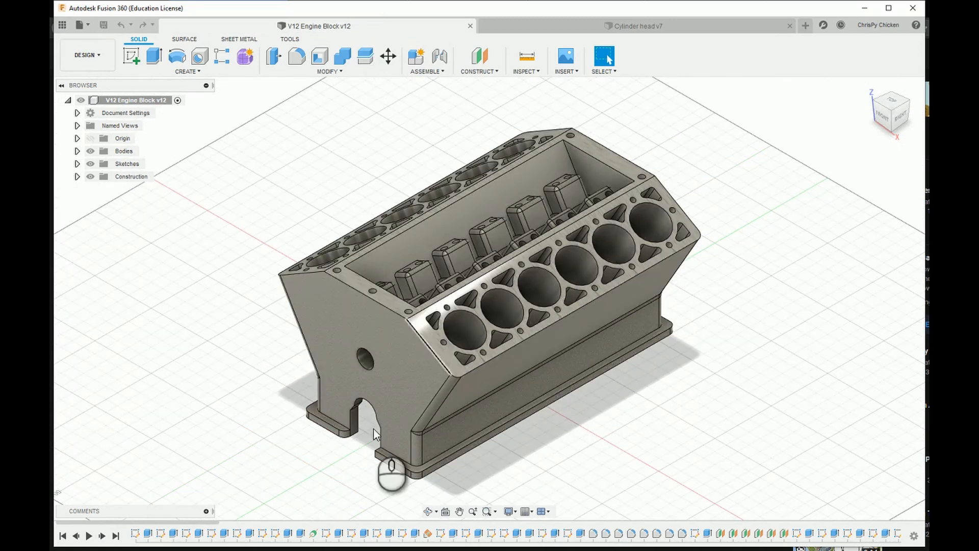
{"action": "left_click", "coordinate": [428, 512]}
{"action": "left_click_drag", "start_coordinate": [569, 313], "coordinate": [576, 375]}
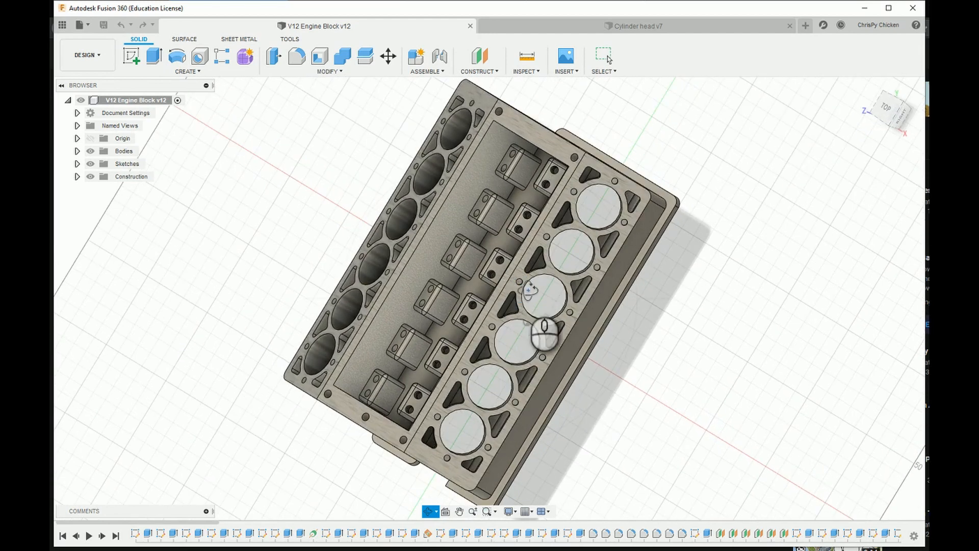
{"action": "left_click_drag", "start_coordinate": [547, 359], "coordinate": [578, 352]}
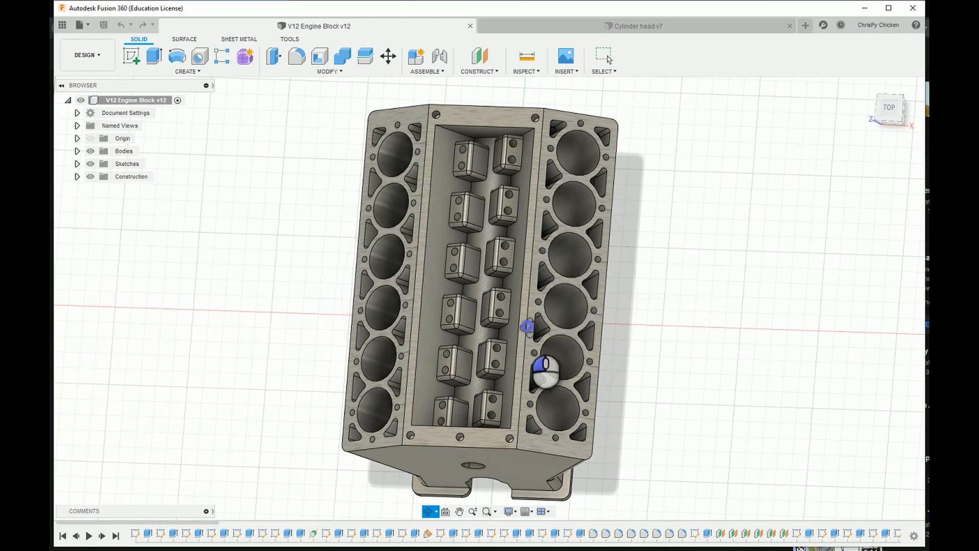
{"action": "middle_click_drag", "start_coordinate": [530, 330], "coordinate": [510, 327], "text": "shift"}
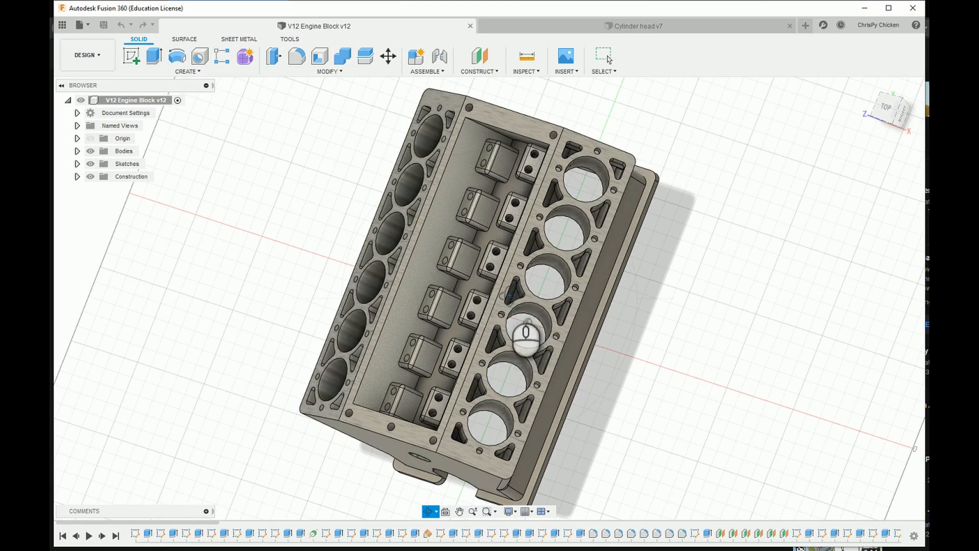
{"action": "scroll", "coordinate": [526, 334], "scroll_direction": "up", "scroll_amount": 10}
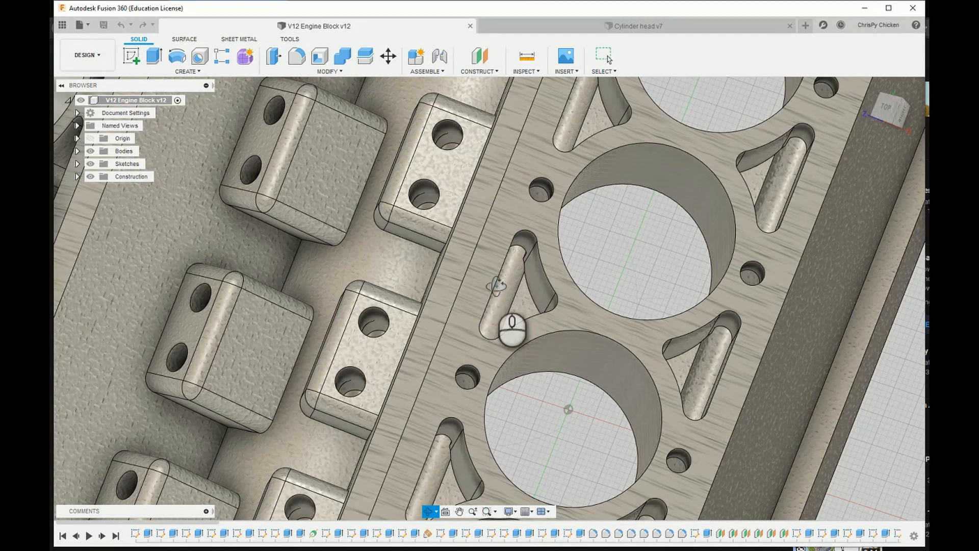
{"action": "scroll", "coordinate": [513, 329], "scroll_direction": "down", "scroll_amount": 3}
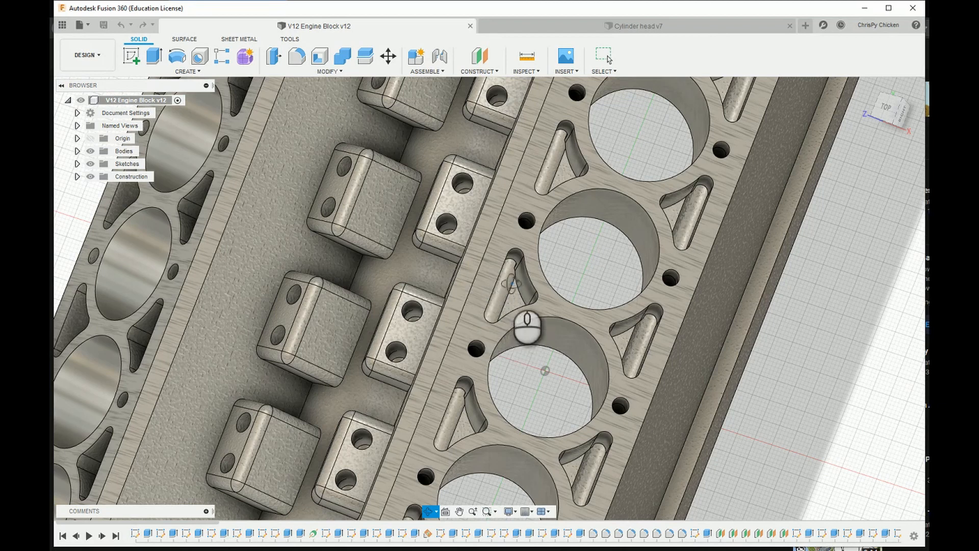
{"action": "scroll", "coordinate": [524, 335], "scroll_direction": "down", "scroll_amount": 5}
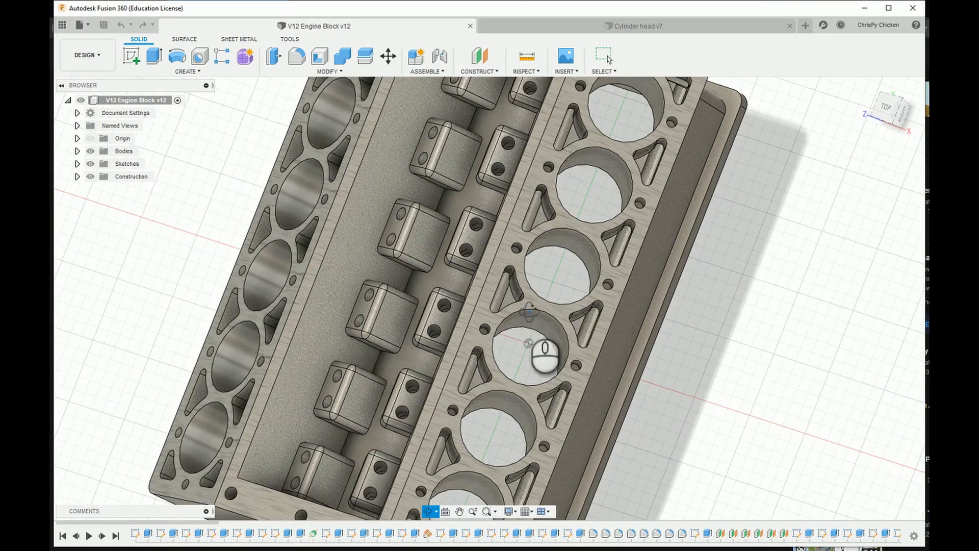
Step: Inspect the Cylinder head from all around: the bolt holes on top, the hexagonal side ports and the combustion chambers underneath
{"action": "left_click", "coordinate": [606, 25]}
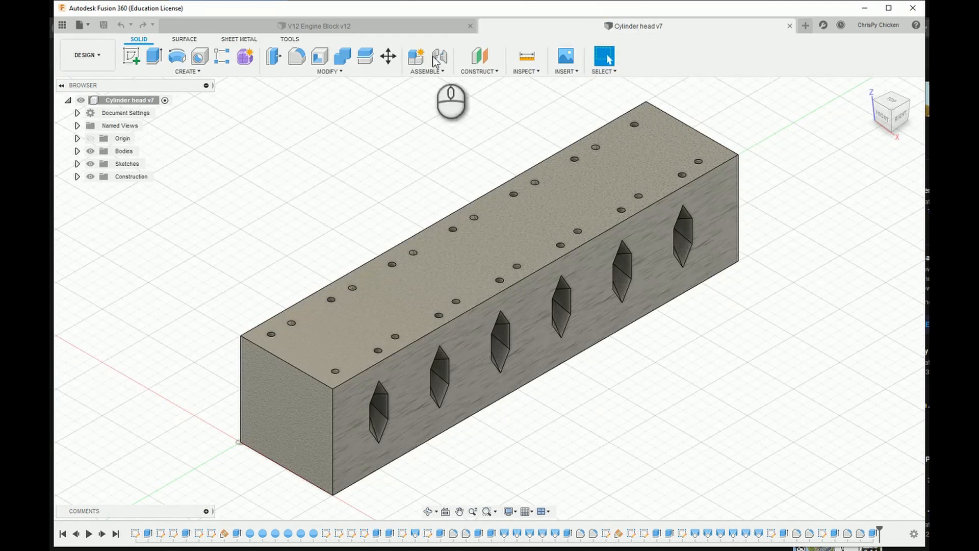
{"action": "left_click", "coordinate": [428, 511]}
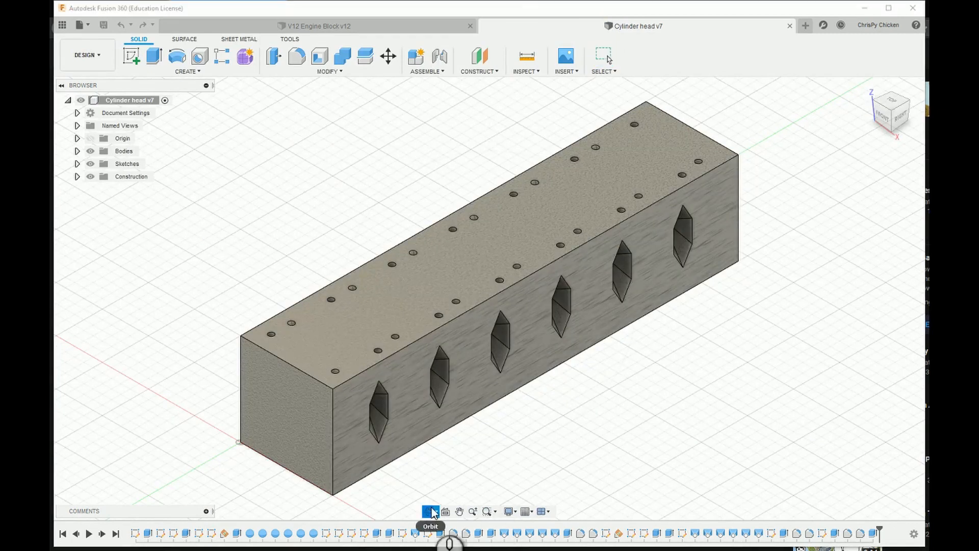
{"action": "left_click_drag", "start_coordinate": [530, 370], "coordinate": [583, 392]}
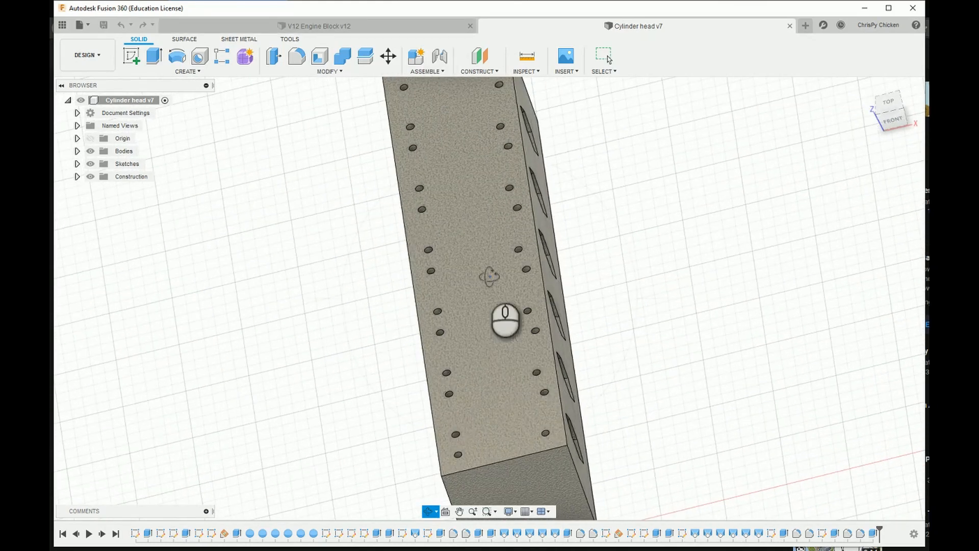
{"action": "left_click_drag", "start_coordinate": [497, 404], "coordinate": [562, 377]}
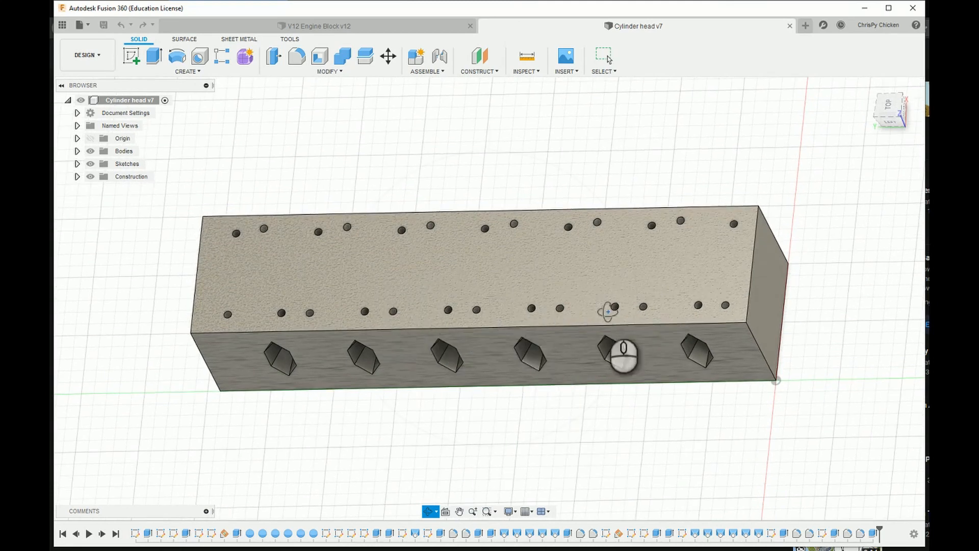
{"action": "left_click_drag", "start_coordinate": [723, 350], "coordinate": [612, 332]}
{"action": "left_click_drag", "start_coordinate": [628, 375], "coordinate": [607, 335]}
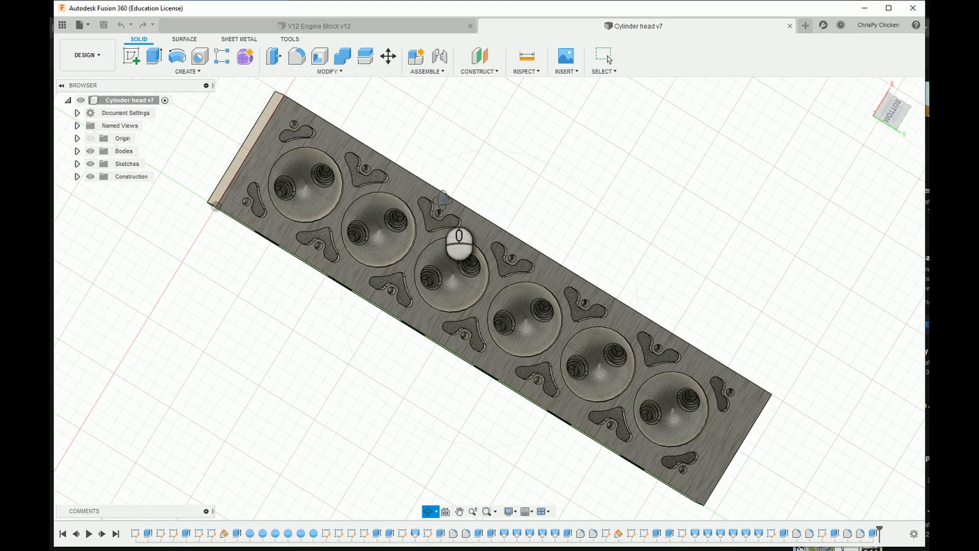
{"action": "left_click_drag", "start_coordinate": [350, 187], "coordinate": [322, 174]}
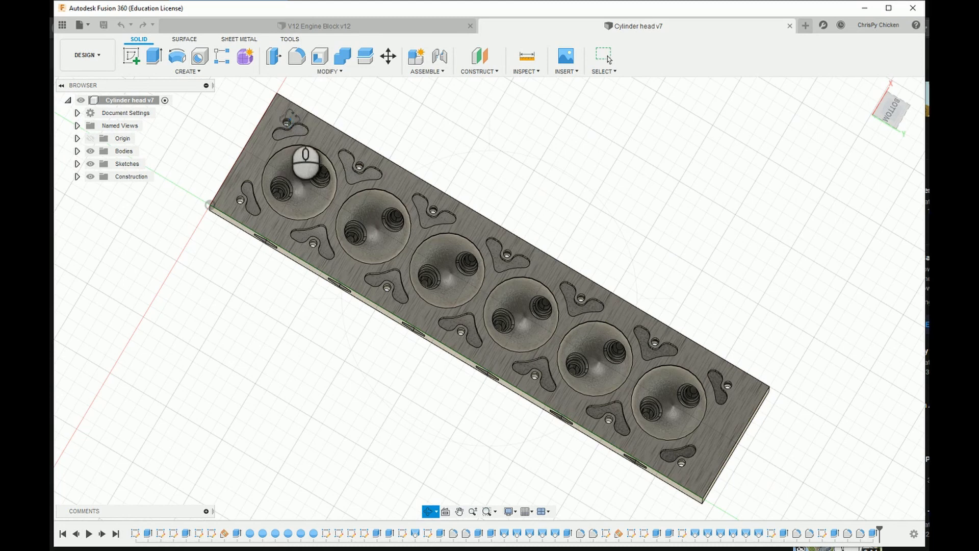
{"action": "left_click_drag", "start_coordinate": [400, 216], "coordinate": [353, 197]}
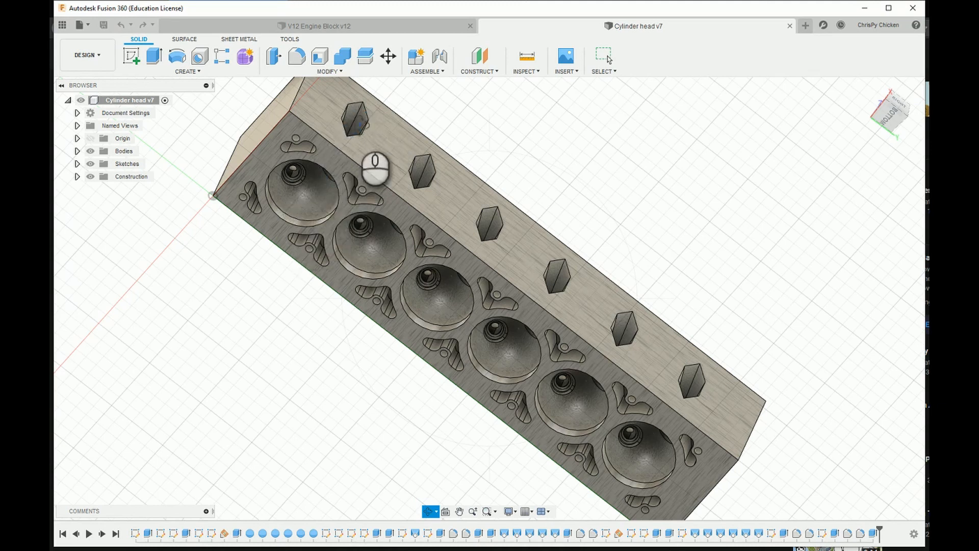
{"action": "left_click_drag", "start_coordinate": [361, 153], "coordinate": [363, 204]}
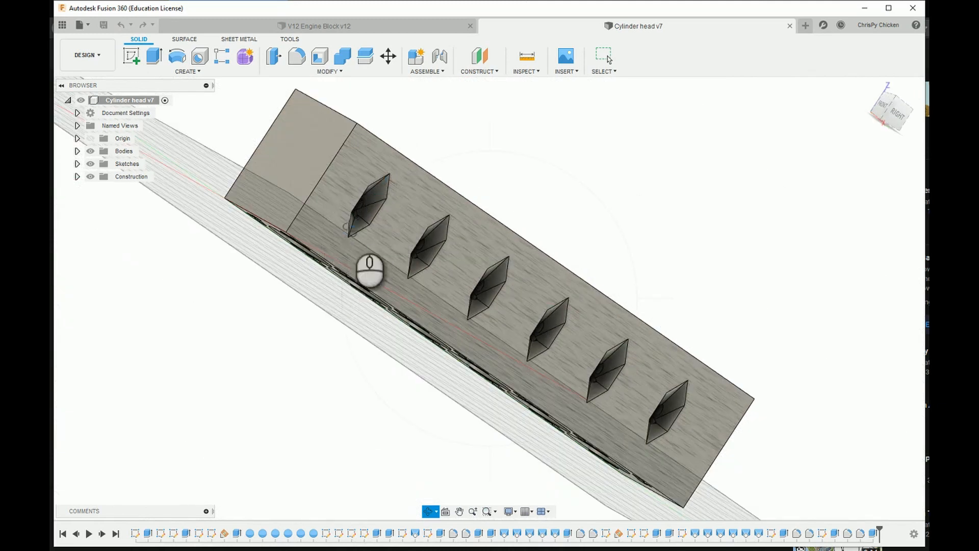
{"action": "left_click_drag", "start_coordinate": [393, 216], "coordinate": [368, 213]}
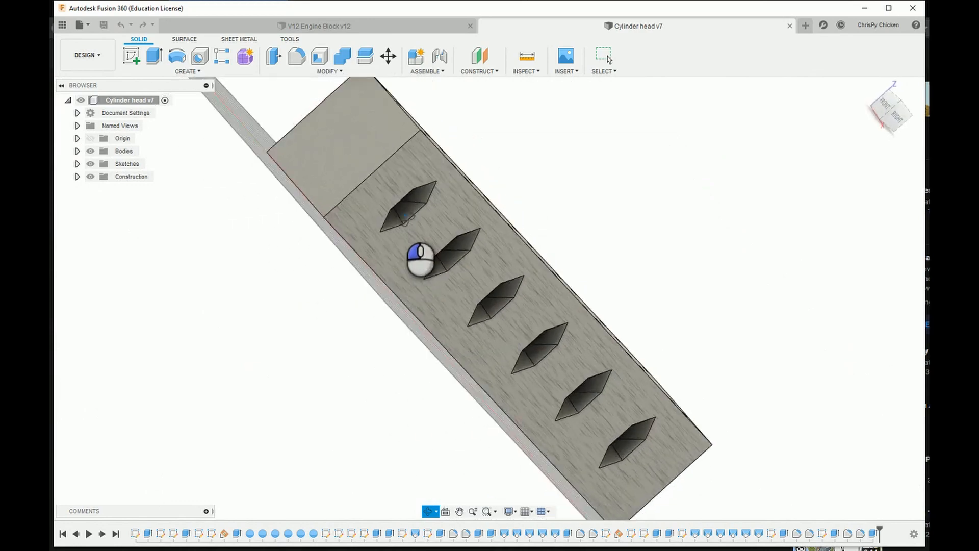
{"action": "left_click_drag", "start_coordinate": [421, 259], "coordinate": [468, 232]}
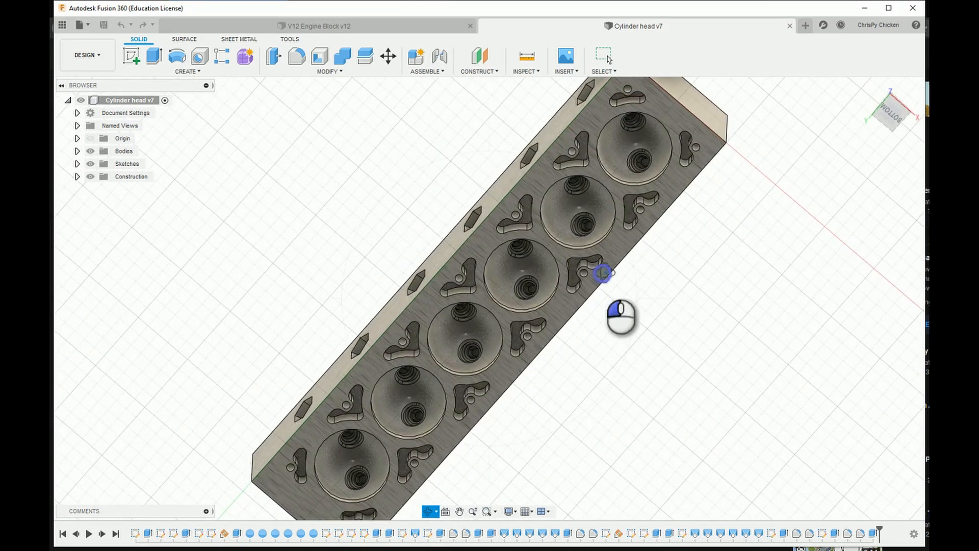
{"action": "left_click_drag", "start_coordinate": [615, 306], "coordinate": [611, 294]}
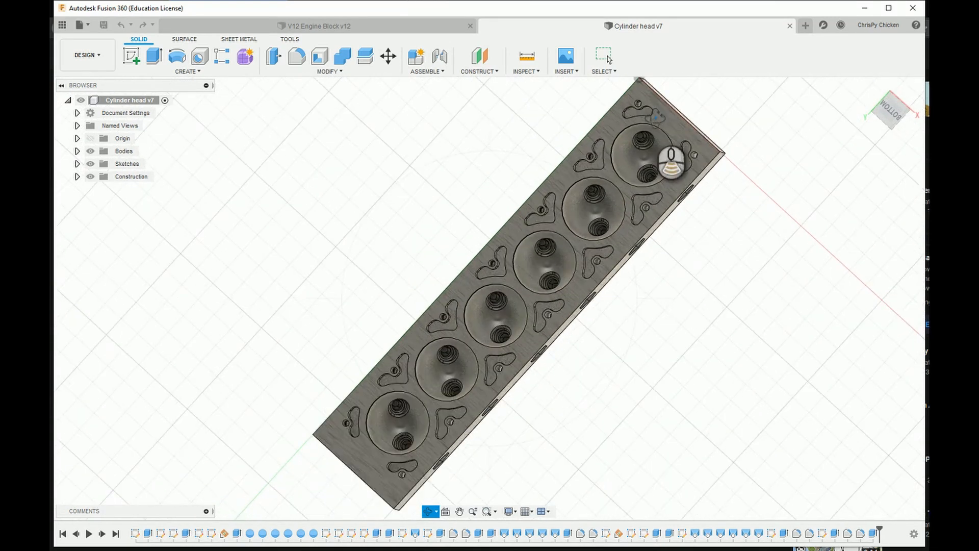
Step: Examine the Cylinder head's underside up close, checking the valve seats in the combustion chambers, the coolant pockets and the adjacent bolt holes
{"action": "scroll", "coordinate": [668, 170], "scroll_direction": "up", "scroll_amount": 8}
{"action": "scroll", "coordinate": [646, 176], "scroll_direction": "up", "scroll_amount": 1}
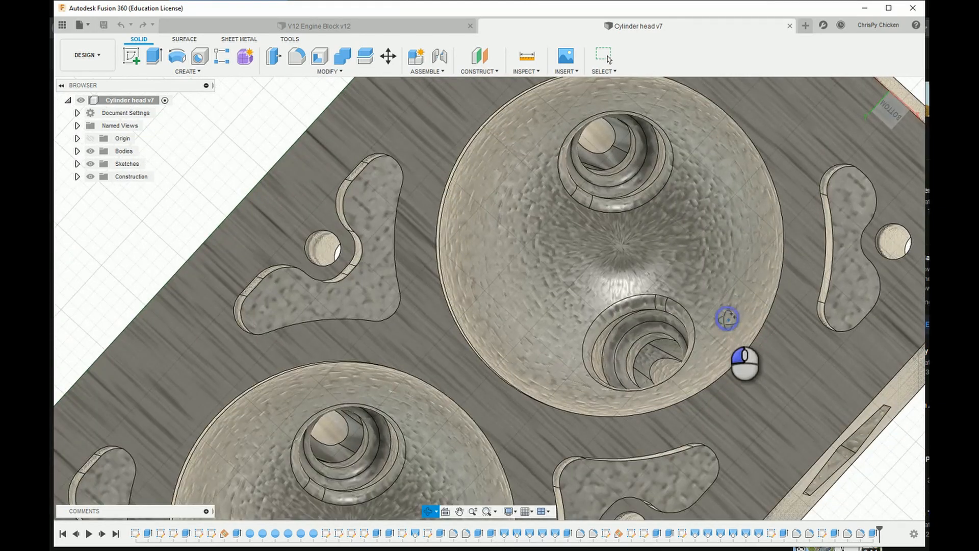
{"action": "left_click_drag", "start_coordinate": [727, 319], "coordinate": [614, 145]}
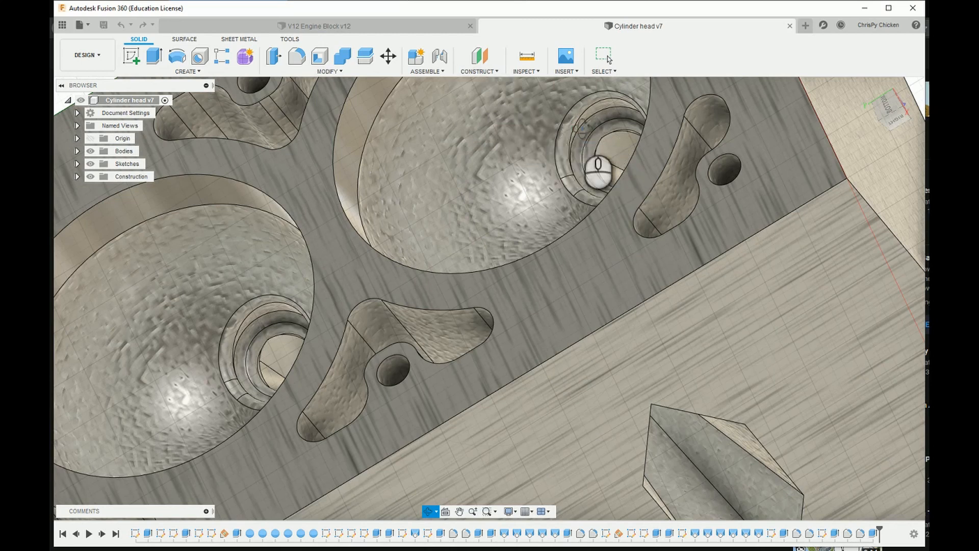
{"action": "left_click_drag", "start_coordinate": [636, 274], "coordinate": [583, 174]}
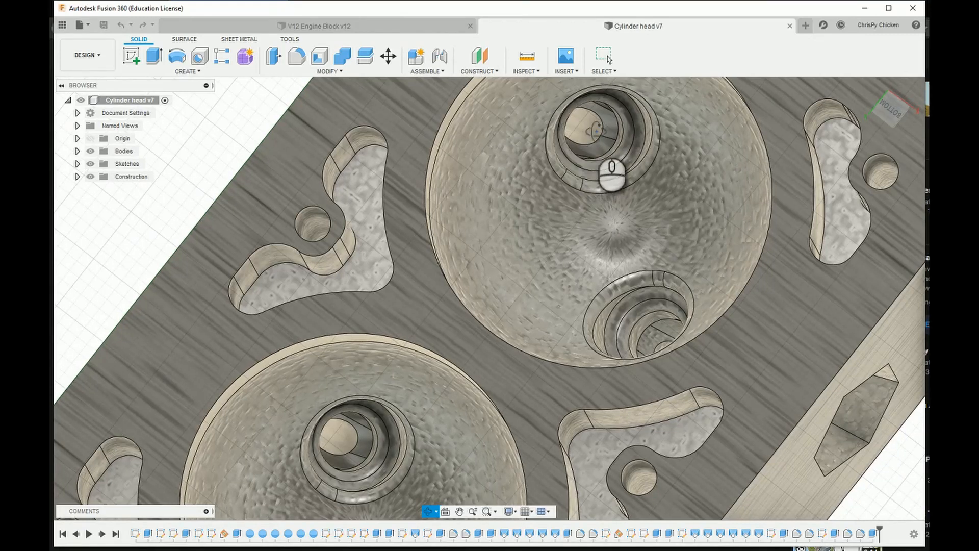
{"action": "left_click_drag", "start_coordinate": [634, 251], "coordinate": [589, 137]}
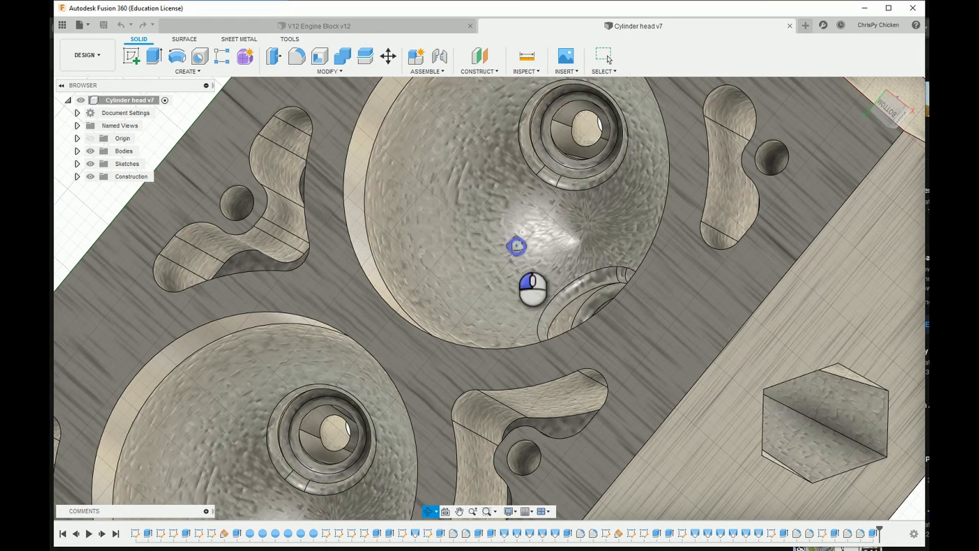
{"action": "left_click_drag", "start_coordinate": [532, 288], "coordinate": [530, 265]}
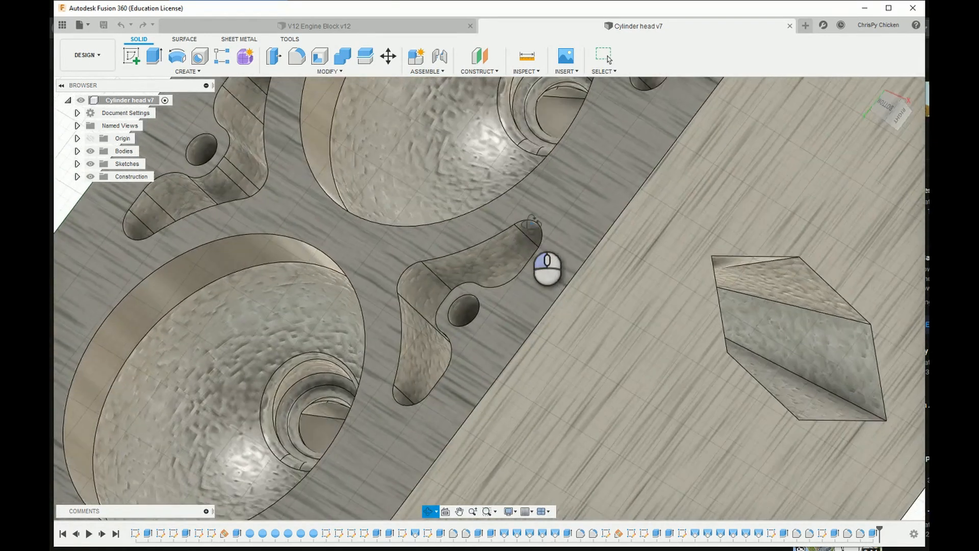
{"action": "scroll", "coordinate": [602, 239], "scroll_direction": "down", "scroll_amount": 2}
{"action": "scroll", "coordinate": [566, 168], "scroll_direction": "up", "scroll_amount": 2}
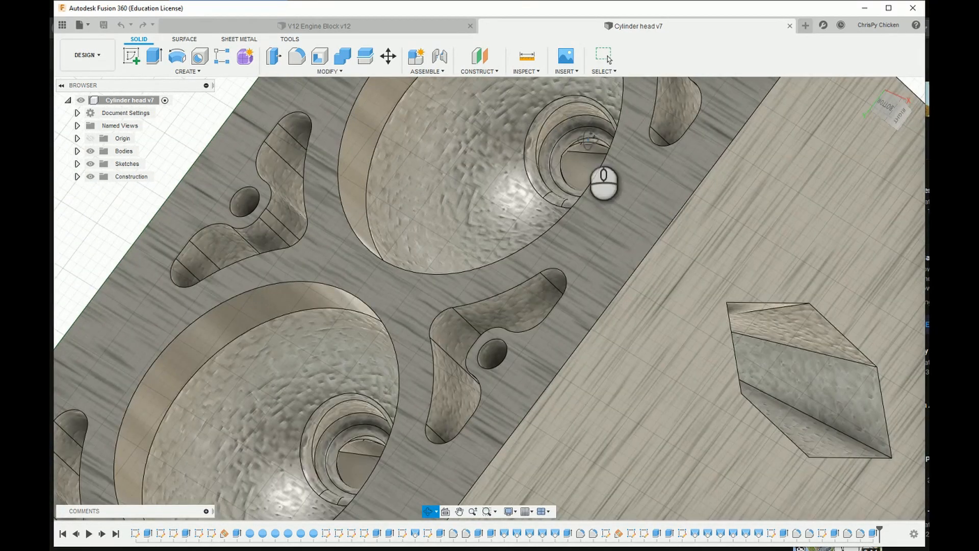
{"action": "left_click_drag", "start_coordinate": [591, 268], "coordinate": [652, 315]}
{"action": "scroll", "coordinate": [654, 310], "scroll_direction": "down", "scroll_amount": 3}
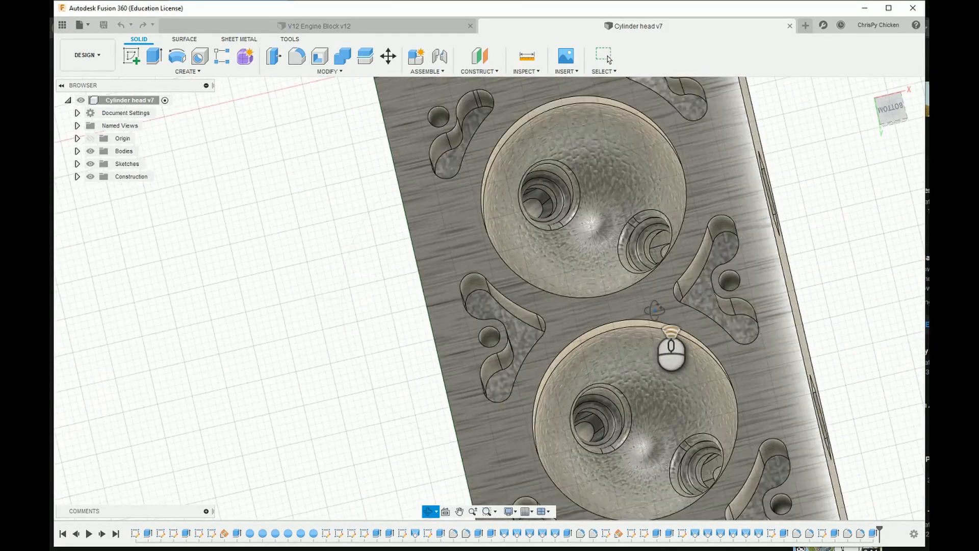
{"action": "left_click_drag", "start_coordinate": [635, 240], "coordinate": [637, 269]}
{"action": "left_click_drag", "start_coordinate": [653, 313], "coordinate": [610, 263]}
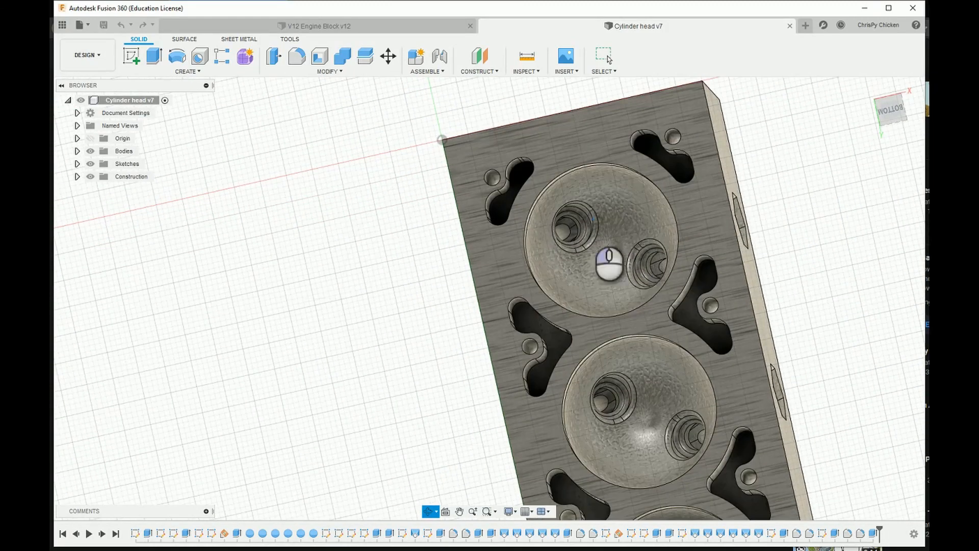
{"action": "mouse_move", "coordinate": [547, 271]}
{"action": "left_mouse_down"}
{"action": "mouse_move", "coordinate": [638, 247]}
{"action": "mouse_move", "coordinate": [645, 266]}
{"action": "mouse_move", "coordinate": [555, 260]}
{"action": "left_mouse_up"}
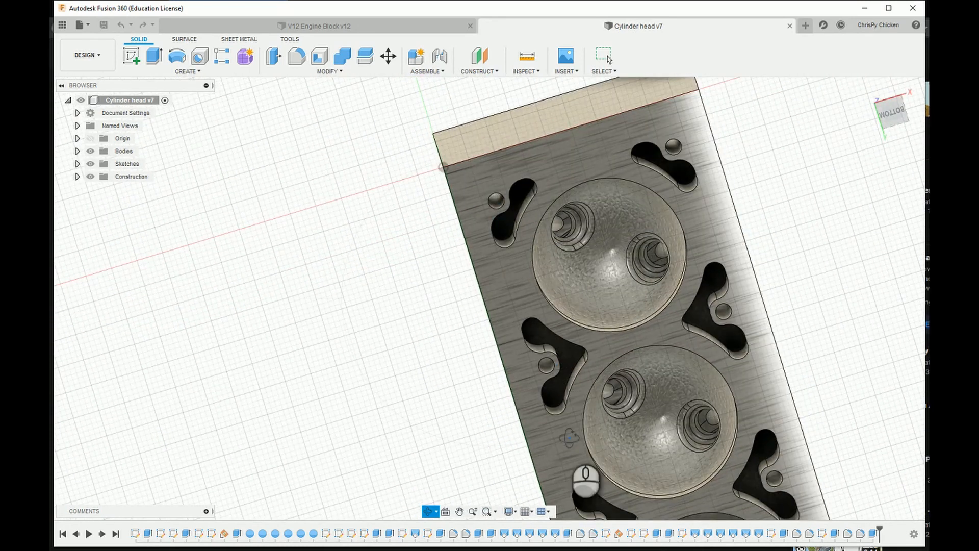
{"action": "left_click_drag", "start_coordinate": [623, 173], "coordinate": [543, 306]}
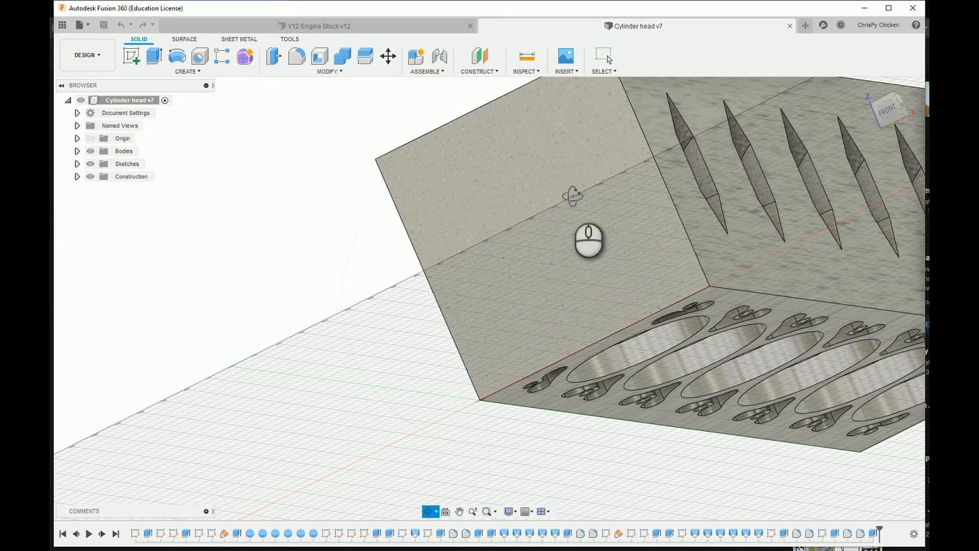
Step: Examine the Cylinder head from its end face to its top, checking the pairs of bolt holes along both long edges up close
{"action": "left_click_drag", "start_coordinate": [514, 263], "coordinate": [628, 263]}
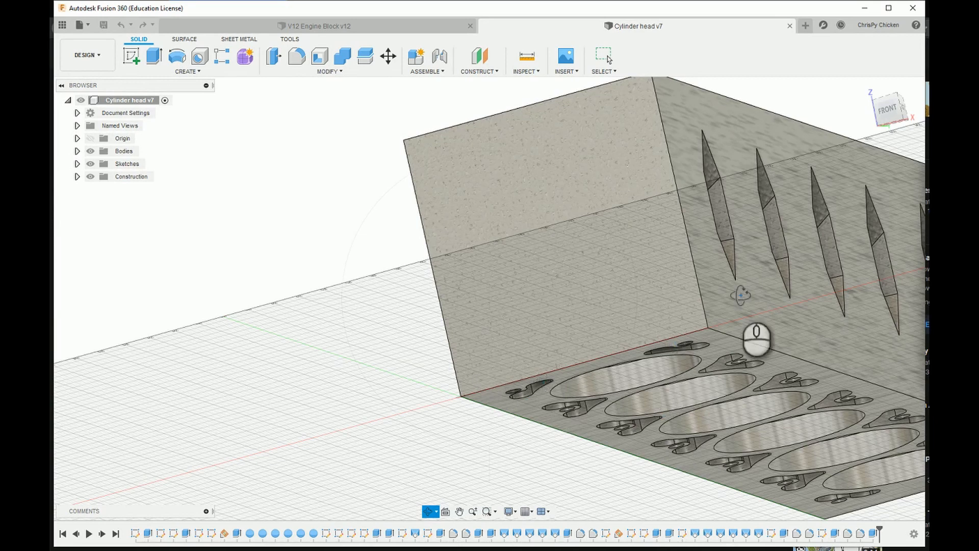
{"action": "left_click_drag", "start_coordinate": [636, 288], "coordinate": [625, 307]}
{"action": "left_click_drag", "start_coordinate": [704, 314], "coordinate": [785, 377]}
{"action": "scroll", "coordinate": [698, 332], "scroll_direction": "down", "scroll_amount": 3}
{"action": "scroll", "coordinate": [789, 306], "scroll_direction": "down", "scroll_amount": 4}
{"action": "scroll", "coordinate": [778, 337], "scroll_direction": "up", "scroll_amount": 3}
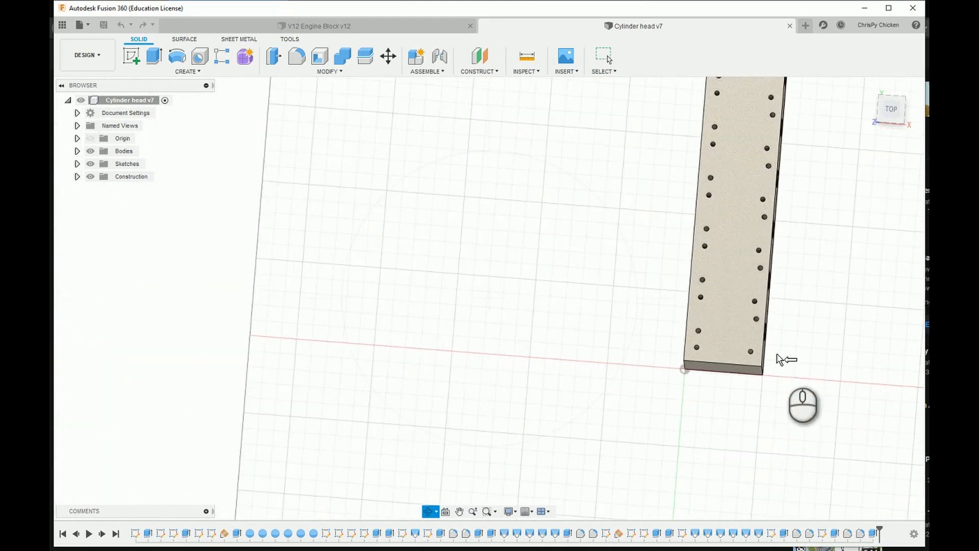
{"action": "scroll", "coordinate": [809, 224], "scroll_direction": "down", "scroll_amount": 3}
{"action": "scroll", "coordinate": [754, 382], "scroll_direction": "down", "scroll_amount": 5}
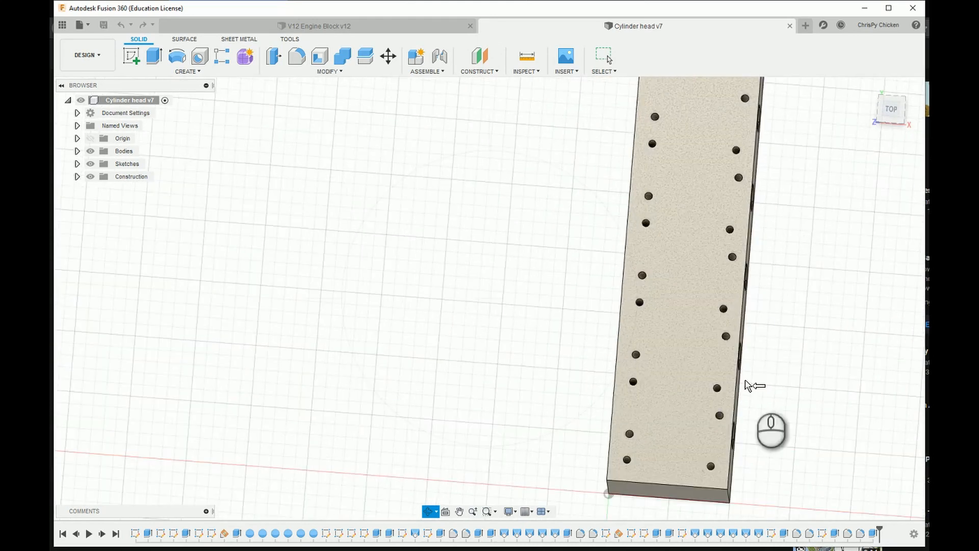
{"action": "scroll", "coordinate": [709, 457], "scroll_direction": "up", "scroll_amount": 4}
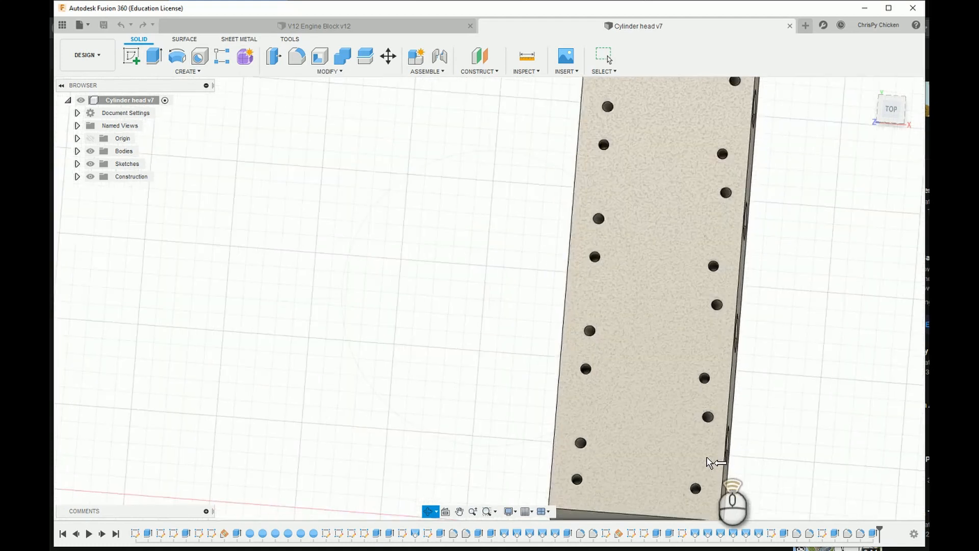
{"action": "scroll", "coordinate": [682, 436], "scroll_direction": "down", "scroll_amount": 3}
{"action": "scroll", "coordinate": [685, 438], "scroll_direction": "down", "scroll_amount": 2}
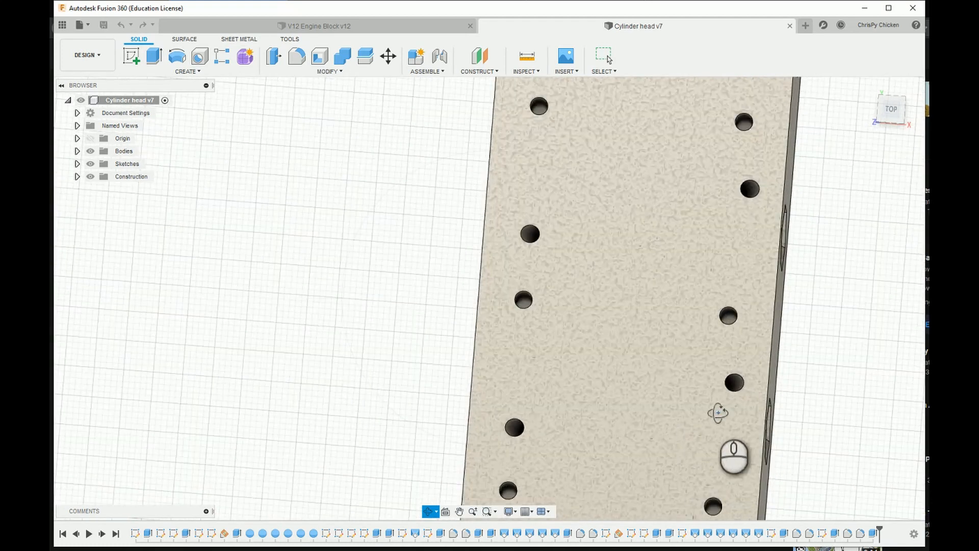
{"action": "scroll", "coordinate": [736, 386], "scroll_direction": "up", "scroll_amount": 3}
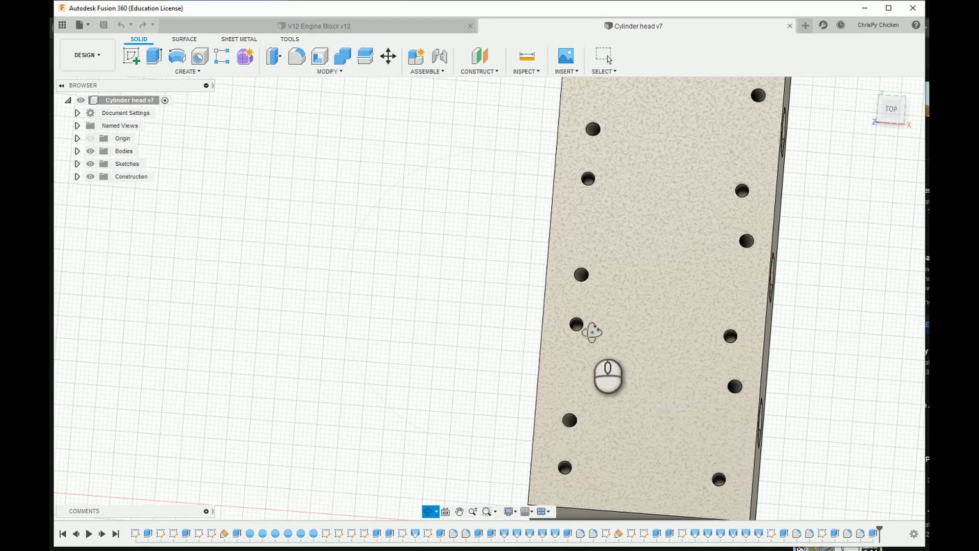
Step: Compare the Cylinder head's top bolt holes with the combustion chambers and coolant pockets underneath, viewing its front end as well
{"action": "mouse_move", "coordinate": [693, 437]}
{"action": "left_mouse_down"}
{"action": "mouse_move", "coordinate": [704, 448]}
{"action": "mouse_move", "coordinate": [693, 443]}
{"action": "mouse_move", "coordinate": [698, 426]}
{"action": "left_mouse_up"}
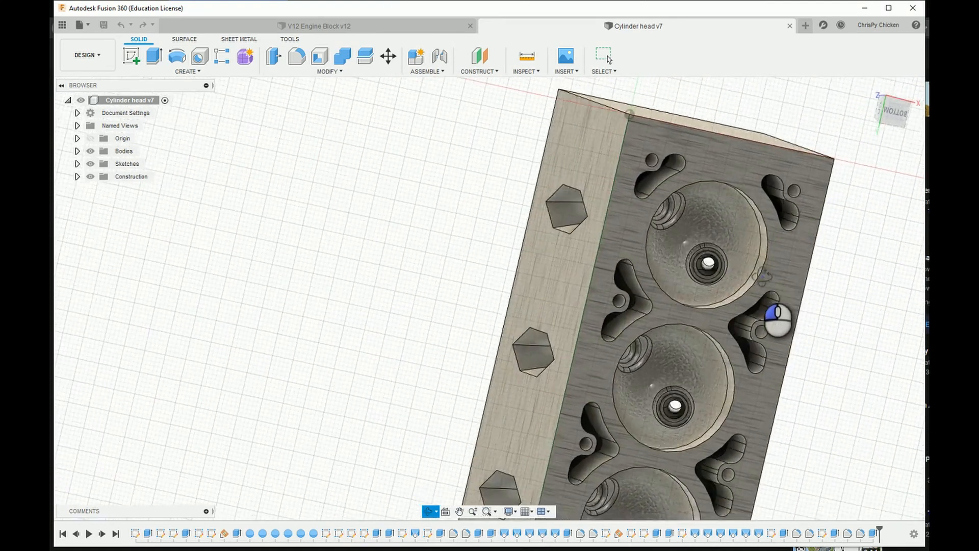
{"action": "left_click_drag", "start_coordinate": [760, 273], "coordinate": [742, 369]}
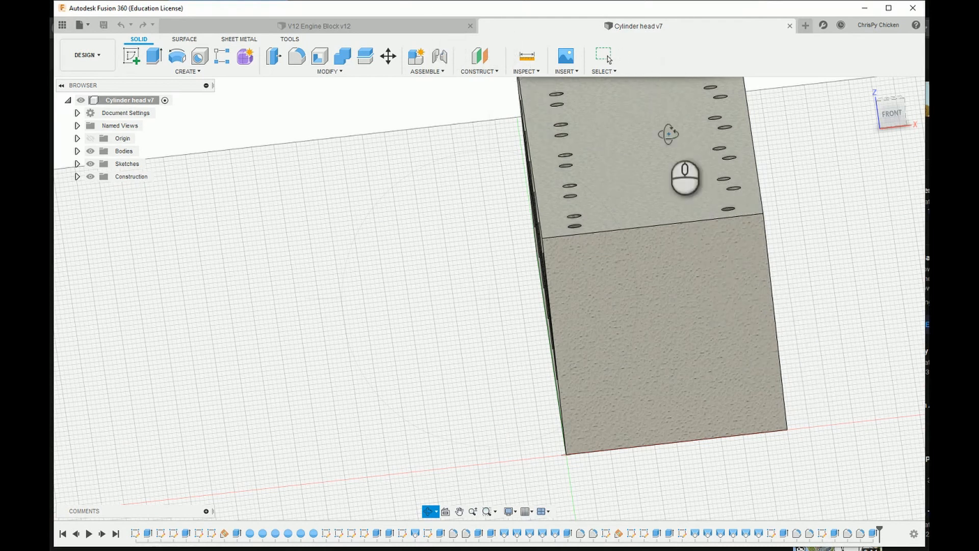
{"action": "left_click_drag", "start_coordinate": [662, 363], "coordinate": [652, 299]}
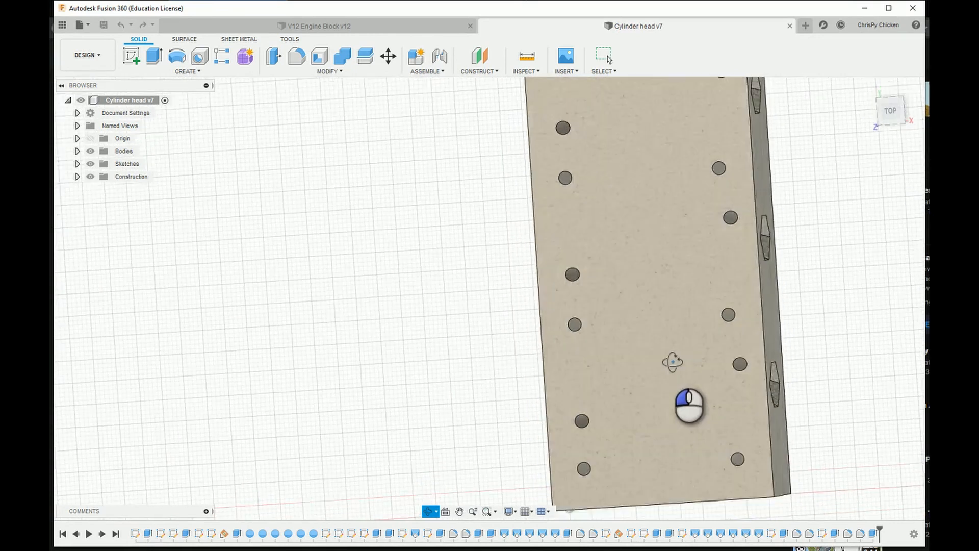
{"action": "left_click_drag", "start_coordinate": [701, 357], "coordinate": [707, 360]}
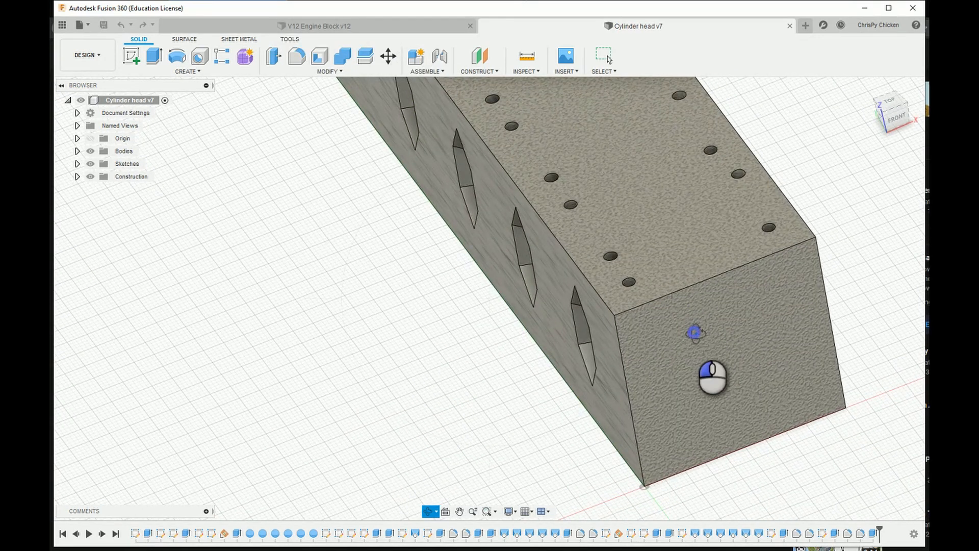
{"action": "left_click_drag", "start_coordinate": [694, 333], "coordinate": [685, 352]}
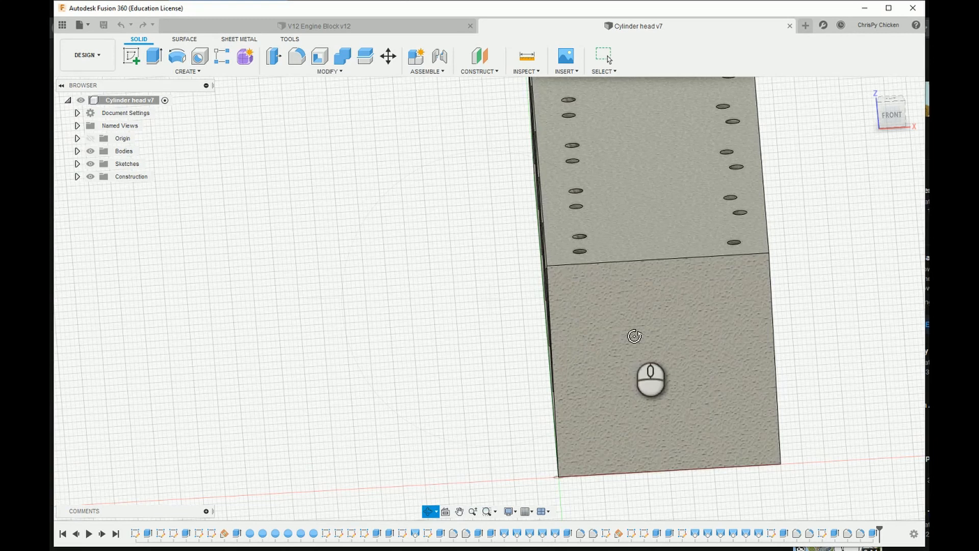
{"action": "middle_click_drag", "start_coordinate": [635, 336], "coordinate": [689, 372], "text": "shift"}
{"action": "middle_click_drag", "start_coordinate": [668, 241], "coordinate": [673, 369], "text": "shift"}
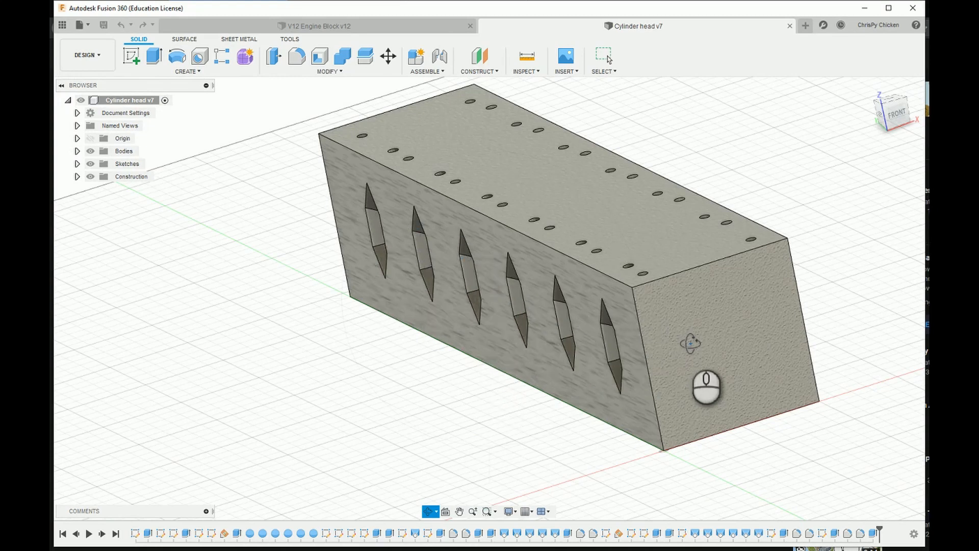
{"action": "middle_click_drag", "start_coordinate": [690, 343], "coordinate": [696, 344], "text": "shift"}
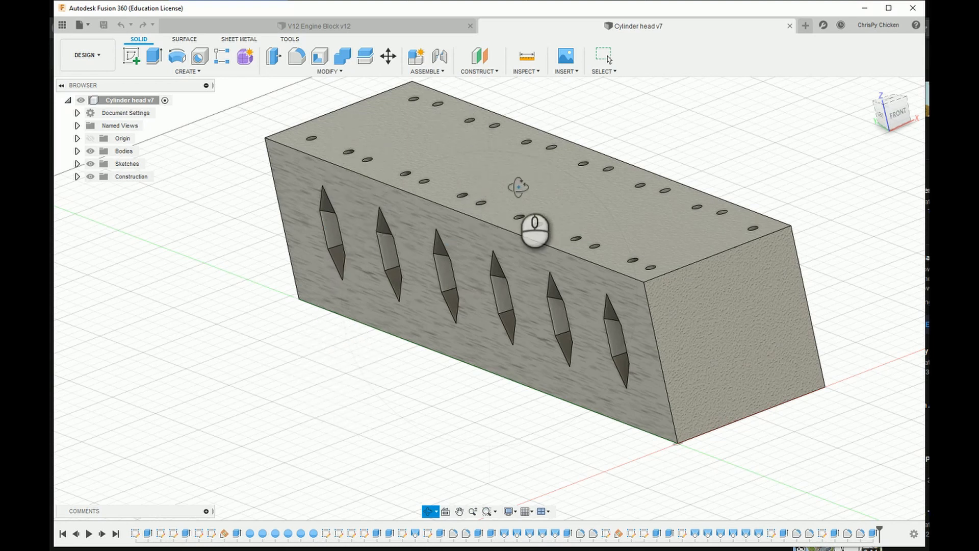
Step: Inspect the row of hexagonal ports along the Cylinder head's side from several angles, including a standard isometric view
{"action": "mouse_move", "coordinate": [647, 263]}
{"action": "left_mouse_down"}
{"action": "mouse_move", "coordinate": [664, 271]}
{"action": "mouse_move", "coordinate": [667, 241]}
{"action": "mouse_move", "coordinate": [666, 263]}
{"action": "mouse_move", "coordinate": [639, 258]}
{"action": "mouse_move", "coordinate": [640, 271]}
{"action": "mouse_move", "coordinate": [649, 249]}
{"action": "mouse_move", "coordinate": [627, 240]}
{"action": "mouse_move", "coordinate": [647, 264]}
{"action": "mouse_move", "coordinate": [675, 262]}
{"action": "mouse_move", "coordinate": [674, 250]}
{"action": "mouse_move", "coordinate": [663, 257]}
{"action": "left_mouse_up"}
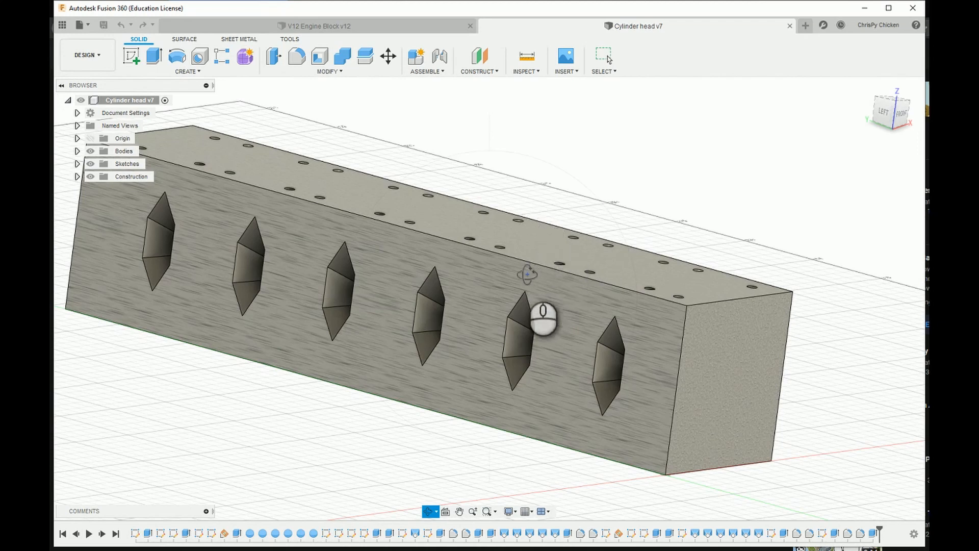
{"action": "left_click_drag", "start_coordinate": [375, 246], "coordinate": [351, 245]}
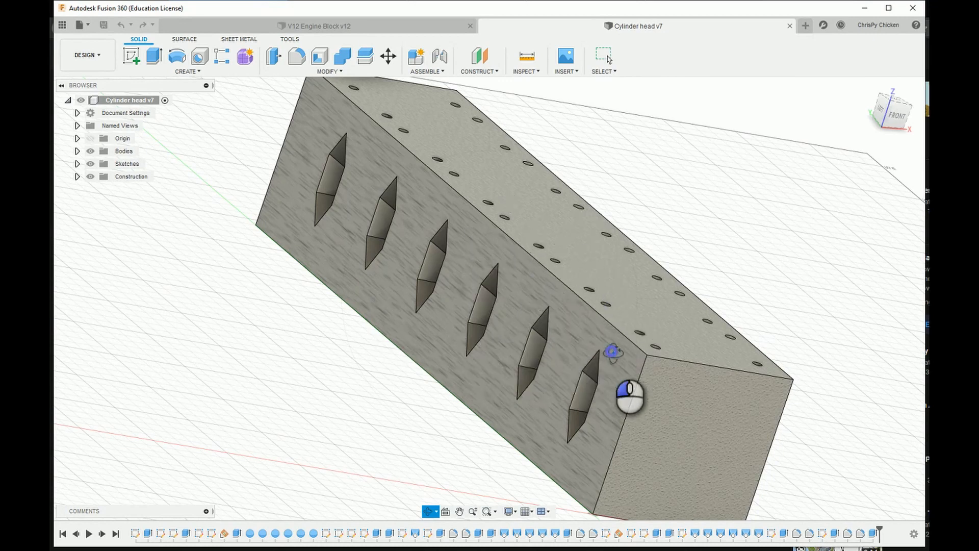
{"action": "left_click_drag", "start_coordinate": [612, 352], "coordinate": [667, 359]}
{"action": "left_click_drag", "start_coordinate": [478, 363], "coordinate": [418, 378]}
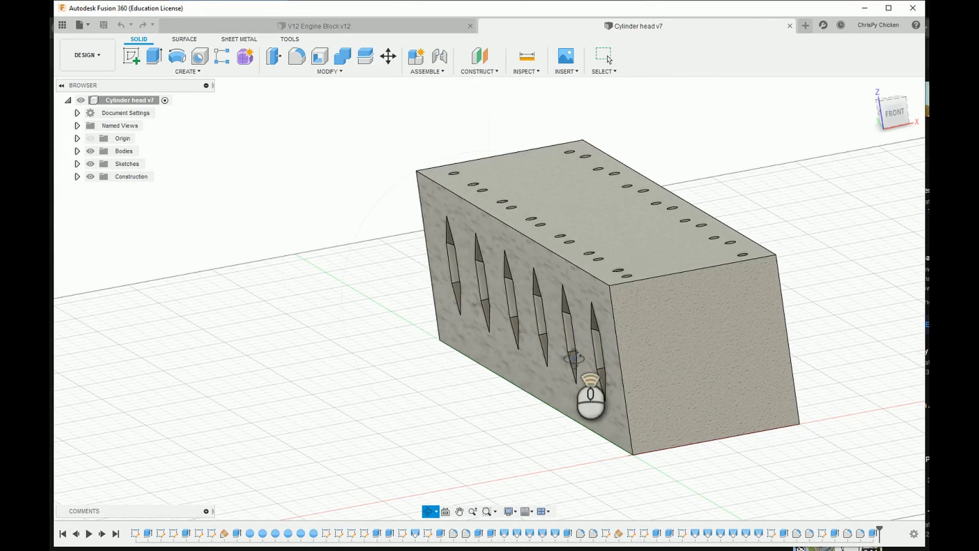
{"action": "scroll", "coordinate": [573, 358], "scroll_direction": "up", "scroll_amount": 2}
{"action": "scroll", "coordinate": [604, 324], "scroll_direction": "down", "scroll_amount": 3}
{"action": "scroll", "coordinate": [604, 353], "scroll_direction": "up", "scroll_amount": 2}
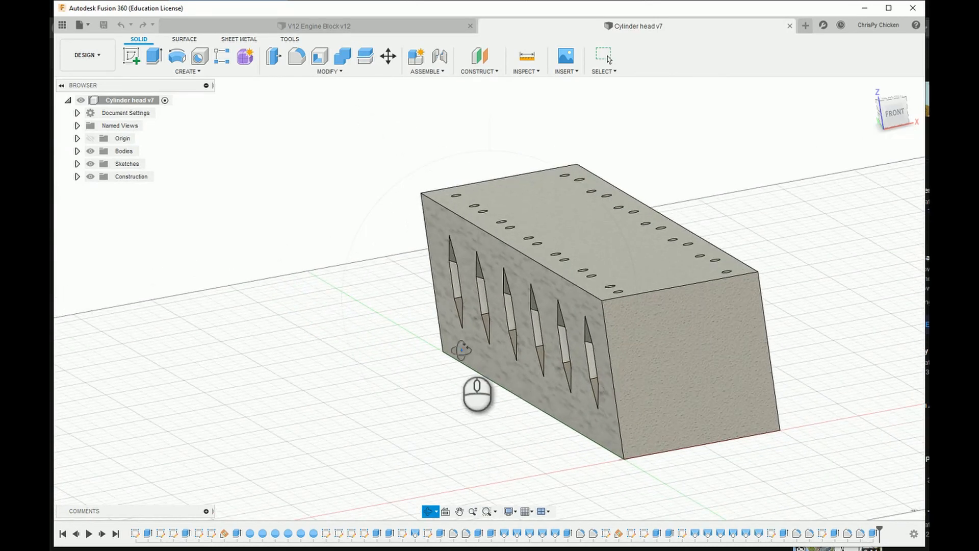
{"action": "mouse_move", "coordinate": [482, 363]}
{"action": "left_mouse_down"}
{"action": "mouse_move", "coordinate": [504, 365]}
{"action": "mouse_move", "coordinate": [504, 352]}
{"action": "mouse_move", "coordinate": [508, 369]}
{"action": "mouse_move", "coordinate": [473, 383]}
{"action": "mouse_move", "coordinate": [502, 364]}
{"action": "left_mouse_up"}
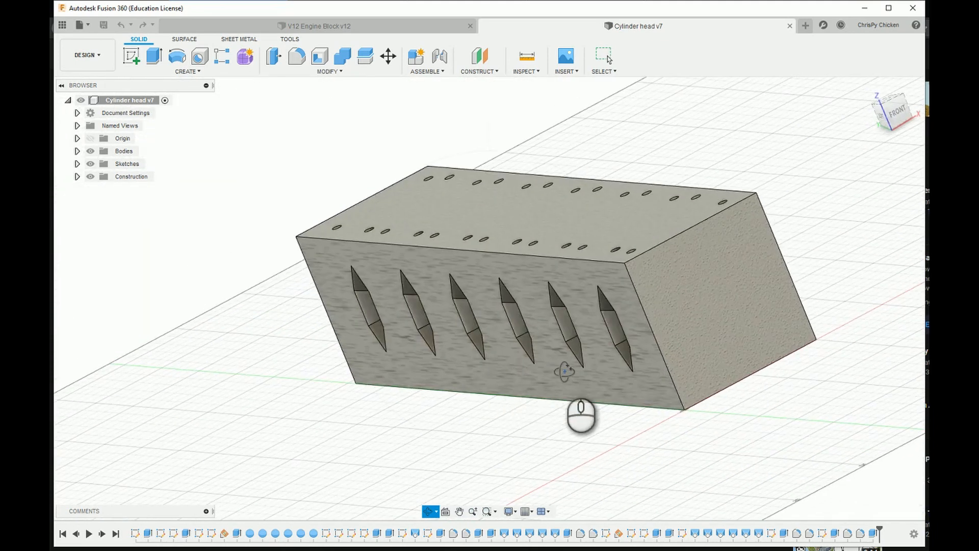
{"action": "scroll", "coordinate": [564, 372], "scroll_direction": "down", "scroll_amount": 2}
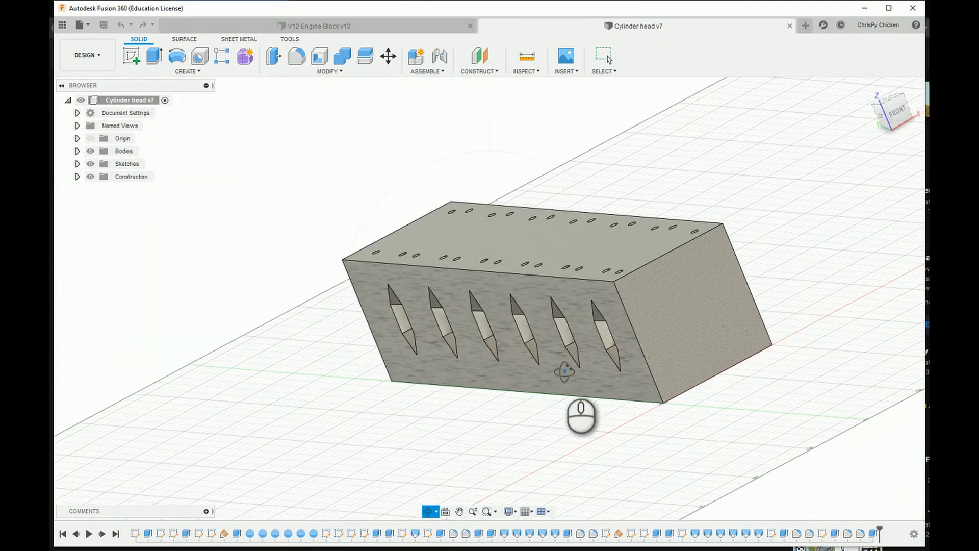
{"action": "left_click", "coordinate": [884, 106]}
{"action": "scroll", "coordinate": [743, 368], "scroll_direction": "down", "scroll_amount": 2}
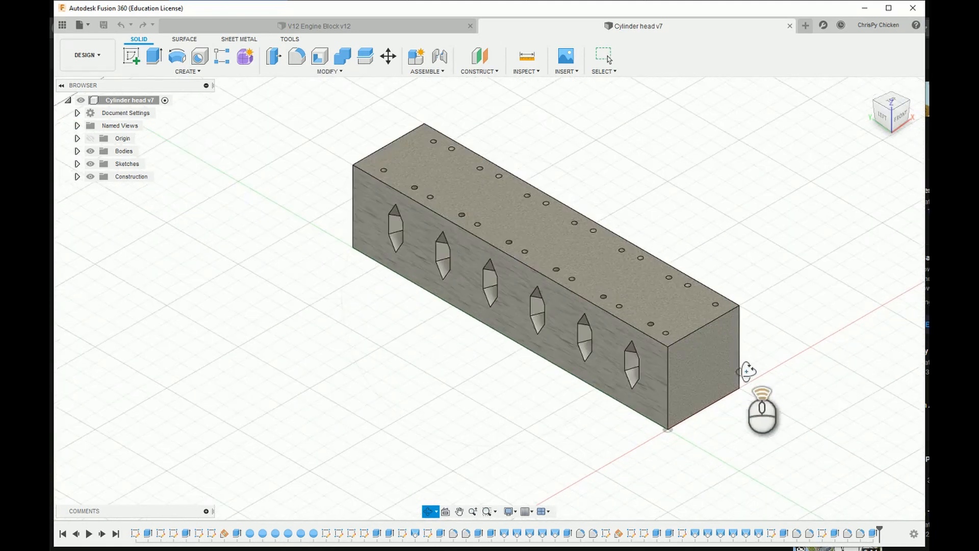
{"action": "scroll", "coordinate": [649, 273], "scroll_direction": "up", "scroll_amount": 2}
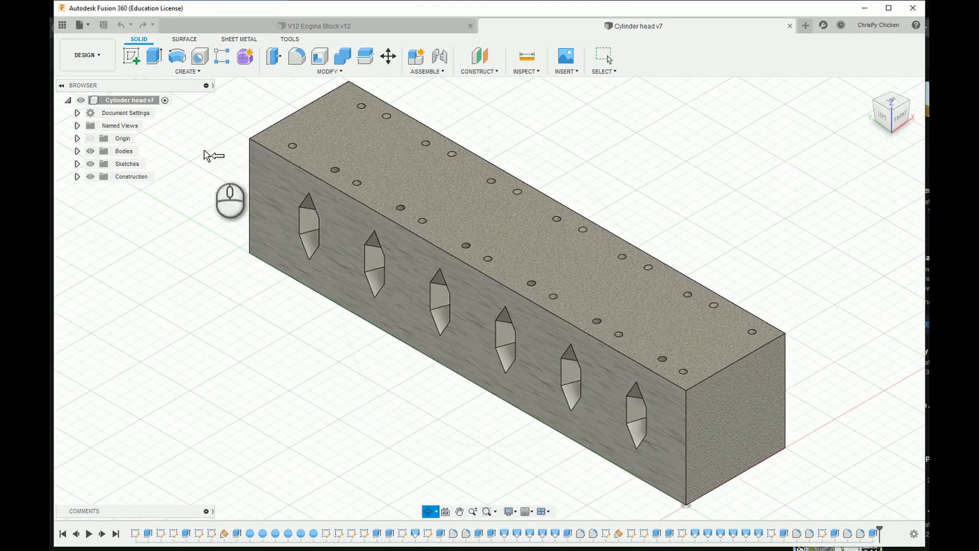
Step: Switch to the V12 Engine Block design and restore its HOME named view to review the whole block
{"action": "left_click", "coordinate": [335, 23]}
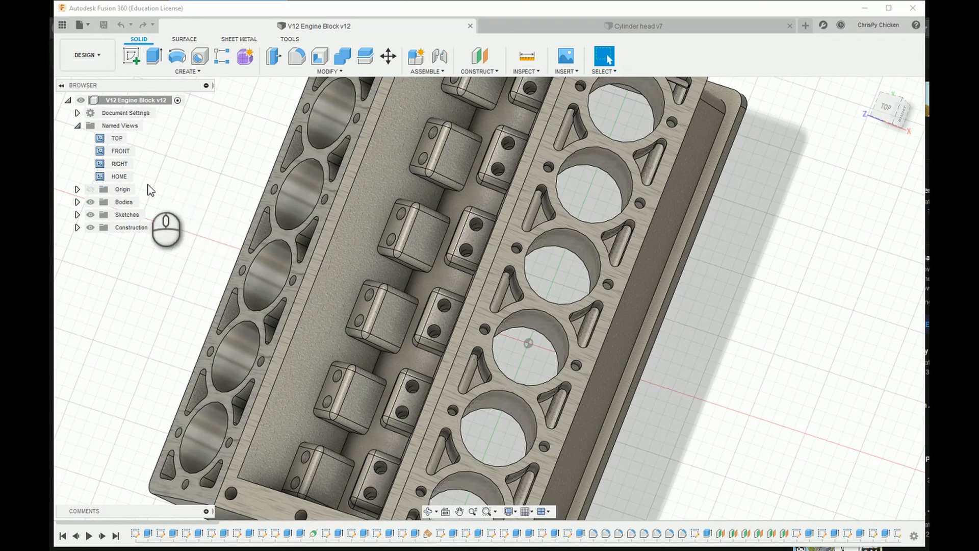
{"action": "double_click", "coordinate": [117, 177]}
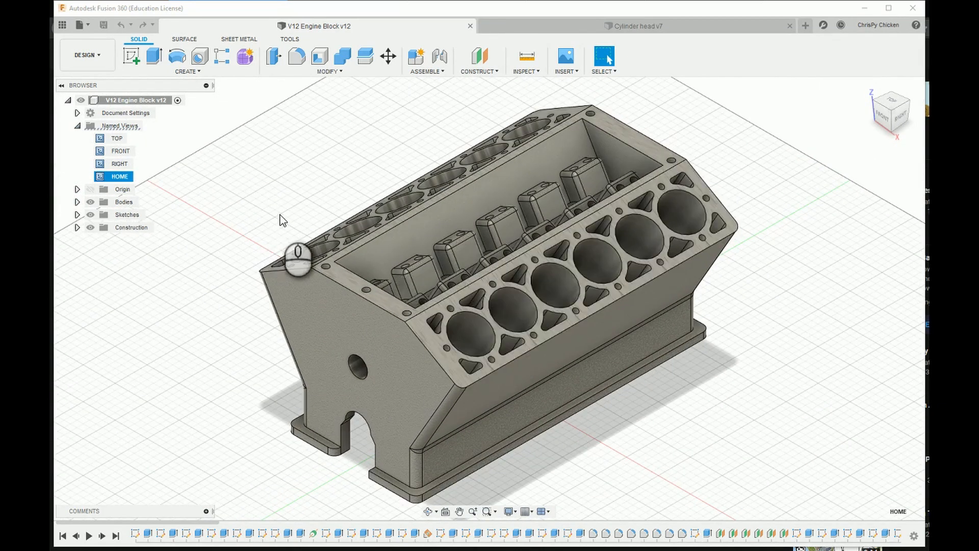
{"action": "middle_click_drag", "start_coordinate": [280, 209], "coordinate": [327, 198]}
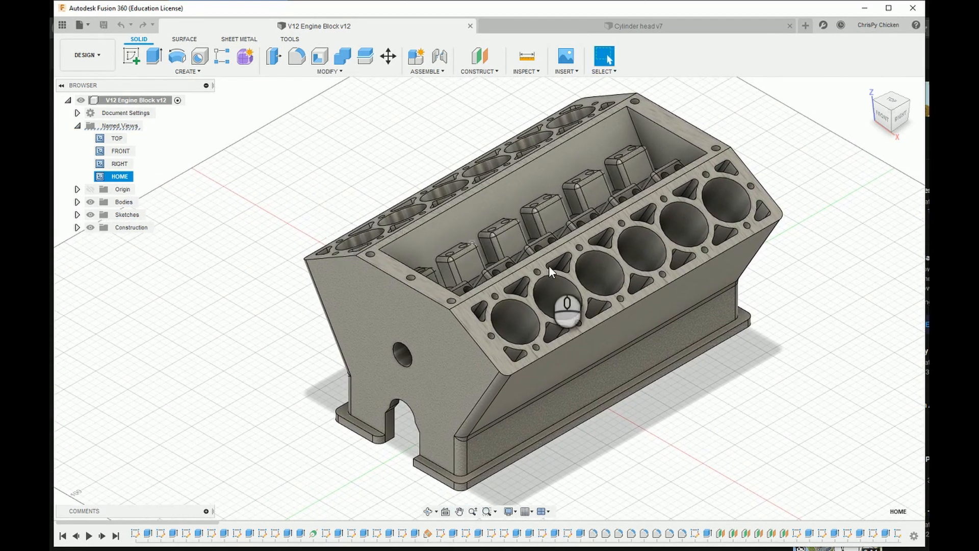
{"action": "scroll", "coordinate": [551, 267], "scroll_direction": "down", "scroll_amount": 1}
{"action": "scroll", "coordinate": [584, 262], "scroll_direction": "up", "scroll_amount": 1}
{"action": "scroll", "coordinate": [521, 337], "scroll_direction": "down", "scroll_amount": 1}
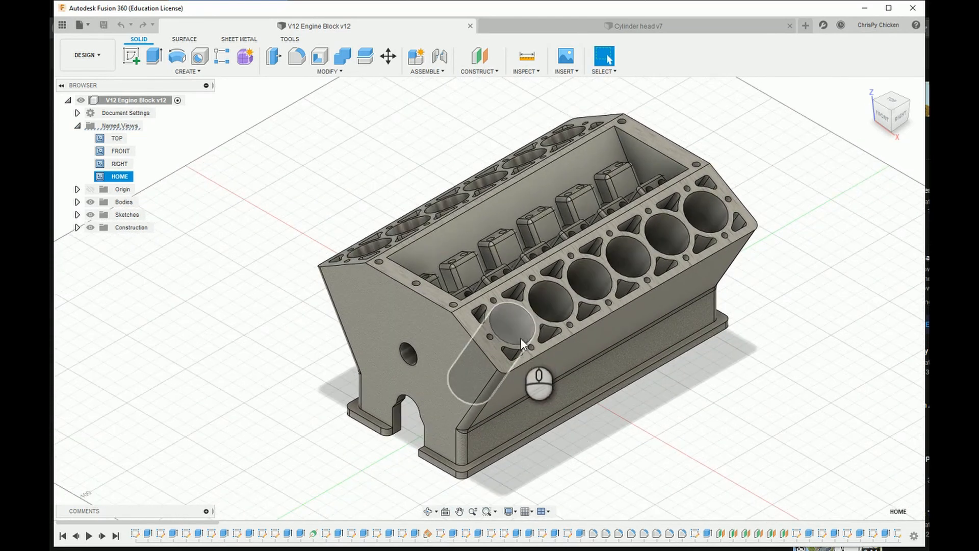
{"action": "scroll", "coordinate": [517, 345], "scroll_direction": "up", "scroll_amount": 2}
{"action": "scroll", "coordinate": [470, 296], "scroll_direction": "down", "scroll_amount": 1}
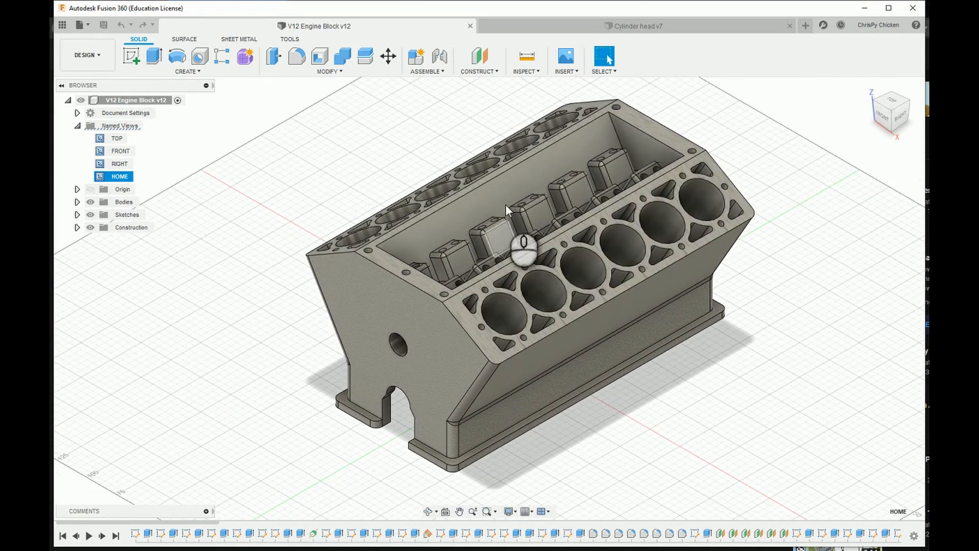
{"action": "middle_click_drag", "start_coordinate": [409, 159], "coordinate": [399, 173]}
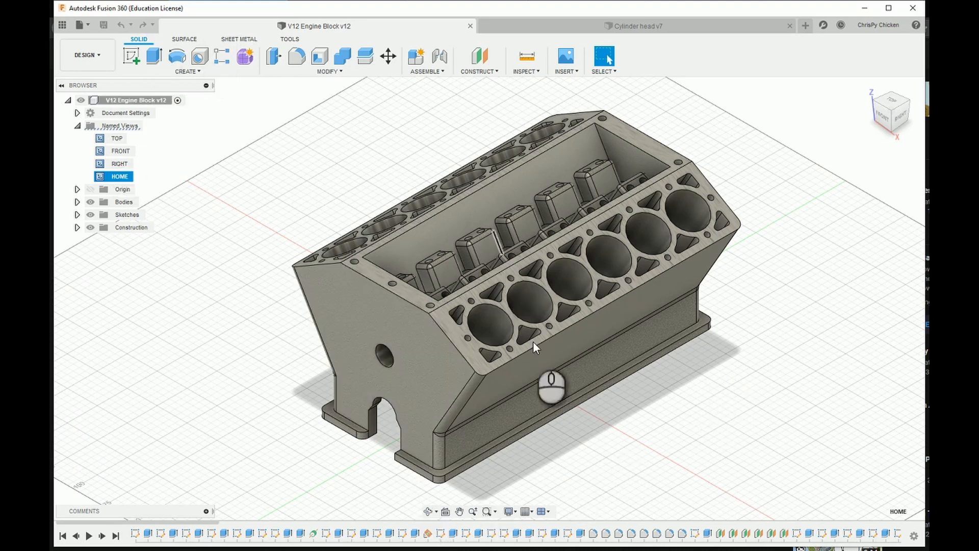
Step: Inspect the V12 Engine Block's deck face and outer side wall from the right, and restore the HOME view
{"action": "left_click", "coordinate": [428, 512]}
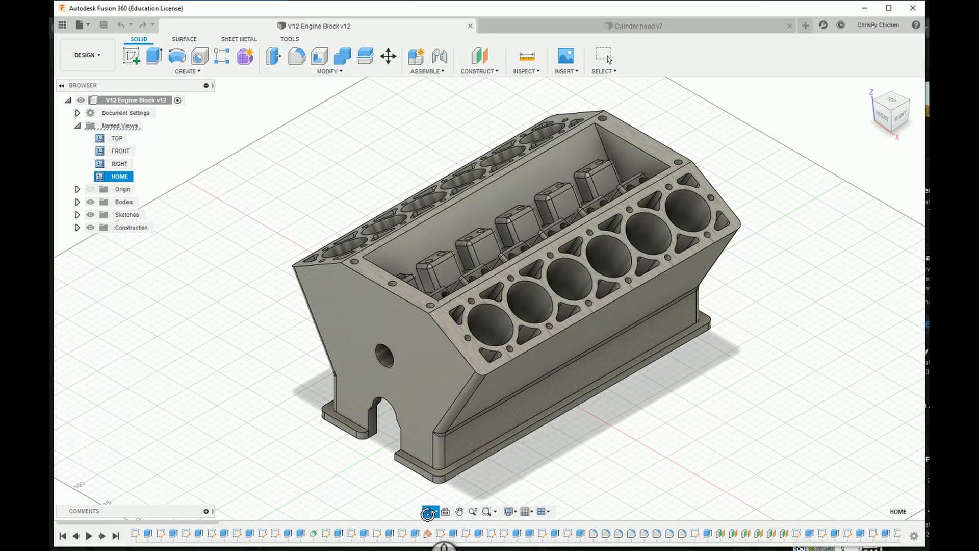
{"action": "left_click_drag", "start_coordinate": [510, 381], "coordinate": [518, 265]}
{"action": "left_click_drag", "start_coordinate": [534, 308], "coordinate": [643, 439]}
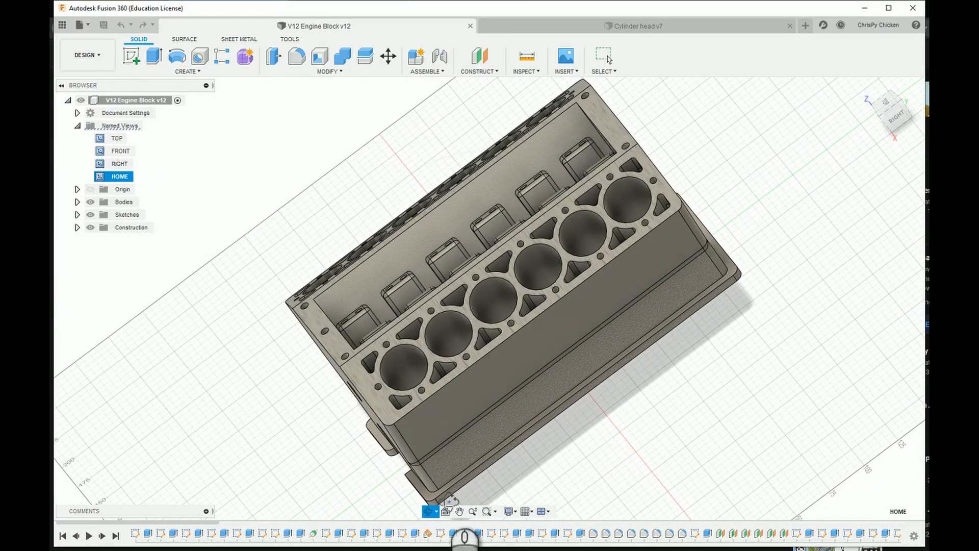
{"action": "double_click", "coordinate": [126, 177]}
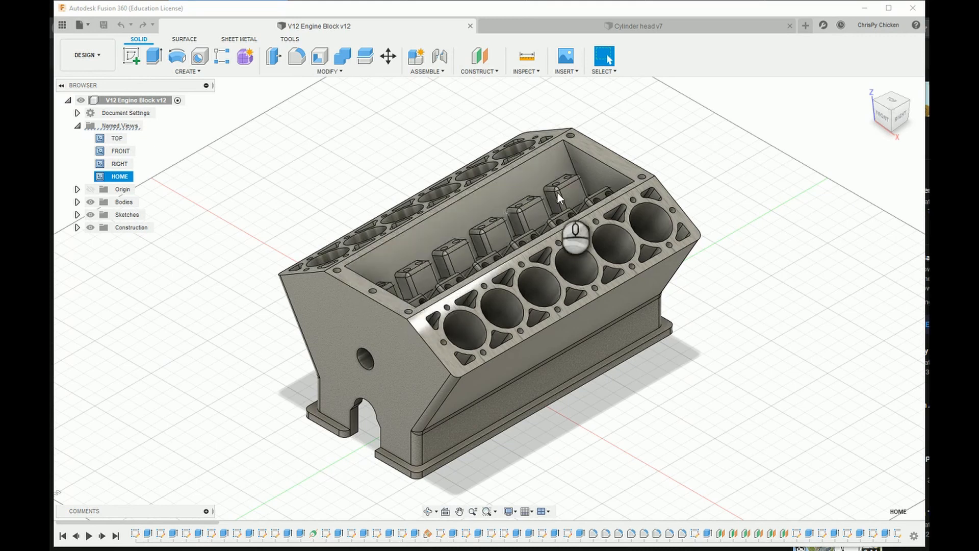
Step: Examine the drilled rectangular blocks in the valley between the engine block's cylinder banks and the adjacent bores up close
{"action": "scroll", "coordinate": [565, 181], "scroll_direction": "up", "scroll_amount": 5}
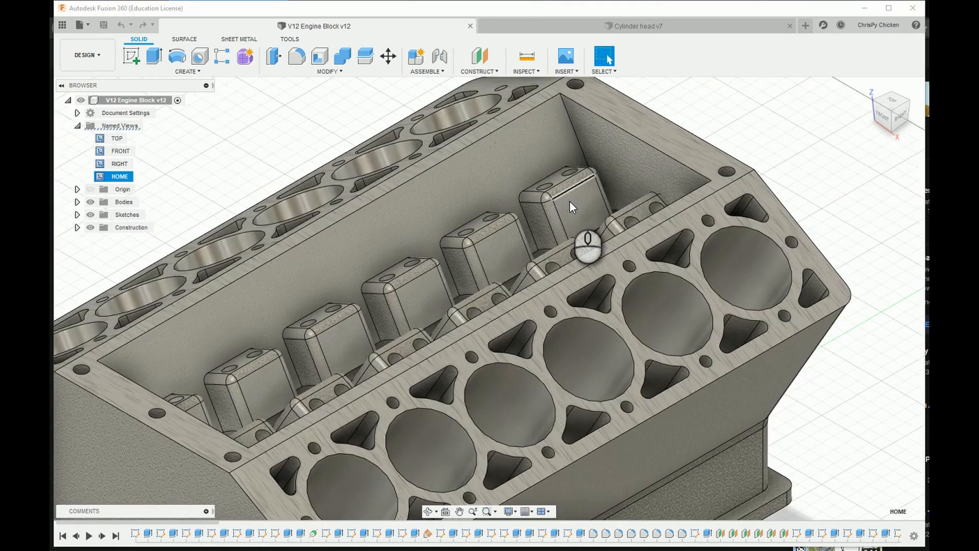
{"action": "scroll", "coordinate": [570, 201], "scroll_direction": "down", "scroll_amount": 2}
{"action": "scroll", "coordinate": [570, 197], "scroll_direction": "up", "scroll_amount": 3}
{"action": "scroll", "coordinate": [571, 185], "scroll_direction": "up", "scroll_amount": 1}
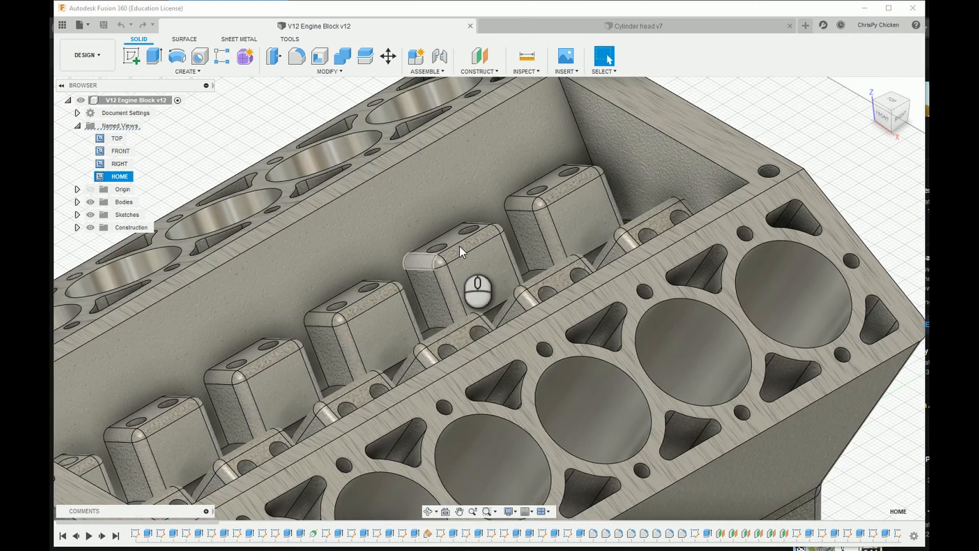
{"action": "scroll", "coordinate": [414, 278], "scroll_direction": "down", "scroll_amount": 8}
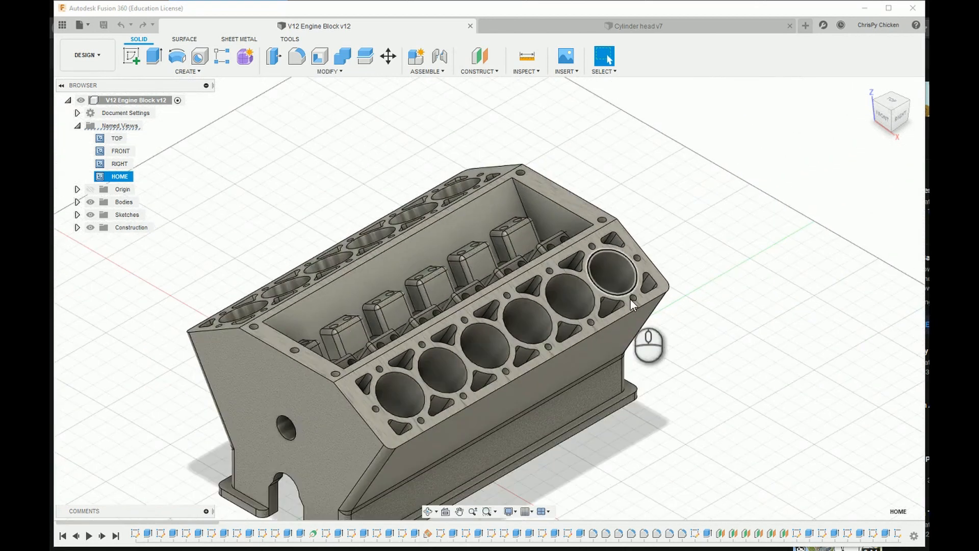
{"action": "scroll", "coordinate": [443, 255], "scroll_direction": "up", "scroll_amount": 3}
{"action": "scroll", "coordinate": [444, 273], "scroll_direction": "down", "scroll_amount": 2}
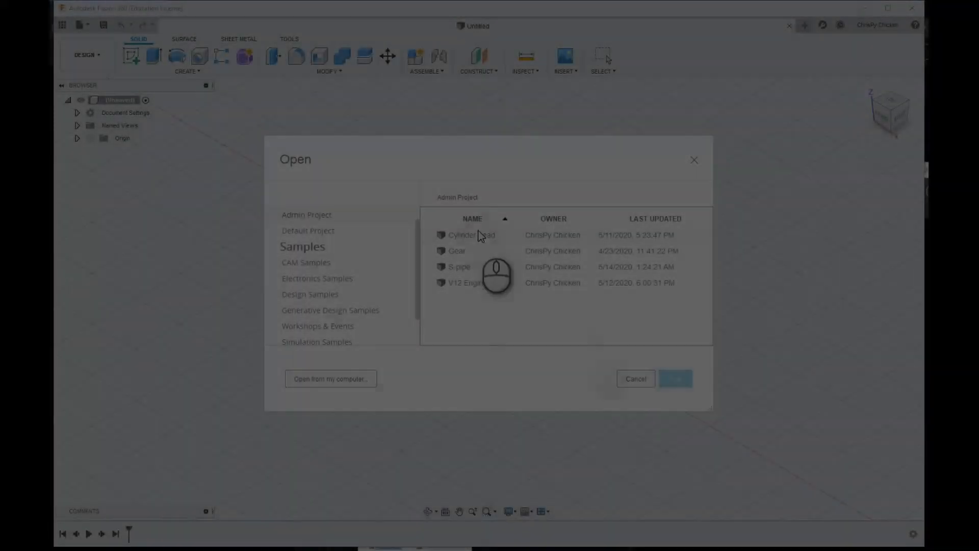
Step: Open the Cylinder head design from the Admin Project in place of the untitled document
{"action": "double_click", "coordinate": [472, 235]}
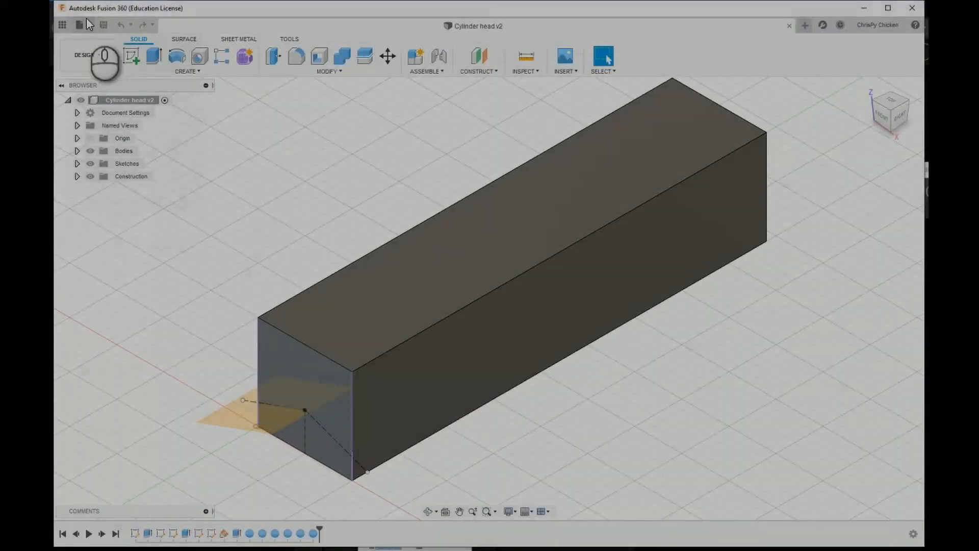
Step: Open the V12 Engine Block design alongside, and return to the Cylinder head to view its underside
{"action": "left_click", "coordinate": [81, 24]}
{"action": "double_click", "coordinate": [464, 282]}
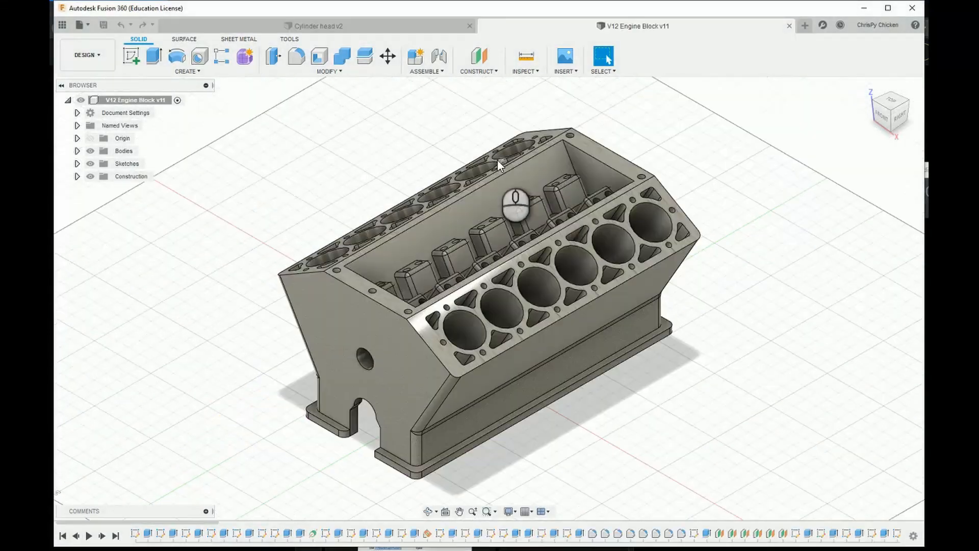
{"action": "left_click", "coordinate": [325, 25]}
{"action": "left_click", "coordinate": [429, 511]}
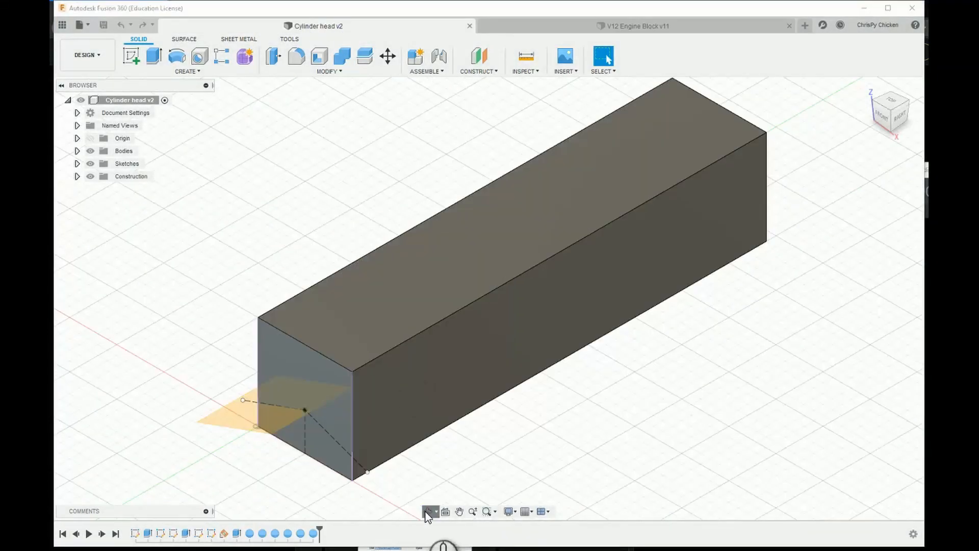
{"action": "mouse_move", "coordinate": [504, 357]}
{"action": "left_mouse_down"}
{"action": "mouse_move", "coordinate": [481, 226]}
{"action": "mouse_move", "coordinate": [519, 327]}
{"action": "mouse_move", "coordinate": [491, 212]}
{"action": "mouse_move", "coordinate": [533, 289]}
{"action": "mouse_move", "coordinate": [450, 261]}
{"action": "mouse_move", "coordinate": [533, 272]}
{"action": "mouse_move", "coordinate": [505, 249]}
{"action": "left_mouse_up"}
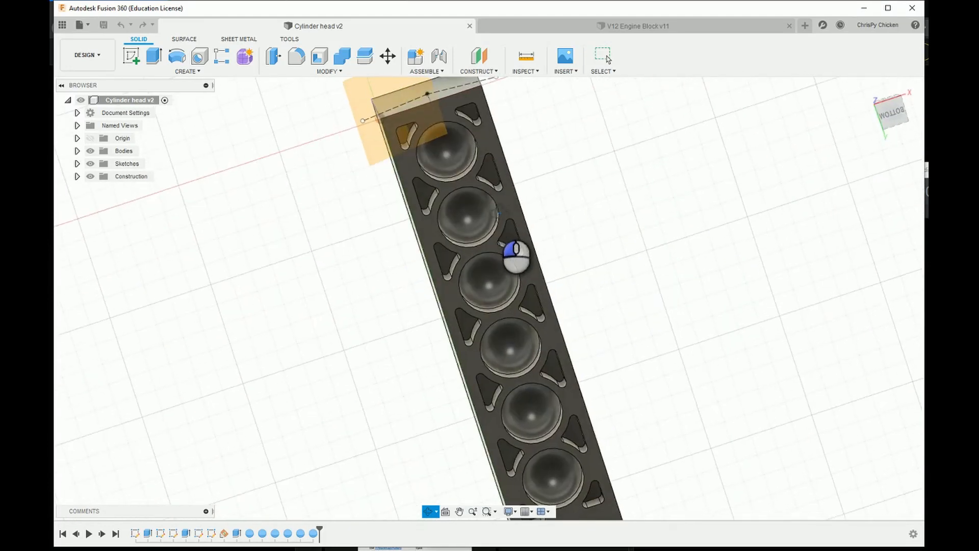
Step: Hide Sketch6 and the construction geometry on the cylinder head
{"action": "left_click", "coordinate": [77, 164]}
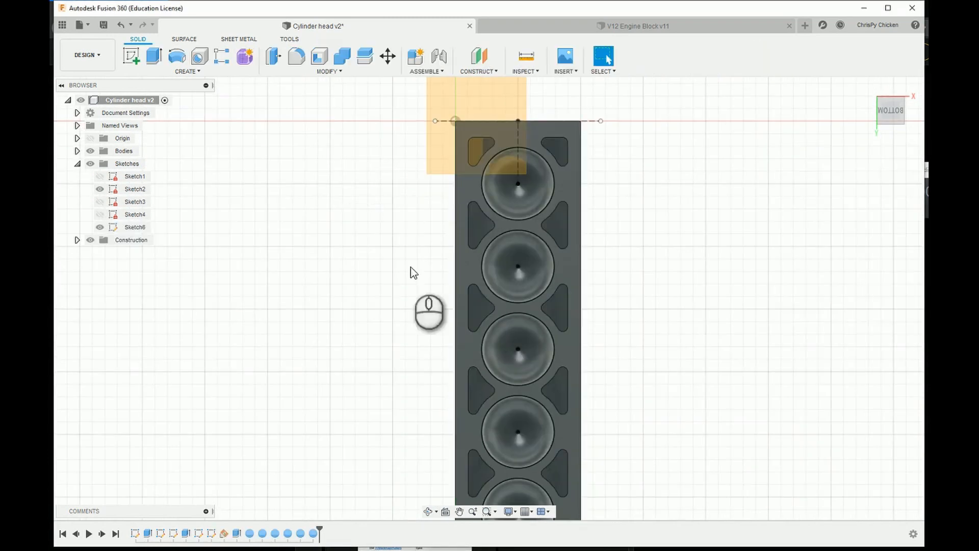
{"action": "left_click", "coordinate": [99, 227]}
{"action": "left_click", "coordinate": [90, 239]}
{"action": "middle_click_drag", "start_coordinate": [625, 276], "coordinate": [643, 265]}
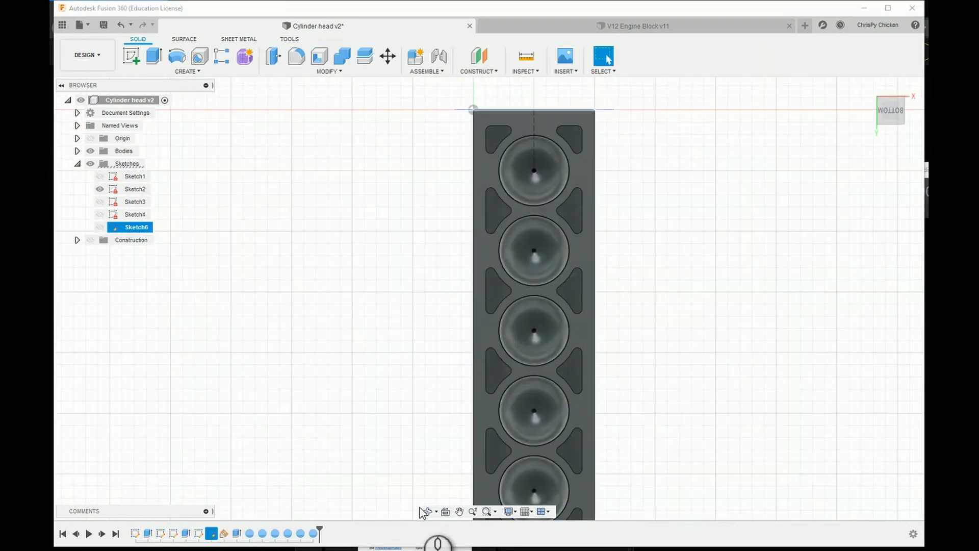
Step: Start a new sketch on the cylinder head's long left side face
{"action": "left_click", "coordinate": [428, 511]}
{"action": "mouse_move", "coordinate": [408, 373]}
{"action": "left_mouse_down"}
{"action": "mouse_move", "coordinate": [510, 378]}
{"action": "mouse_move", "coordinate": [465, 367]}
{"action": "mouse_move", "coordinate": [501, 190]}
{"action": "left_mouse_up"}
{"action": "key", "text": "Escape"}
{"action": "left_click", "coordinate": [500, 191]}
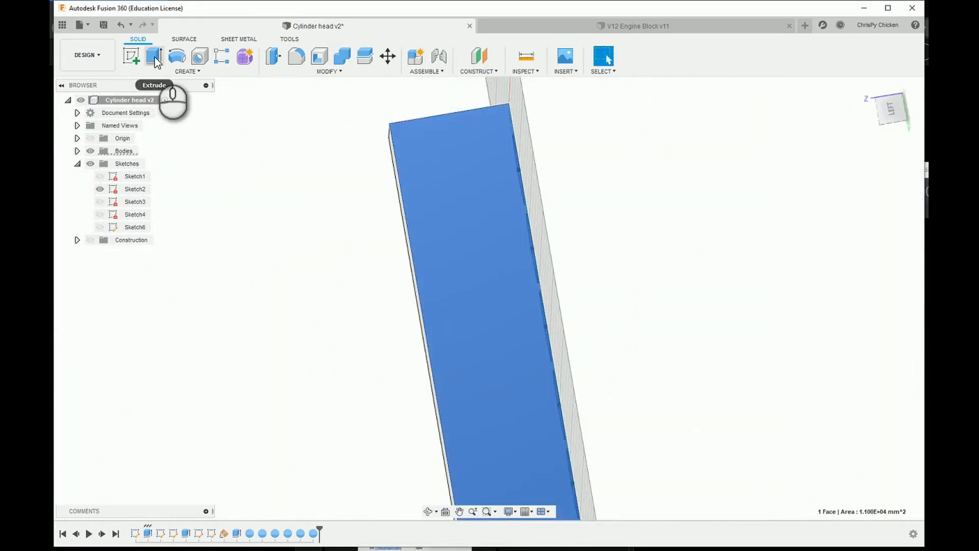
{"action": "left_click", "coordinate": [530, 374]}
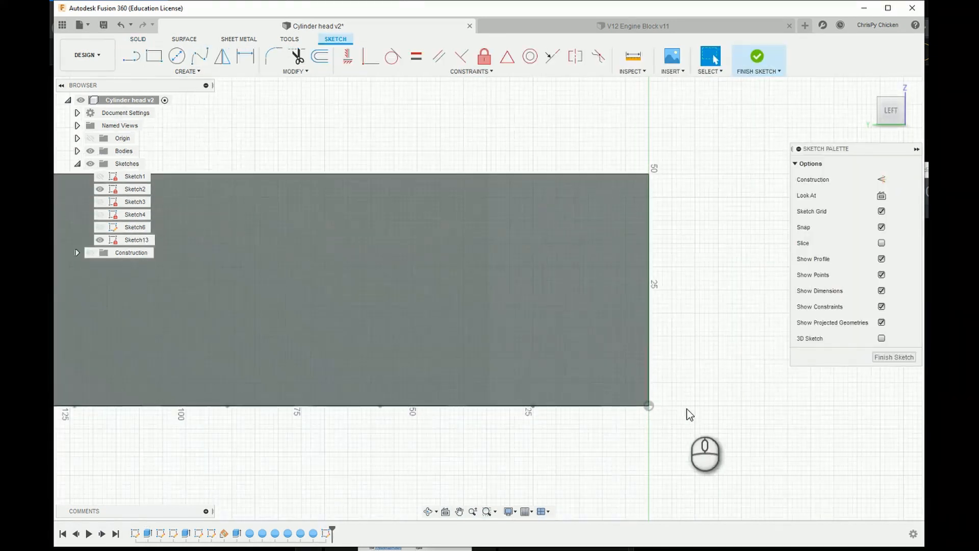
Step: Sketch an elongated pointed hexagon with a tip-to-tip centre line near the face's end, and constrain the centre line vertical
{"action": "left_click", "coordinate": [538, 230]}
{"action": "left_click", "coordinate": [510, 258]}
{"action": "left_click", "coordinate": [537, 230]}
{"action": "left_click", "coordinate": [537, 386]}
{"action": "left_click", "coordinate": [348, 56]}
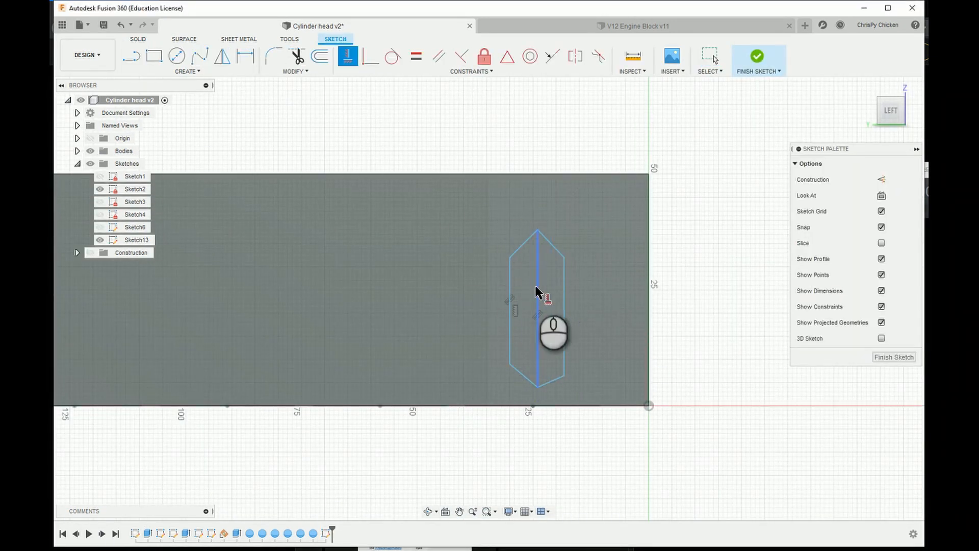
{"action": "left_click", "coordinate": [537, 289]}
Step: Dimension the hexagon's upper and lower tip angles to 60° each
{"action": "key", "text": "d"}
{"action": "left_click", "coordinate": [524, 243]}
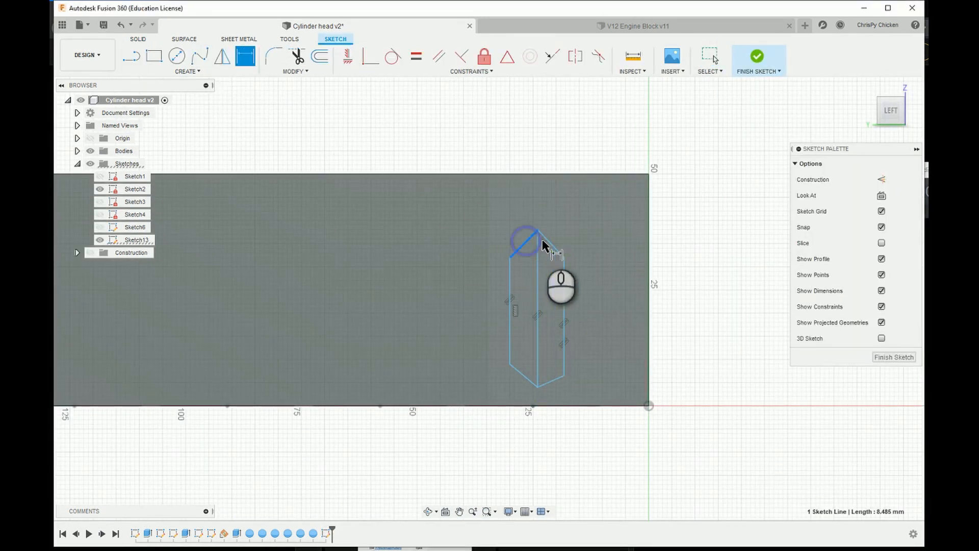
{"action": "left_click", "coordinate": [542, 198]}
{"action": "type", "text": "60"}
{"action": "key", "text": "Return"}
{"action": "left_click", "coordinate": [550, 381]}
{"action": "left_click", "coordinate": [524, 376]}
{"action": "left_click", "coordinate": [553, 422]}
{"action": "type", "text": "60"}
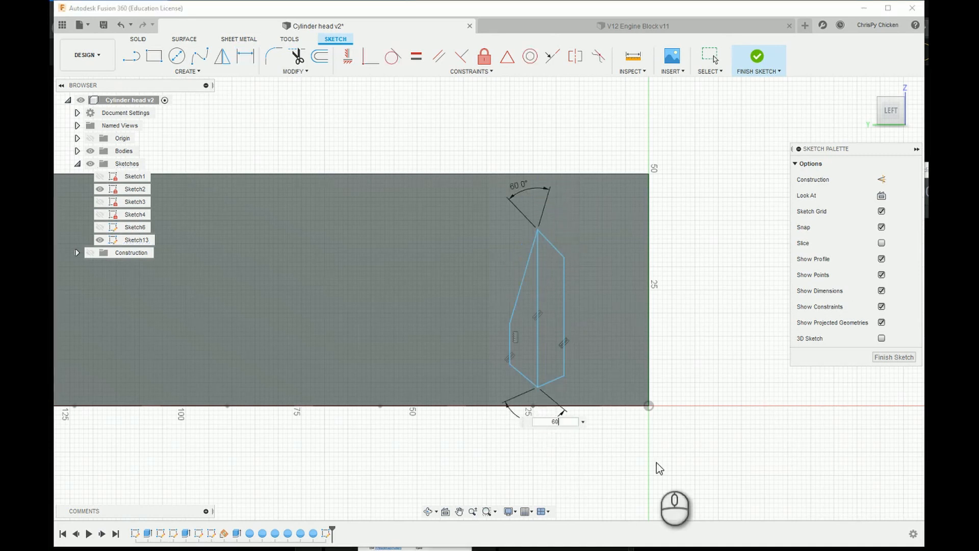
{"action": "key", "text": "Return"}
Step: Reshape the hexagon by moving its side vertices apart from each other
{"action": "left_click", "coordinate": [709, 60]}
{"action": "mouse_move", "coordinate": [475, 413]}
{"action": "left_mouse_down"}
{"action": "mouse_move", "coordinate": [472, 439]}
{"action": "mouse_move", "coordinate": [437, 293]}
{"action": "left_mouse_up"}
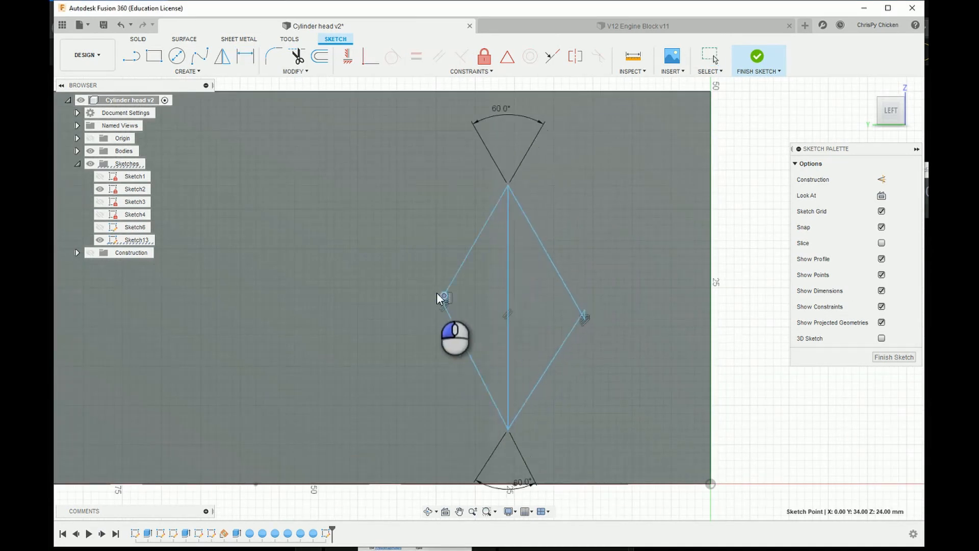
{"action": "left_click_drag", "start_coordinate": [579, 332], "coordinate": [569, 209]}
{"action": "left_click", "coordinate": [224, 56]}
Step: Dimension the hexagon's two upper edges to 10 mm each and its straight side to 20 mm
{"action": "left_click", "coordinate": [245, 57]}
{"action": "left_click", "coordinate": [481, 244]}
{"action": "left_click", "coordinate": [474, 147]}
{"action": "type", "text": "10"}
{"action": "key", "text": "Return"}
{"action": "left_click", "coordinate": [551, 187]}
{"action": "left_click", "coordinate": [573, 170]}
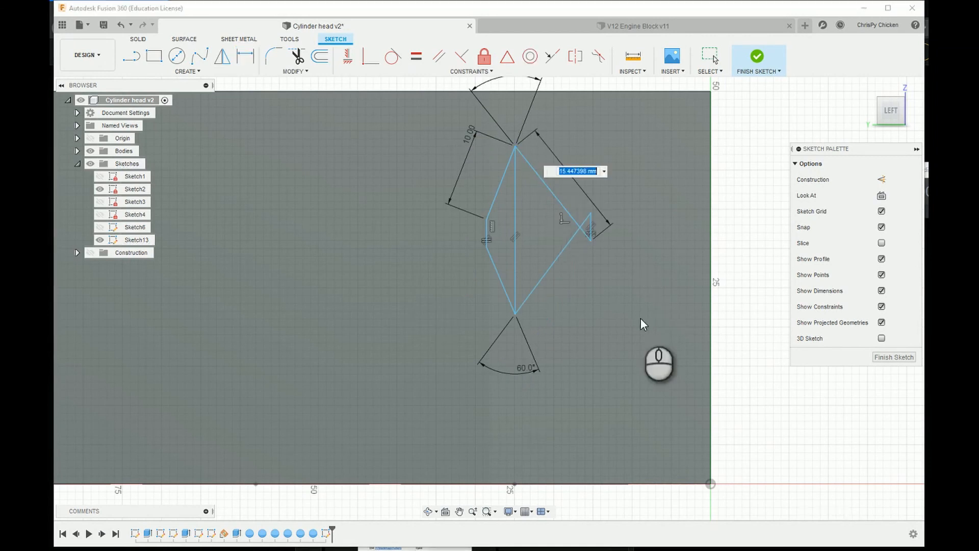
{"action": "type", "text": "10"}
{"action": "left_click", "coordinate": [643, 341]}
{"action": "type", "text": "20"}
{"action": "key", "text": "Return"}
Step: Try to dimension the second straight side and the long diagonal lower edge of the hexagon
{"action": "scroll", "coordinate": [639, 276], "scroll_direction": "down", "scroll_amount": 2}
{"action": "left_click", "coordinate": [579, 153]}
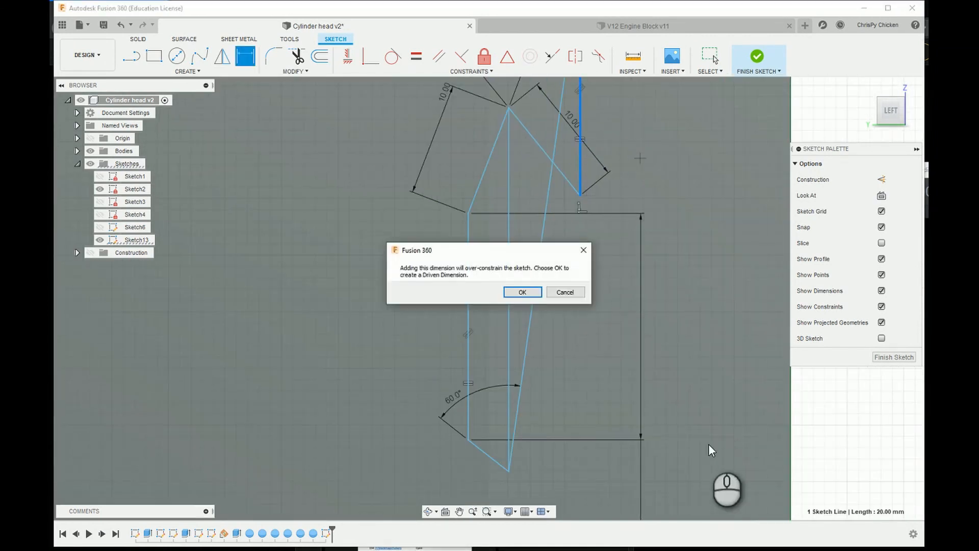
{"action": "left_click", "coordinate": [566, 291]}
{"action": "left_click", "coordinate": [564, 326]}
{"action": "left_click", "coordinate": [589, 387]}
{"action": "key", "text": "Escape"}
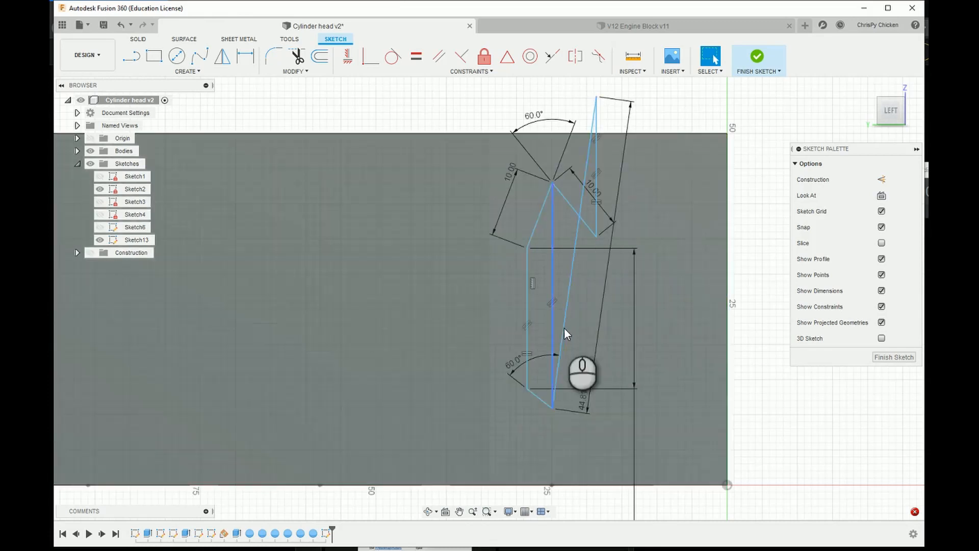
Step: Delete the misplaced diagonal lower edge and the vertical side it crosses
{"action": "left_click", "coordinate": [557, 432]}
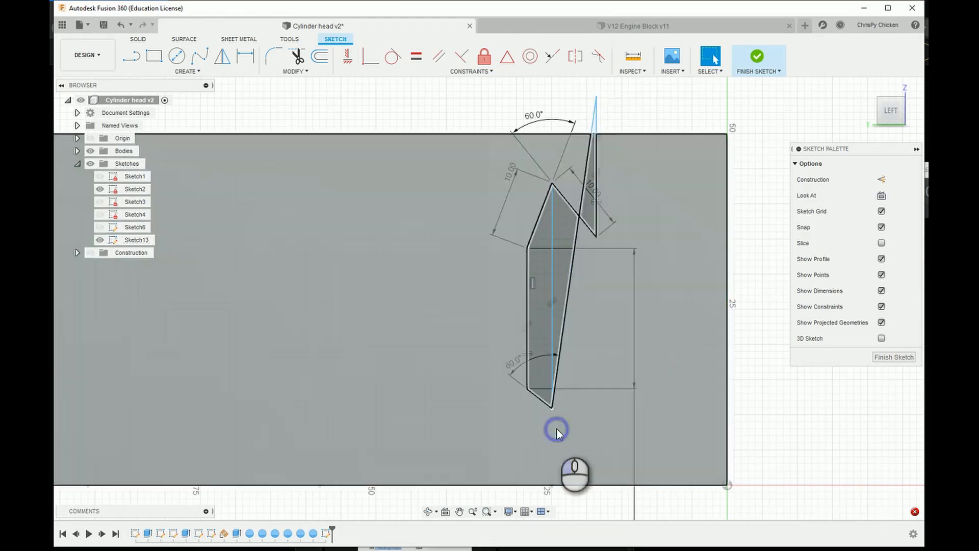
{"action": "right_click", "coordinate": [569, 290]}
{"action": "left_click", "coordinate": [578, 396]}
{"action": "left_click_drag", "start_coordinate": [596, 236], "coordinate": [596, 130]}
{"action": "key", "text": "ctrl+z"}
{"action": "left_click", "coordinate": [597, 106]}
{"action": "key", "text": "Delete"}
Step: Redraw the missing lower edge and straight side of the hexagon, and make the two straight sides equal and parallel
{"action": "key", "text": "l"}
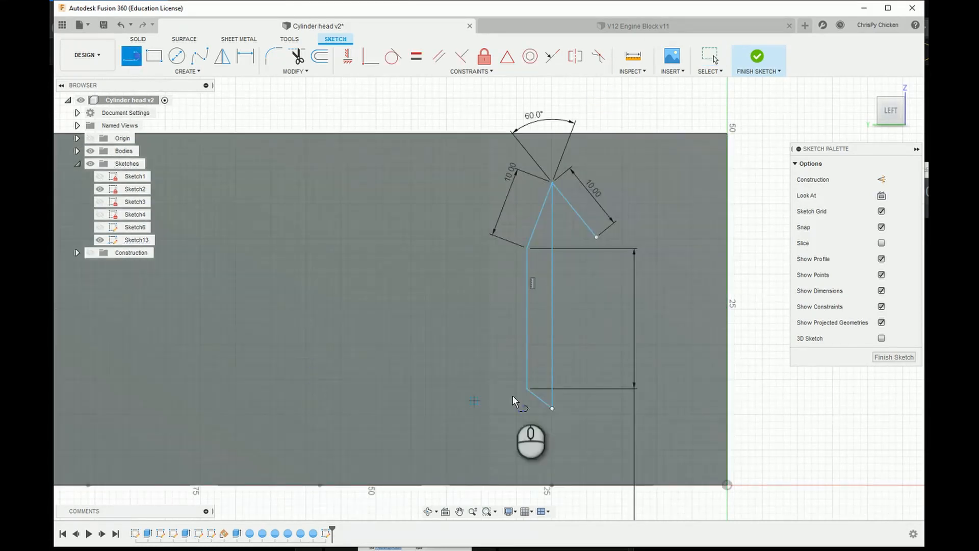
{"action": "left_click", "coordinate": [551, 408]}
{"action": "left_click", "coordinate": [586, 378]}
{"action": "left_click", "coordinate": [597, 236]}
{"action": "left_click", "coordinate": [416, 56]}
{"action": "left_click", "coordinate": [591, 322]}
{"action": "left_click", "coordinate": [597, 324]}
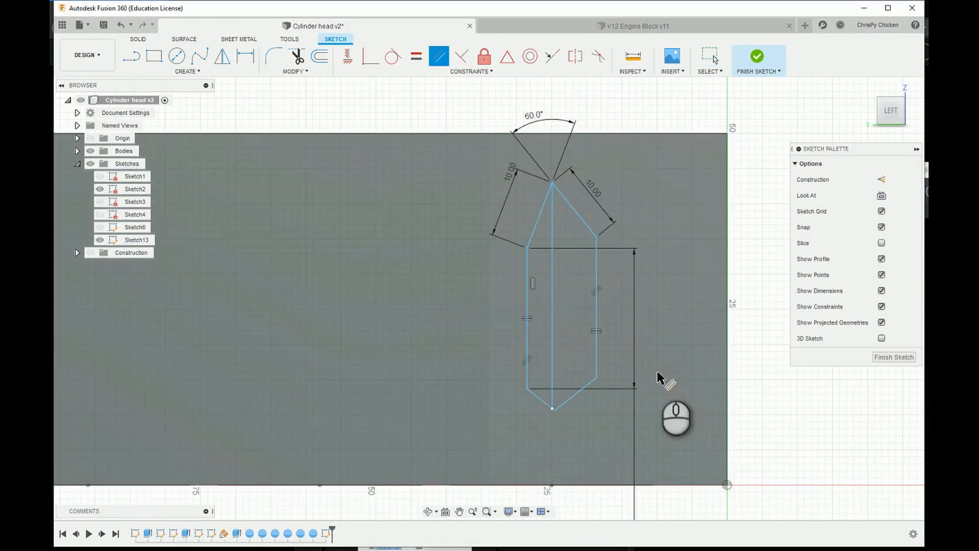
Step: Dimension the hexagon's two lower edges to 10 mm each
{"action": "left_click", "coordinate": [244, 56]}
{"action": "left_click", "coordinate": [574, 394]}
{"action": "left_click", "coordinate": [593, 416]}
{"action": "type", "text": "10"}
{"action": "key", "text": "Return"}
{"action": "left_click", "coordinate": [539, 399]}
{"action": "left_click", "coordinate": [480, 423]}
{"action": "type", "text": "10"}
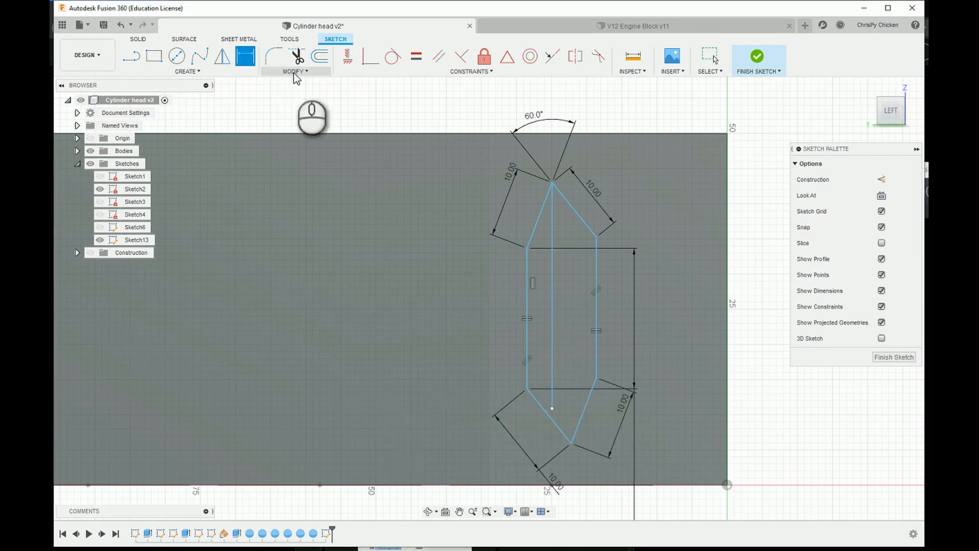
Step: Constrain the hexagon upright and set its centre line 25 mm from the end edge of the face
{"action": "left_click", "coordinate": [347, 56]}
{"action": "left_click", "coordinate": [563, 326]}
{"action": "key", "text": "d"}
{"action": "left_click", "coordinate": [573, 296]}
{"action": "left_click", "coordinate": [727, 326]}
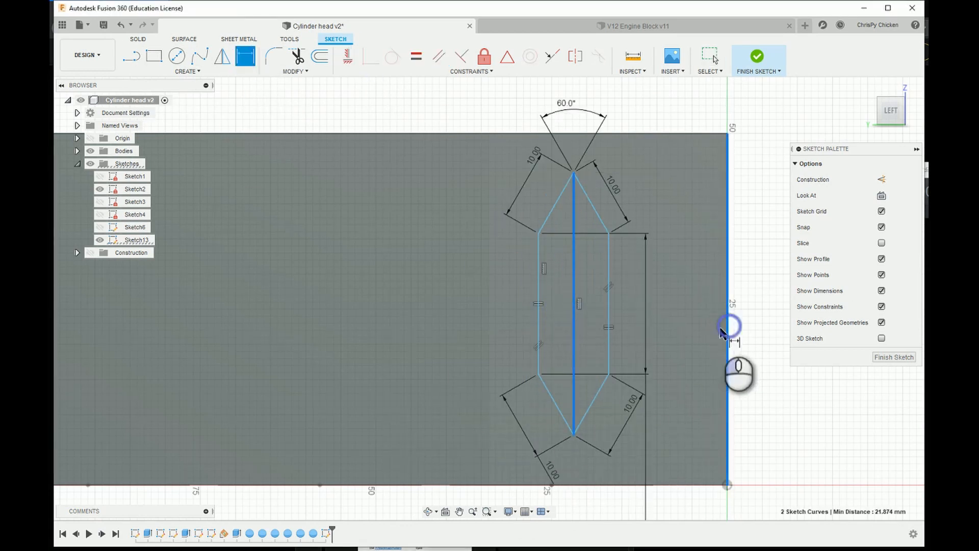
{"action": "left_click", "coordinate": [685, 316]}
{"action": "type", "text": "25"}
{"action": "key", "text": "Return"}
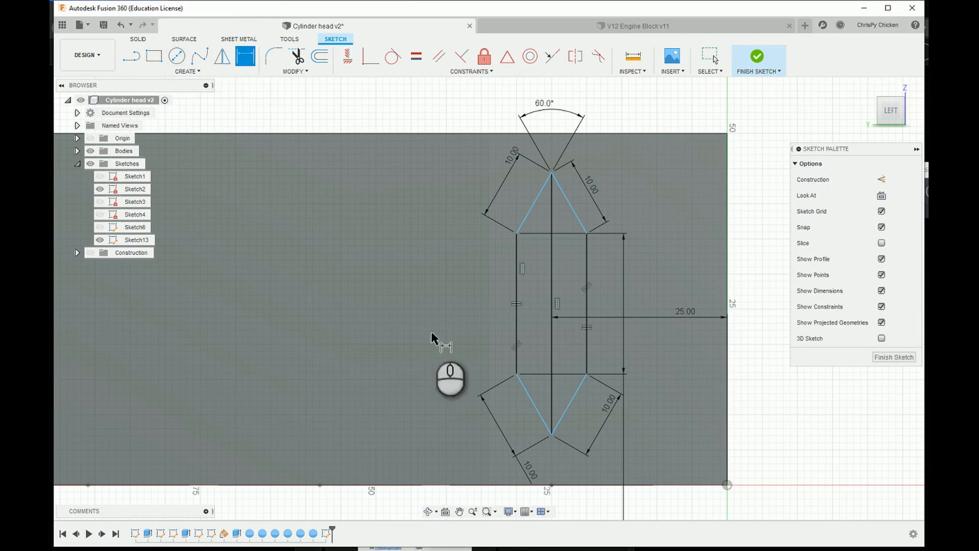
Step: Dimension the hexagon's lower tip 5 mm above the bottom edge of the face
{"action": "scroll", "coordinate": [550, 467], "scroll_direction": "up", "scroll_amount": 3}
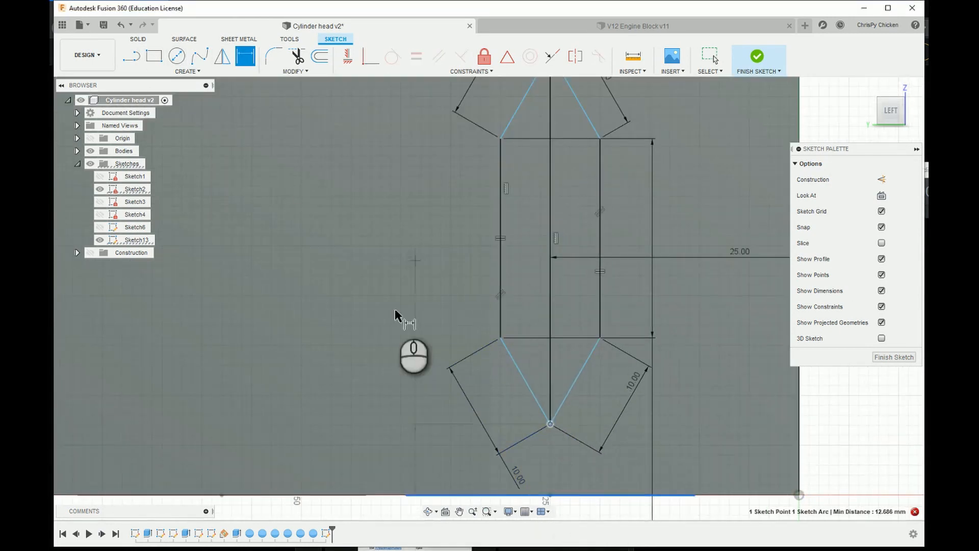
{"action": "scroll", "coordinate": [428, 459], "scroll_direction": "down", "scroll_amount": 3}
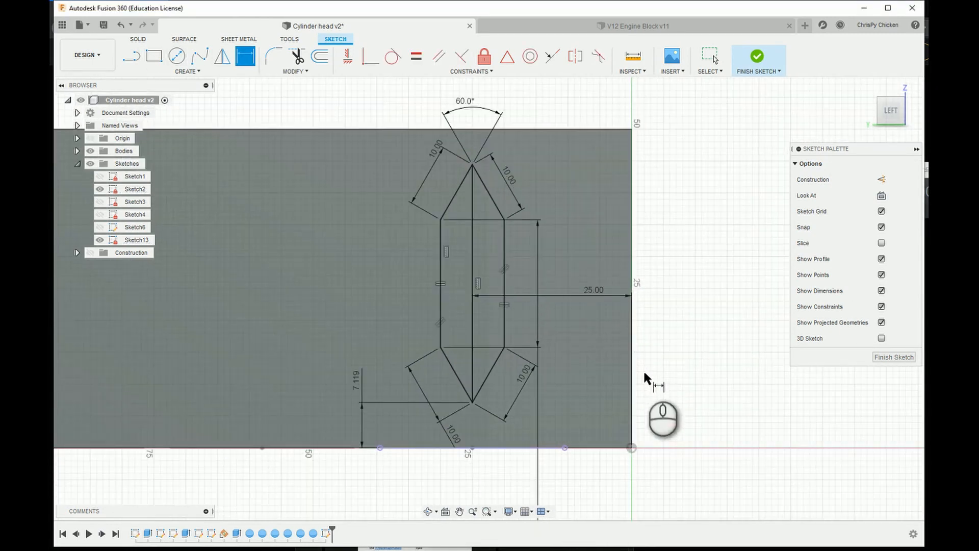
{"action": "double_click", "coordinate": [355, 379]}
{"action": "type", "text": "5"}
{"action": "key", "text": "Return"}
{"action": "key", "text": "Escape"}
Step: Set the hexagon's straight side length and its lower tip's height above the bottom edge to 10 mm each, and finish the sketch
{"action": "scroll", "coordinate": [444, 357], "scroll_direction": "down", "scroll_amount": 6}
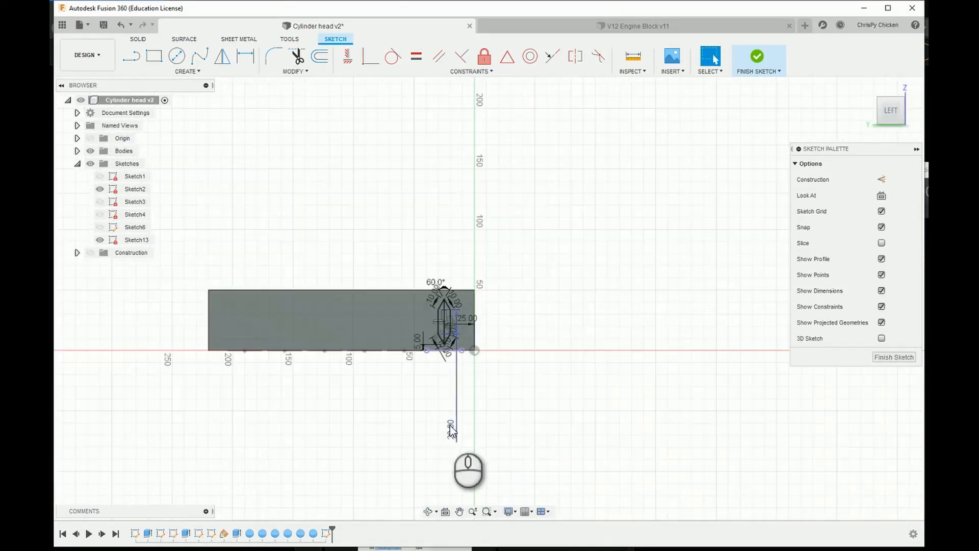
{"action": "left_click_drag", "start_coordinate": [451, 428], "coordinate": [466, 301]}
{"action": "scroll", "coordinate": [451, 318], "scroll_direction": "up", "scroll_amount": 6}
{"action": "double_click", "coordinate": [552, 187]}
{"action": "type", "text": "10"}
{"action": "key", "text": "Return"}
{"action": "double_click", "coordinate": [287, 433]}
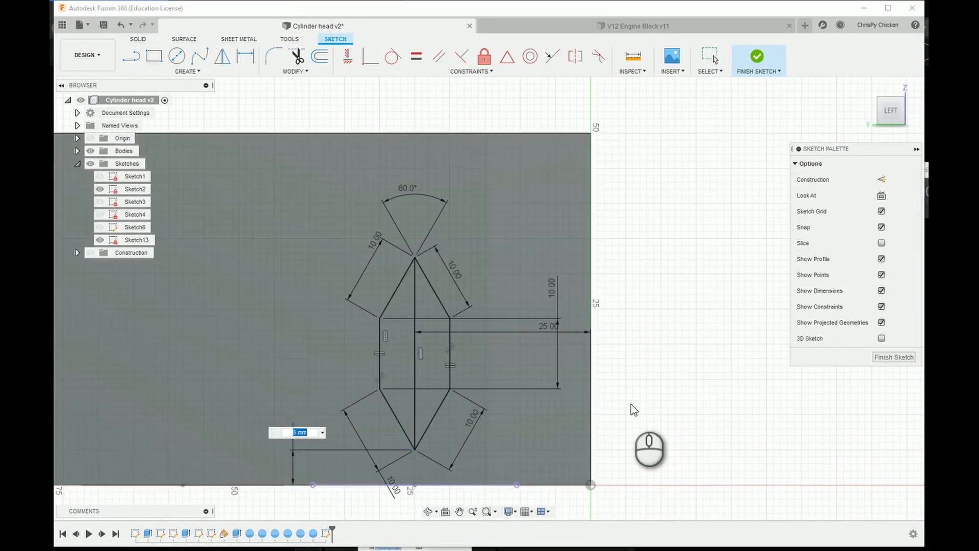
{"action": "type", "text": "10"}
{"action": "key", "text": "Return"}
{"action": "left_click", "coordinate": [756, 56]}
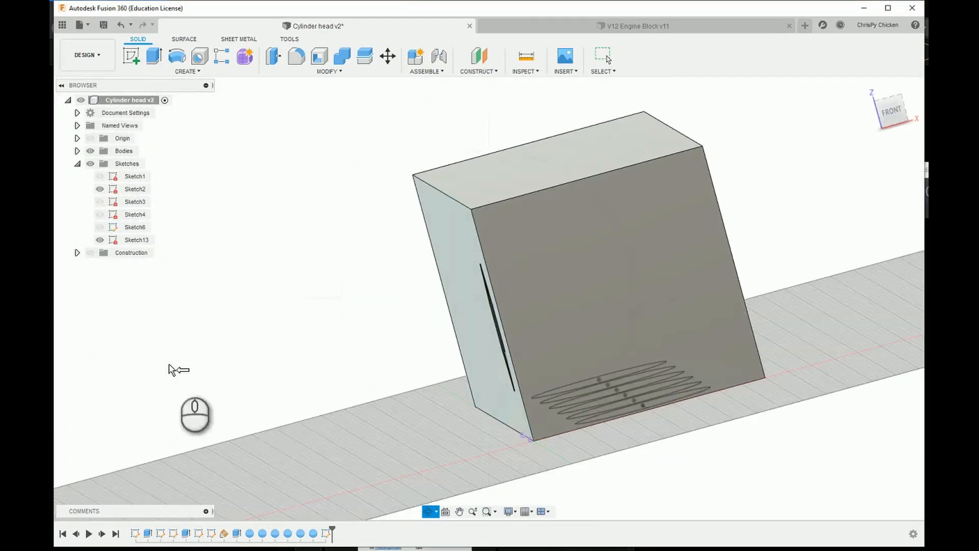
Step: Reopen the Extrude4 feature to review its settings, and cancel the edit
{"action": "right_click", "coordinate": [236, 532]}
{"action": "left_click", "coordinate": [256, 425]}
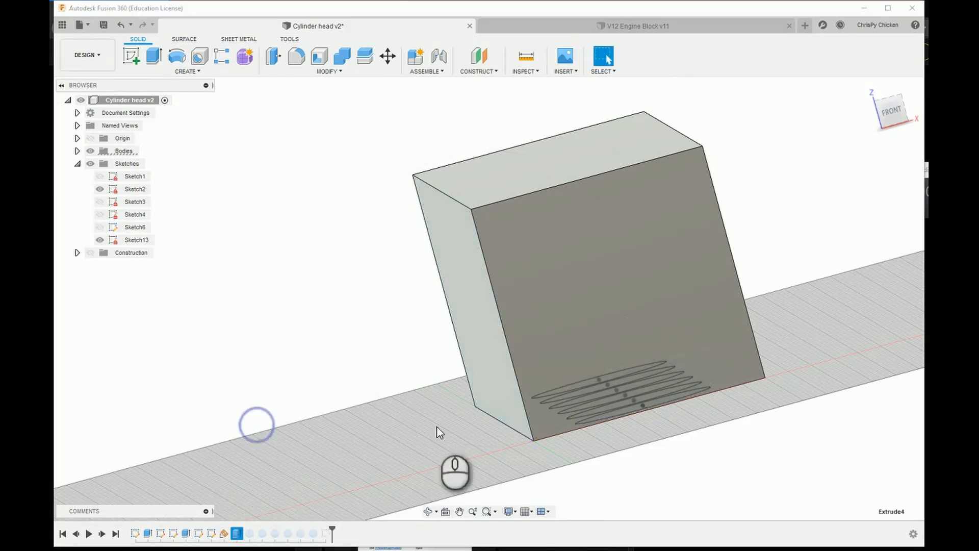
{"action": "key", "text": "Escape"}
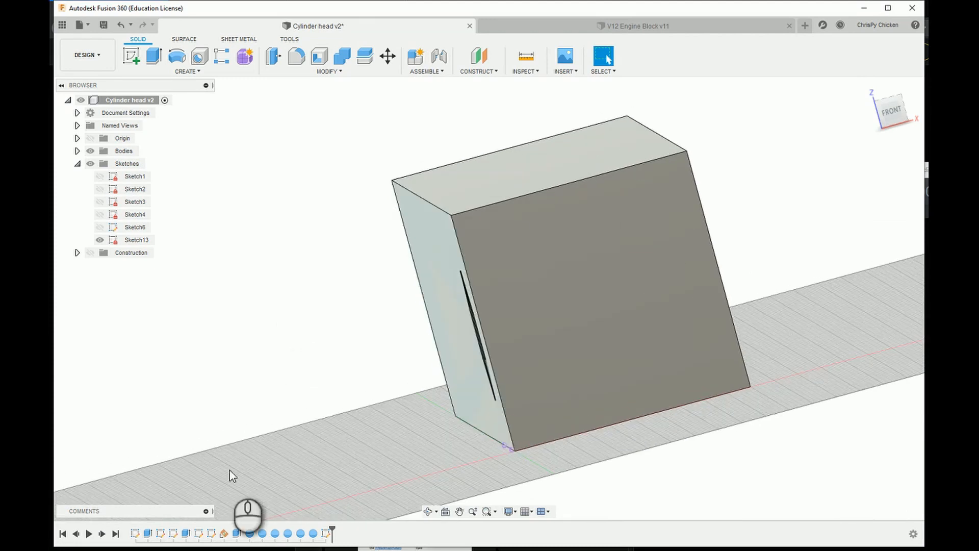
Step: Edit the hexagon sketch and set the lower tip's height above the bottom edge to 15 mm
{"action": "right_click", "coordinate": [134, 241]}
{"action": "left_click", "coordinate": [179, 276]}
{"action": "double_click", "coordinate": [366, 398]}
{"action": "type", "text": "15"}
{"action": "key", "text": "Return"}
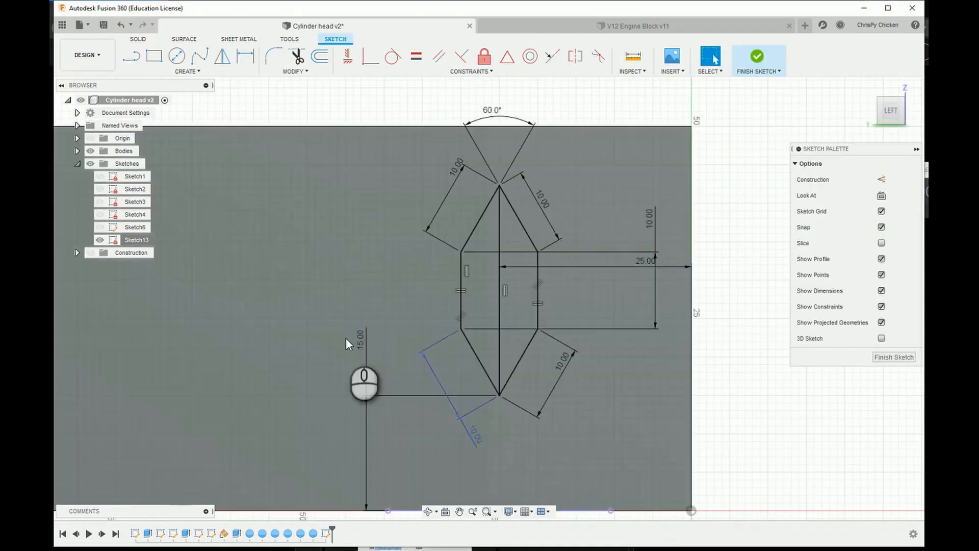
{"action": "left_click", "coordinate": [747, 66]}
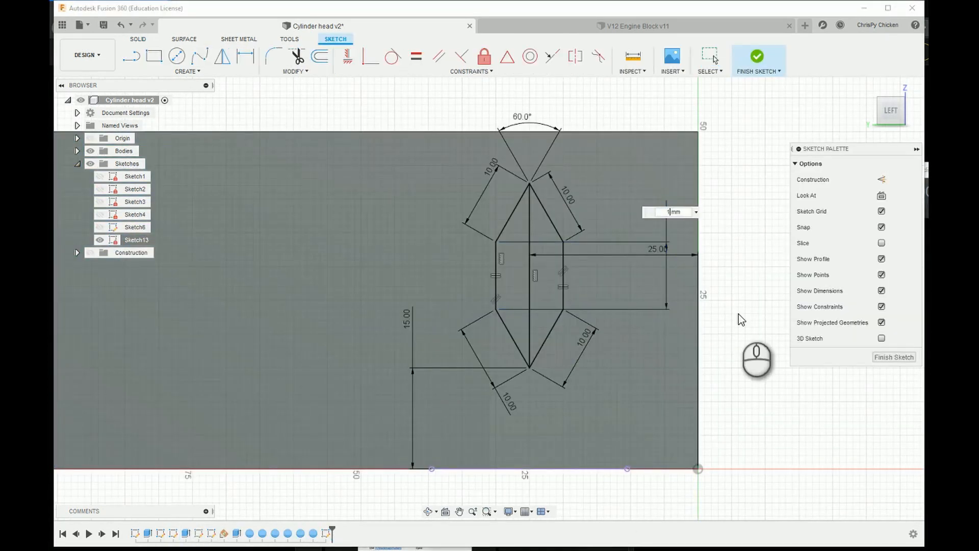
Step: Convert the hexagon's centre line to construction, and pattern the hexagon six times along the side face, 33 mm apart
{"action": "left_click", "coordinate": [881, 179]}
{"action": "left_click", "coordinate": [186, 71]}
{"action": "left_click", "coordinate": [146, 255]}
{"action": "mouse_move", "coordinate": [448, 181]}
{"action": "left_mouse_down"}
{"action": "mouse_move", "coordinate": [501, 233]}
{"action": "mouse_move", "coordinate": [616, 421]}
{"action": "left_mouse_up"}
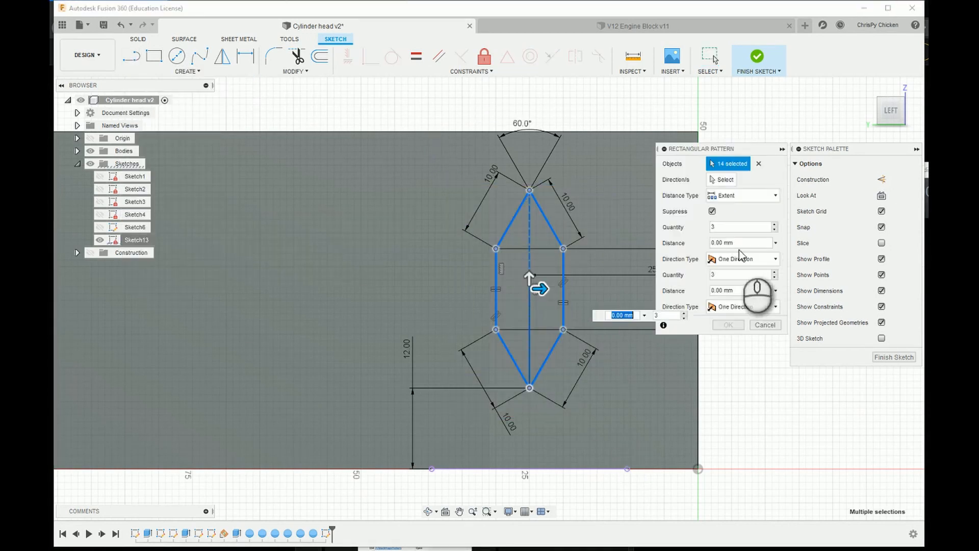
{"action": "key", "text": "BackSpace"}
{"action": "type", "text": "33"}
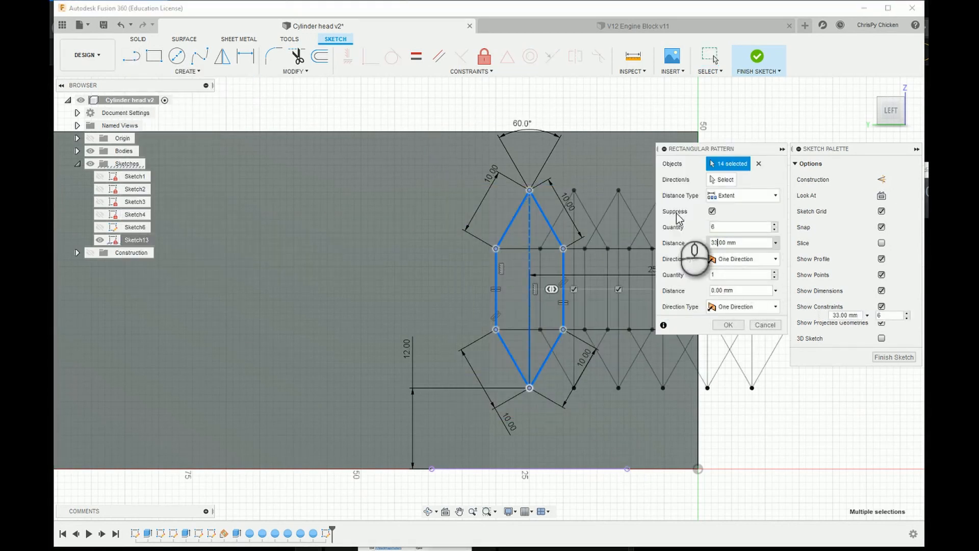
{"action": "type", "text": "-33"}
{"action": "left_click", "coordinate": [725, 326]}
Step: Show the construction plane Plane1 at the end of the cylinder head
{"action": "scroll", "coordinate": [752, 377], "scroll_direction": "down", "scroll_amount": 4}
{"action": "scroll", "coordinate": [754, 377], "scroll_direction": "up", "scroll_amount": 2}
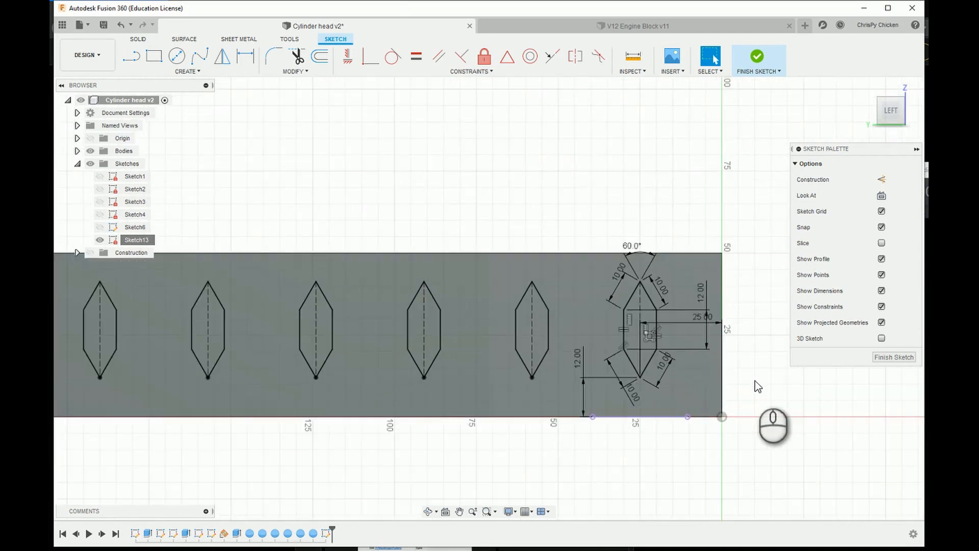
{"action": "scroll", "coordinate": [756, 378], "scroll_direction": "down", "scroll_amount": 1}
{"action": "mouse_move", "coordinate": [567, 362]}
{"action": "left_mouse_down"}
{"action": "mouse_move", "coordinate": [596, 262]}
{"action": "mouse_move", "coordinate": [611, 339]}
{"action": "mouse_move", "coordinate": [627, 344]}
{"action": "mouse_move", "coordinate": [618, 269]}
{"action": "mouse_move", "coordinate": [664, 284]}
{"action": "mouse_move", "coordinate": [658, 326]}
{"action": "left_mouse_up"}
{"action": "left_click_drag", "start_coordinate": [512, 238], "coordinate": [530, 326]}
{"action": "left_click", "coordinate": [77, 252]}
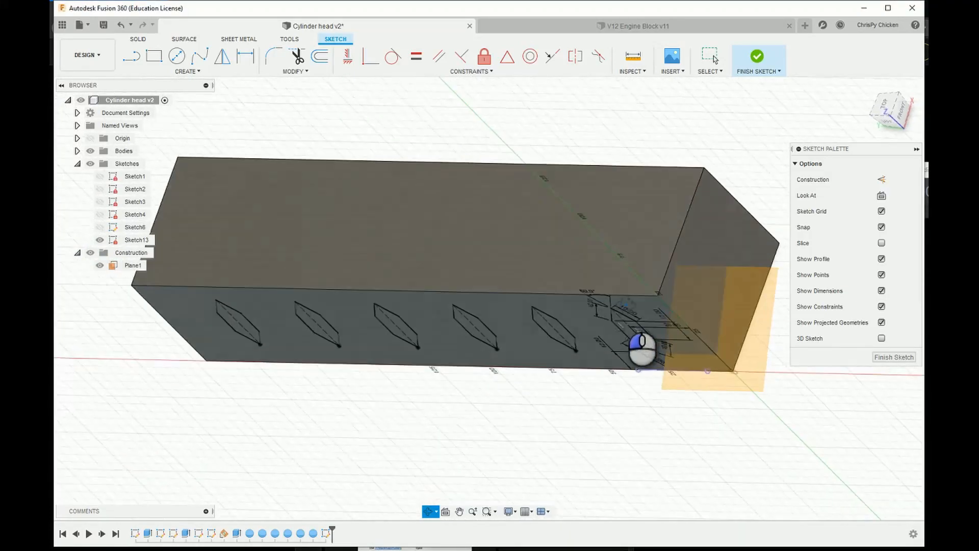
{"action": "left_click_drag", "start_coordinate": [622, 301], "coordinate": [638, 302]}
Step: Start a new sketch on the angled construction plane Plane1
{"action": "left_click", "coordinate": [713, 53]}
{"action": "right_click", "coordinate": [760, 306]}
{"action": "left_click", "coordinate": [681, 375]}
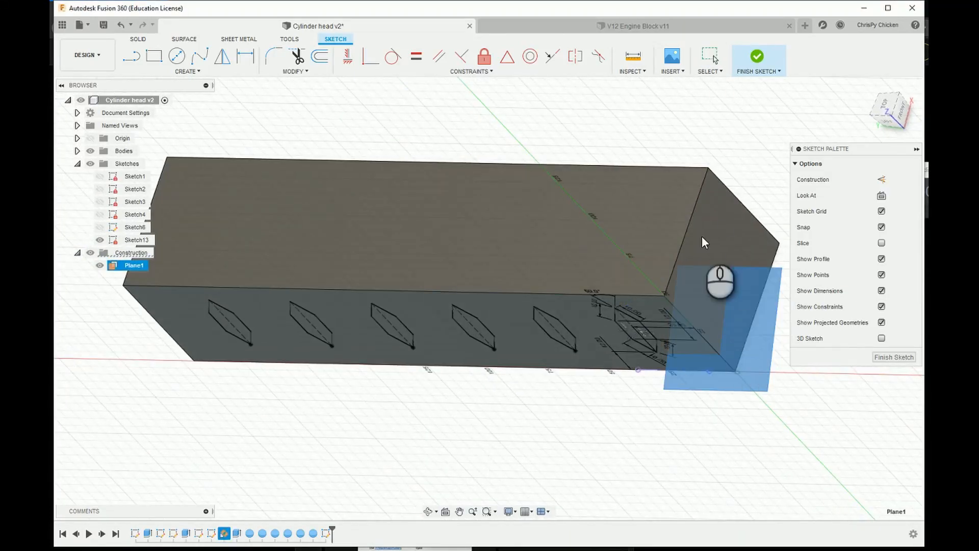
{"action": "scroll", "coordinate": [729, 382], "scroll_direction": "up", "scroll_amount": 2}
{"action": "left_click", "coordinate": [135, 265]}
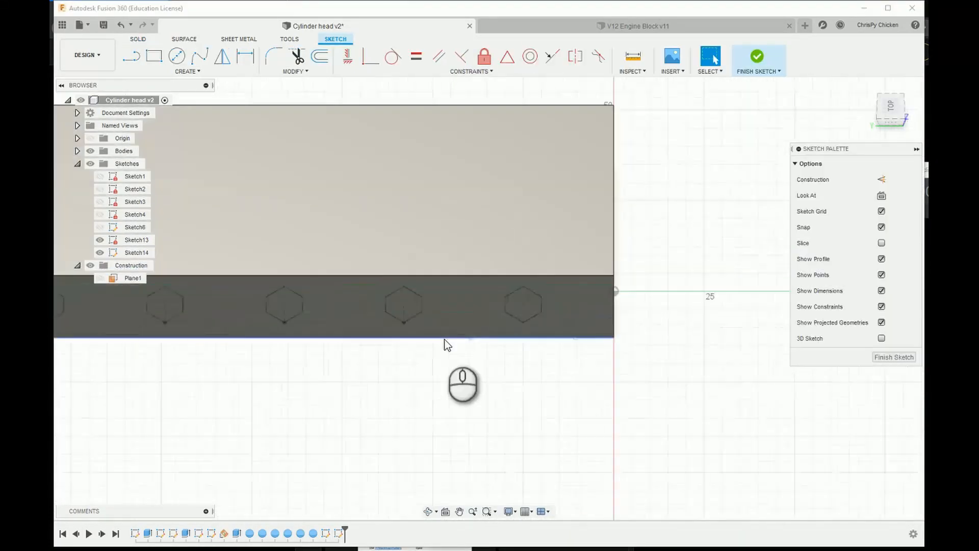
Step: Draw a 5 mm circle above the end hexagon, vertically aligned with the hexagon's upper tip and 10 mm from it
{"action": "key", "text": "c"}
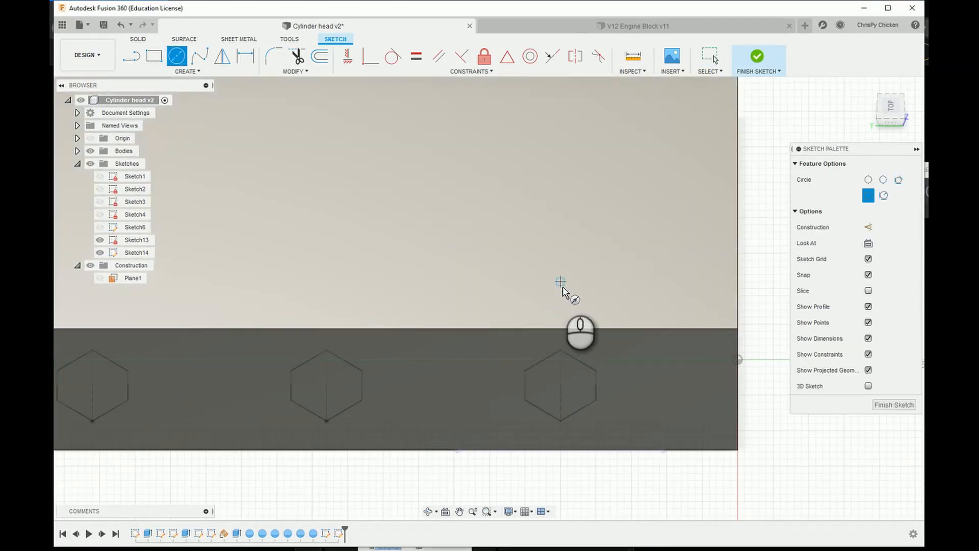
{"action": "left_click", "coordinate": [587, 285]}
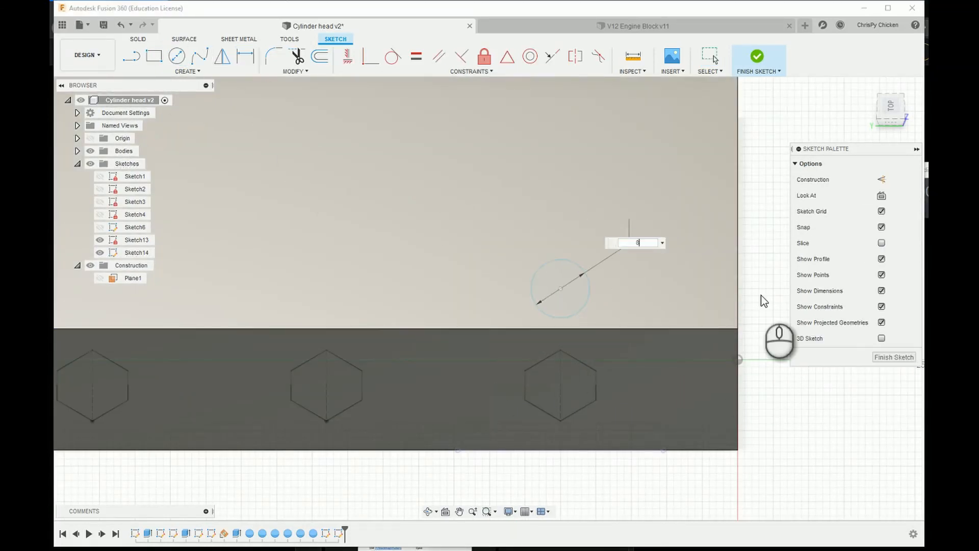
{"action": "left_click", "coordinate": [561, 350]}
{"action": "left_click", "coordinate": [649, 271]}
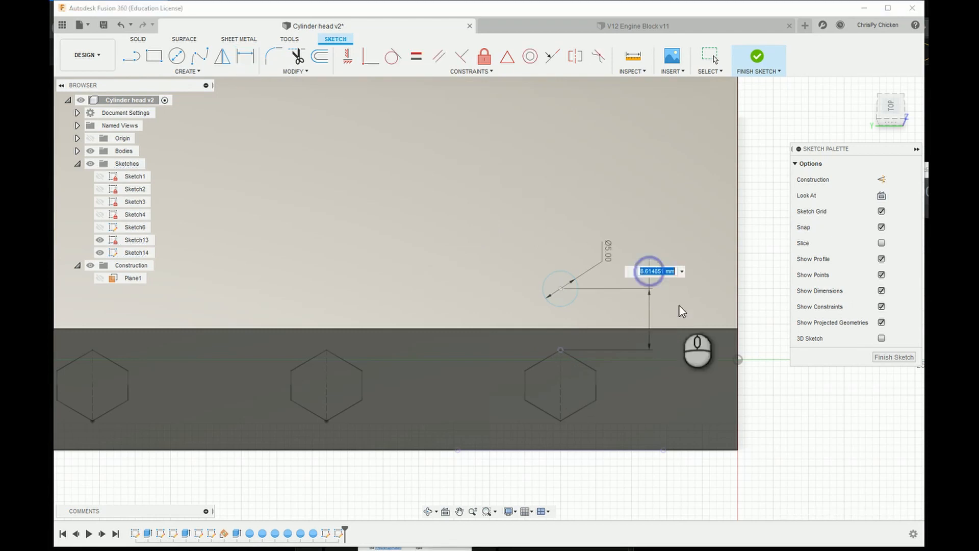
{"action": "left_click", "coordinate": [561, 350]}
{"action": "scroll", "coordinate": [481, 363], "scroll_direction": "up", "scroll_amount": 1}
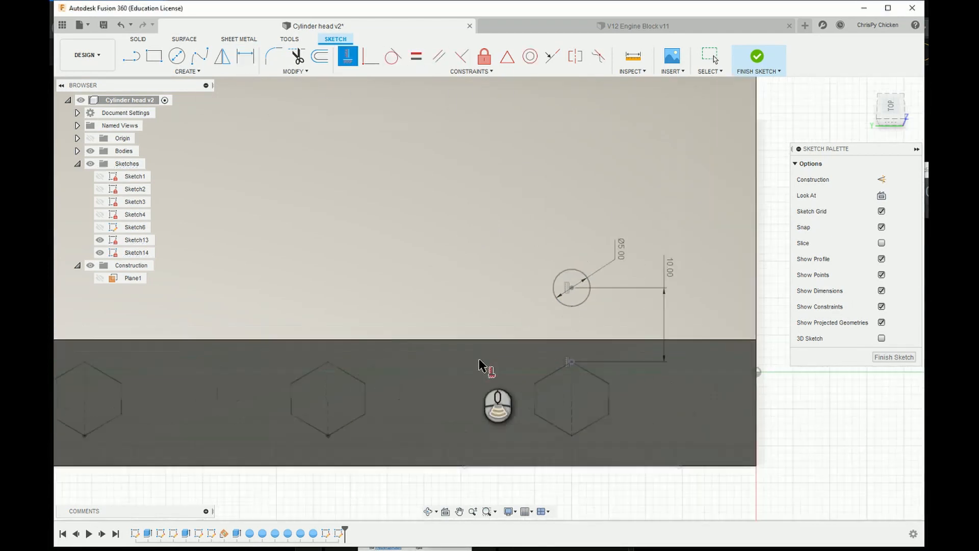
{"action": "scroll", "coordinate": [481, 363], "scroll_direction": "down", "scroll_amount": 3}
Step: Pattern the 5 mm circle six times along the head at -33 mm spacing, with a single row in the other direction
{"action": "left_click", "coordinate": [187, 71]}
{"action": "left_click", "coordinate": [166, 254]}
{"action": "left_click", "coordinate": [581, 323]}
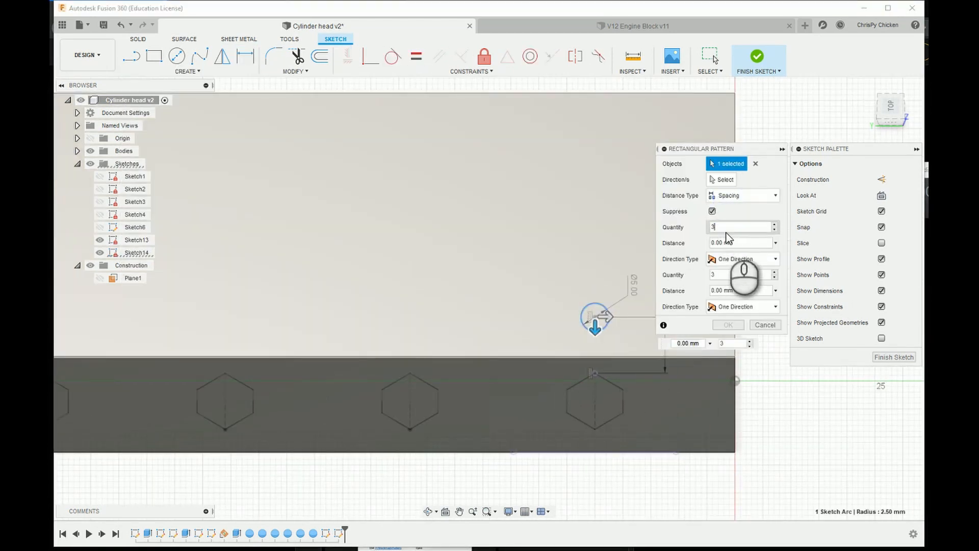
{"action": "left_click", "coordinate": [609, 319]}
{"action": "scroll", "coordinate": [595, 398], "scroll_direction": "down", "scroll_amount": 5}
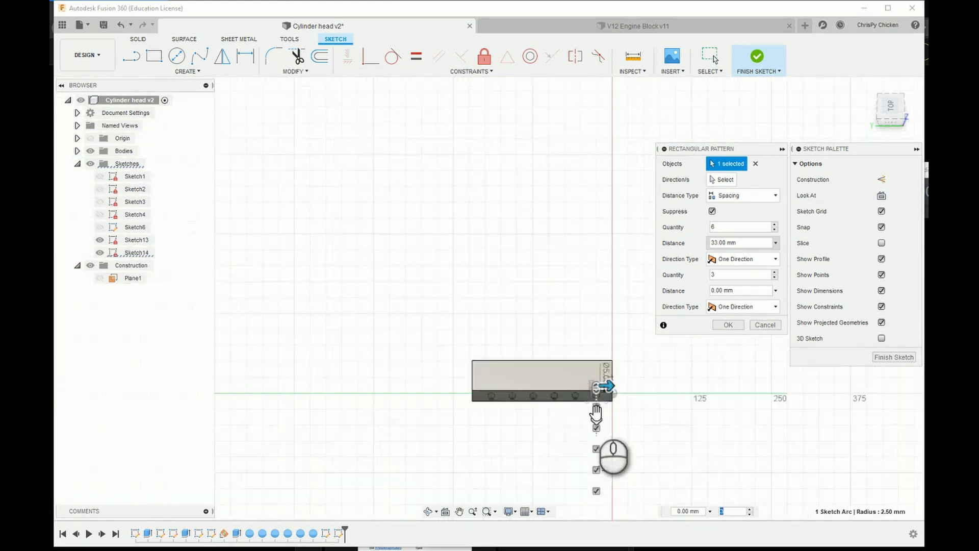
{"action": "scroll", "coordinate": [595, 398], "scroll_direction": "up", "scroll_amount": 6}
{"action": "left_click", "coordinate": [717, 223]}
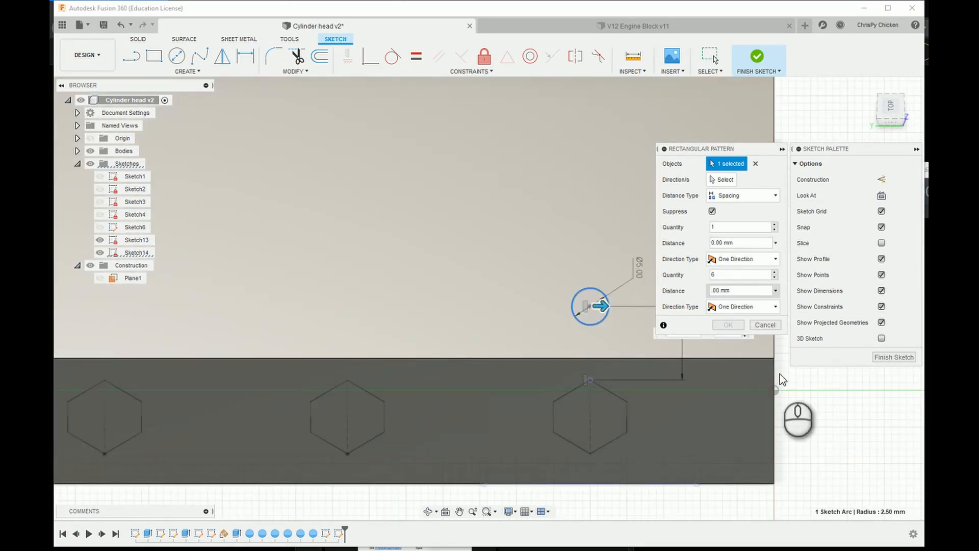
{"action": "type", "text": "-33"}
{"action": "left_click", "coordinate": [727, 325]}
Step: Extrude the six 5 mm circles as a two-sided cut, with each side extending to a selected object
{"action": "scroll", "coordinate": [707, 431], "scroll_direction": "down", "scroll_amount": 4}
{"action": "scroll", "coordinate": [436, 452], "scroll_direction": "down", "scroll_amount": 1}
{"action": "key", "text": "e"}
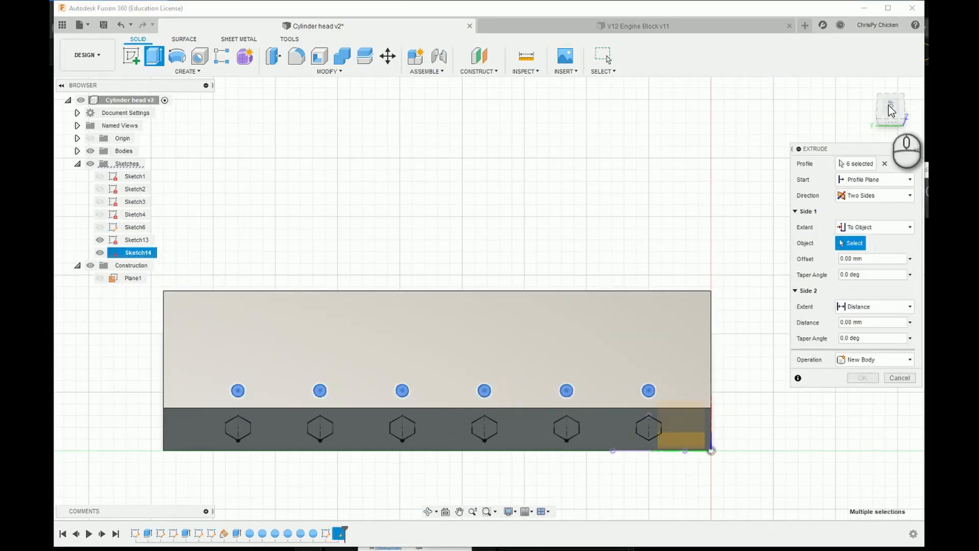
{"action": "left_click_drag", "start_coordinate": [888, 106], "coordinate": [816, 117]}
{"action": "left_click", "coordinate": [854, 339]}
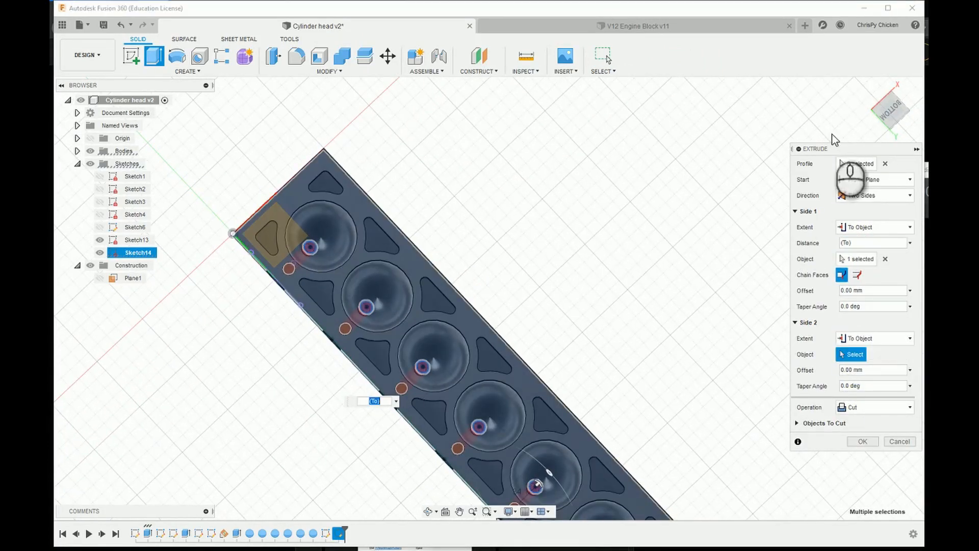
{"action": "middle_click_drag", "start_coordinate": [561, 244], "coordinate": [402, 291], "text": "shift"}
{"action": "scroll", "coordinate": [419, 278], "scroll_direction": "up", "scroll_amount": 4}
{"action": "left_click", "coordinate": [439, 253]}
{"action": "scroll", "coordinate": [606, 346], "scroll_direction": "down", "scroll_amount": 3}
{"action": "left_click", "coordinate": [862, 457]}
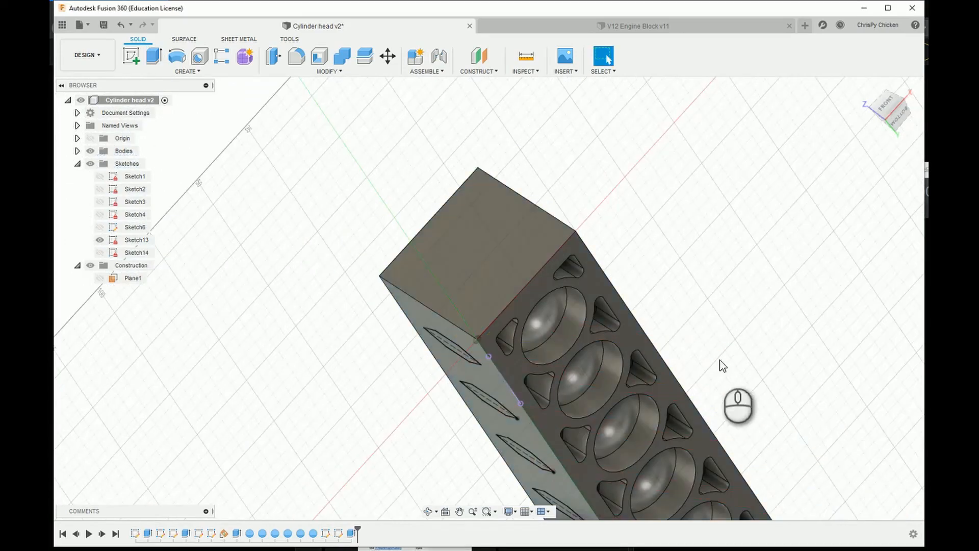
Step: Set the distance between the rectangle's long side and the head's long edge to 5 mm in the top-face sketch
{"action": "middle_click_drag", "start_coordinate": [721, 363], "coordinate": [404, 488], "text": "shift"}
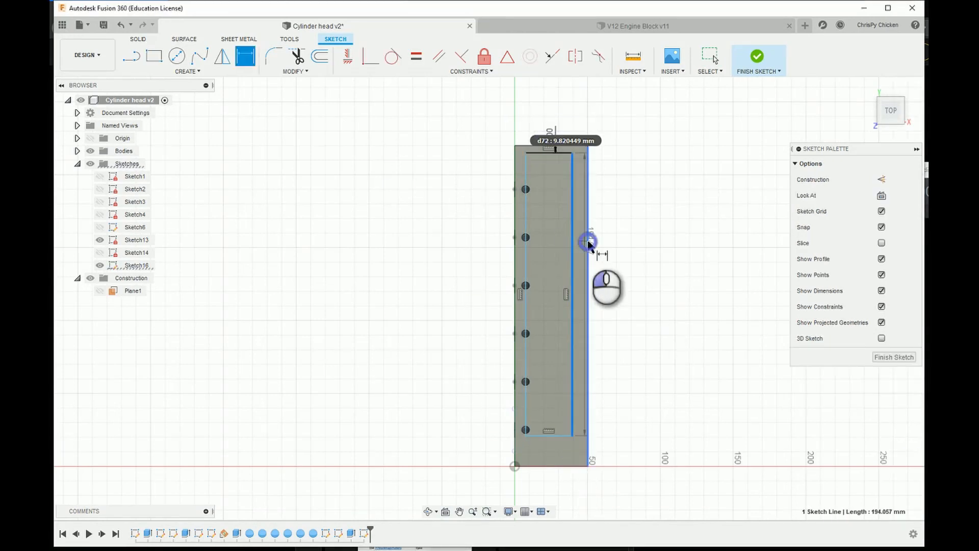
{"action": "type", "text": "5"}
{"action": "key", "text": "Return"}
{"action": "scroll", "coordinate": [518, 451], "scroll_direction": "down", "scroll_amount": 5}
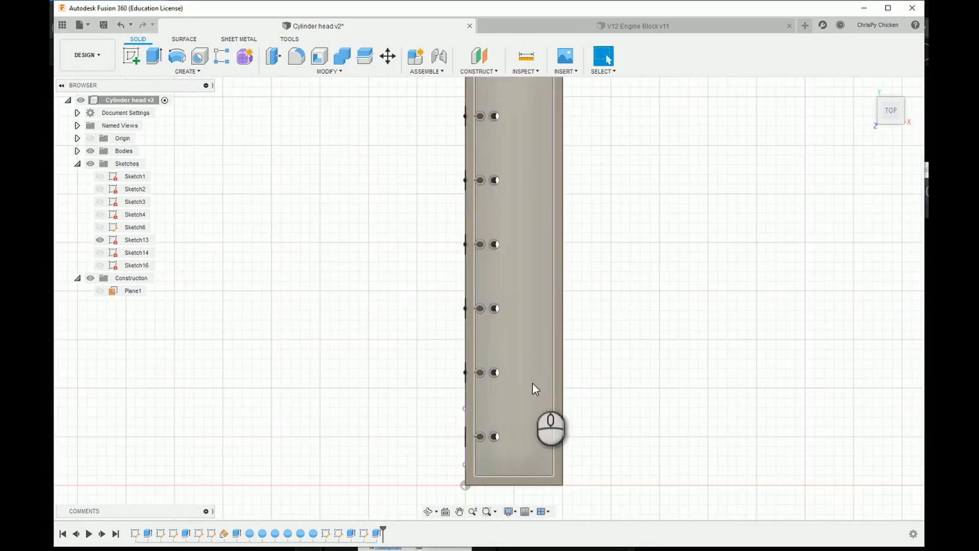
Step: Inspect the pocket's interior and delete the circular hole cut and the pocket extrusion from the cylinder head
{"action": "middle_click_drag", "start_coordinate": [534, 389], "coordinate": [494, 431], "text": "shift"}
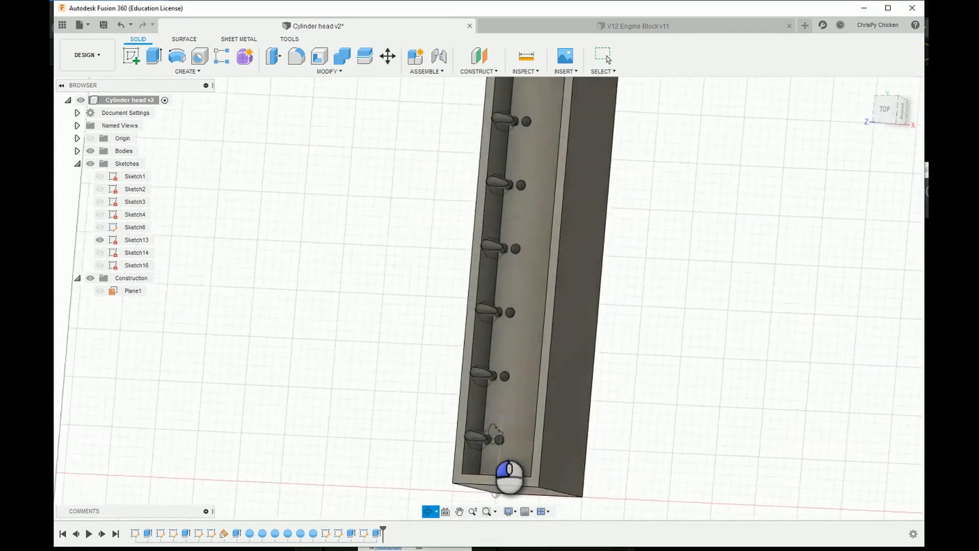
{"action": "middle_click_drag", "start_coordinate": [509, 475], "coordinate": [530, 439], "text": "shift"}
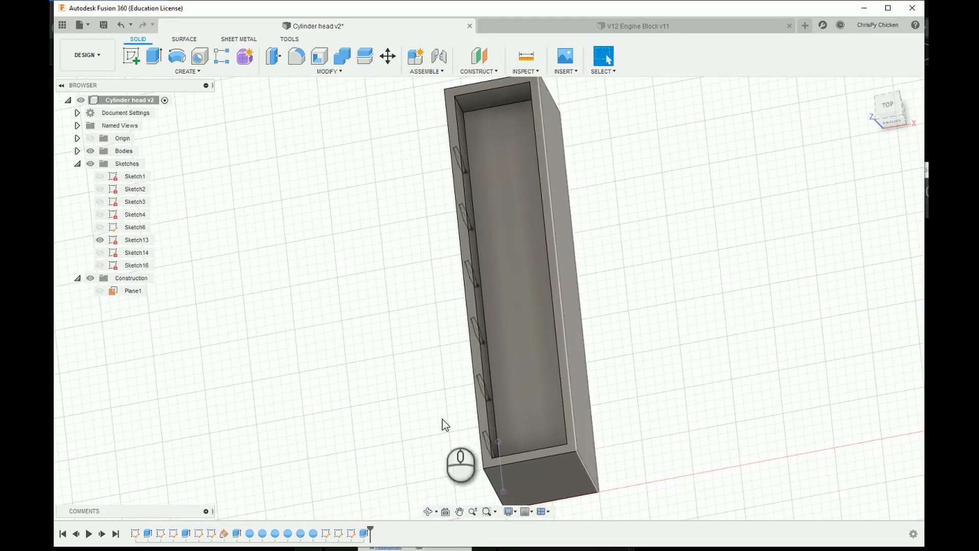
{"action": "middle_click_drag", "start_coordinate": [443, 457], "coordinate": [497, 372], "text": "shift"}
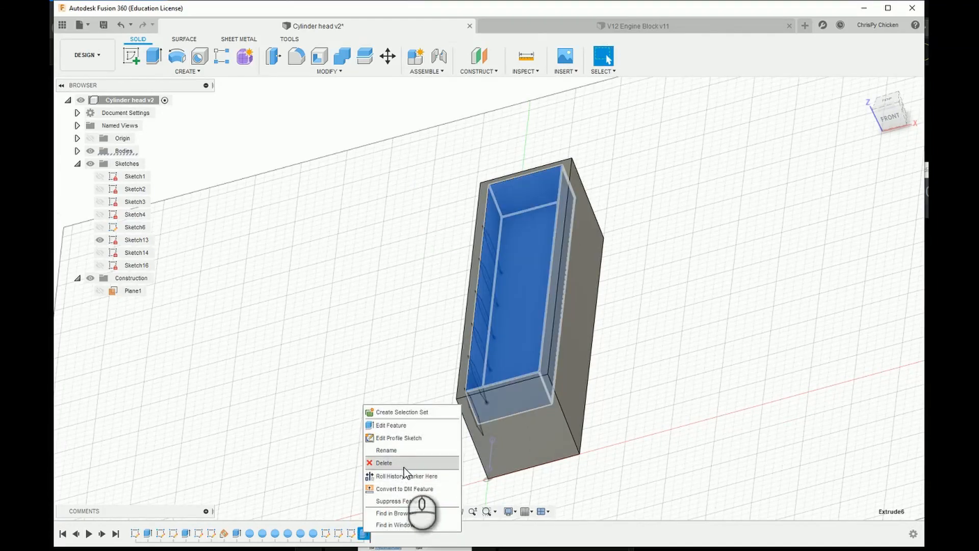
{"action": "middle_click_drag", "start_coordinate": [437, 515], "coordinate": [480, 466], "text": "shift"}
{"action": "middle_click_drag", "start_coordinate": [464, 422], "coordinate": [180, 363], "text": "shift"}
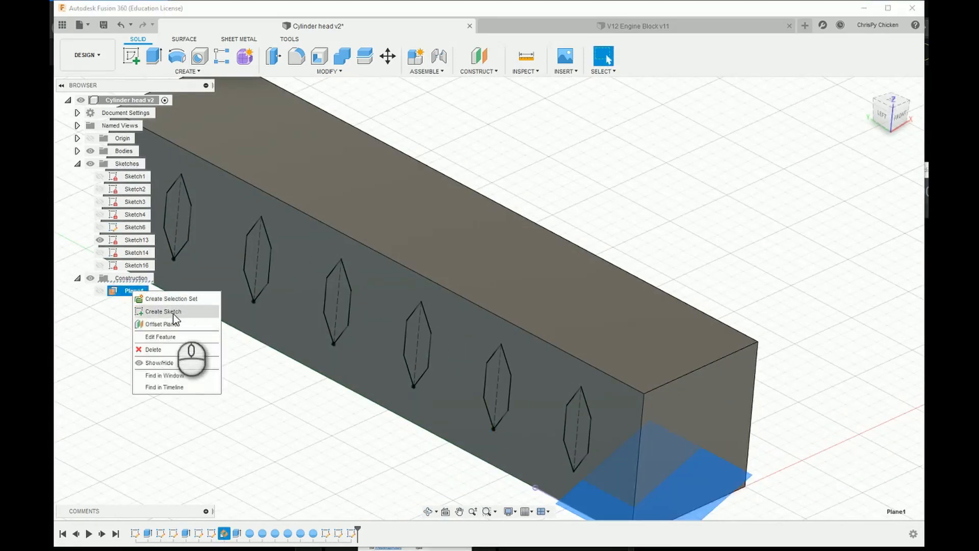
Step: Start a new sketch on the angled construction plane Plane1 and show Sketch14 with its circle row
{"action": "left_click", "coordinate": [173, 314]}
{"action": "left_click", "coordinate": [99, 265]}
{"action": "left_click", "coordinate": [100, 265]}
{"action": "left_click", "coordinate": [99, 252]}
{"action": "scroll", "coordinate": [442, 278], "scroll_direction": "up", "scroll_amount": 5}
Step: Draw a 10 mm circle concentric with the 5 mm circle nearest the end of the head
{"action": "left_click", "coordinate": [177, 56]}
{"action": "left_click", "coordinate": [605, 310]}
{"action": "left_click", "coordinate": [605, 310]}
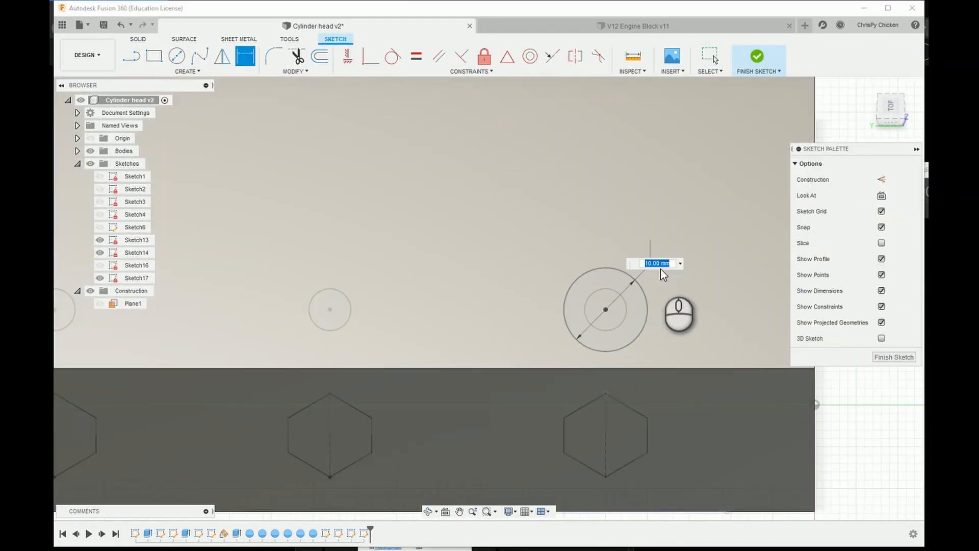
Step: Pattern the 10 mm circle six times along the head at -33 mm spacing, with a single row in the other direction
{"action": "left_click", "coordinate": [165, 71]}
{"action": "left_click", "coordinate": [165, 290]}
{"action": "left_click", "coordinate": [614, 269]}
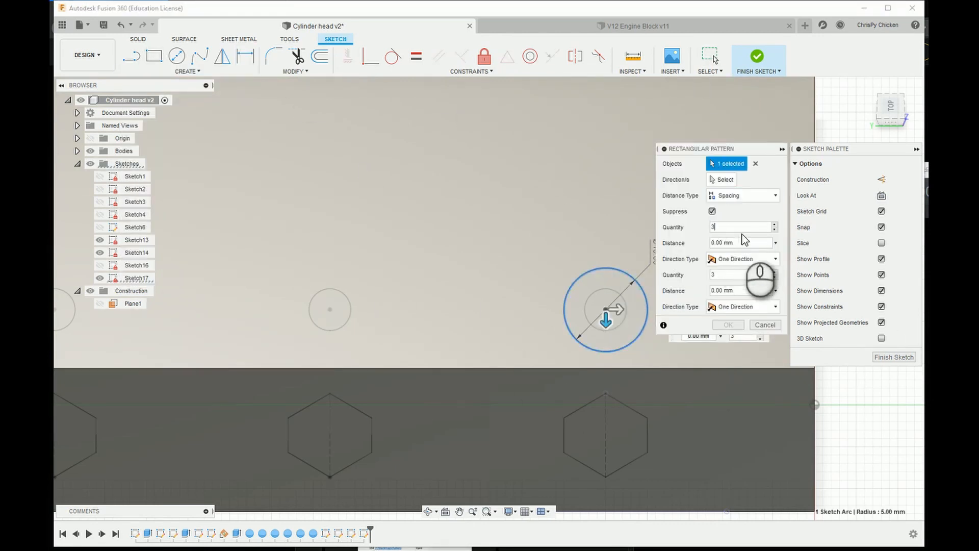
{"action": "key", "text": "BackSpace"}
{"action": "type", "text": "1"}
{"action": "left_click", "coordinate": [726, 274]}
{"action": "key", "text": "BackSpace"}
{"action": "type", "text": "6"}
{"action": "key", "text": "Tab"}
{"action": "type", "text": "-33"}
{"action": "left_click", "coordinate": [730, 325]}
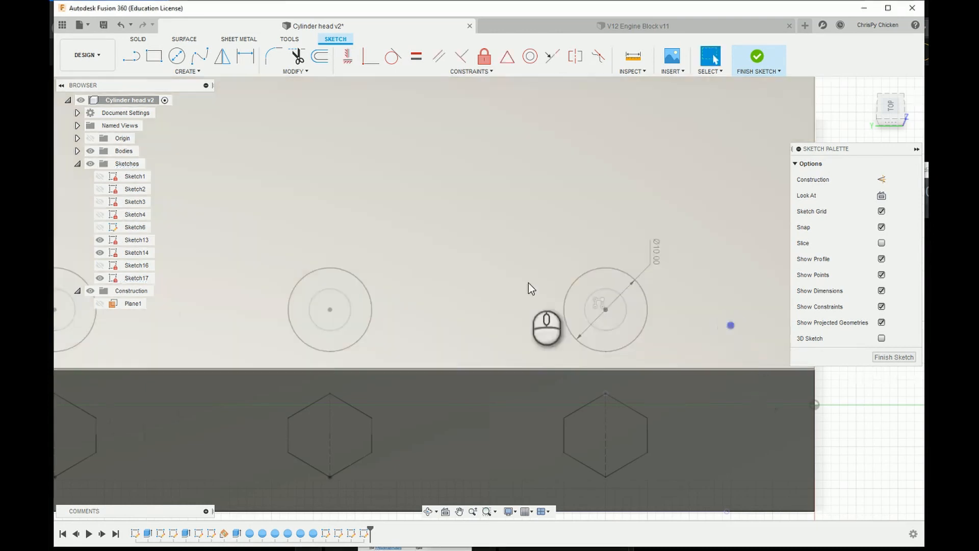
{"action": "scroll", "coordinate": [528, 288], "scroll_direction": "down", "scroll_amount": 3}
{"action": "left_click", "coordinate": [187, 72]}
{"action": "left_click", "coordinate": [165, 166]}
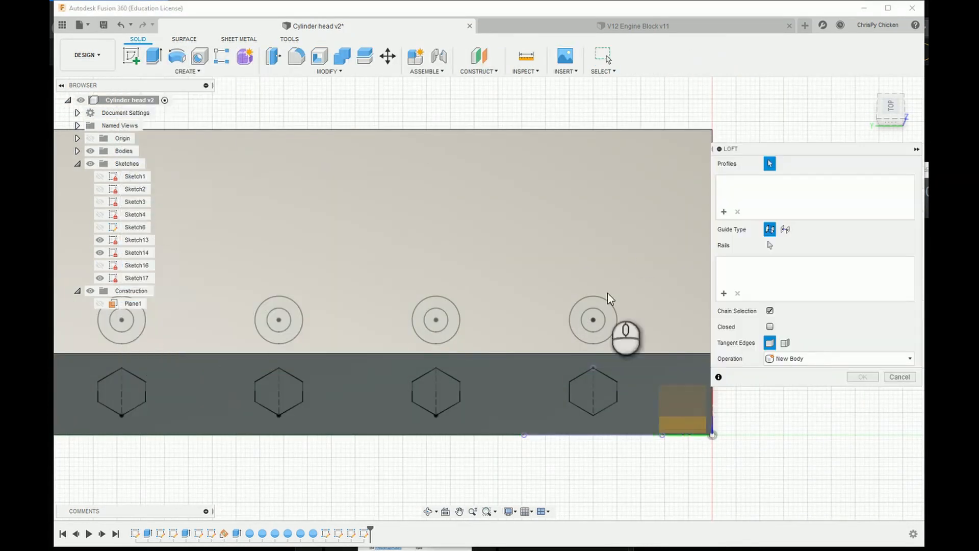
{"action": "scroll", "coordinate": [624, 382], "scroll_direction": "down", "scroll_amount": 1}
{"action": "left_click_drag", "start_coordinate": [889, 110], "coordinate": [876, 76]}
{"action": "left_click_drag", "start_coordinate": [479, 292], "coordinate": [558, 390]}
{"action": "scroll", "coordinate": [567, 310], "scroll_direction": "up", "scroll_amount": 3}
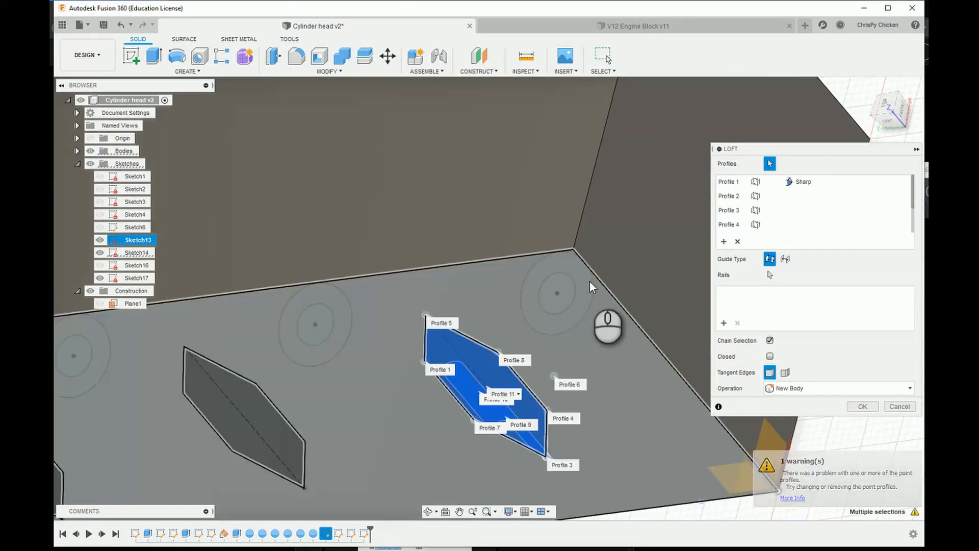
{"action": "middle_click_drag", "start_coordinate": [590, 280], "coordinate": [543, 290], "text": "shift"}
{"action": "scroll", "coordinate": [531, 276], "scroll_direction": "down", "scroll_amount": 2}
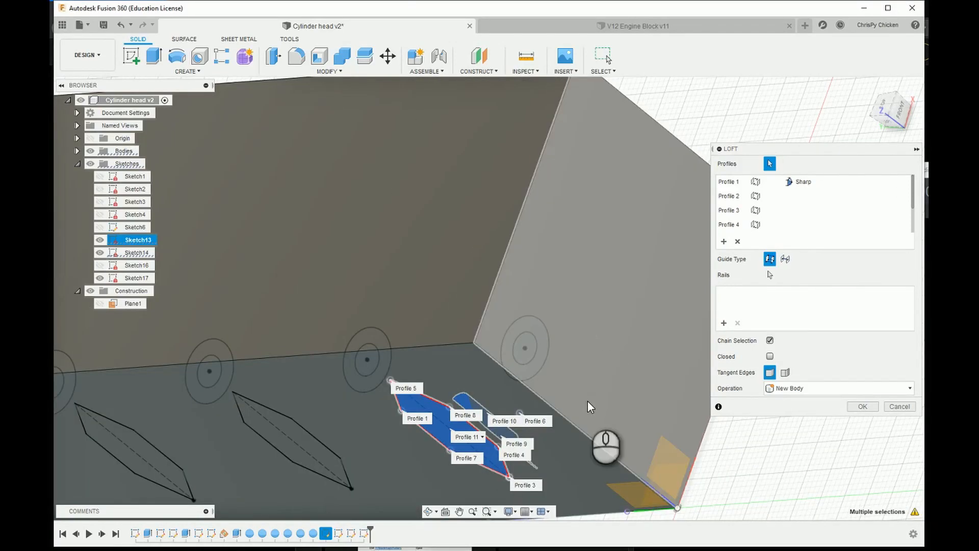
{"action": "left_click", "coordinate": [737, 241]}
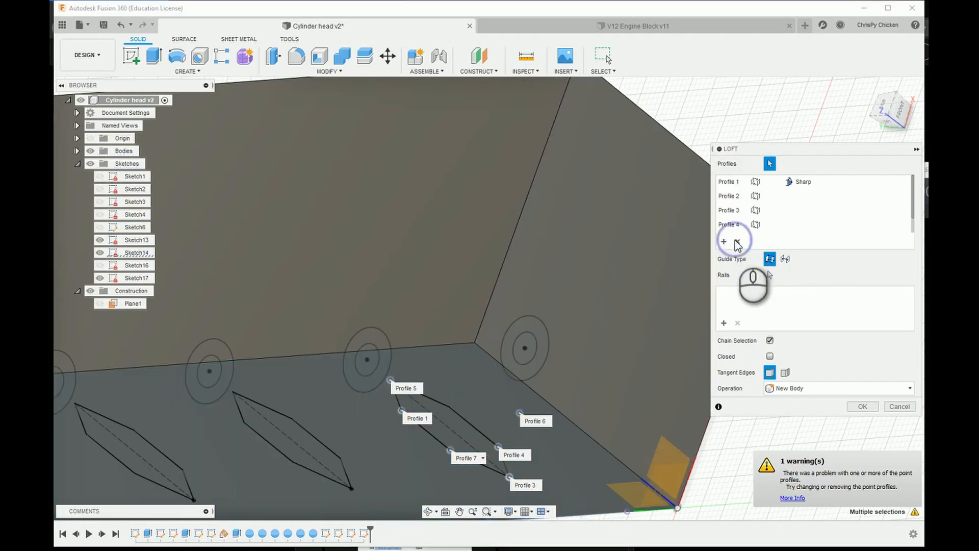
{"action": "left_click", "coordinate": [737, 212]}
Step: Loft a cut from the end hexagon to the 10 mm circle on the angled plane
{"action": "left_click", "coordinate": [434, 411]}
{"action": "left_click_drag", "start_coordinate": [889, 109], "coordinate": [873, 72]}
{"action": "left_click", "coordinate": [90, 151]}
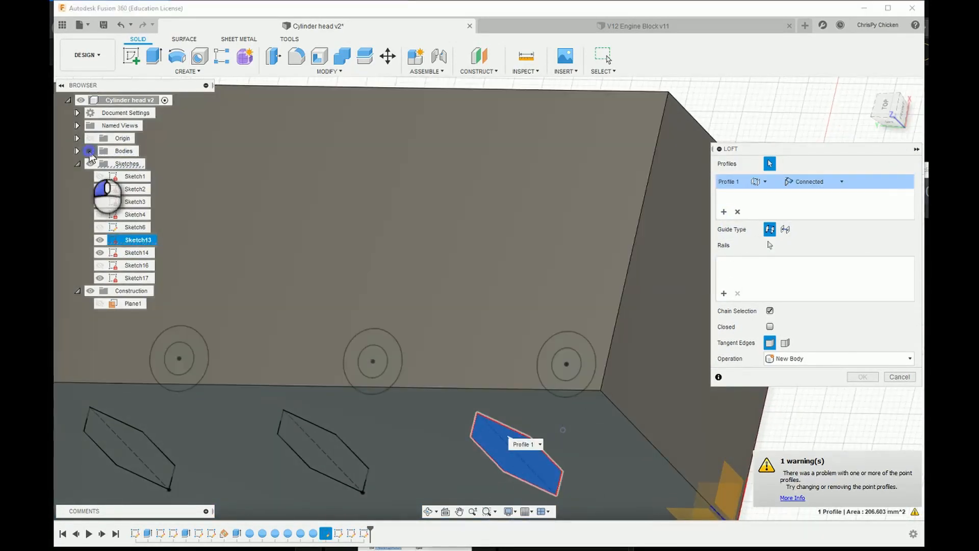
{"action": "left_click", "coordinate": [573, 343]}
{"action": "left_click", "coordinate": [863, 393]}
{"action": "scroll", "coordinate": [842, 424], "scroll_direction": "down", "scroll_amount": 1}
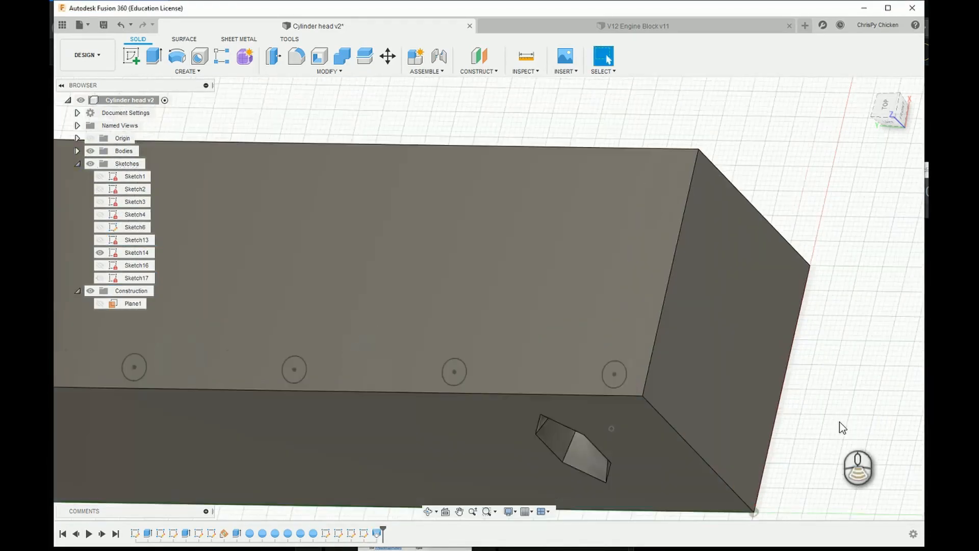
Step: Undo the loft cut at the end hexagon
{"action": "scroll", "coordinate": [713, 388], "scroll_direction": "up", "scroll_amount": 1}
{"action": "left_click_drag", "start_coordinate": [612, 387], "coordinate": [437, 245]}
{"action": "mouse_move", "coordinate": [453, 288]}
{"action": "left_mouse_down"}
{"action": "mouse_move", "coordinate": [472, 332]}
{"action": "mouse_move", "coordinate": [452, 308]}
{"action": "mouse_move", "coordinate": [439, 316]}
{"action": "mouse_move", "coordinate": [450, 338]}
{"action": "mouse_move", "coordinate": [529, 376]}
{"action": "mouse_move", "coordinate": [695, 425]}
{"action": "left_mouse_up"}
{"action": "key", "text": "Escape"}
Step: Extrude the end 10 mm circle as a 5 mm cut inside the first combustion chamber
{"action": "left_click", "coordinate": [878, 122]}
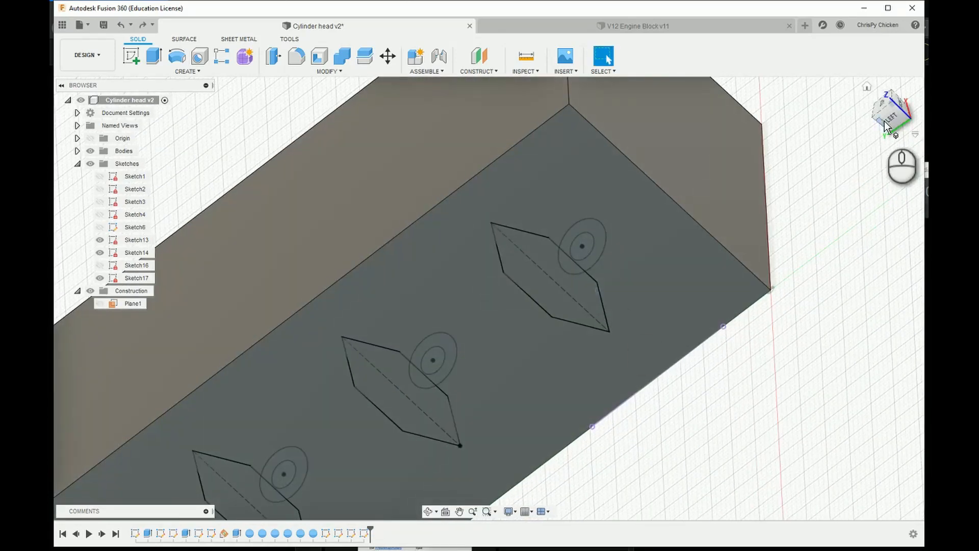
{"action": "type", "text": "10"}
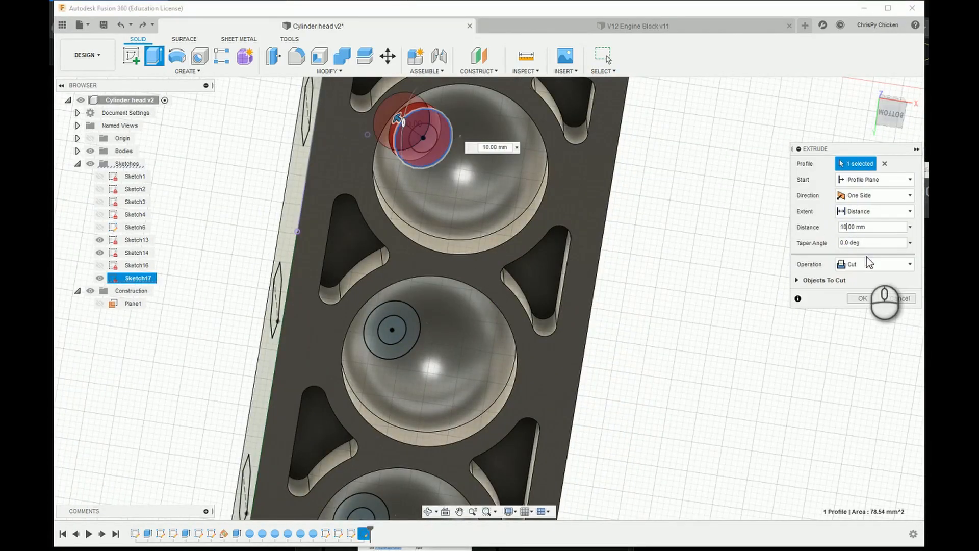
{"action": "key", "text": "BackSpace"}
{"action": "key", "text": "BackSpace"}
{"action": "type", "text": "5"}
{"action": "left_click_drag", "start_coordinate": [887, 114], "coordinate": [875, 153]}
{"action": "left_click", "coordinate": [862, 298]}
Step: Edit the circular cut to extend on two sides and try using the chamber's dome face as the second side's end
{"action": "scroll", "coordinate": [445, 166], "scroll_direction": "up", "scroll_amount": 4}
{"action": "left_click", "coordinate": [543, 143]}
{"action": "scroll", "coordinate": [554, 206], "scroll_direction": "up", "scroll_amount": 5}
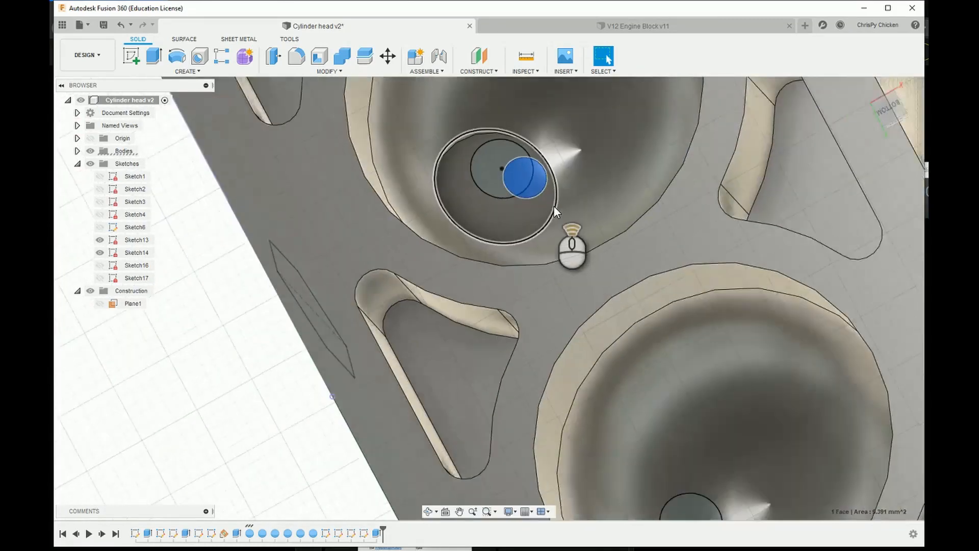
{"action": "left_click_drag", "start_coordinate": [887, 104], "coordinate": [880, 110]}
{"action": "double_click", "coordinate": [377, 532]}
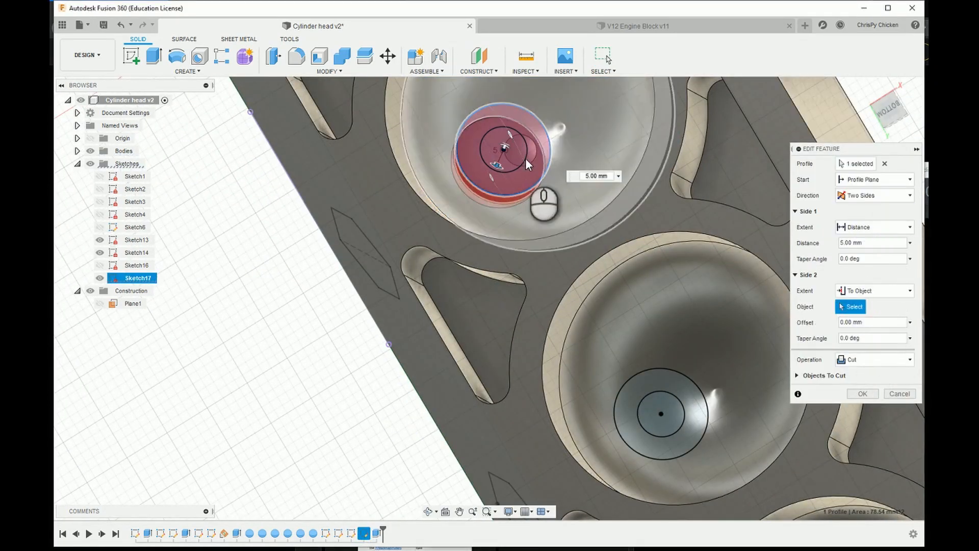
{"action": "left_click_drag", "start_coordinate": [528, 164], "coordinate": [619, 302]}
{"action": "left_click", "coordinate": [590, 151]}
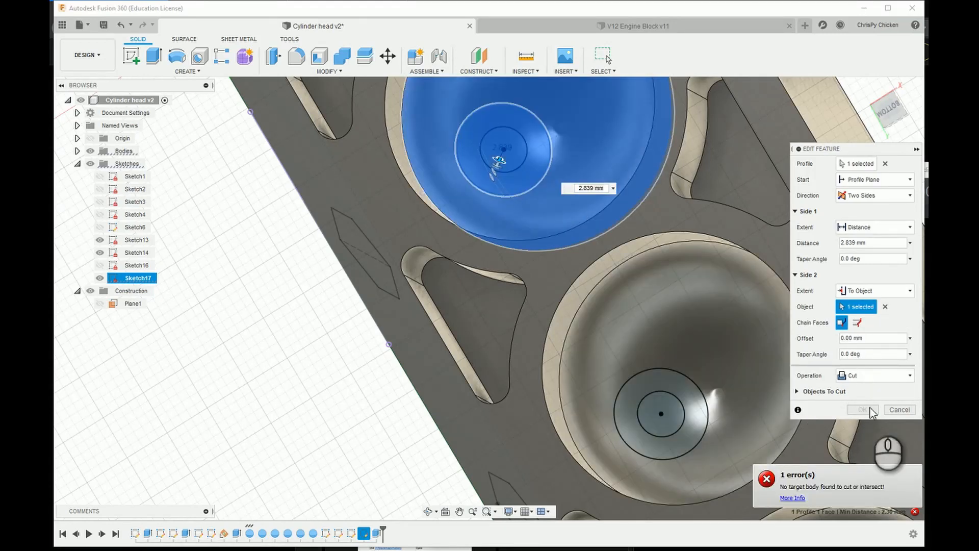
Step: Set the circular cut's first side to 5 mm and its second side to a distance of -2 mm
{"action": "key", "text": "BackSpace"}
{"action": "key", "text": "BackSpace"}
{"action": "key", "text": "BackSpace"}
{"action": "key", "text": "BackSpace"}
{"action": "key", "text": "BackSpace"}
{"action": "type", "text": "5"}
{"action": "left_click", "coordinate": [824, 215]}
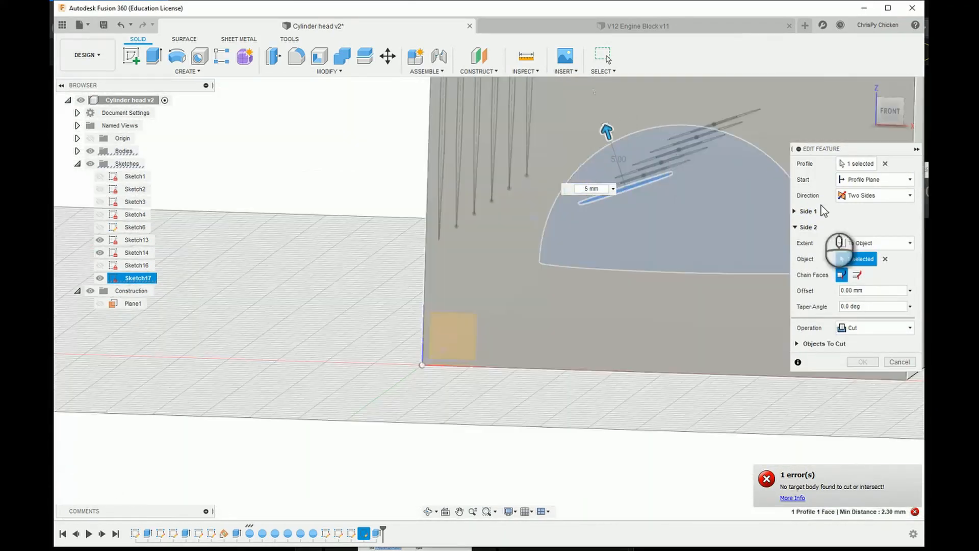
{"action": "left_click", "coordinate": [821, 211]}
{"action": "left_click", "coordinate": [873, 290]}
{"action": "left_click", "coordinate": [862, 306]}
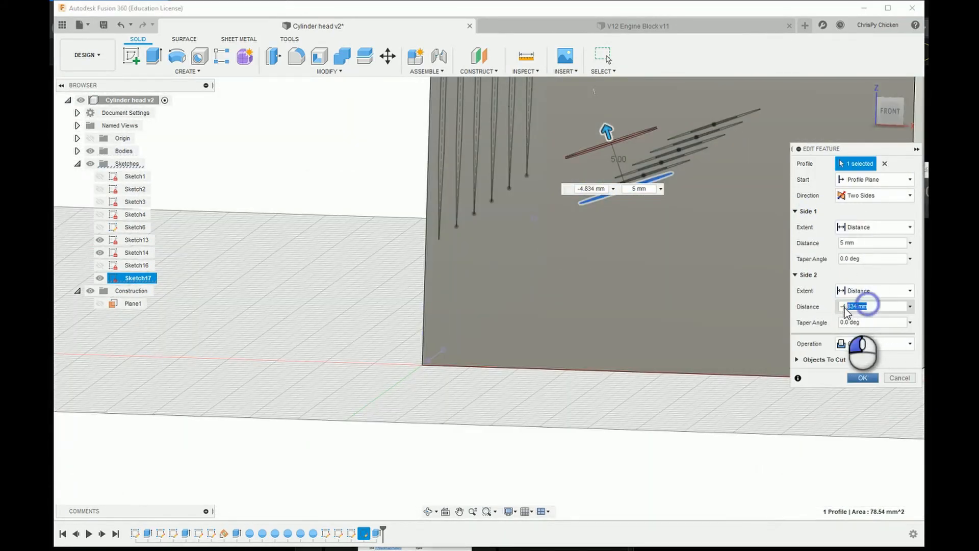
{"action": "left_click", "coordinate": [892, 107]}
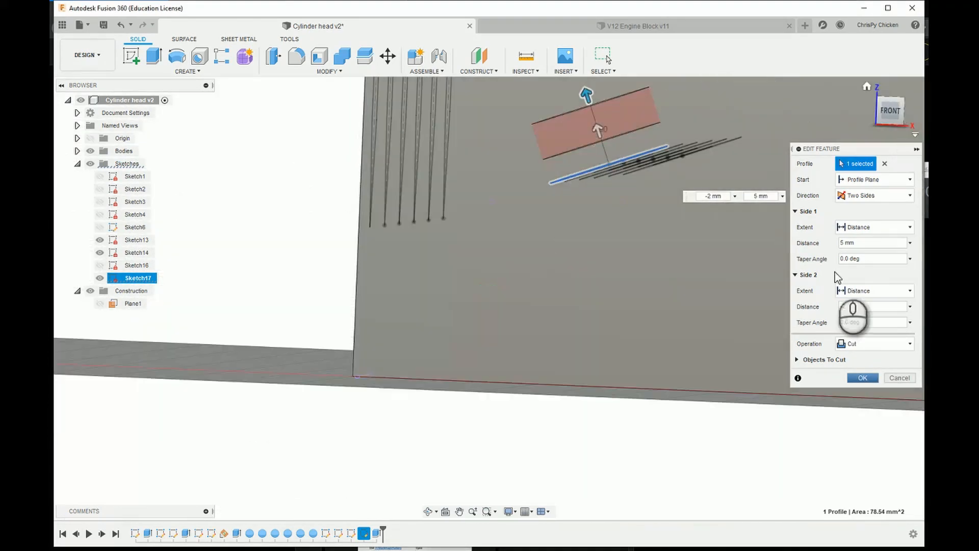
{"action": "left_click", "coordinate": [863, 377]}
Step: Examine the circular recess in the first combustion chamber and open its cut feature for editing
{"action": "mouse_move", "coordinate": [657, 245]}
{"action": "middle_mouse_down", "text": "shift"}
{"action": "mouse_move", "coordinate": [610, 183]}
{"action": "mouse_move", "coordinate": [637, 163]}
{"action": "middle_mouse_up", "text": "shift"}
{"action": "left_click", "coordinate": [741, 276]}
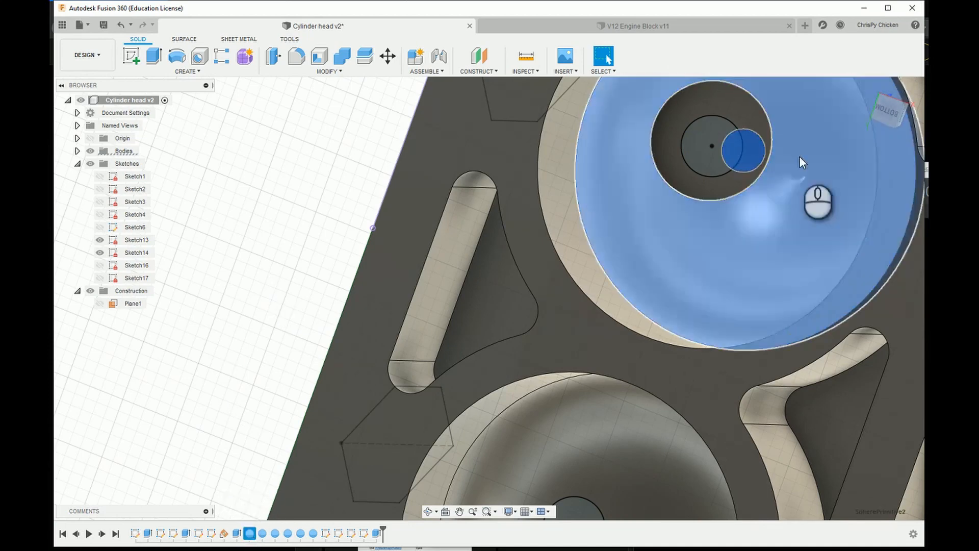
{"action": "scroll", "coordinate": [764, 214], "scroll_direction": "up", "scroll_amount": 2}
{"action": "scroll", "coordinate": [765, 214], "scroll_direction": "down", "scroll_amount": 2}
{"action": "mouse_move", "coordinate": [887, 110]}
{"action": "left_mouse_down"}
{"action": "mouse_move", "coordinate": [853, 166]}
{"action": "mouse_move", "coordinate": [837, 167]}
{"action": "mouse_move", "coordinate": [882, 115]}
{"action": "mouse_move", "coordinate": [878, 128]}
{"action": "mouse_move", "coordinate": [868, 89]}
{"action": "mouse_move", "coordinate": [878, 106]}
{"action": "left_mouse_up"}
{"action": "left_click", "coordinate": [374, 533]}
{"action": "left_click", "coordinate": [405, 428]}
{"action": "scroll", "coordinate": [693, 260], "scroll_direction": "down", "scroll_amount": 3}
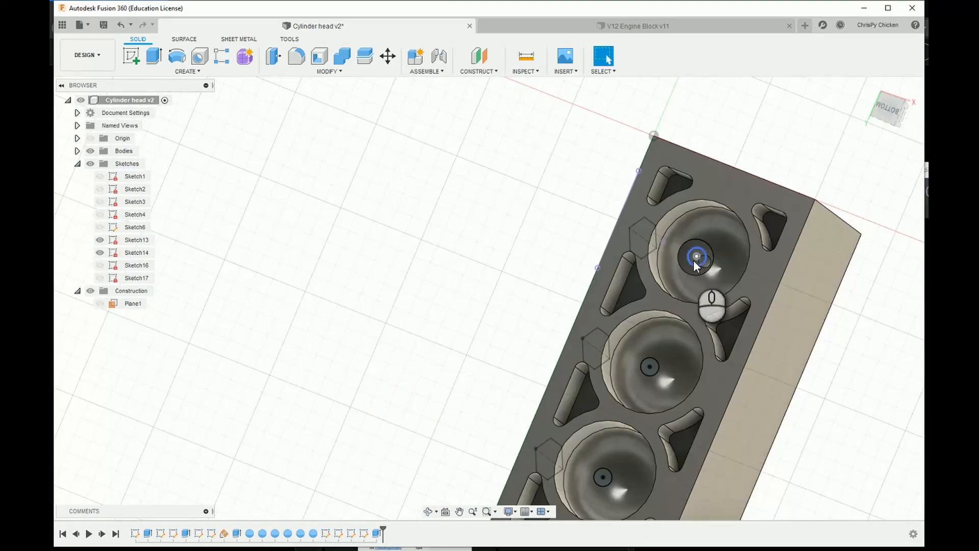
Step: Extrude the 5 mm circle inside the first combustion chamber as a cut through the head
{"action": "scroll", "coordinate": [695, 258], "scroll_direction": "up", "scroll_amount": 3}
{"action": "key", "text": "e"}
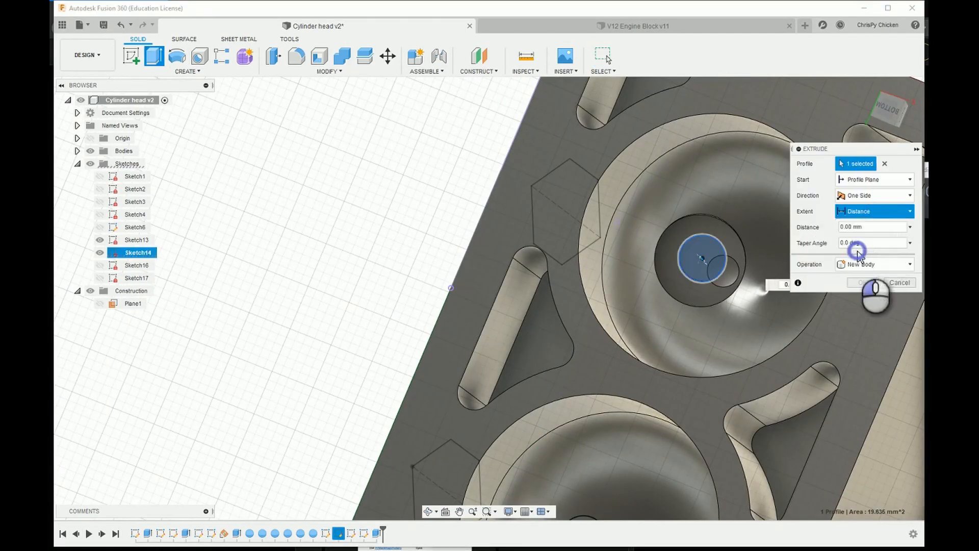
{"action": "left_click", "coordinate": [858, 252]}
{"action": "key", "text": "Return"}
Step: Edit the circular recess cut in the first combustion chamber: first side 7 mm, second side a distance of 5 mm
{"action": "scroll", "coordinate": [771, 289], "scroll_direction": "up", "scroll_amount": 1}
{"action": "right_click", "coordinate": [376, 533]}
{"action": "left_click", "coordinate": [413, 426]}
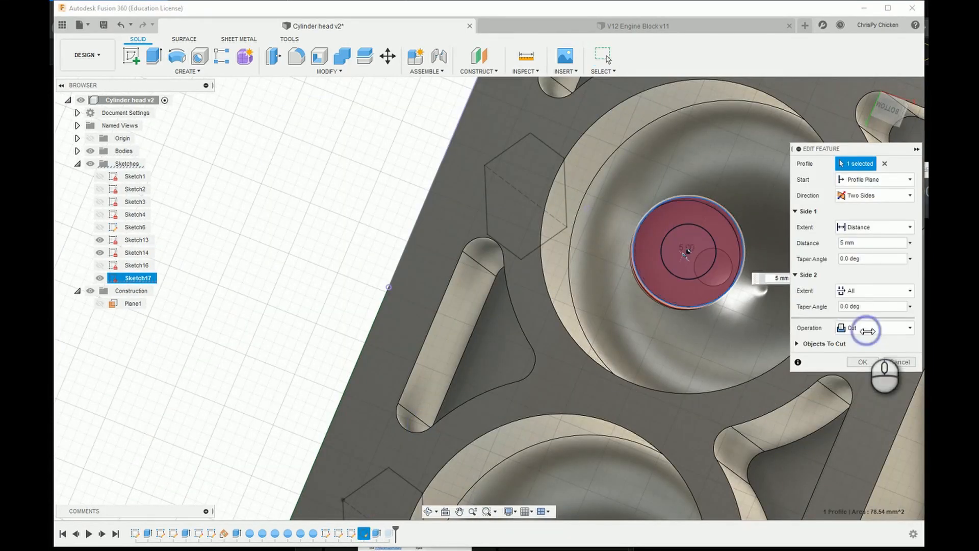
{"action": "scroll", "coordinate": [719, 261], "scroll_direction": "down", "scroll_amount": 2}
{"action": "mouse_move", "coordinate": [886, 114]}
{"action": "left_mouse_down"}
{"action": "mouse_move", "coordinate": [846, 169]}
{"action": "mouse_move", "coordinate": [887, 112]}
{"action": "mouse_move", "coordinate": [912, 110]}
{"action": "mouse_move", "coordinate": [878, 111]}
{"action": "mouse_move", "coordinate": [892, 135]}
{"action": "left_mouse_up"}
{"action": "key", "text": "Return"}
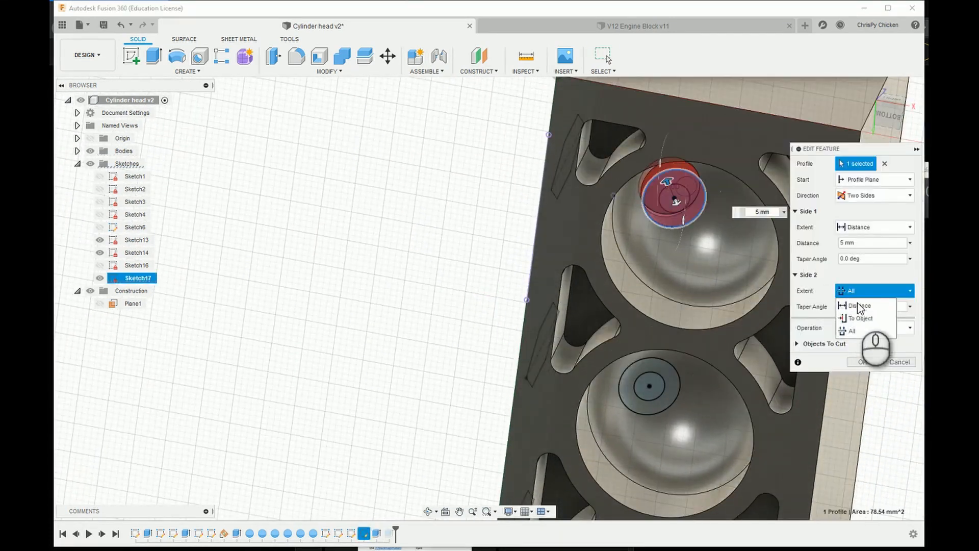
{"action": "type", "text": "5"}
{"action": "left_click", "coordinate": [859, 242]}
{"action": "type", "text": "10"}
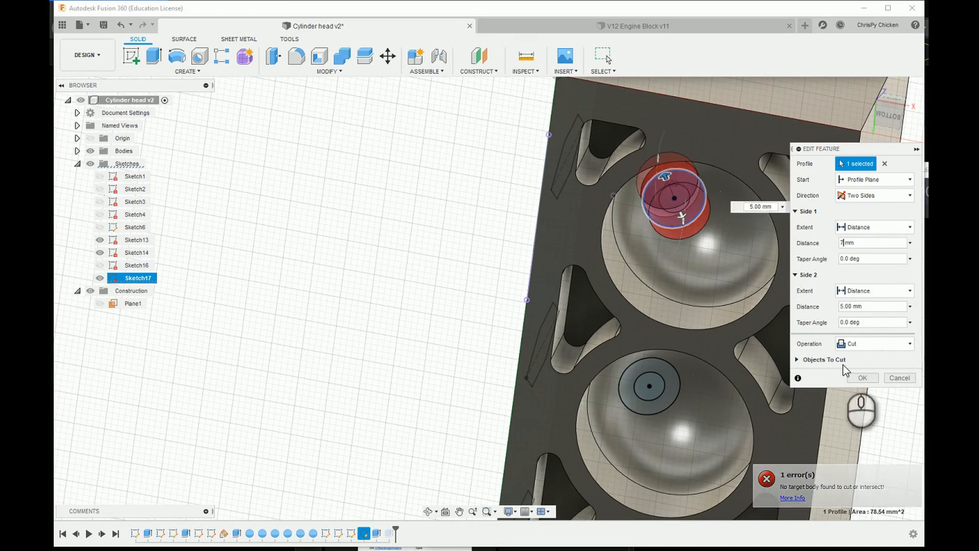
{"action": "left_click", "coordinate": [862, 377]}
Step: Edit the cylindrical cut of the six combustion chambers and set its distance to -5 mm
{"action": "left_click_drag", "start_coordinate": [888, 113], "coordinate": [872, 139]}
{"action": "left_click", "coordinate": [889, 107]}
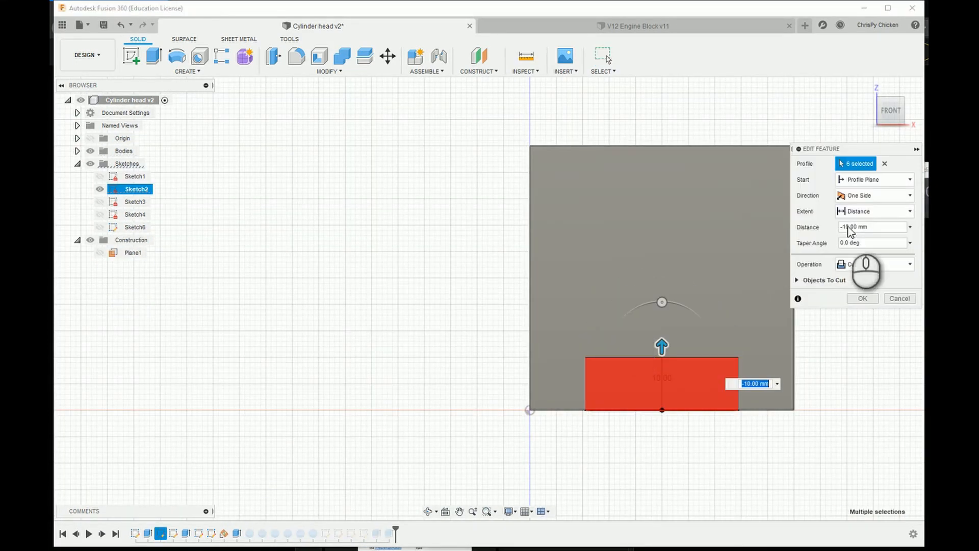
{"action": "left_click", "coordinate": [848, 227]}
{"action": "key", "text": "BackSpace"}
{"action": "type", "text": "7"}
{"action": "key", "text": "Delete"}
{"action": "key", "text": "BackSpace"}
{"action": "type", "text": "5"}
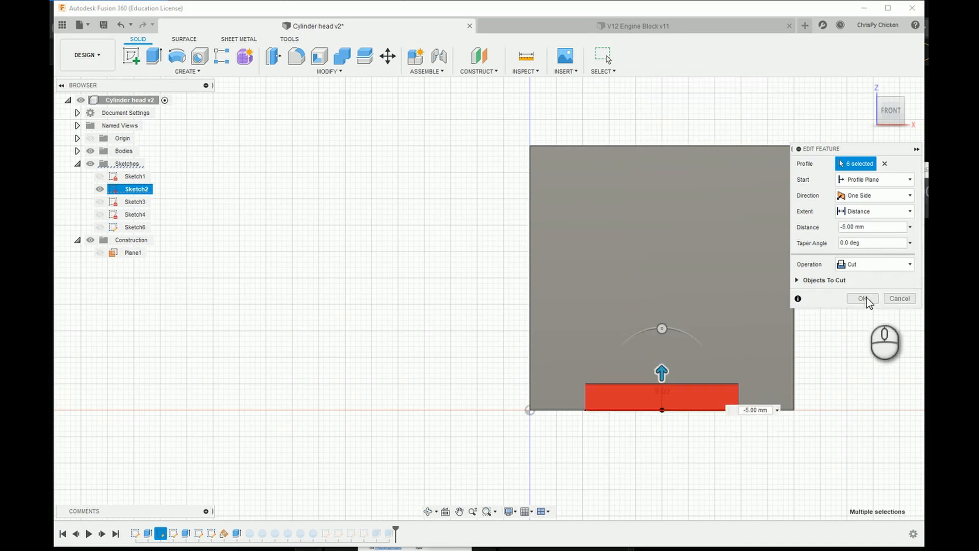
{"action": "left_click", "coordinate": [867, 298]}
Step: Edit the sketch with the angled construction lines and set the height of their apex to 15 mm
{"action": "left_click_drag", "start_coordinate": [890, 120], "coordinate": [918, 108]}
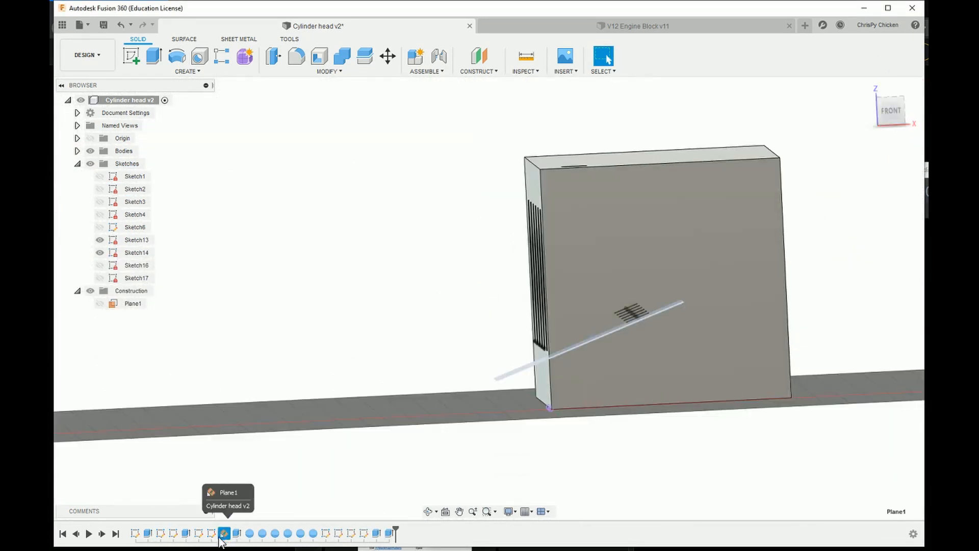
{"action": "double_click", "coordinate": [212, 533]}
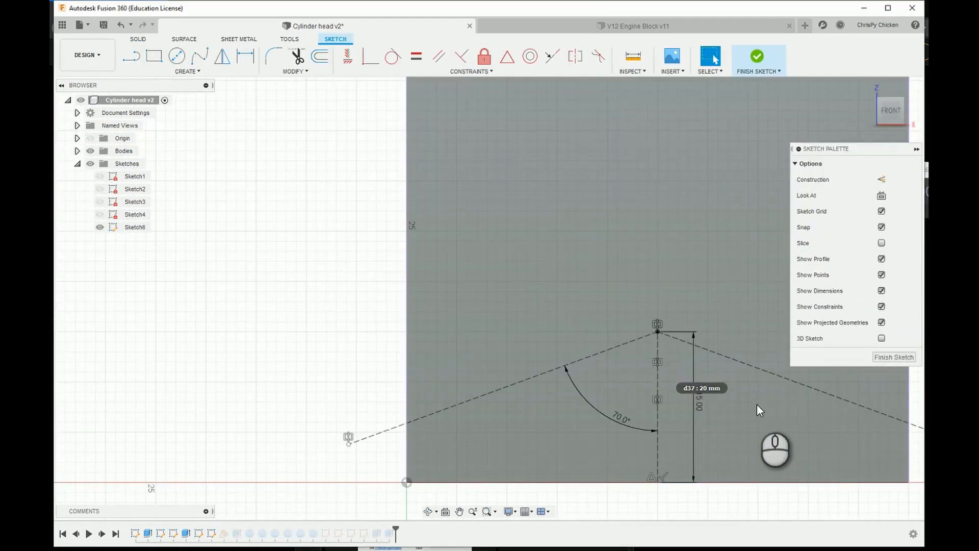
Step: Try to loft from the first hexagon profile directly to the ring-shaped face of the circular recess
{"action": "left_click", "coordinate": [427, 512]}
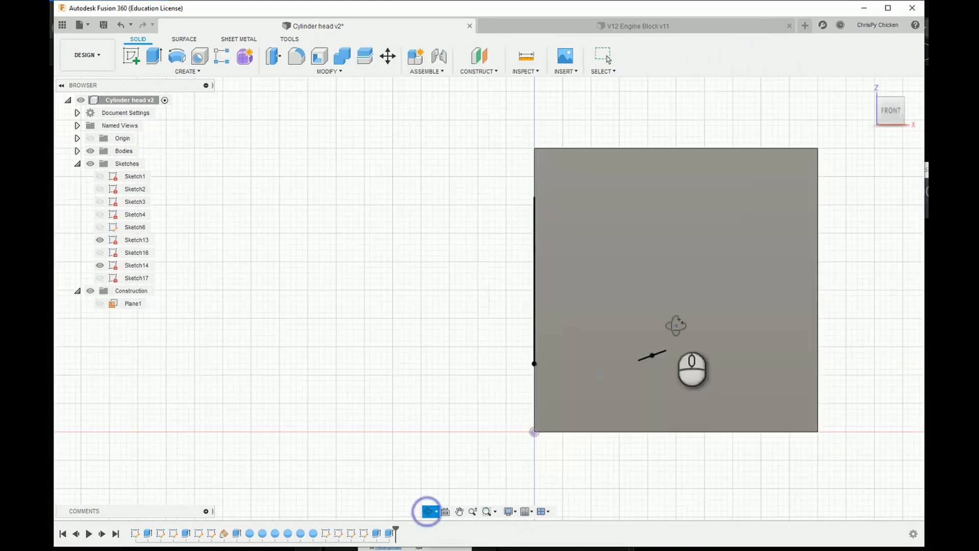
{"action": "mouse_move", "coordinate": [676, 325]}
{"action": "left_mouse_down"}
{"action": "mouse_move", "coordinate": [695, 234]}
{"action": "mouse_move", "coordinate": [672, 239]}
{"action": "mouse_move", "coordinate": [736, 243]}
{"action": "left_mouse_up"}
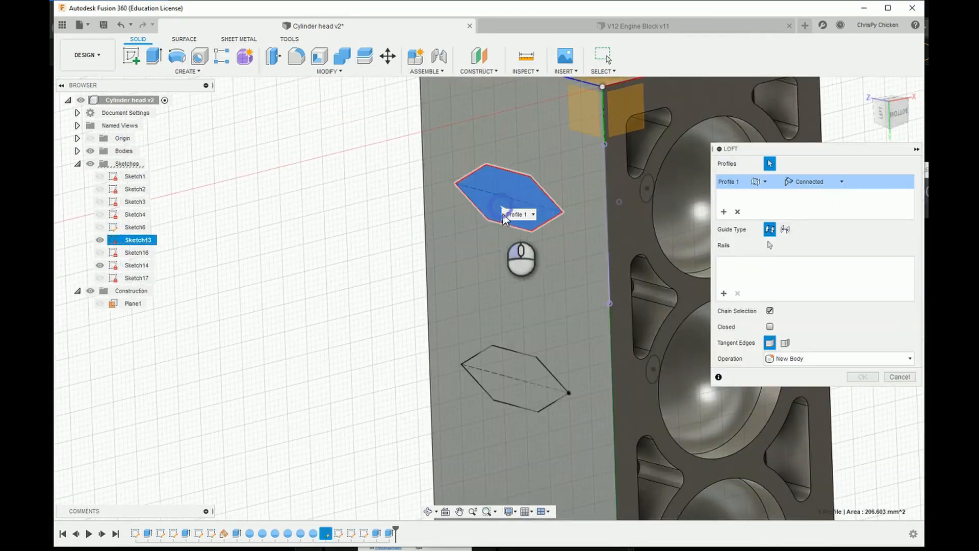
{"action": "mouse_move", "coordinate": [897, 115]}
{"action": "left_mouse_down"}
{"action": "mouse_move", "coordinate": [875, 120]}
{"action": "mouse_move", "coordinate": [906, 127]}
{"action": "mouse_move", "coordinate": [856, 102]}
{"action": "mouse_move", "coordinate": [818, 99]}
{"action": "left_mouse_up"}
{"action": "left_click", "coordinate": [613, 170]}
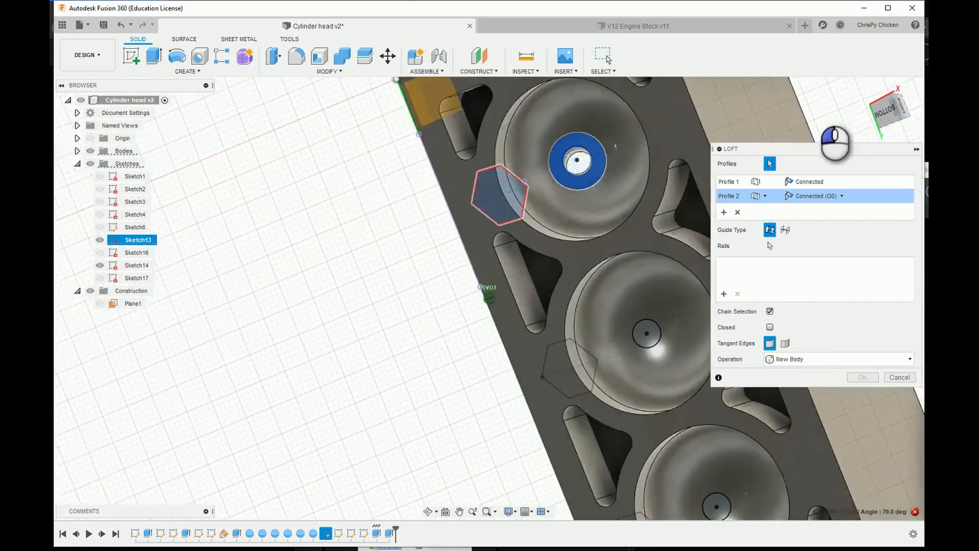
{"action": "left_click_drag", "start_coordinate": [817, 99], "coordinate": [878, 119]}
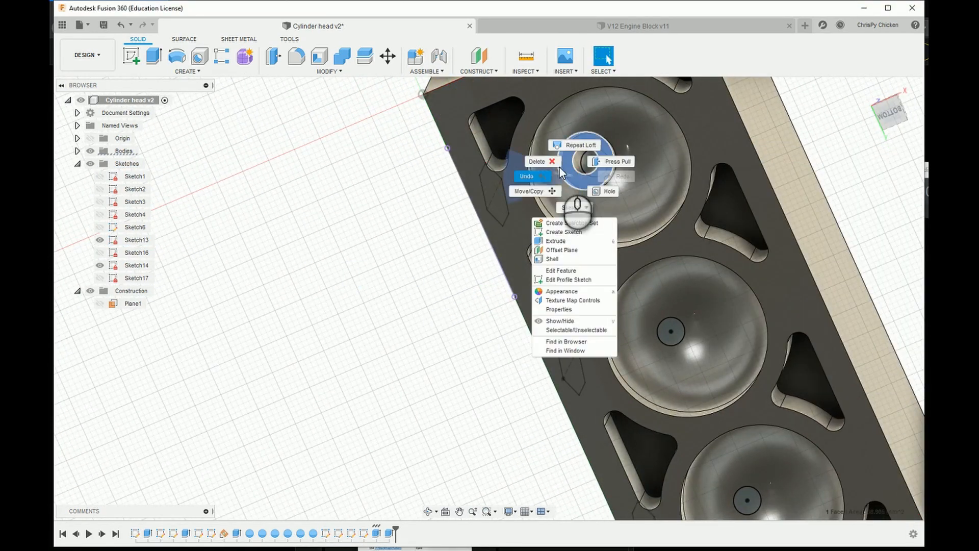
Step: Create a sketch on the recess's ring-shaped face and loft a cut from the first hexagon to its circular profile
{"action": "left_click", "coordinate": [563, 232]}
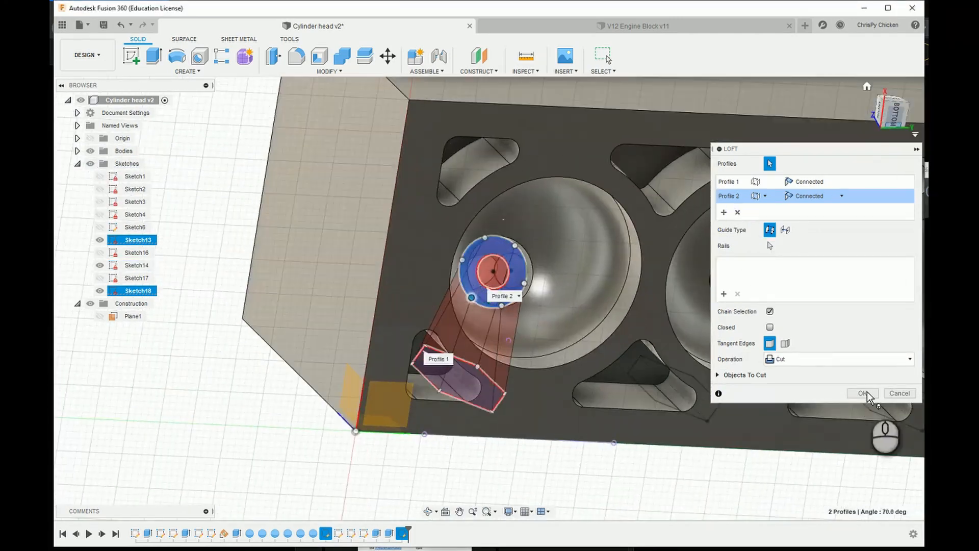
{"action": "left_click", "coordinate": [867, 393]}
Step: Edit the sketch of the small through-hole circle and set its diameter to 3 mm
{"action": "left_click_drag", "start_coordinate": [893, 110], "coordinate": [862, 81]}
{"action": "left_click", "coordinate": [174, 301]}
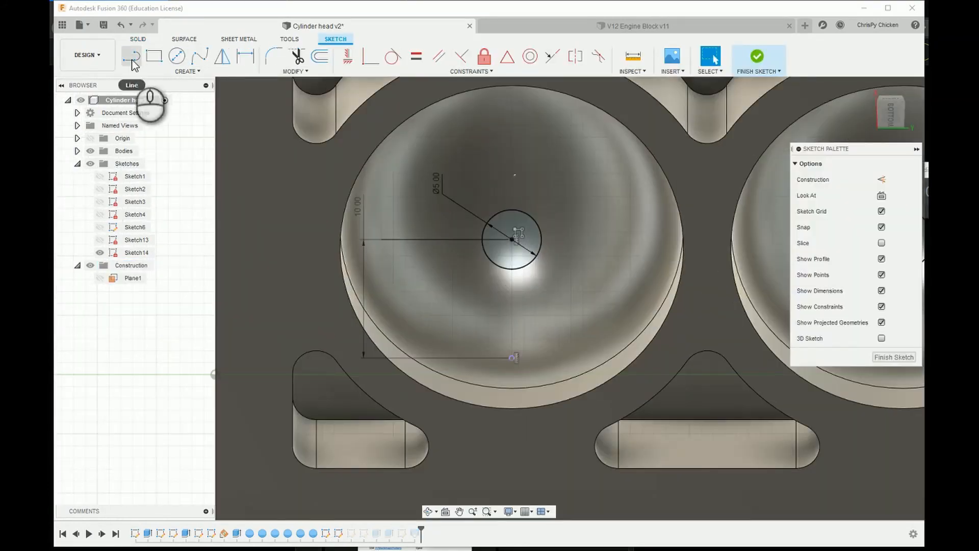
{"action": "type", "text": "3"}
{"action": "key", "text": "Return"}
Step: Edit the sketch of the larger recess circle in the first combustion chamber and set its diameter to 7 mm
{"action": "scroll", "coordinate": [620, 240], "scroll_direction": "down", "scroll_amount": 3}
{"action": "left_click_drag", "start_coordinate": [884, 120], "coordinate": [918, 128]}
{"action": "mouse_move", "coordinate": [568, 360]}
{"action": "middle_mouse_down", "text": "shift"}
{"action": "mouse_move", "coordinate": [542, 350]}
{"action": "mouse_move", "coordinate": [537, 360]}
{"action": "middle_mouse_up", "text": "shift"}
{"action": "left_click", "coordinate": [163, 313]}
{"action": "double_click", "coordinate": [608, 253]}
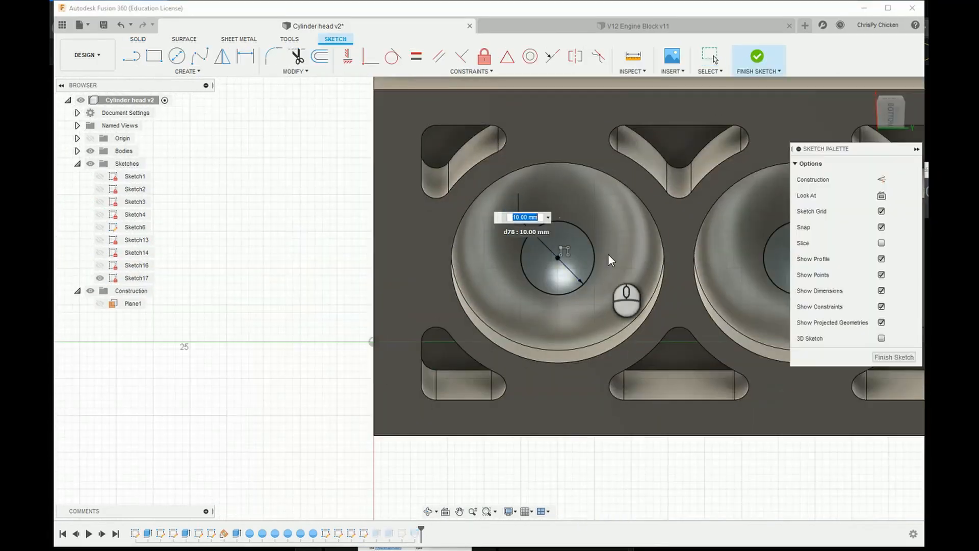
{"action": "type", "text": "7"}
{"action": "key", "text": "Return"}
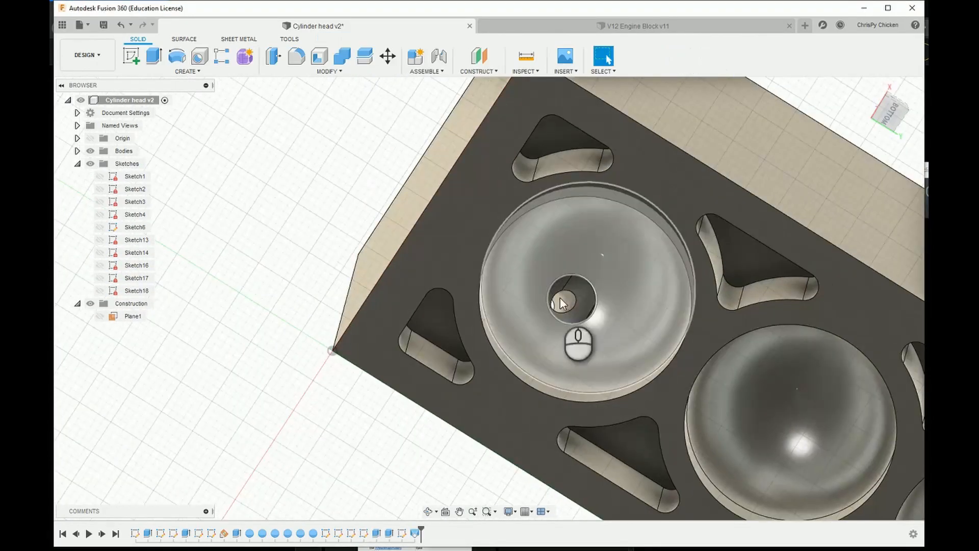
Step: Edit the sketch of the loft's circular end profile and set the circle's diameter to 5 mm
{"action": "scroll", "coordinate": [561, 297], "scroll_direction": "up", "scroll_amount": 2}
{"action": "middle_click_drag", "start_coordinate": [453, 490], "coordinate": [131, 291], "text": "shift"}
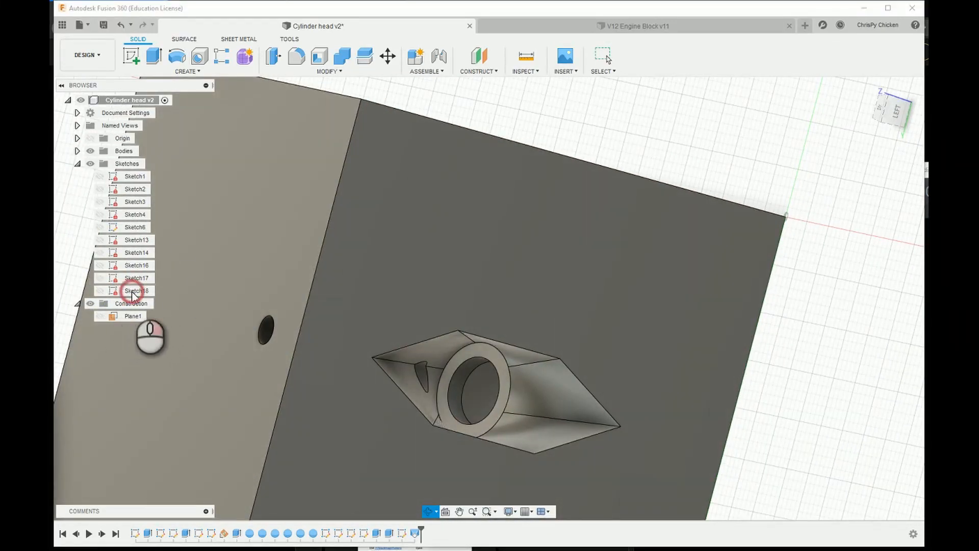
{"action": "double_click", "coordinate": [469, 298]}
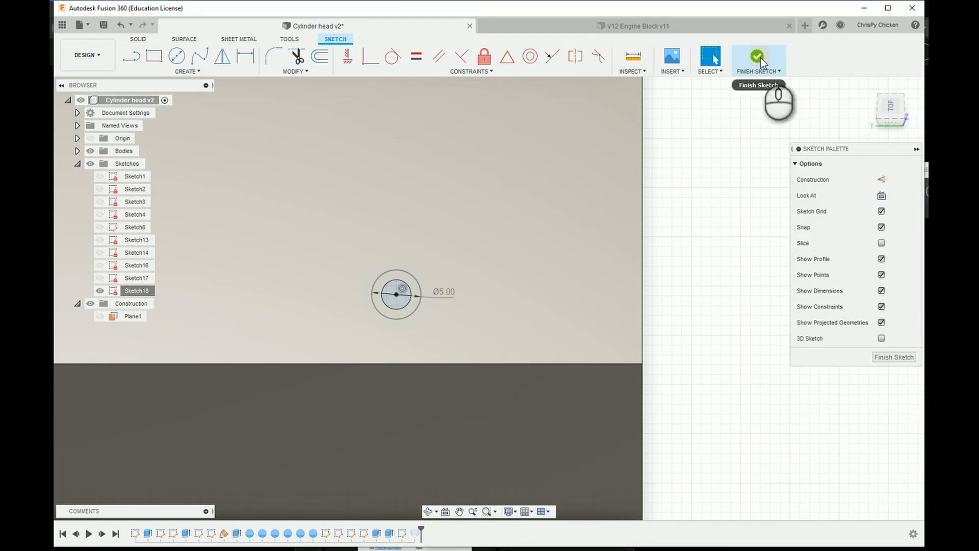
{"action": "left_click", "coordinate": [758, 57]}
Step: Examine the lofted port from the side face and the combustion chamber, and check the recess cut's settings
{"action": "mouse_move", "coordinate": [624, 344]}
{"action": "middle_mouse_down", "text": "shift"}
{"action": "mouse_move", "coordinate": [624, 364]}
{"action": "mouse_move", "coordinate": [556, 382]}
{"action": "mouse_move", "coordinate": [605, 378]}
{"action": "mouse_move", "coordinate": [604, 129]}
{"action": "middle_mouse_up", "text": "shift"}
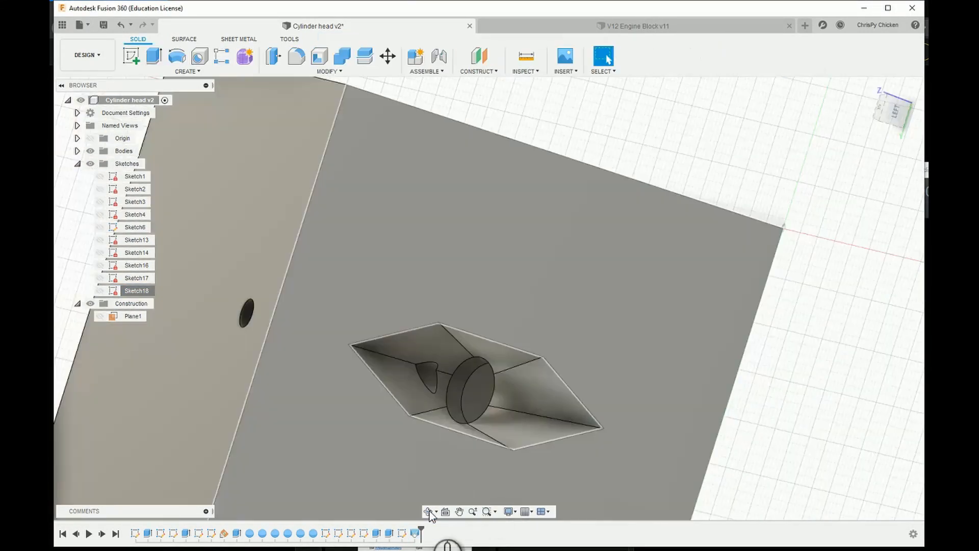
{"action": "left_click_drag", "start_coordinate": [438, 489], "coordinate": [521, 336]}
{"action": "middle_click_drag", "start_coordinate": [540, 379], "coordinate": [568, 395], "text": "shift"}
{"action": "double_click", "coordinate": [137, 291]}
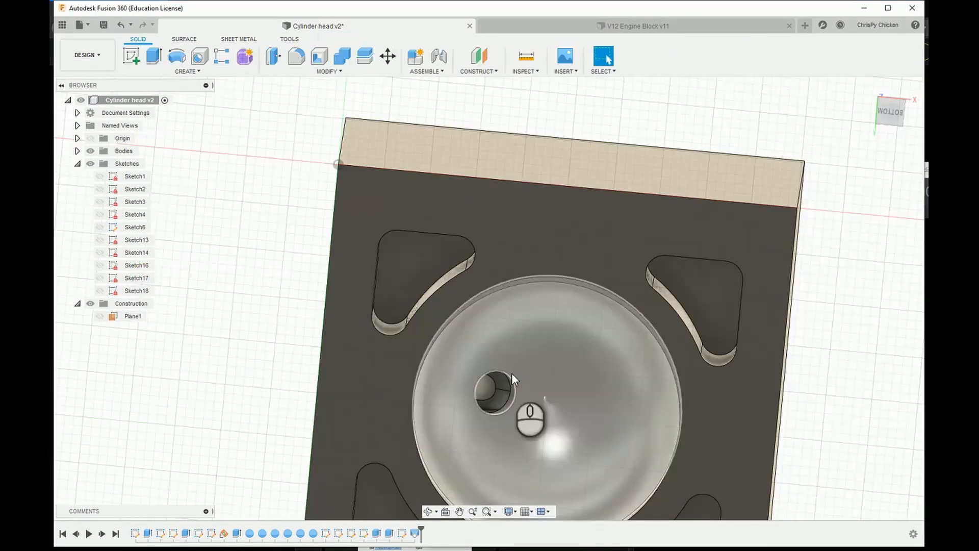
{"action": "double_click", "coordinate": [511, 379]}
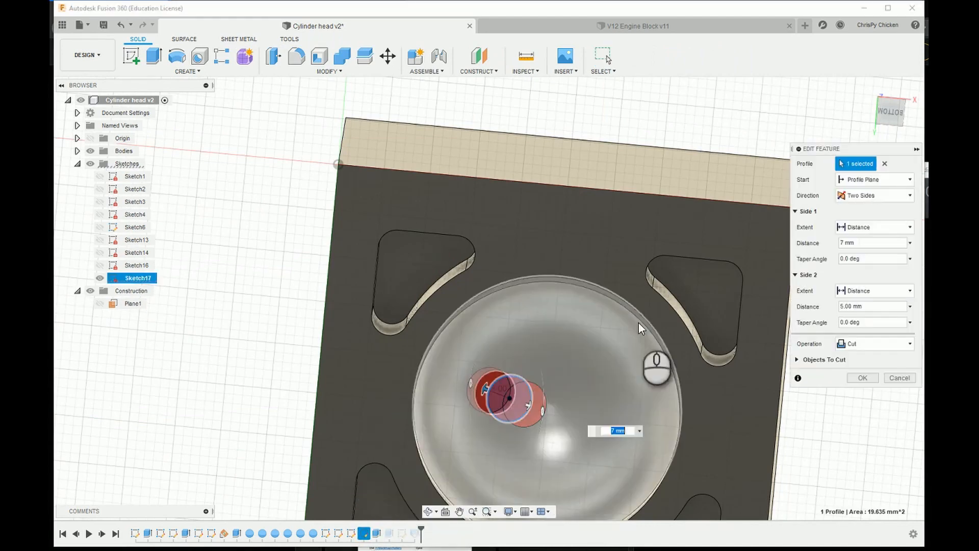
{"action": "left_click_drag", "start_coordinate": [886, 122], "coordinate": [798, 118]}
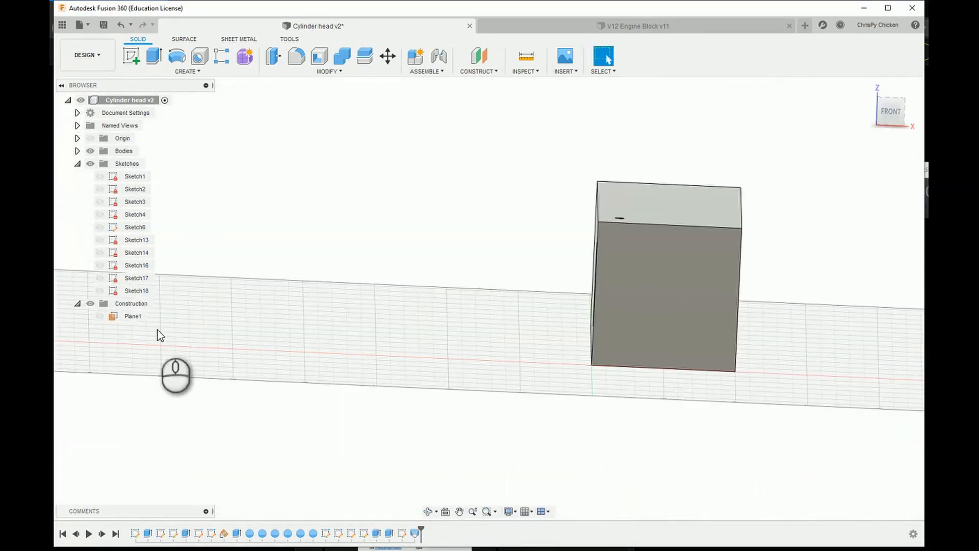
{"action": "left_click_drag", "start_coordinate": [883, 124], "coordinate": [871, 51]}
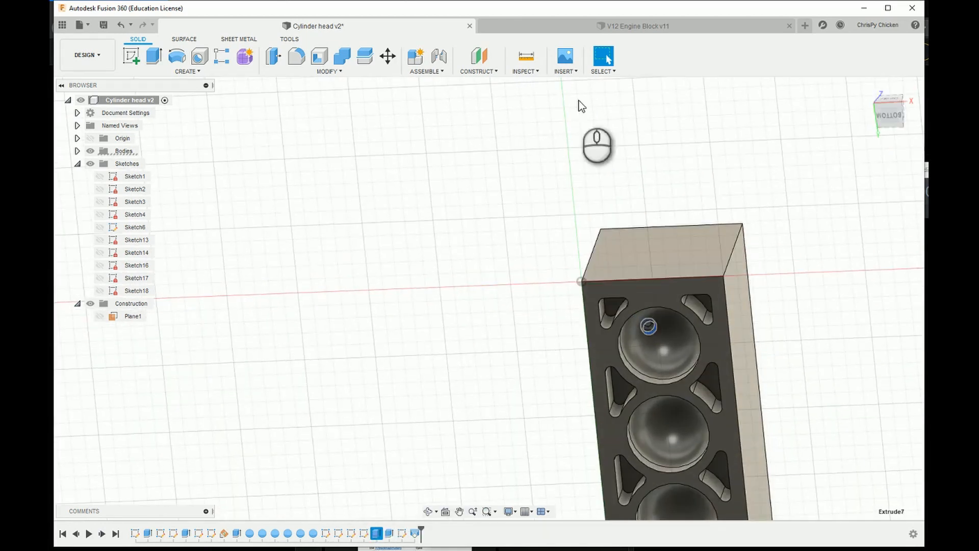
Step: Set the first side of the circular recess cut to a distance of 10 mm
{"action": "left_click_drag", "start_coordinate": [899, 155], "coordinate": [877, 207]}
{"action": "key", "text": "BackSpace"}
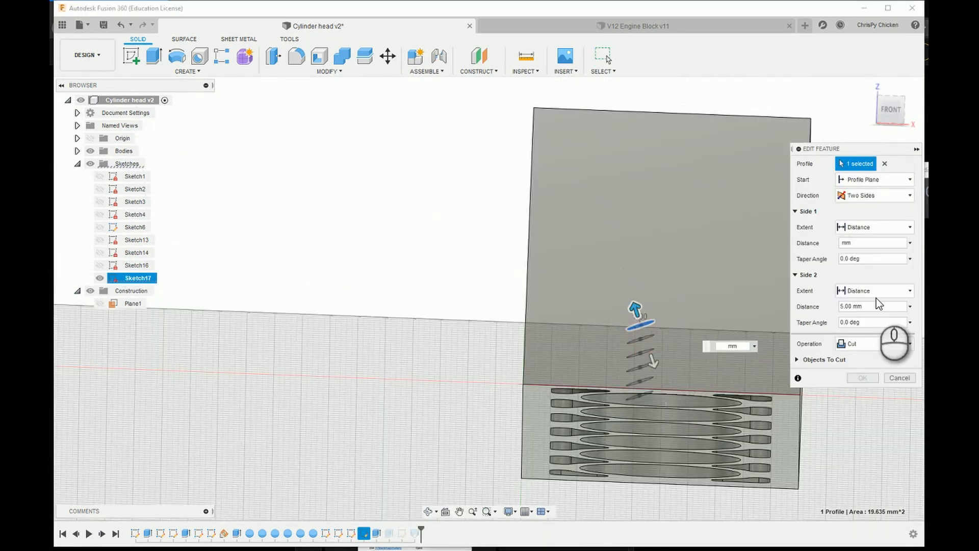
{"action": "type", "text": "8"}
{"action": "key", "text": "BackSpace"}
{"action": "type", "text": "10"}
{"action": "key", "text": "Return"}
Step: Sketch an 8 mm diameter circle on the angled plane, concentric with the port opening in the first combustion chamber
{"action": "left_click_drag", "start_coordinate": [652, 518], "coordinate": [686, 402]}
{"action": "left_click_drag", "start_coordinate": [672, 357], "coordinate": [714, 357]}
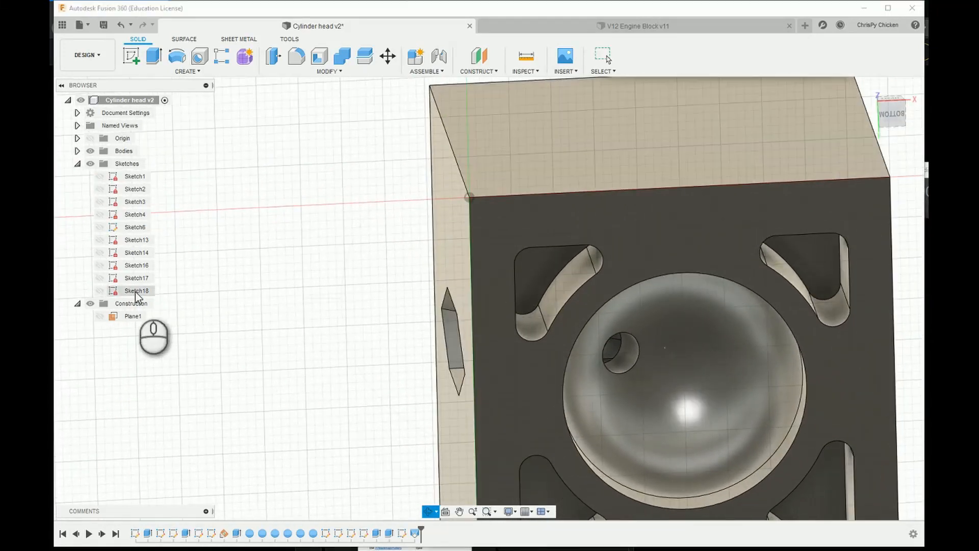
{"action": "right_click", "coordinate": [108, 317]}
{"action": "left_click", "coordinate": [153, 322]}
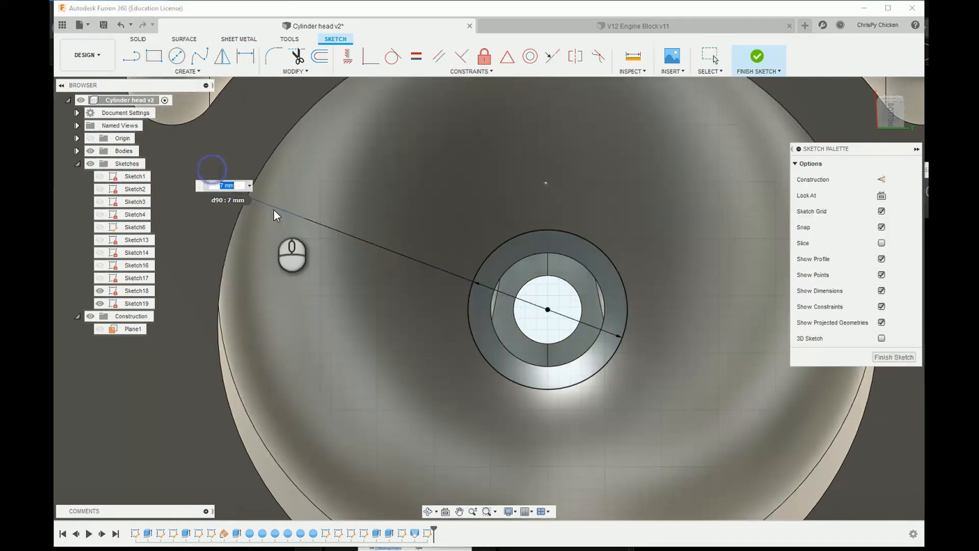
{"action": "type", "text": "8"}
{"action": "key", "text": "Return"}
{"action": "left_click", "coordinate": [894, 357]}
Step: Extrude the 8 mm circle around the port opening as a 7 mm one-sided cut
{"action": "scroll", "coordinate": [712, 331], "scroll_direction": "down", "scroll_amount": 3}
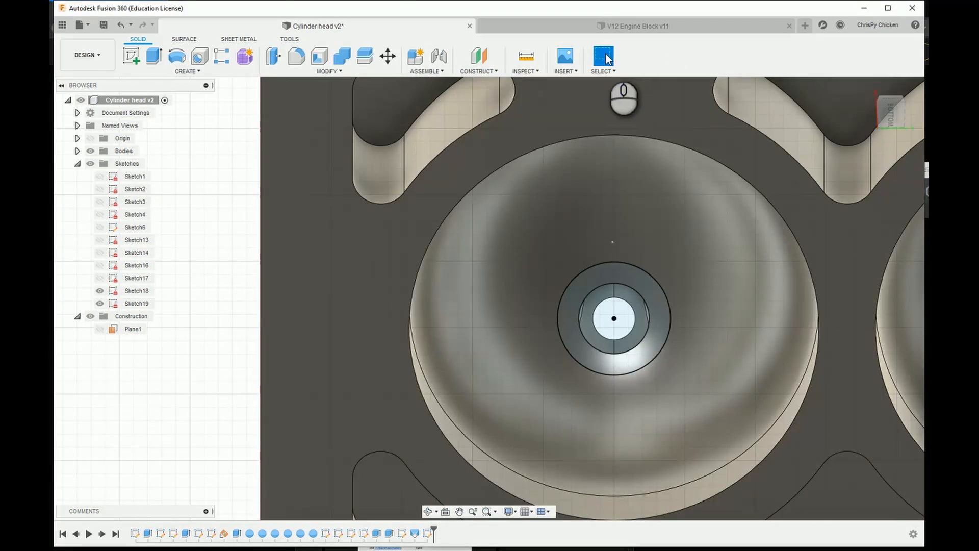
{"action": "key", "text": "e"}
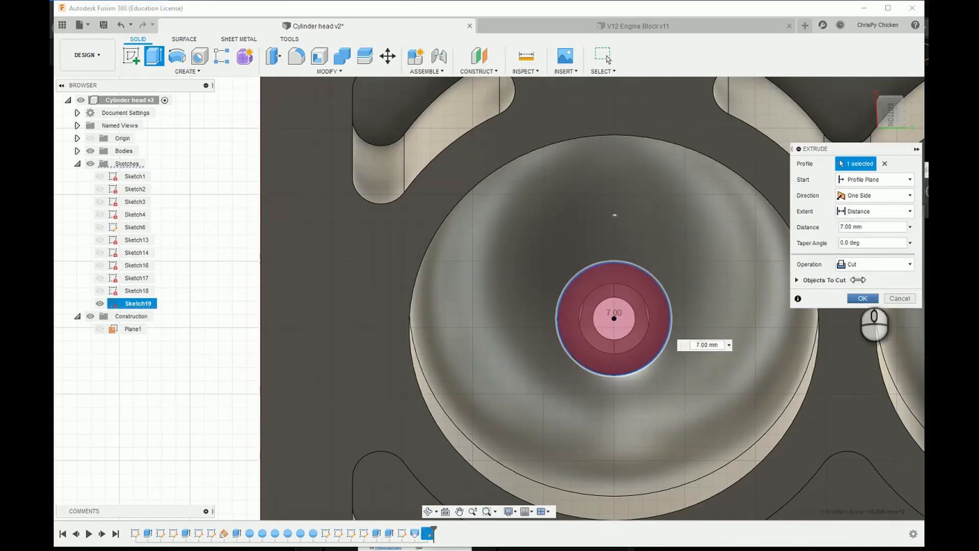
{"action": "mouse_move", "coordinate": [889, 112]}
{"action": "left_mouse_down"}
{"action": "mouse_move", "coordinate": [876, 101]}
{"action": "mouse_move", "coordinate": [849, 107]}
{"action": "mouse_move", "coordinate": [894, 111]}
{"action": "left_mouse_up"}
{"action": "key", "text": "Return"}
Step: Fillet the outer circular edge at the bottom of the 8 mm recess with a 1 mm radius
{"action": "key", "text": "f"}
{"action": "left_click", "coordinate": [585, 378]}
{"action": "type", "text": "4"}
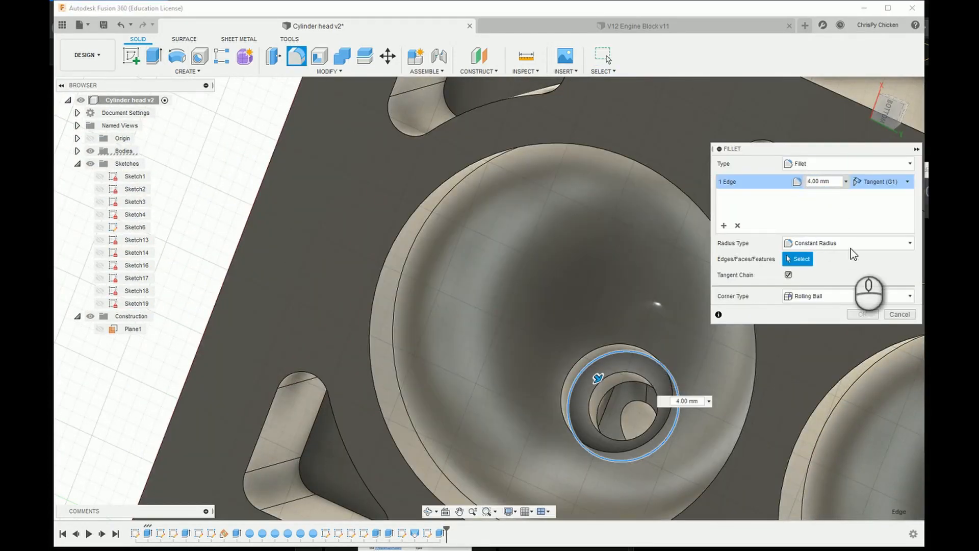
{"action": "key", "text": "Return"}
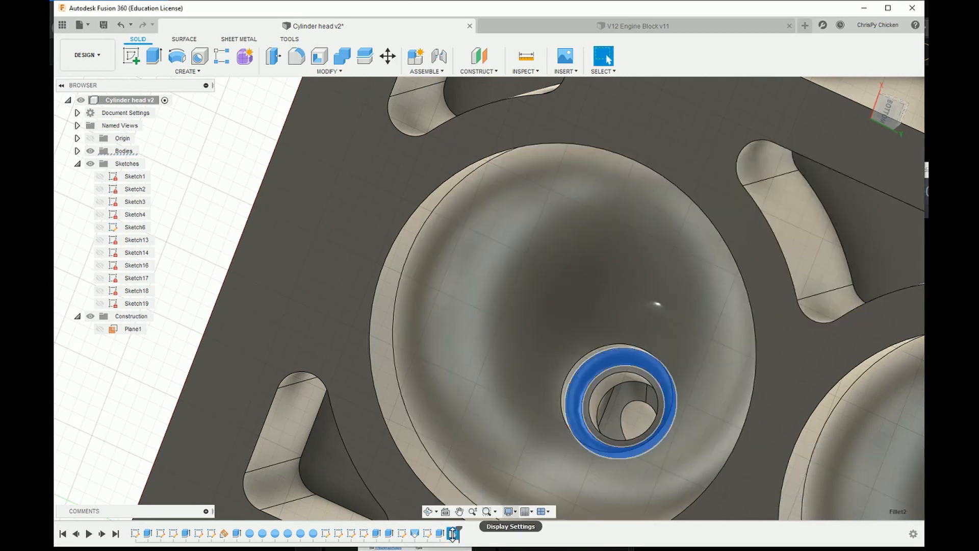
Step: Add the port opening's inner circular edge to the 1 mm fillet
{"action": "double_click", "coordinate": [452, 533]}
{"action": "scroll", "coordinate": [574, 409], "scroll_direction": "up", "scroll_amount": 5}
{"action": "left_click", "coordinate": [599, 410]}
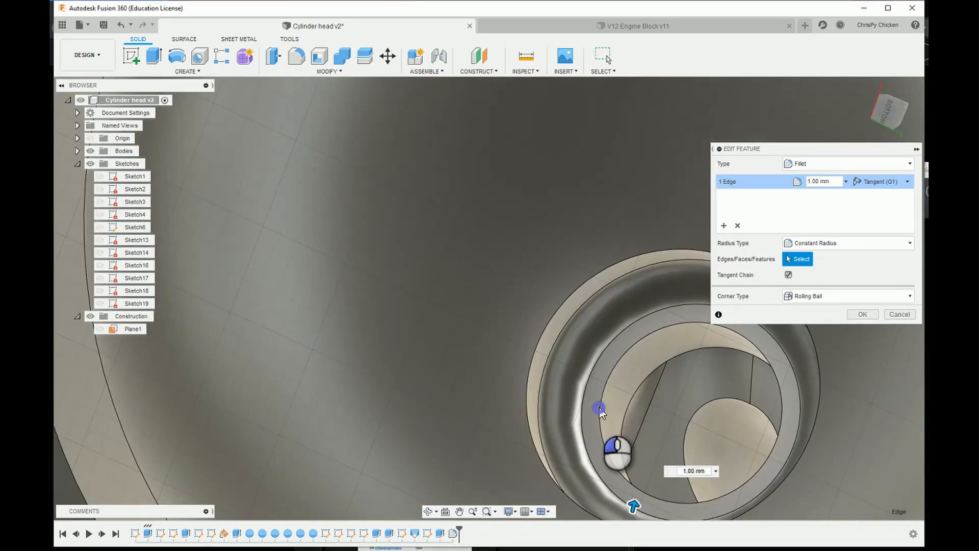
{"action": "scroll", "coordinate": [605, 383], "scroll_direction": "down", "scroll_amount": 4}
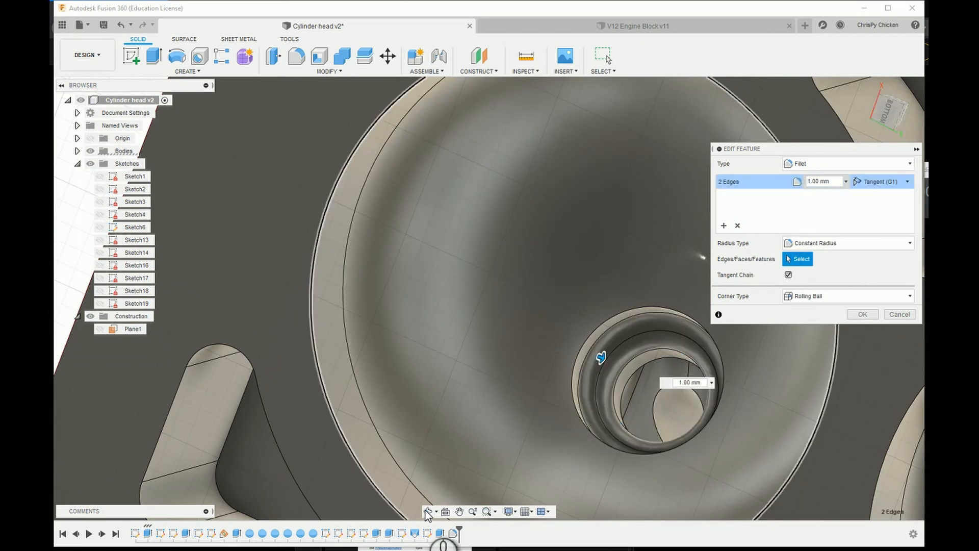
{"action": "middle_click_drag", "start_coordinate": [489, 295], "coordinate": [497, 235], "text": "shift"}
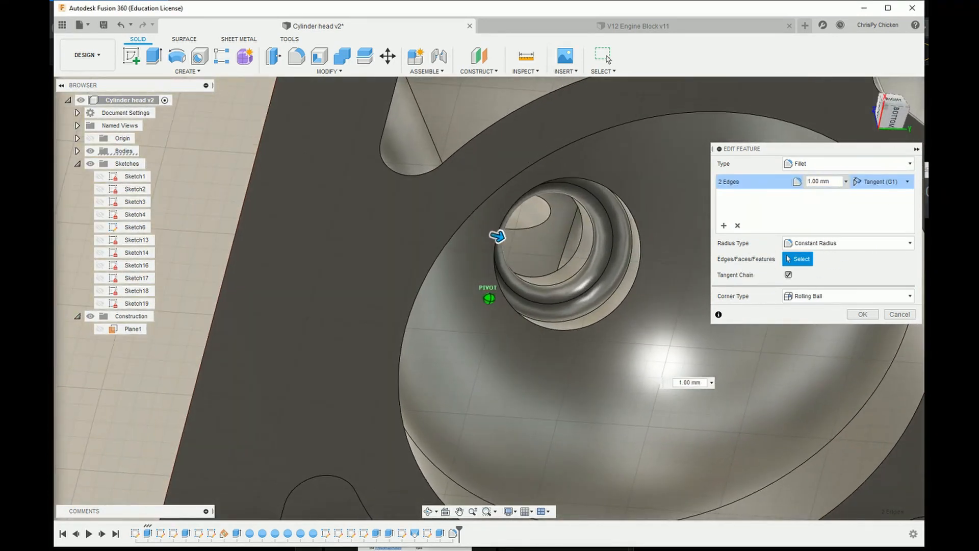
{"action": "left_click", "coordinate": [862, 317]}
Step: Reselect the circular edges of the valve recess so the 1 mm fillet covers three edges, including the recess's rim in the chamber
{"action": "middle_click_drag", "start_coordinate": [587, 346], "coordinate": [553, 352], "text": "shift"}
{"action": "right_click", "coordinate": [453, 533]}
{"action": "left_click", "coordinate": [484, 438]}
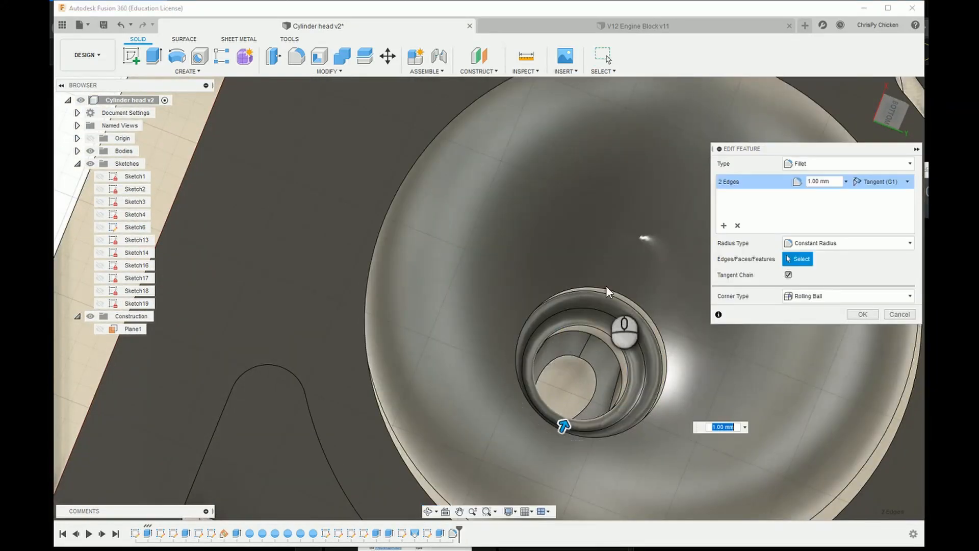
{"action": "middle_click_drag", "start_coordinate": [643, 402], "coordinate": [487, 403], "text": "shift"}
{"action": "scroll", "coordinate": [538, 444], "scroll_direction": "down", "scroll_amount": 5}
{"action": "scroll", "coordinate": [487, 403], "scroll_direction": "up", "scroll_amount": 6}
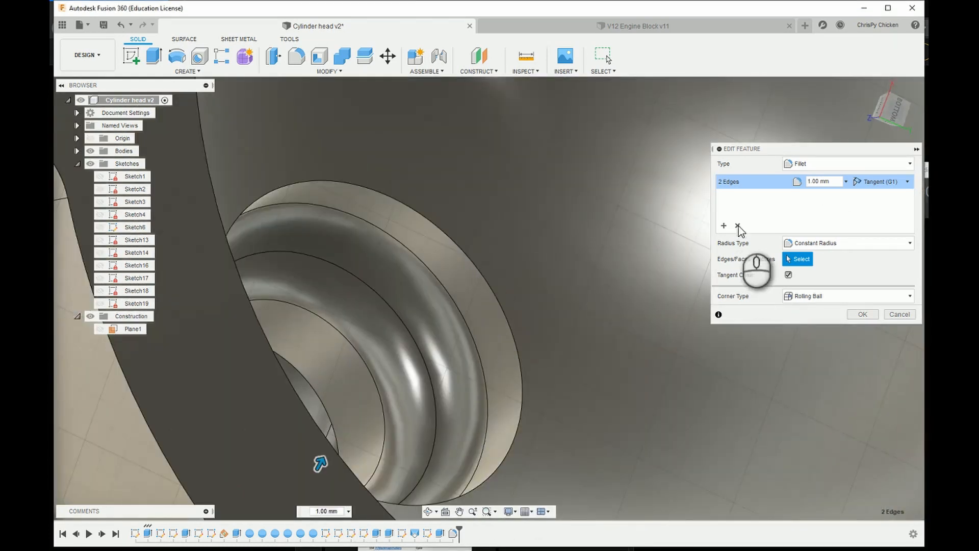
{"action": "left_click", "coordinate": [737, 225]}
{"action": "left_click", "coordinate": [382, 337]}
{"action": "left_click", "coordinate": [438, 325]}
{"action": "type", "text": "1"}
{"action": "scroll", "coordinate": [575, 308], "scroll_direction": "down", "scroll_amount": 4}
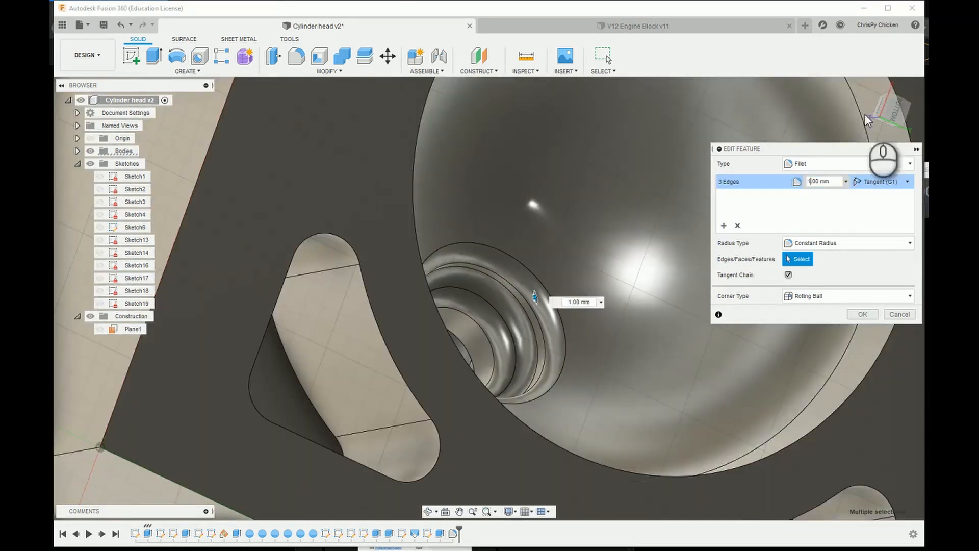
{"action": "left_click_drag", "start_coordinate": [865, 115], "coordinate": [842, 164]}
{"action": "scroll", "coordinate": [354, 383], "scroll_direction": "up", "scroll_amount": 3}
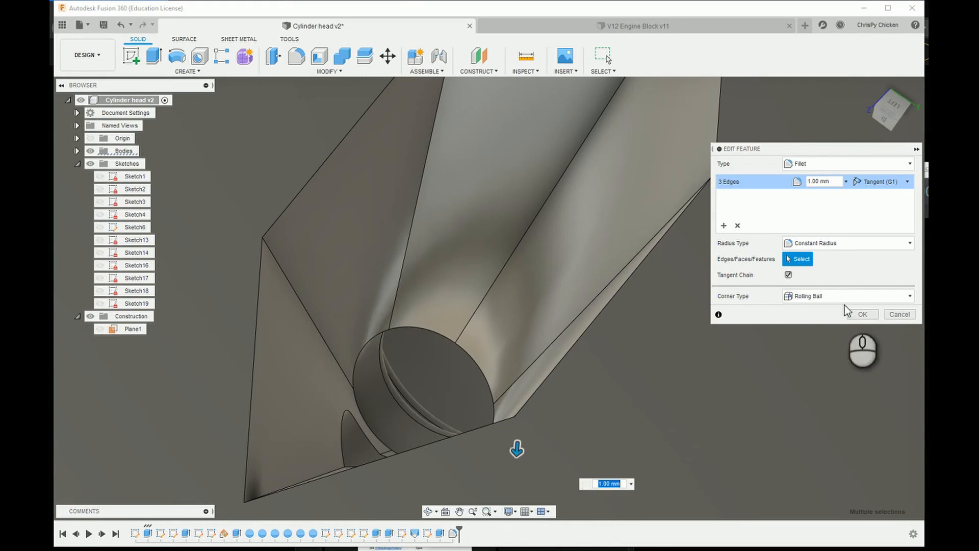
{"action": "left_click", "coordinate": [861, 314]}
Step: Fillet the edges inside the side port where the lofted opening meets the circular recess
{"action": "mouse_move", "coordinate": [515, 332]}
{"action": "middle_mouse_down", "text": "shift"}
{"action": "mouse_move", "coordinate": [445, 341]}
{"action": "mouse_move", "coordinate": [411, 375]}
{"action": "mouse_move", "coordinate": [361, 389]}
{"action": "mouse_move", "coordinate": [478, 412]}
{"action": "mouse_move", "coordinate": [511, 334]}
{"action": "middle_mouse_up", "text": "shift"}
{"action": "scroll", "coordinate": [483, 412], "scroll_direction": "up", "scroll_amount": 2}
{"action": "key", "text": "f"}
{"action": "scroll", "coordinate": [512, 334], "scroll_direction": "up", "scroll_amount": 3}
{"action": "left_click", "coordinate": [507, 365]}
{"action": "left_click", "coordinate": [497, 417]}
{"action": "left_click", "coordinate": [459, 440]}
{"action": "mouse_move", "coordinate": [890, 107]}
{"action": "left_mouse_down"}
{"action": "mouse_move", "coordinate": [663, 100]}
{"action": "mouse_move", "coordinate": [613, 186]}
{"action": "mouse_move", "coordinate": [669, 284]}
{"action": "mouse_move", "coordinate": [889, 102]}
{"action": "mouse_move", "coordinate": [673, 195]}
{"action": "mouse_move", "coordinate": [897, 119]}
{"action": "left_mouse_up"}
{"action": "key", "text": "Return"}
{"action": "left_click", "coordinate": [894, 113]}
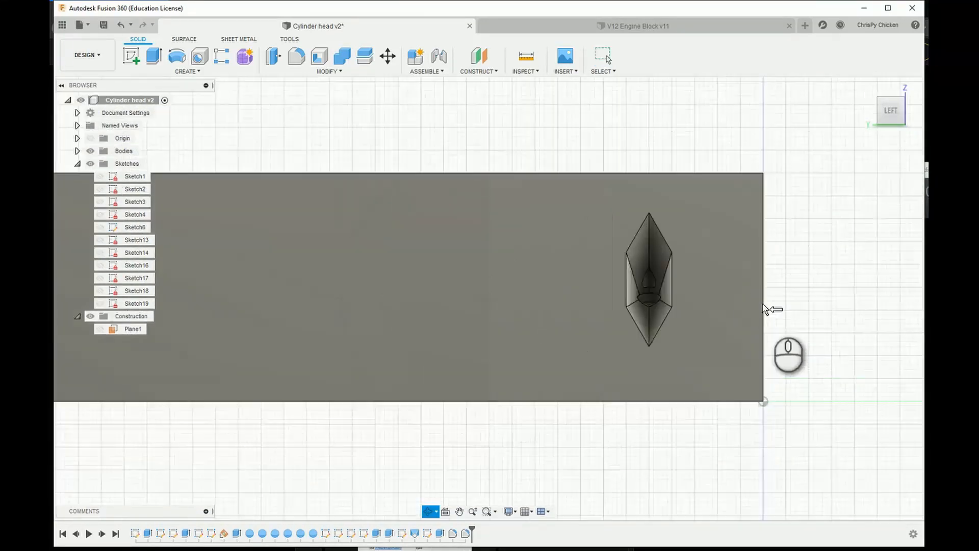
Step: Set up a rectangular pattern of the side port and valve recess with the Spacing distance type and a -33 mm distance
{"action": "left_click", "coordinate": [188, 71]}
{"action": "mouse_move", "coordinate": [168, 314]}
{"action": "left_click", "coordinate": [266, 314]}
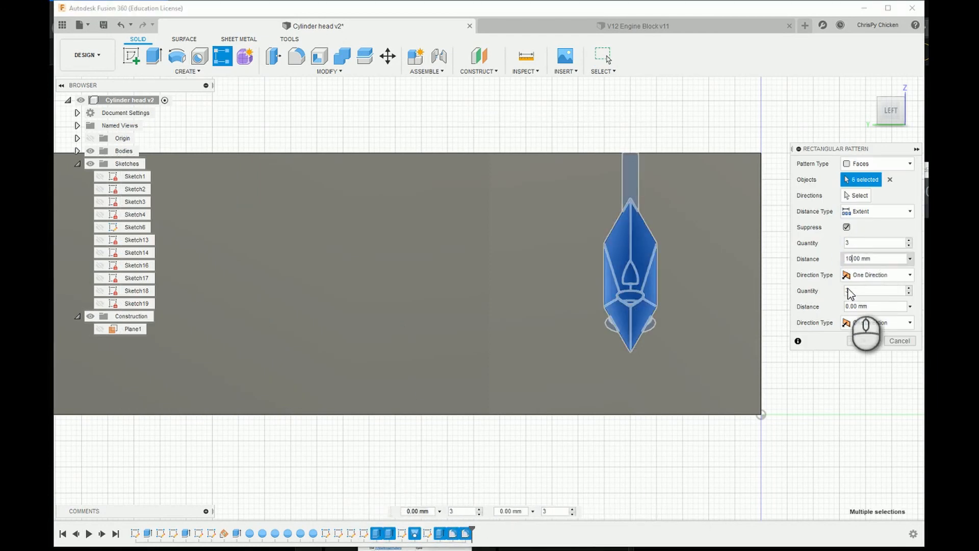
{"action": "left_click_drag", "start_coordinate": [884, 119], "coordinate": [885, 123]}
{"action": "scroll", "coordinate": [739, 372], "scroll_direction": "down", "scroll_amount": 3}
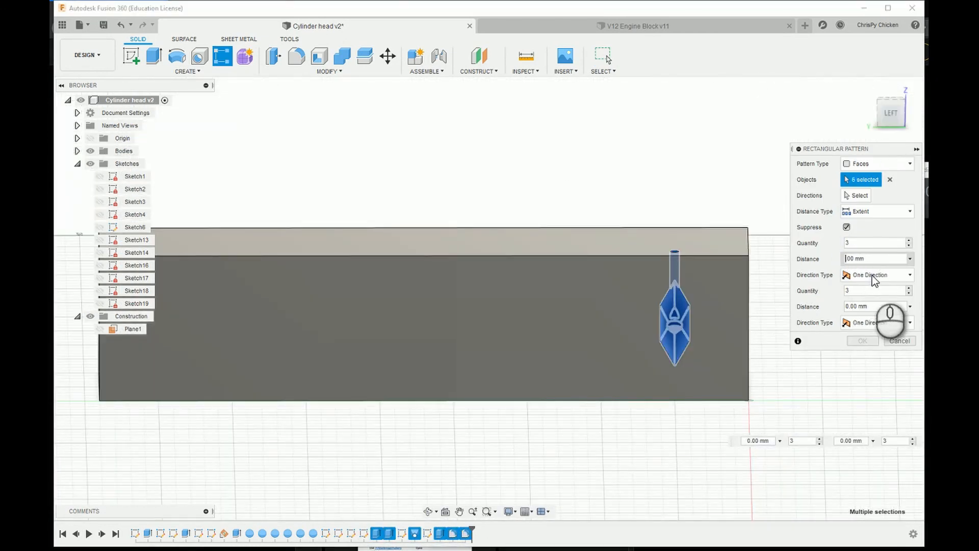
{"action": "scroll", "coordinate": [697, 382], "scroll_direction": "down", "scroll_amount": 5}
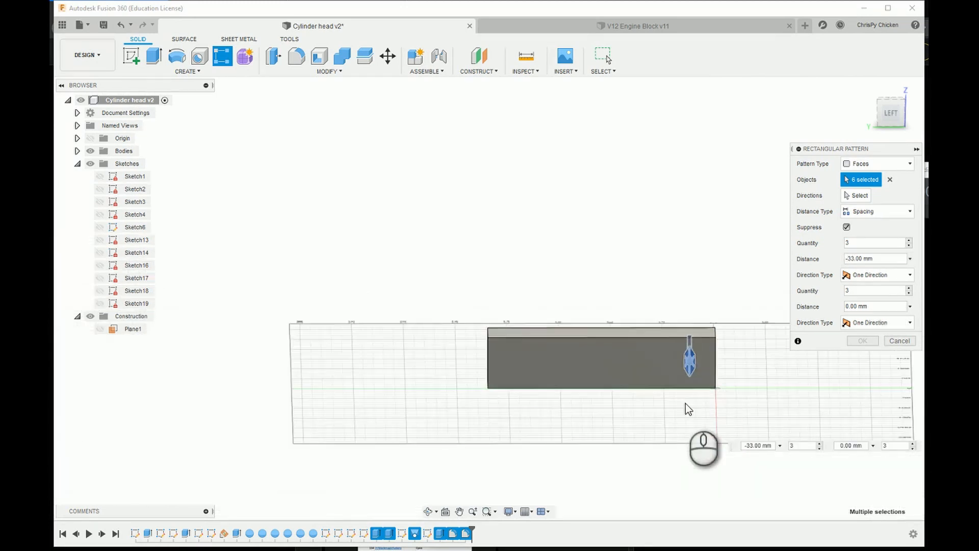
{"action": "scroll", "coordinate": [713, 382], "scroll_direction": "up", "scroll_amount": 4}
{"action": "scroll", "coordinate": [790, 405], "scroll_direction": "down", "scroll_amount": 4}
{"action": "scroll", "coordinate": [719, 395], "scroll_direction": "up", "scroll_amount": 5}
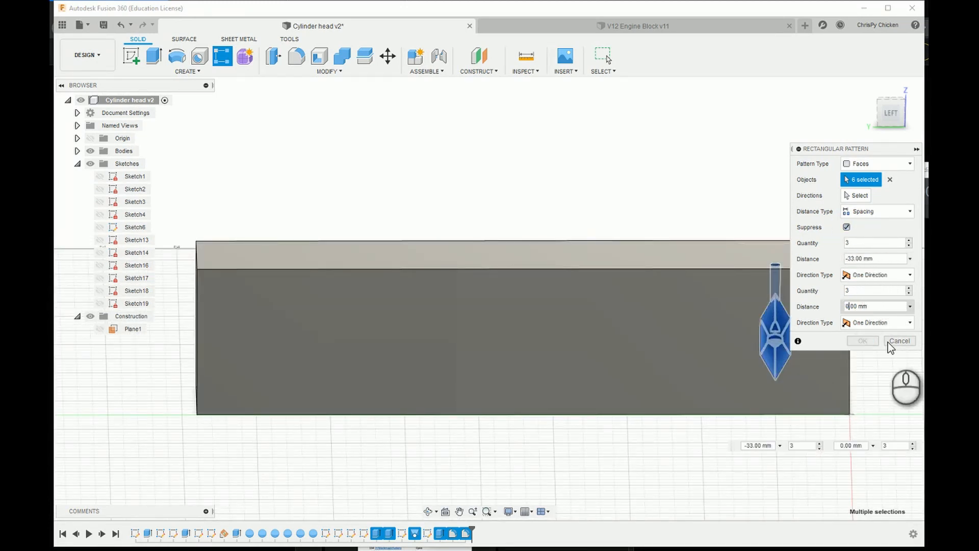
Step: Try to pattern the six port features along the Y axis with a quantity of 6 at 33 mm spacing
{"action": "left_click", "coordinate": [877, 163]}
{"action": "left_click", "coordinate": [840, 200]}
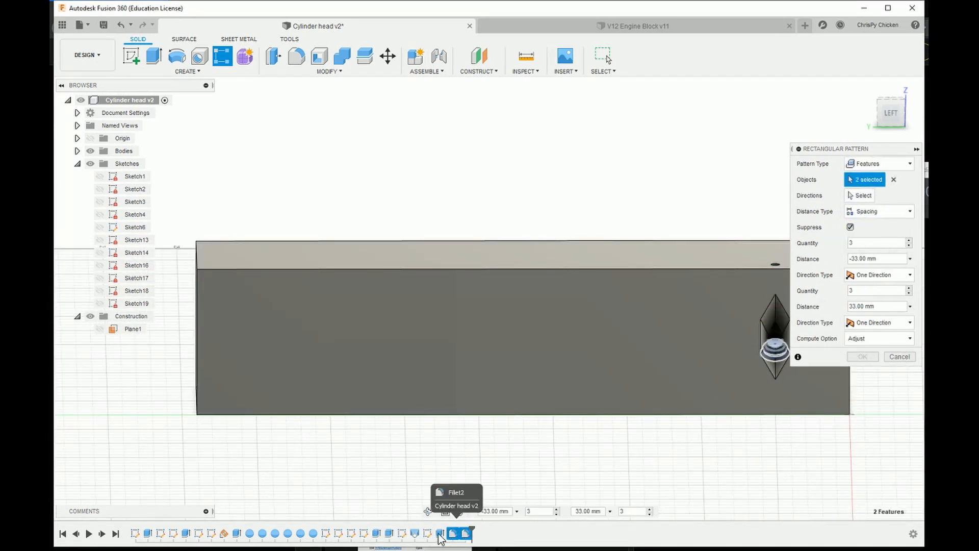
{"action": "scroll", "coordinate": [780, 387], "scroll_direction": "down", "scroll_amount": 2}
{"action": "scroll", "coordinate": [713, 352], "scroll_direction": "up", "scroll_amount": 3}
{"action": "left_click", "coordinate": [886, 164]}
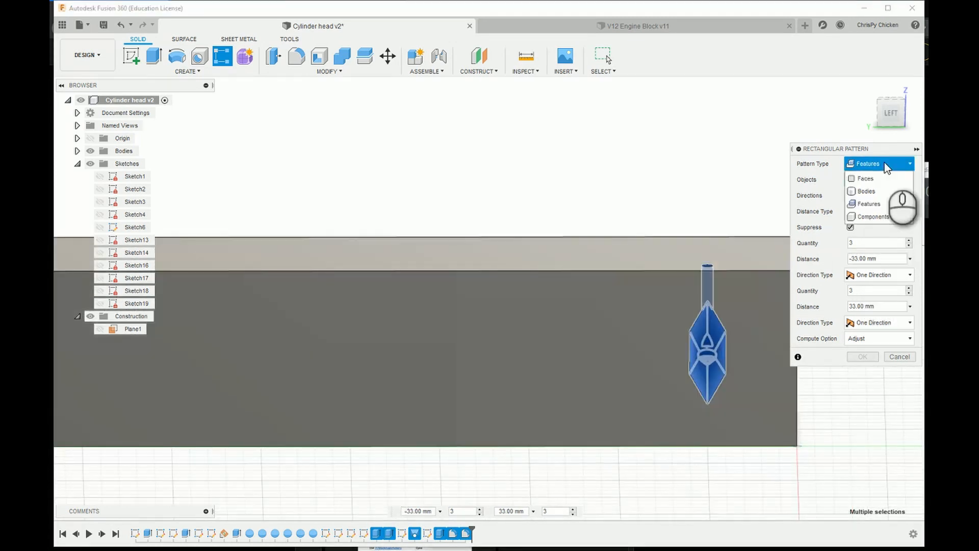
{"action": "left_click", "coordinate": [861, 196]}
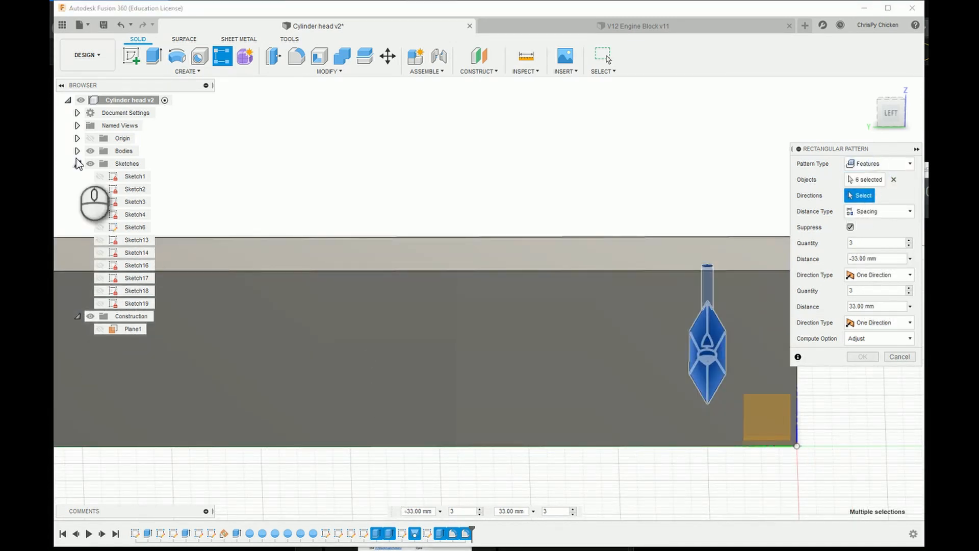
{"action": "type", "text": "33"}
{"action": "double_click", "coordinate": [858, 243]}
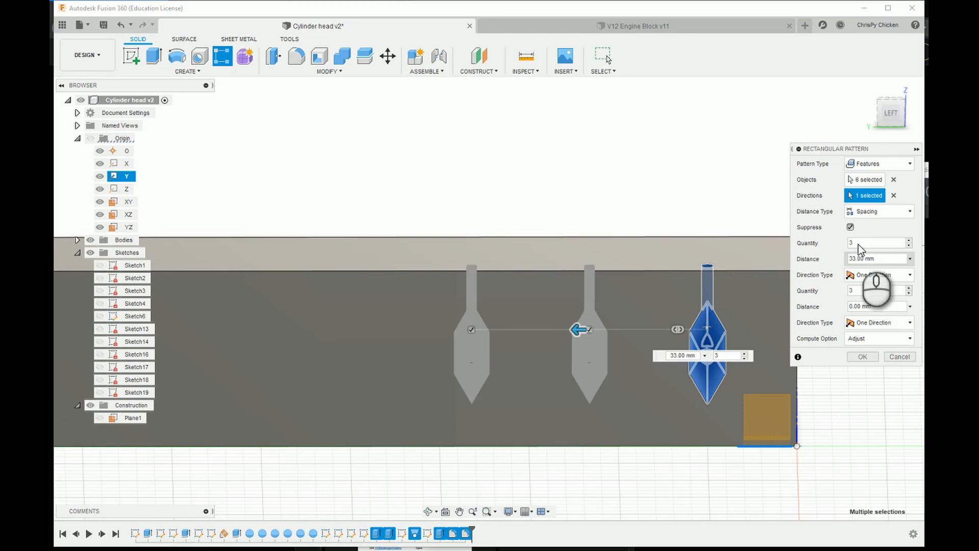
{"action": "type", "text": "6"}
{"action": "left_click", "coordinate": [863, 356]}
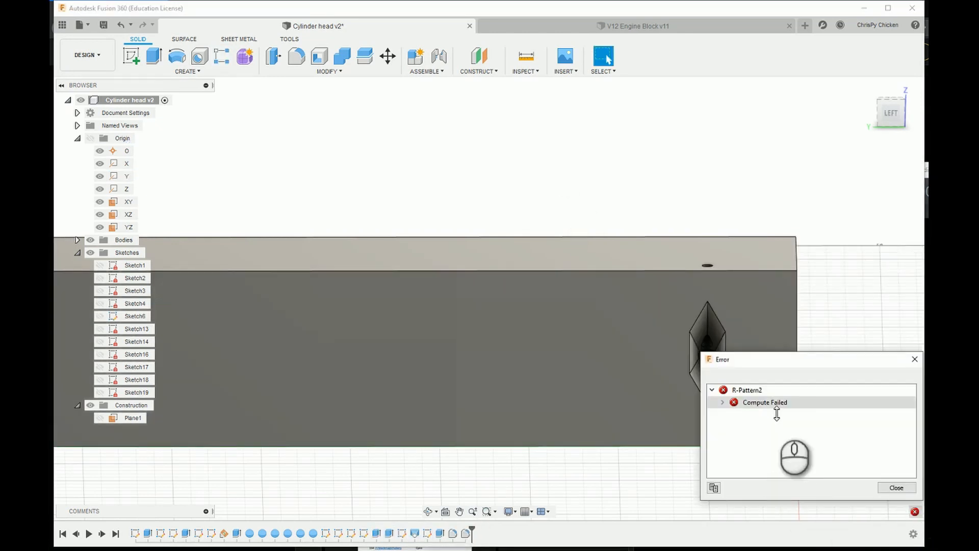
{"action": "left_click", "coordinate": [896, 487]}
Step: Show Sketch14 with its row of circles
{"action": "scroll", "coordinate": [844, 443], "scroll_direction": "down", "scroll_amount": 3}
{"action": "scroll", "coordinate": [704, 397], "scroll_direction": "up", "scroll_amount": 4}
{"action": "scroll", "coordinate": [642, 381], "scroll_direction": "down", "scroll_amount": 3}
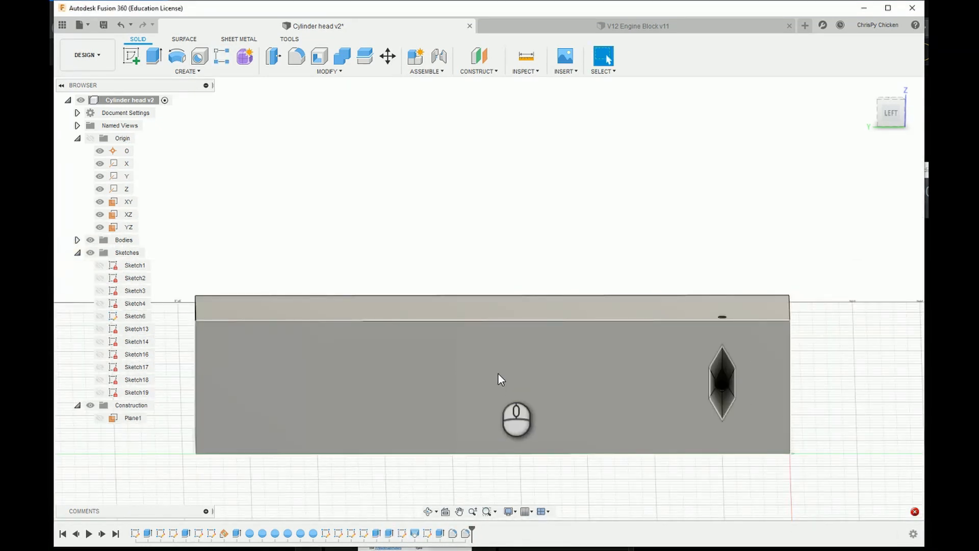
{"action": "left_click", "coordinate": [451, 532]}
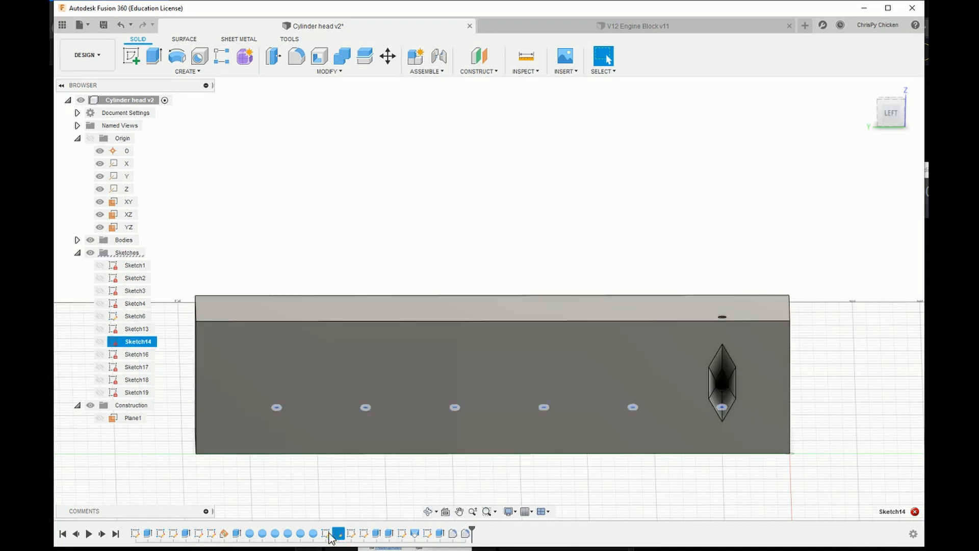
{"action": "left_click_drag", "start_coordinate": [887, 116], "coordinate": [899, 183]}
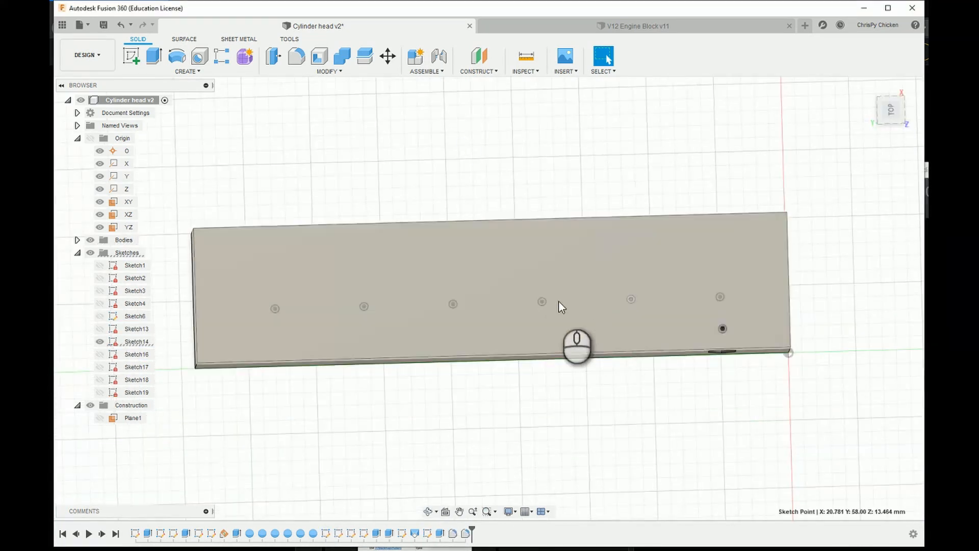
Step: Extrude the five Sketch14 circles of the unfinished ports as a cut in the cylinder head
{"action": "key", "text": "e"}
{"action": "scroll", "coordinate": [628, 301], "scroll_direction": "up", "scroll_amount": 2}
{"action": "left_click", "coordinate": [90, 240]}
{"action": "left_click", "coordinate": [632, 298]}
{"action": "left_click", "coordinate": [511, 301]}
{"action": "left_click", "coordinate": [388, 304]}
{"action": "left_click", "coordinate": [266, 308]}
{"action": "scroll", "coordinate": [432, 329], "scroll_direction": "down", "scroll_amount": 2}
{"action": "left_click", "coordinate": [253, 317]}
{"action": "left_click", "coordinate": [90, 240]}
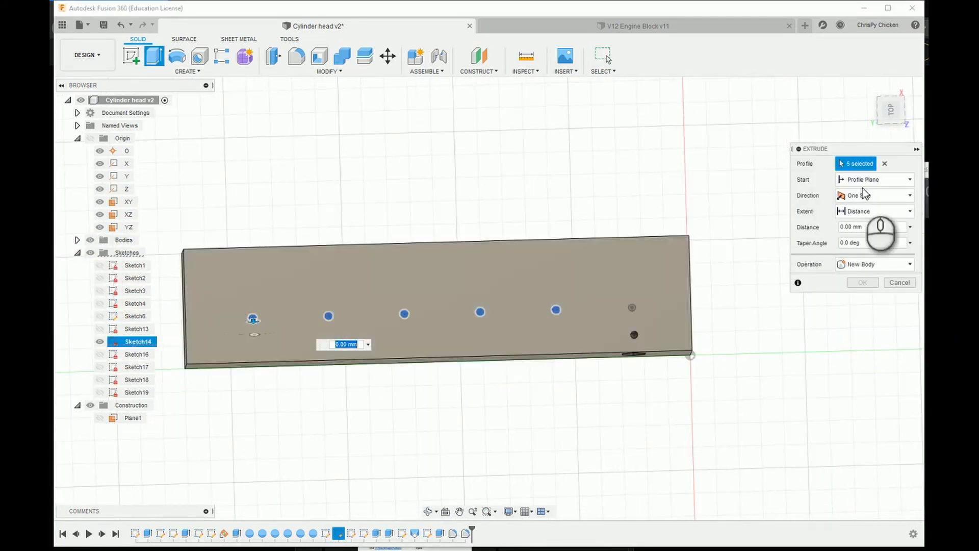
{"action": "left_click", "coordinate": [861, 345]}
Step: Extrude all six circles of Sketch17 by -10 mm as a cut in the cylinder head
{"action": "mouse_move", "coordinate": [577, 319]}
{"action": "middle_mouse_down", "text": "shift"}
{"action": "mouse_move", "coordinate": [491, 162]}
{"action": "mouse_move", "coordinate": [474, 230]}
{"action": "mouse_move", "coordinate": [498, 238]}
{"action": "middle_mouse_up", "text": "shift"}
{"action": "left_click", "coordinate": [338, 532]}
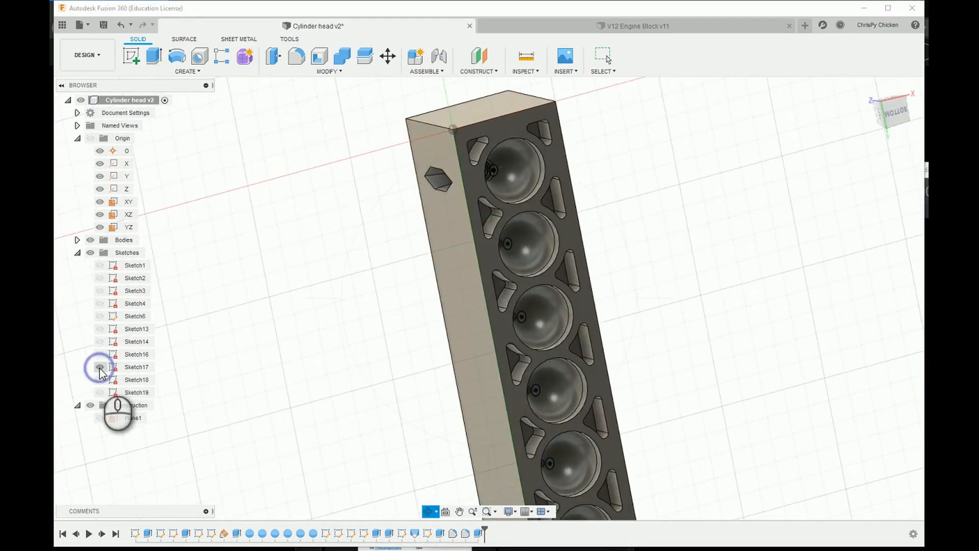
{"action": "left_click_drag", "start_coordinate": [880, 118], "coordinate": [881, 153]}
{"action": "left_click", "coordinate": [920, 96]}
{"action": "left_click", "coordinate": [90, 239]}
{"action": "left_click", "coordinate": [154, 56]}
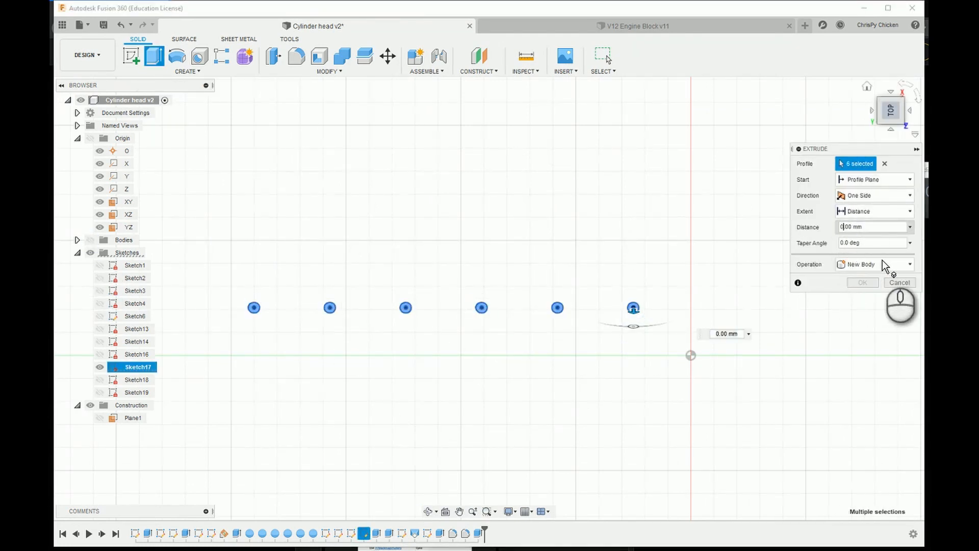
{"action": "type", "text": "-10"}
{"action": "left_click", "coordinate": [90, 240]}
{"action": "left_click", "coordinate": [862, 298]}
Step: Hide Sketch17 and show Sketch18 and Sketch13 with the port circles and side hexagons
{"action": "left_click", "coordinate": [430, 513]}
{"action": "left_click_drag", "start_coordinate": [431, 459], "coordinate": [438, 283]}
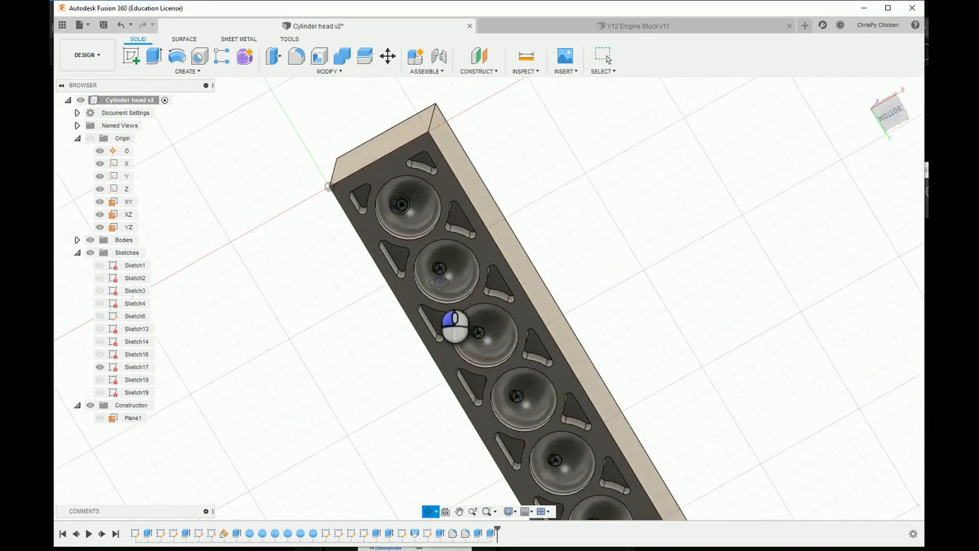
{"action": "scroll", "coordinate": [455, 326], "scroll_direction": "up", "scroll_amount": 5}
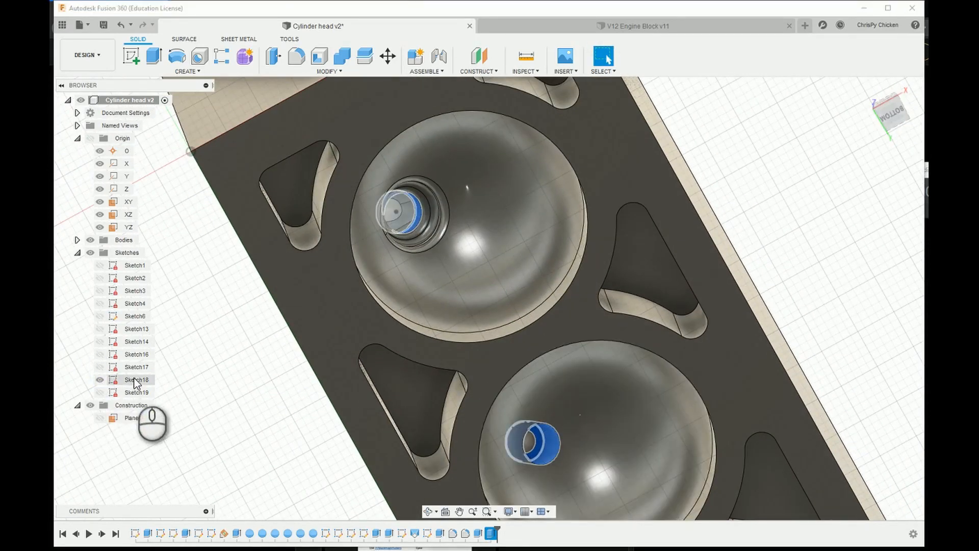
{"action": "scroll", "coordinate": [631, 325], "scroll_direction": "down", "scroll_amount": 5}
{"action": "left_click", "coordinate": [430, 268]}
{"action": "scroll", "coordinate": [542, 408], "scroll_direction": "up", "scroll_amount": 2}
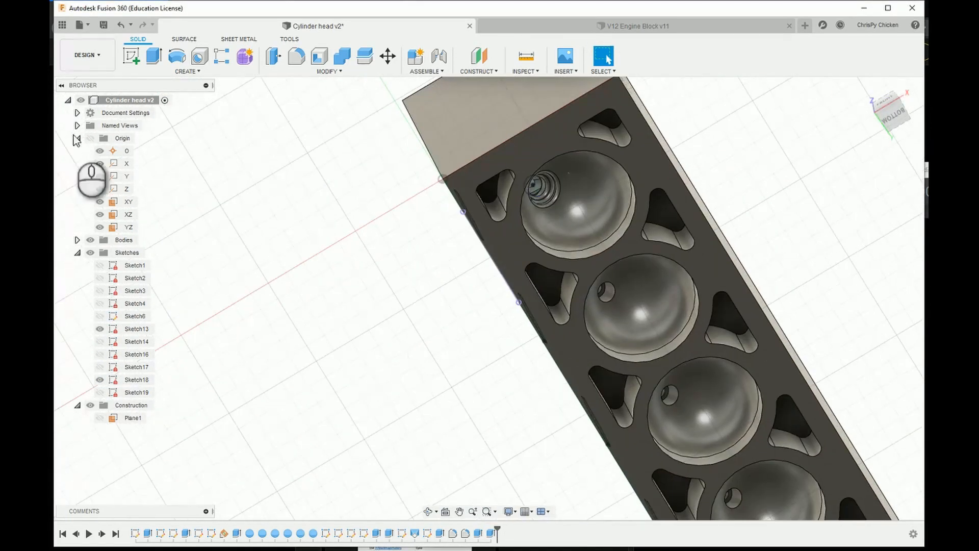
{"action": "left_click", "coordinate": [187, 71]}
{"action": "left_click", "coordinate": [137, 174]}
{"action": "left_click", "coordinate": [884, 101]}
{"action": "left_click", "coordinate": [878, 108]}
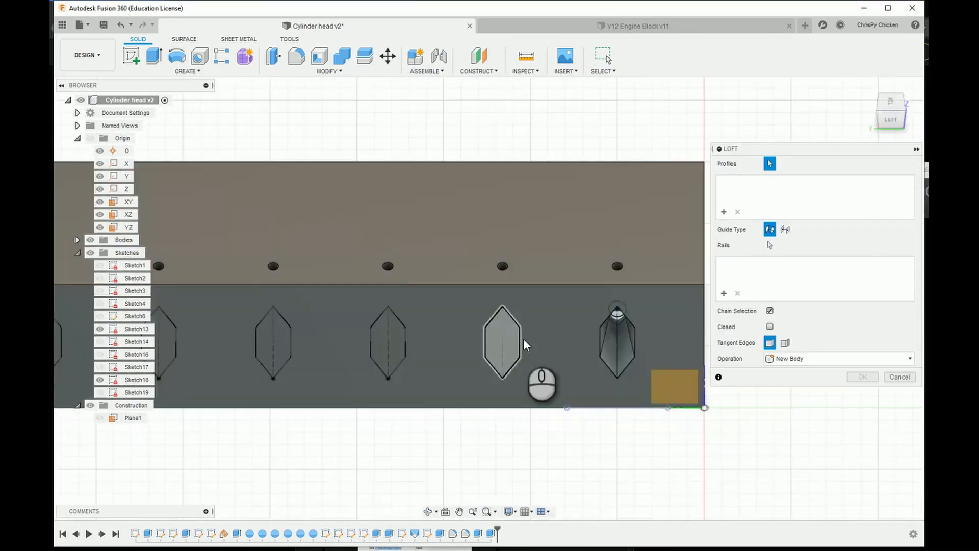
{"action": "key", "text": "Escape"}
Step: Edit Sketch18 and pattern its port circle along the row so every hexagon has a matching circle
{"action": "double_click", "coordinate": [401, 534]}
{"action": "left_click", "coordinate": [188, 71]}
{"action": "left_click", "coordinate": [155, 276]}
Step: Loft the second port's side hexagon to its matching circle as a cut
{"action": "scroll", "coordinate": [619, 245], "scroll_direction": "up", "scroll_amount": 4}
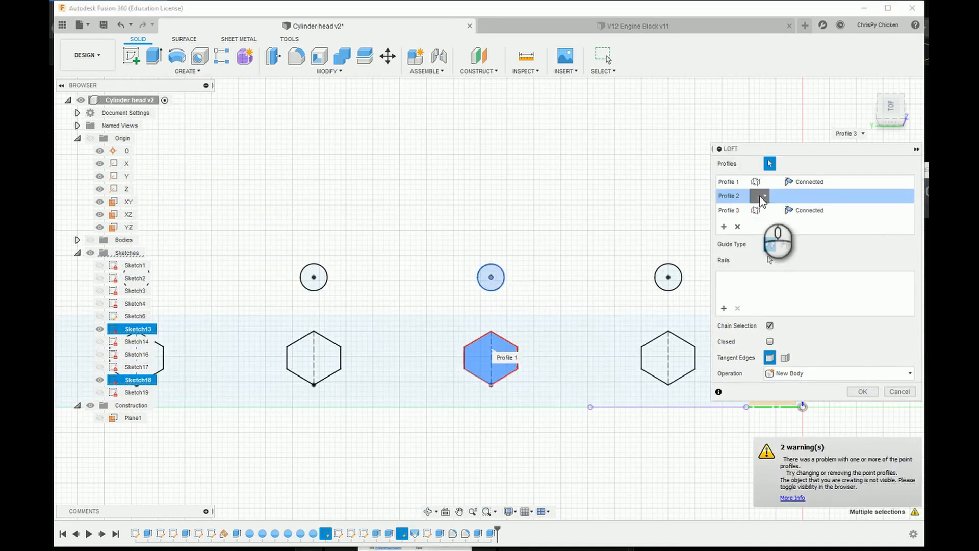
{"action": "left_click", "coordinate": [491, 277]}
{"action": "left_click", "coordinate": [862, 391]}
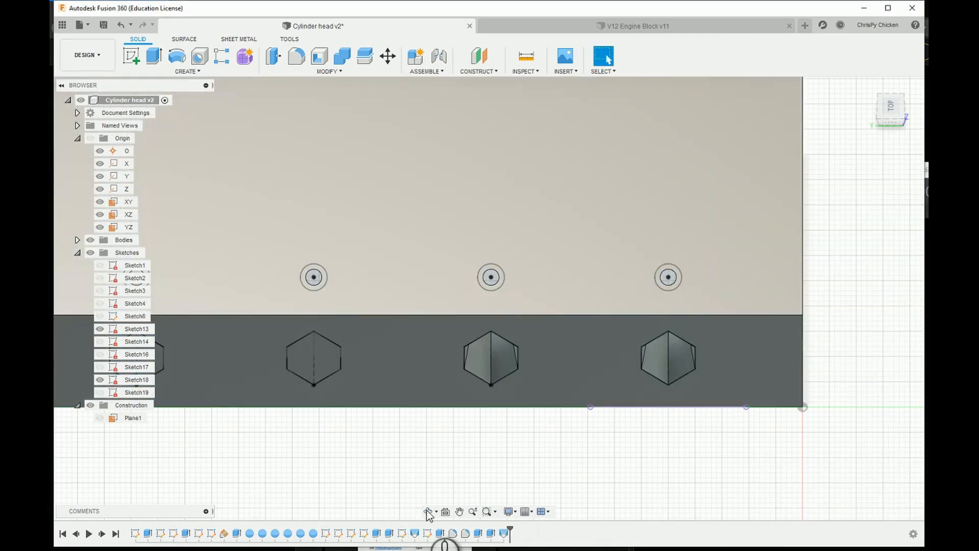
Step: Loft the third port's side hexagon to its Sketch18 circle as a cut
{"action": "middle_click_drag", "start_coordinate": [429, 516], "coordinate": [912, 148], "text": "shift"}
{"action": "left_click", "coordinate": [890, 109]}
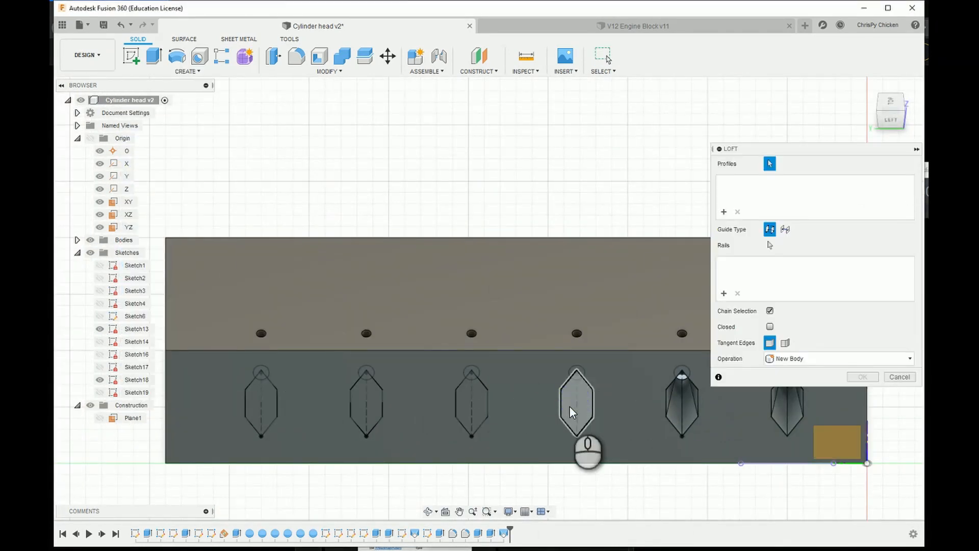
{"action": "left_click", "coordinate": [569, 407]}
{"action": "scroll", "coordinate": [571, 356], "scroll_direction": "up", "scroll_amount": 3}
{"action": "left_click", "coordinate": [90, 239]}
{"action": "left_click", "coordinate": [887, 103]}
{"action": "left_click", "coordinate": [578, 209]}
{"action": "left_click", "coordinate": [90, 240]}
{"action": "left_click", "coordinate": [862, 393]}
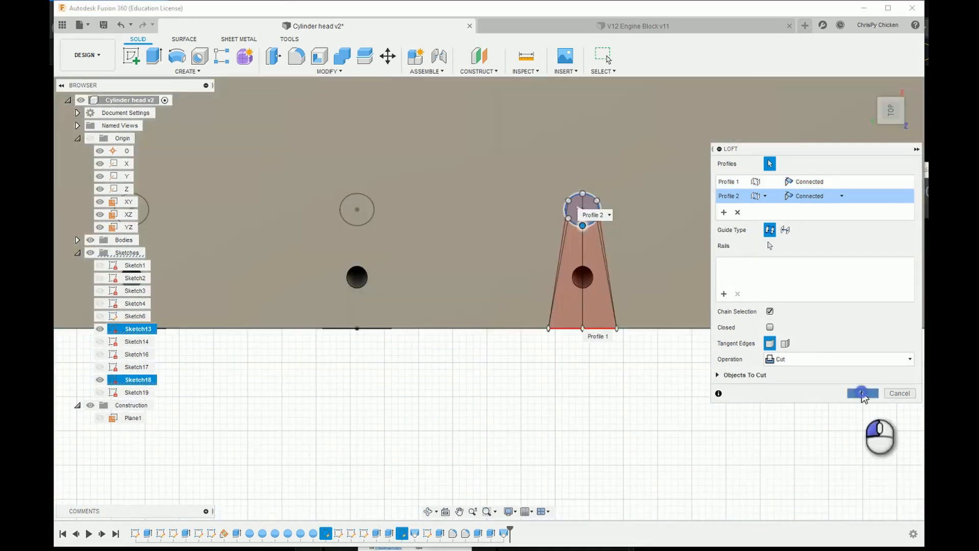
Step: Loft the fourth port's side hexagon to its Sketch18 circle as a new body
{"action": "left_click", "coordinate": [890, 122]}
{"action": "left_click", "coordinate": [187, 71]}
{"action": "left_click", "coordinate": [125, 164]}
{"action": "left_click", "coordinate": [356, 445]}
{"action": "left_click", "coordinate": [891, 105]}
{"action": "left_click", "coordinate": [90, 240]}
{"action": "left_click", "coordinate": [357, 209]}
{"action": "left_click", "coordinate": [862, 378]}
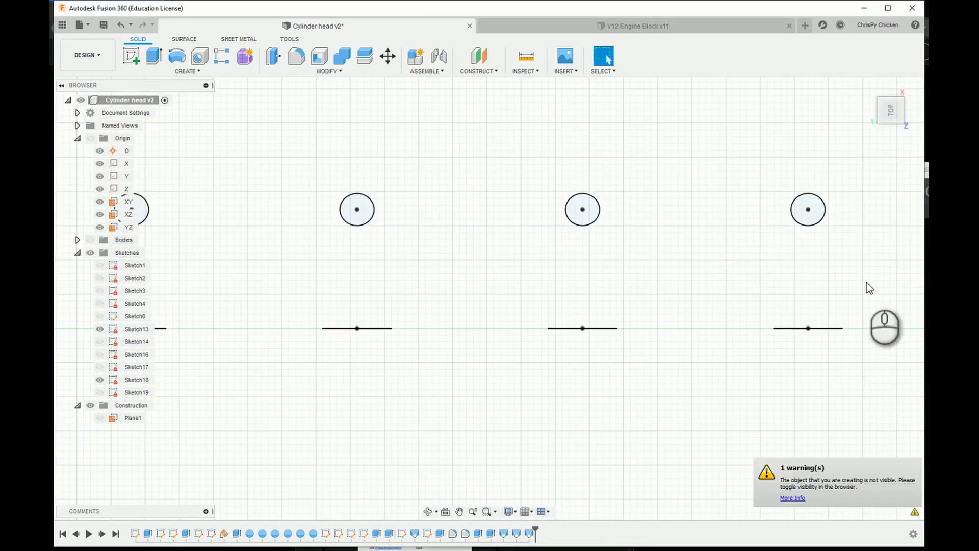
Step: Loft the side hexagons of the last three ports to their Sketch18 circles and show the bodies again
{"action": "scroll", "coordinate": [471, 297], "scroll_direction": "down", "scroll_amount": 2}
{"action": "left_click", "coordinate": [90, 240]}
{"action": "left_click", "coordinate": [890, 122]}
{"action": "scroll", "coordinate": [681, 377], "scroll_direction": "down", "scroll_amount": 3}
{"action": "scroll", "coordinate": [602, 378], "scroll_direction": "up", "scroll_amount": 3}
{"action": "left_click", "coordinate": [179, 71]}
{"action": "left_click", "coordinate": [125, 164]}
{"action": "left_click", "coordinate": [614, 405]}
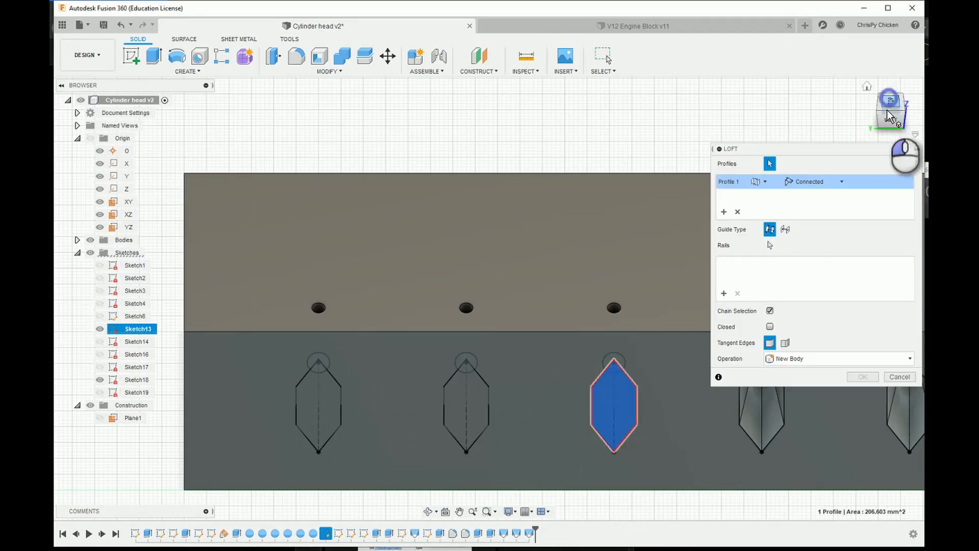
{"action": "left_click", "coordinate": [890, 116]}
{"action": "left_click", "coordinate": [91, 240]}
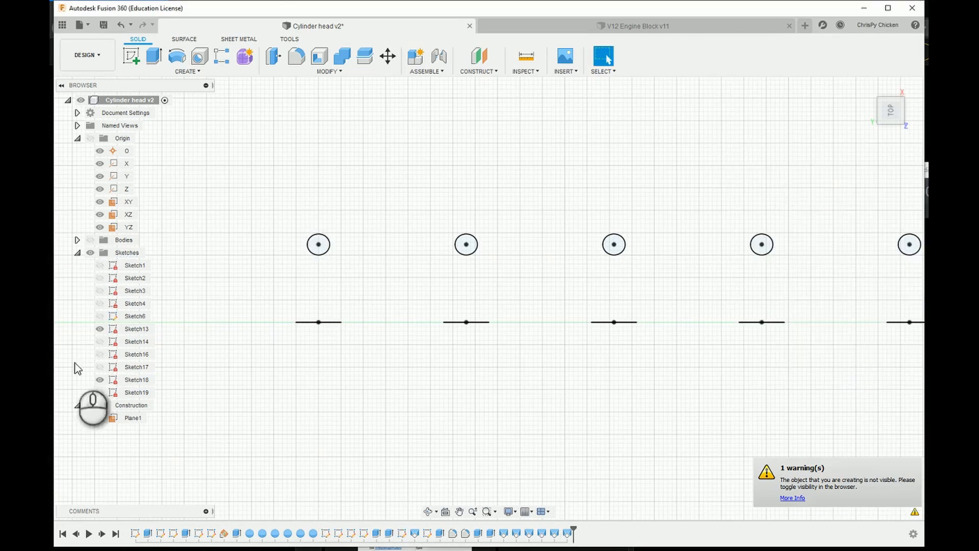
{"action": "left_click", "coordinate": [90, 240]}
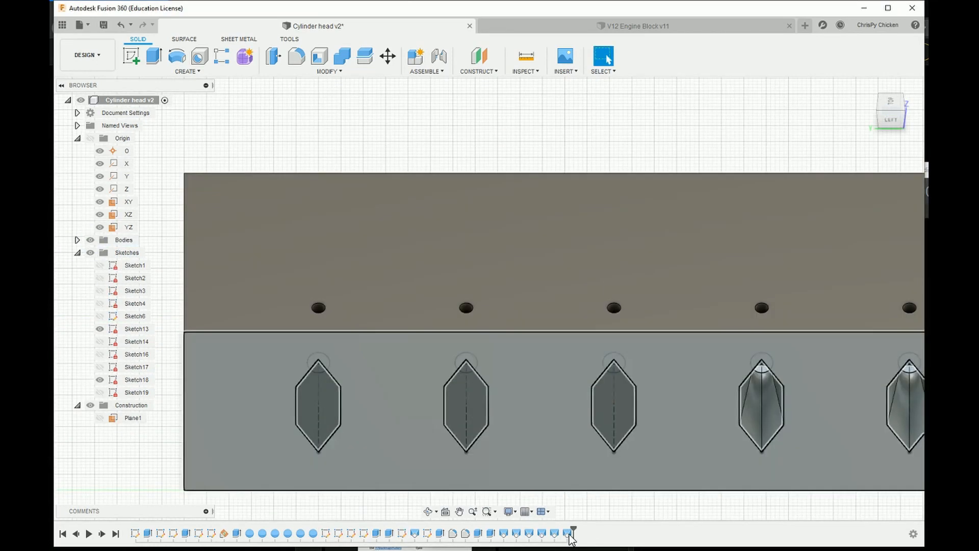
Step: Edit the lofts of the last three ports and change their operation to Cut
{"action": "double_click", "coordinate": [567, 533]}
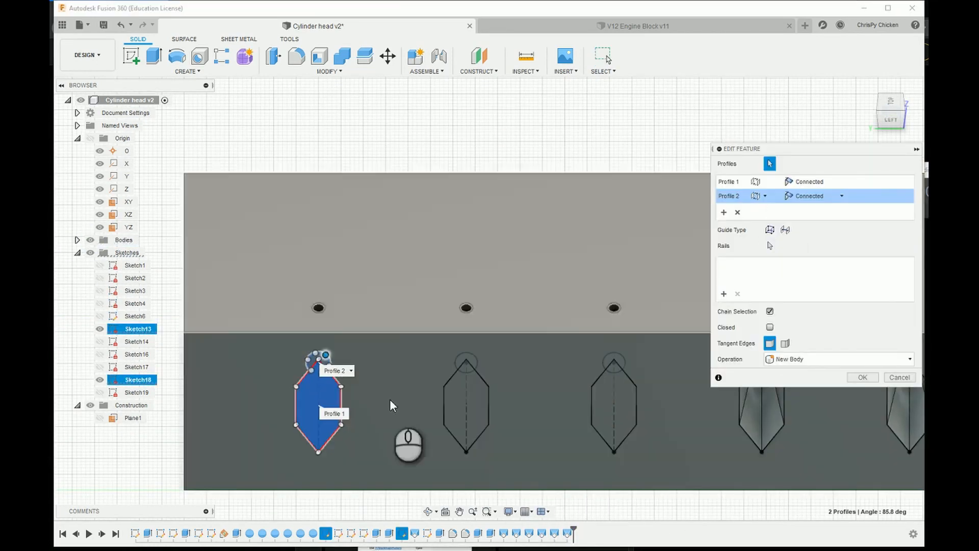
{"action": "left_click", "coordinate": [862, 377]}
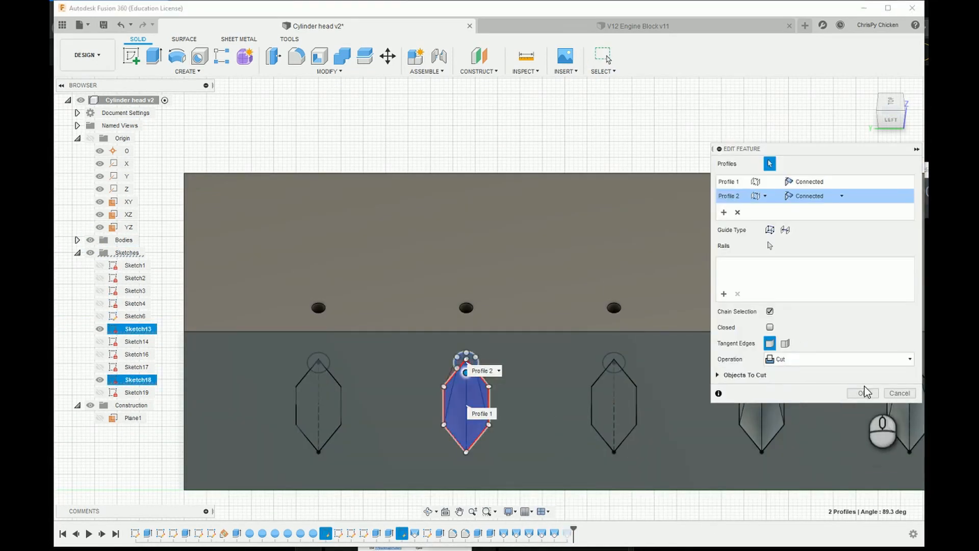
{"action": "left_click", "coordinate": [862, 377]}
{"action": "right_click", "coordinate": [542, 533]}
{"action": "left_click", "coordinate": [581, 442]}
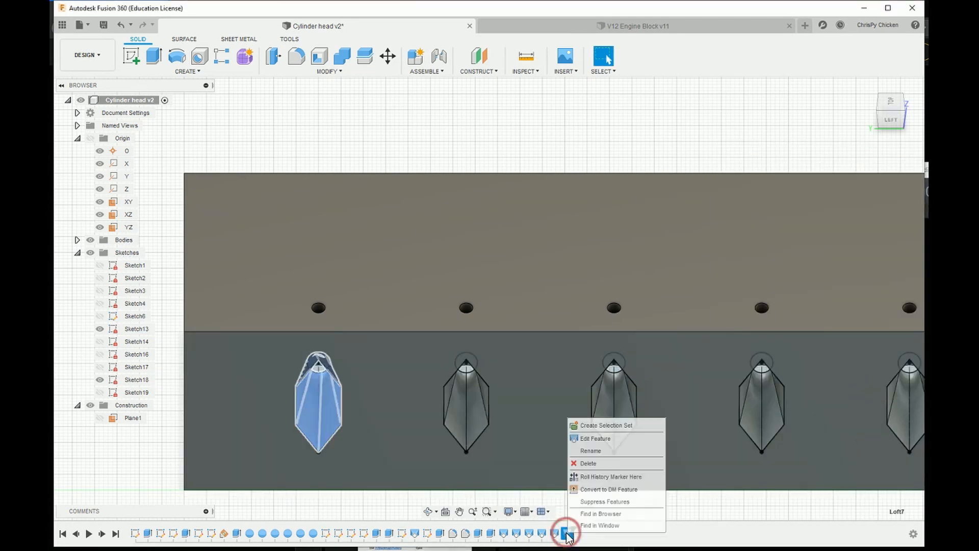
{"action": "left_click", "coordinate": [737, 211]}
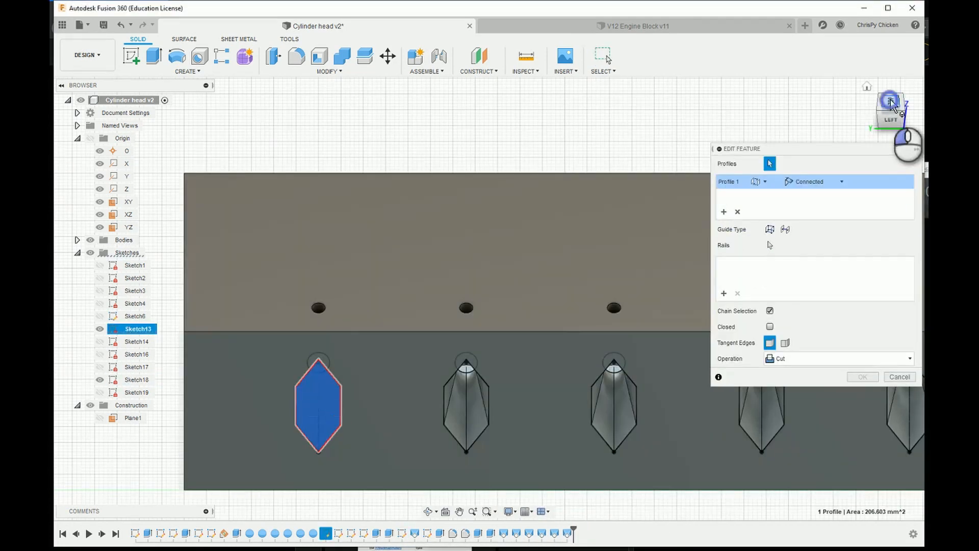
{"action": "left_click", "coordinate": [890, 102]}
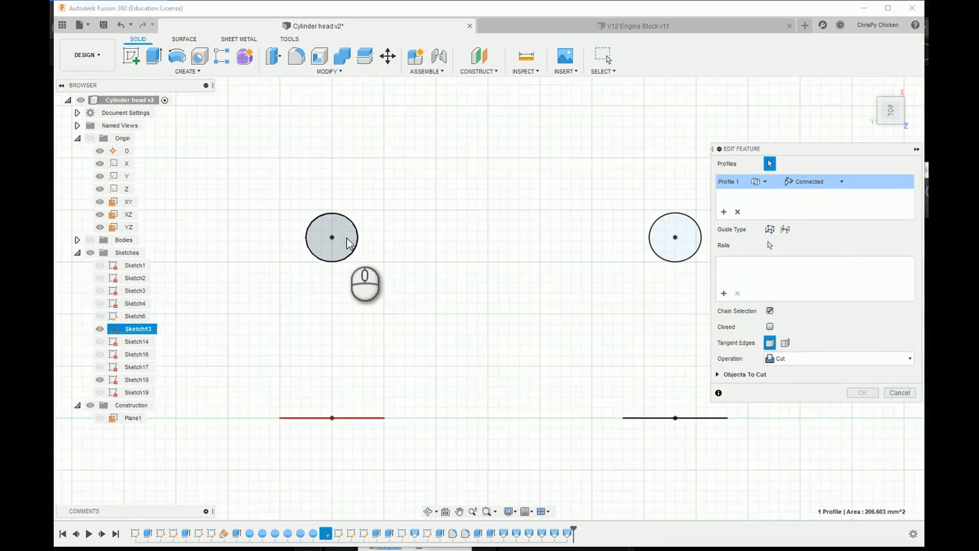
{"action": "left_click", "coordinate": [349, 249]}
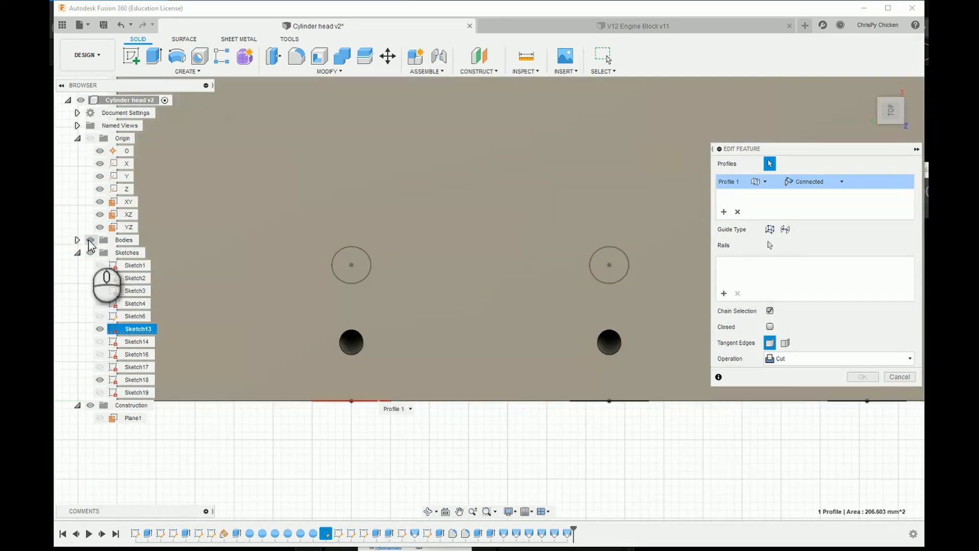
{"action": "key", "text": "Escape"}
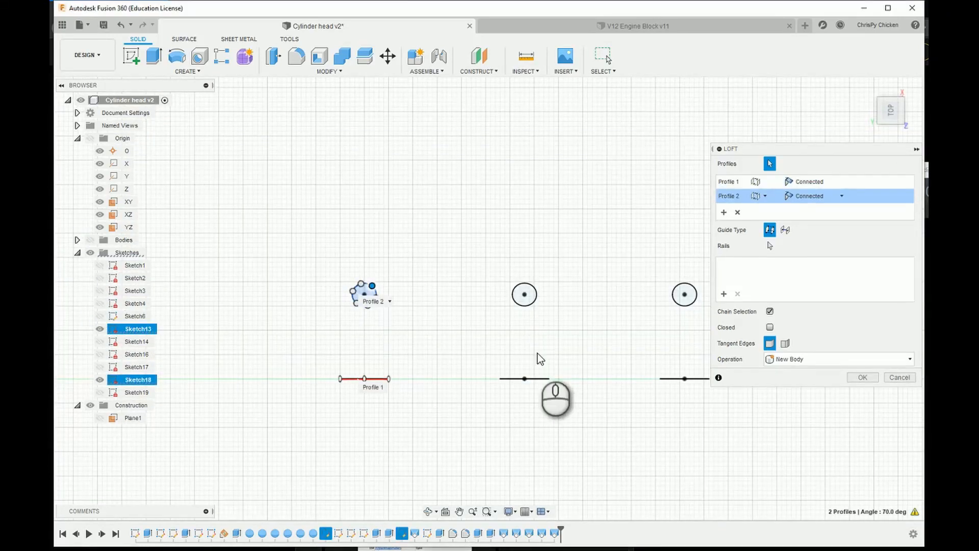
Step: Loft the end port's side hexagon to its Sketch18 circle with realigned connection points and show the bodies again
{"action": "scroll", "coordinate": [376, 292], "scroll_direction": "up", "scroll_amount": 3}
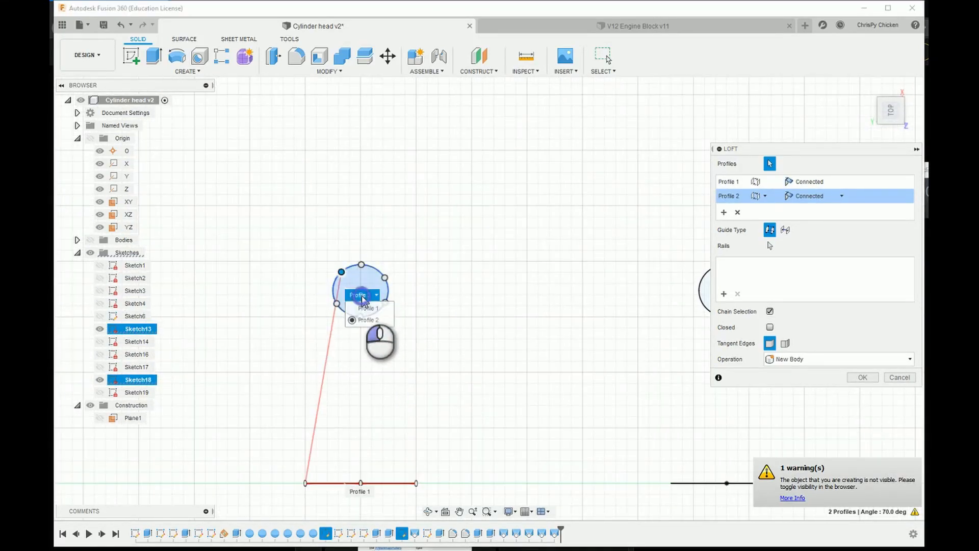
{"action": "left_click", "coordinate": [770, 230]}
{"action": "scroll", "coordinate": [356, 304], "scroll_direction": "up", "scroll_amount": 3}
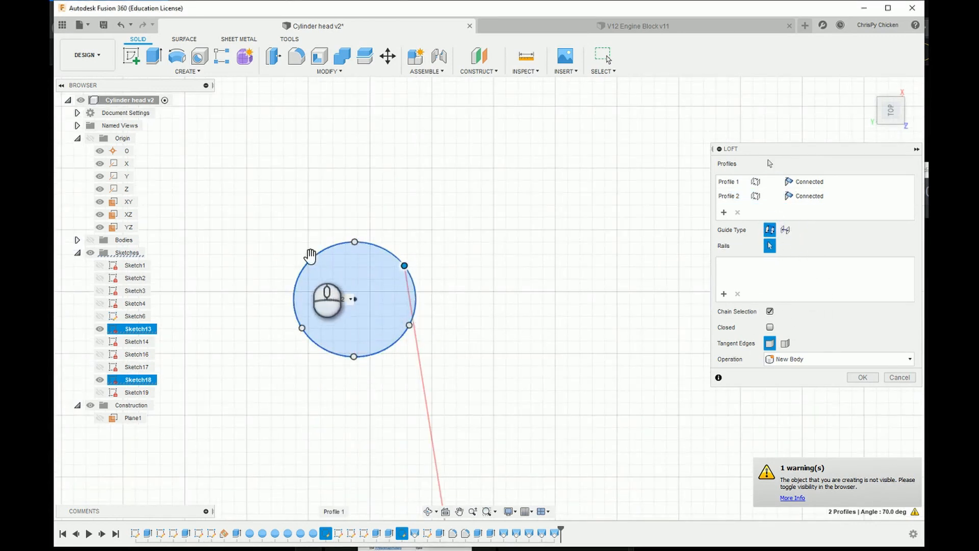
{"action": "left_click_drag", "start_coordinate": [407, 333], "coordinate": [303, 330]}
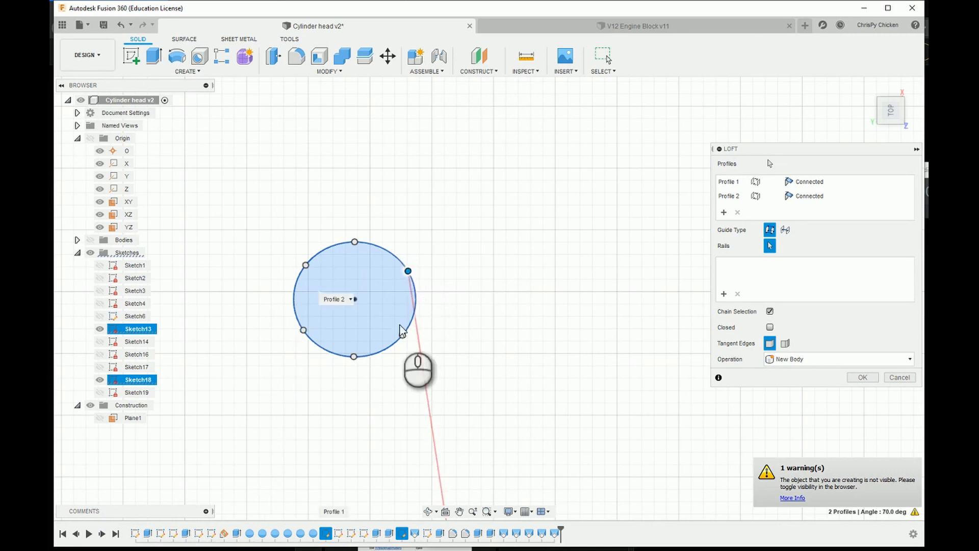
{"action": "left_click", "coordinate": [861, 377]}
{"action": "left_click", "coordinate": [91, 239]}
Step: Examine the lofted port openings along the head's side and the extrusions that meet them
{"action": "scroll", "coordinate": [362, 365], "scroll_direction": "down", "scroll_amount": 5}
{"action": "scroll", "coordinate": [361, 365], "scroll_direction": "up", "scroll_amount": 1}
{"action": "middle_click_drag", "start_coordinate": [360, 365], "coordinate": [345, 536], "text": "shift"}
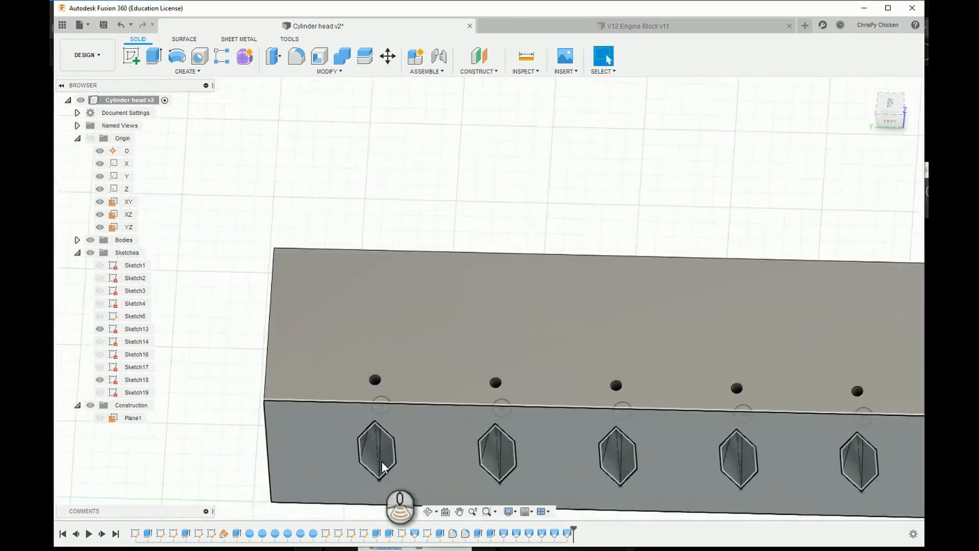
{"action": "scroll", "coordinate": [400, 505], "scroll_direction": "up", "scroll_amount": 4}
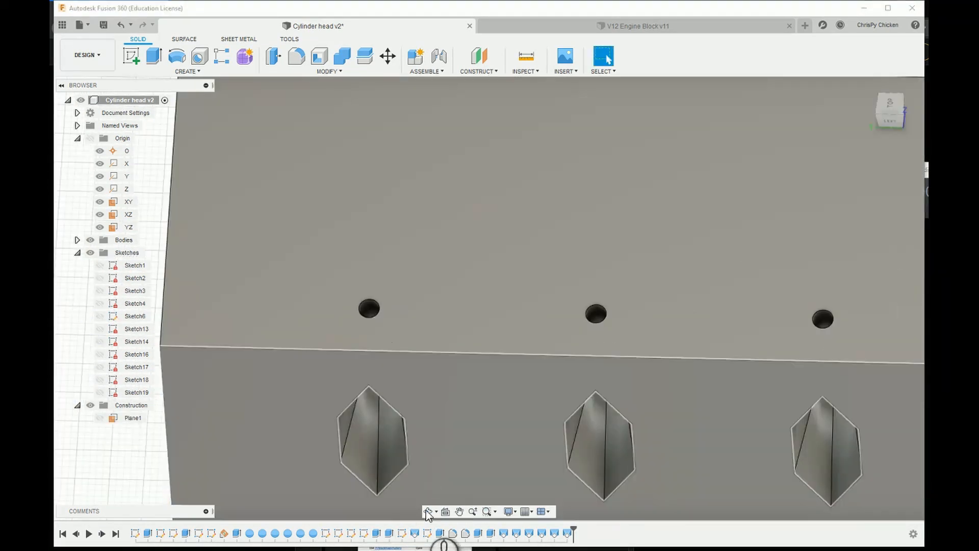
{"action": "scroll", "coordinate": [415, 476], "scroll_direction": "down", "scroll_amount": 5}
{"action": "scroll", "coordinate": [688, 413], "scroll_direction": "up", "scroll_amount": 5}
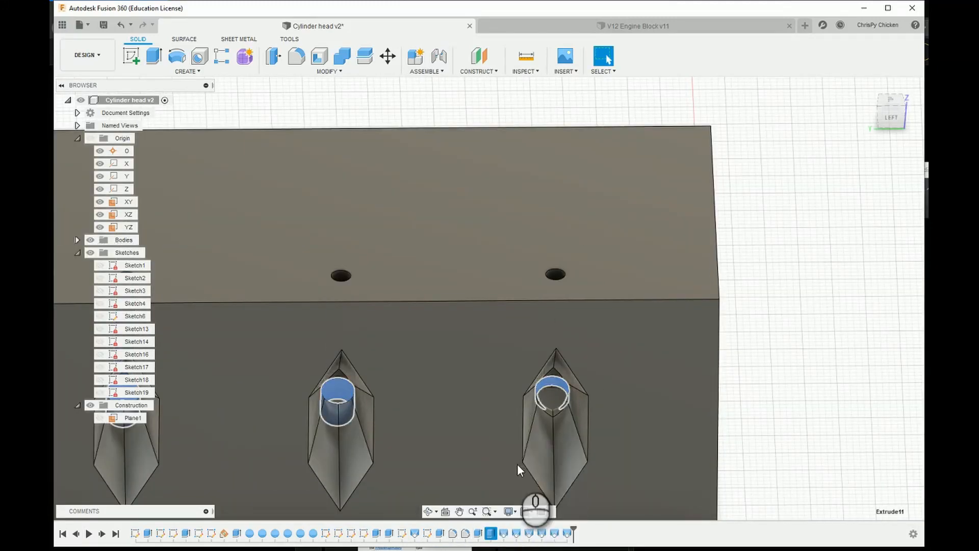
{"action": "left_click", "coordinate": [90, 240]}
{"action": "left_click", "coordinate": [900, 300]}
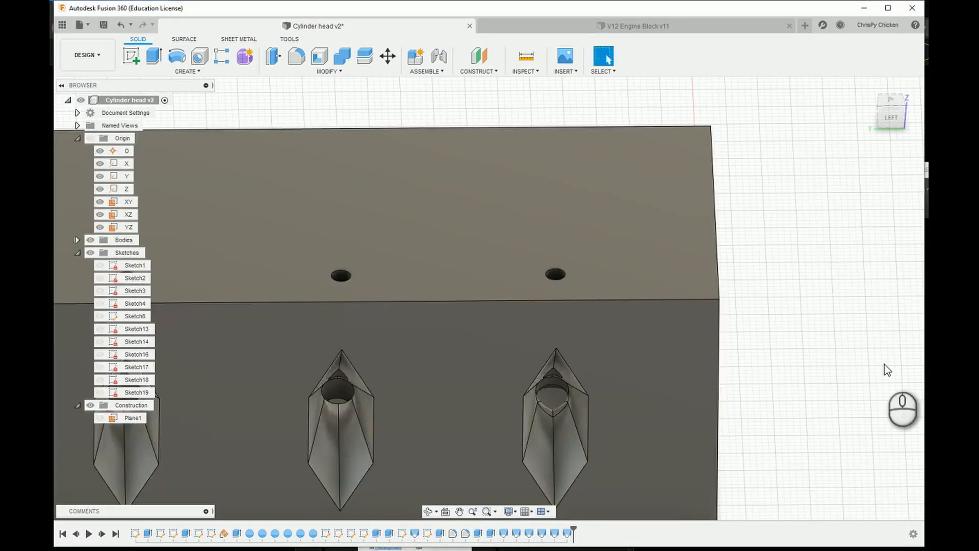
{"action": "scroll", "coordinate": [519, 357], "scroll_direction": "down", "scroll_amount": 4}
{"action": "scroll", "coordinate": [526, 369], "scroll_direction": "up", "scroll_amount": 4}
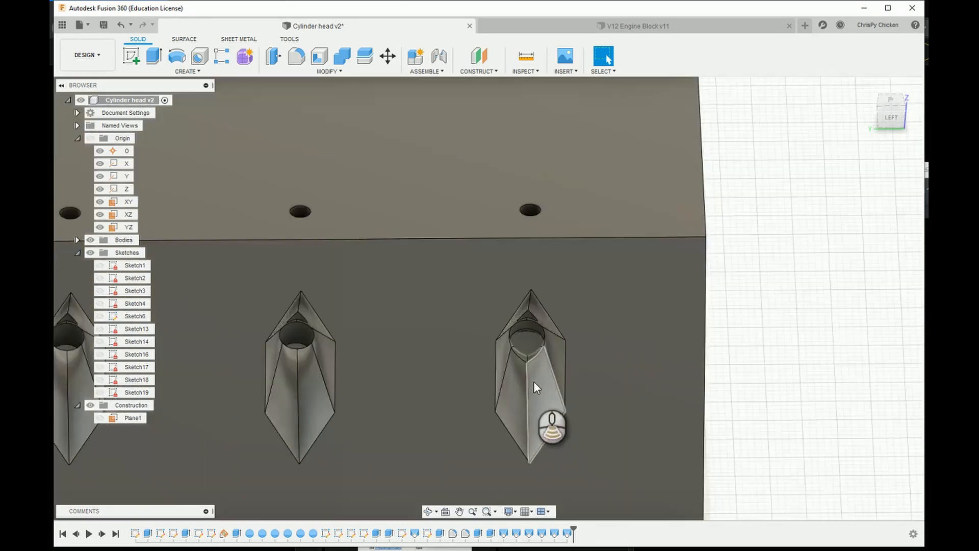
{"action": "scroll", "coordinate": [533, 381], "scroll_direction": "down", "scroll_amount": 2}
{"action": "left_click", "coordinate": [888, 115]}
{"action": "left_click_drag", "start_coordinate": [888, 114], "coordinate": [889, 108]}
{"action": "scroll", "coordinate": [473, 318], "scroll_direction": "down", "scroll_amount": 2}
{"action": "scroll", "coordinate": [484, 332], "scroll_direction": "up", "scroll_amount": 3}
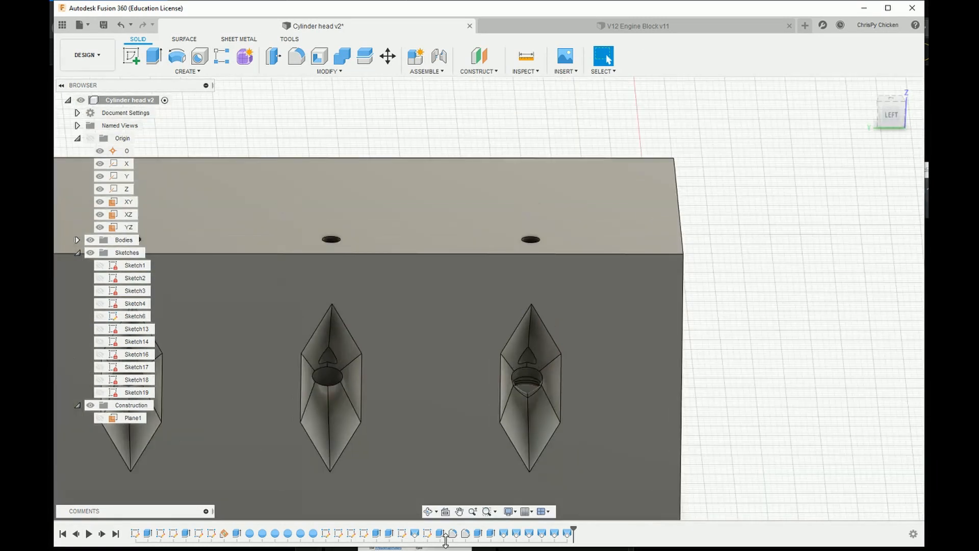
{"action": "double_click", "coordinate": [376, 534]}
{"action": "left_click", "coordinate": [867, 380]}
{"action": "left_click", "coordinate": [516, 533]}
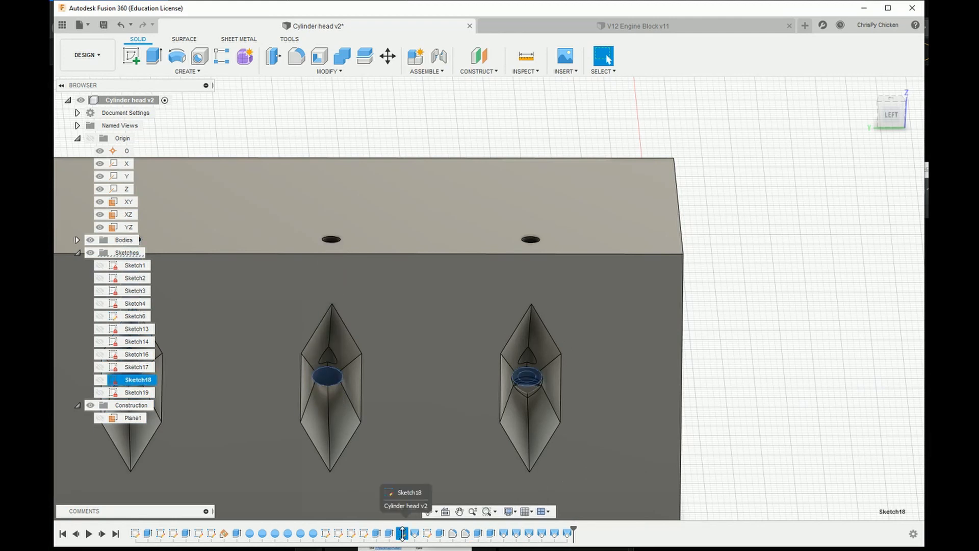
Step: Repeat the 8 mm circle of Sketch19 along the head for the other ports with a rectangular pattern and finish the sketch
{"action": "left_click", "coordinate": [465, 430]}
{"action": "left_click", "coordinate": [187, 71]}
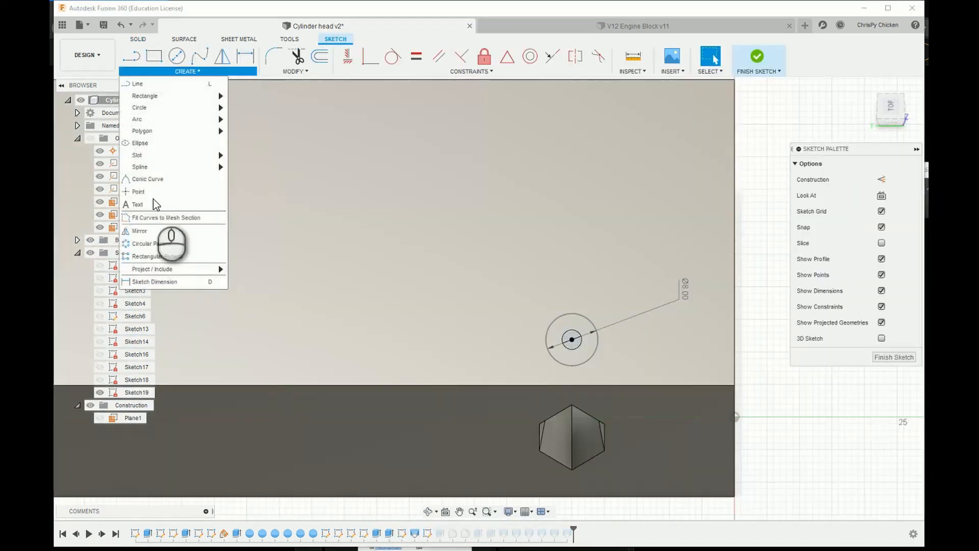
{"action": "left_click", "coordinate": [162, 256]}
{"action": "left_click", "coordinate": [555, 321]}
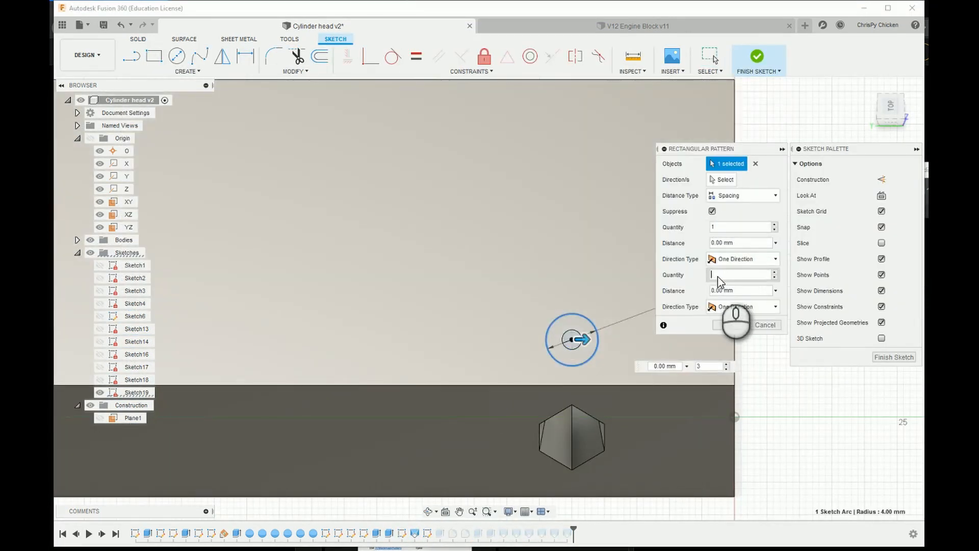
{"action": "type", "text": "3"}
{"action": "left_click", "coordinate": [728, 326]}
{"action": "scroll", "coordinate": [716, 399], "scroll_direction": "down", "scroll_amount": 4}
{"action": "scroll", "coordinate": [714, 400], "scroll_direction": "up", "scroll_amount": 2}
{"action": "left_click", "coordinate": [756, 60]}
Step: Extrude the five patterned Sketch19 circles as cuts into the cylinder head
{"action": "left_click", "coordinate": [426, 531]}
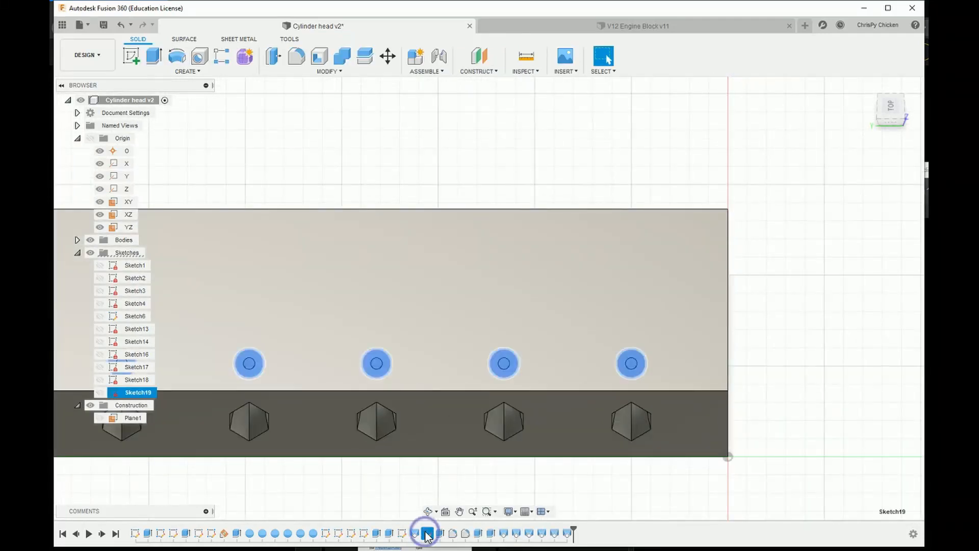
{"action": "left_click", "coordinate": [440, 533]}
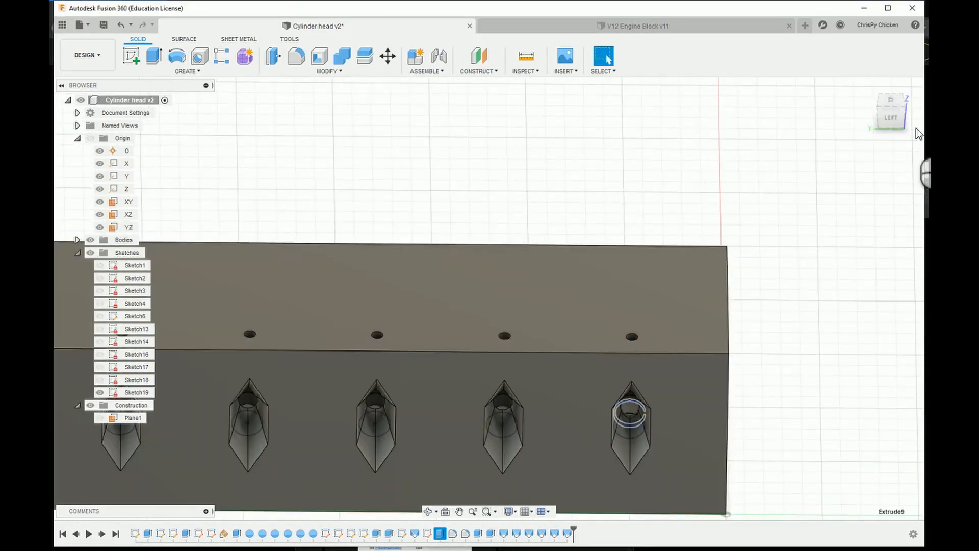
{"action": "left_click_drag", "start_coordinate": [919, 134], "coordinate": [795, 153]}
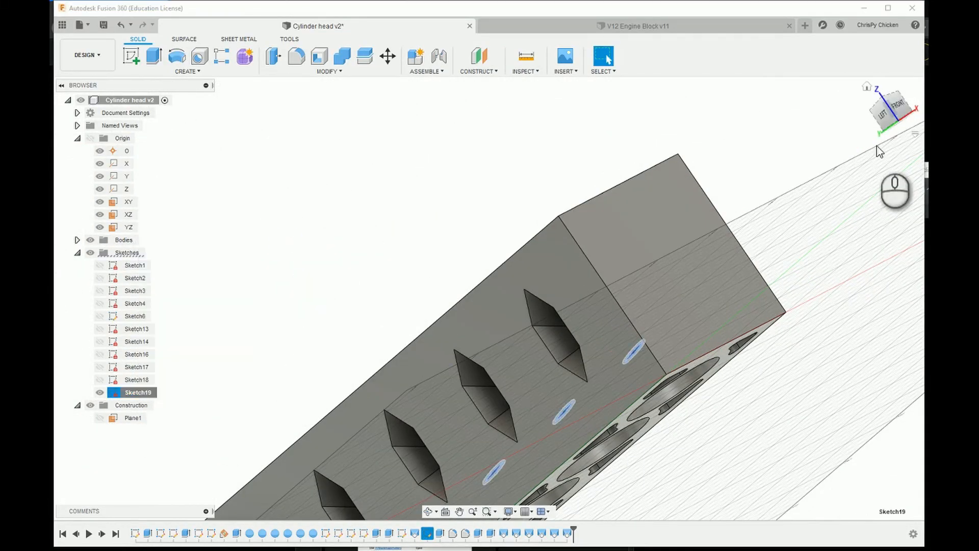
{"action": "left_click_drag", "start_coordinate": [882, 123], "coordinate": [338, 133]}
{"action": "left_click", "coordinate": [154, 56]}
{"action": "left_click", "coordinate": [531, 350]}
{"action": "left_click", "coordinate": [411, 335]}
{"action": "left_click", "coordinate": [290, 321]}
{"action": "left_click", "coordinate": [169, 306]}
{"action": "middle_click_drag", "start_coordinate": [214, 311], "coordinate": [411, 335]}
{"action": "left_click", "coordinate": [250, 317]}
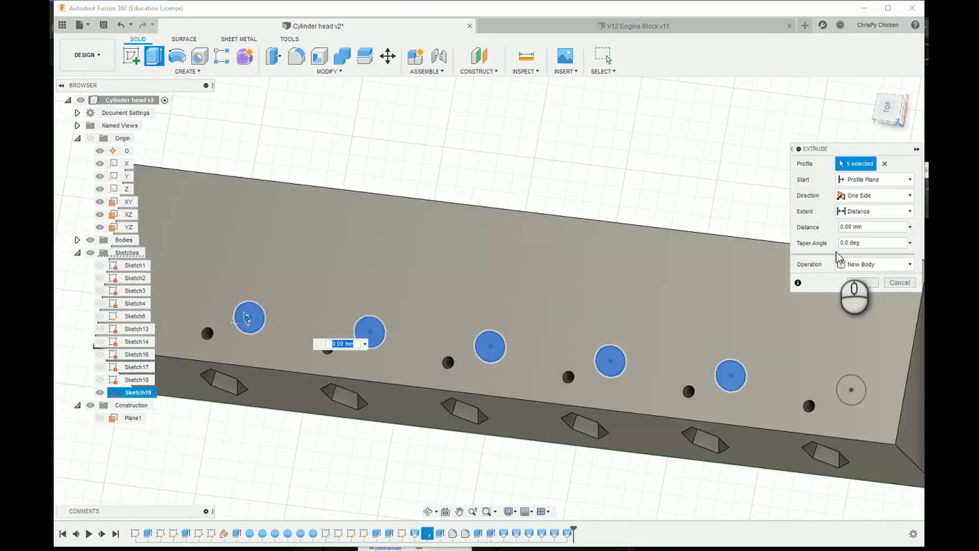
{"action": "left_click", "coordinate": [862, 298]}
Step: Fillet the circular edges of the newly cut valve recesses in the combustion chambers
{"action": "middle_click_drag", "start_coordinate": [254, 442], "coordinate": [555, 342], "text": "shift"}
{"action": "scroll", "coordinate": [354, 299], "scroll_direction": "up", "scroll_amount": 4}
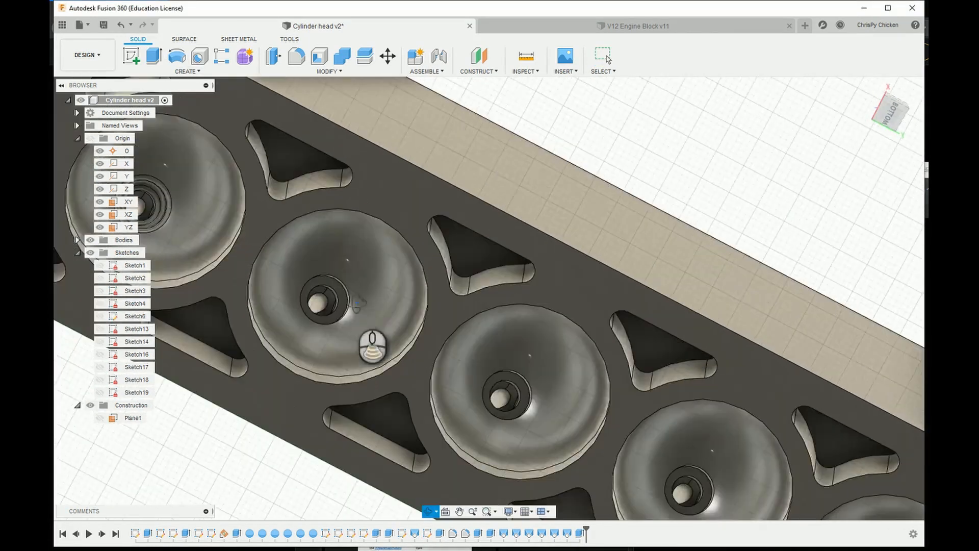
{"action": "left_click", "coordinate": [296, 56]}
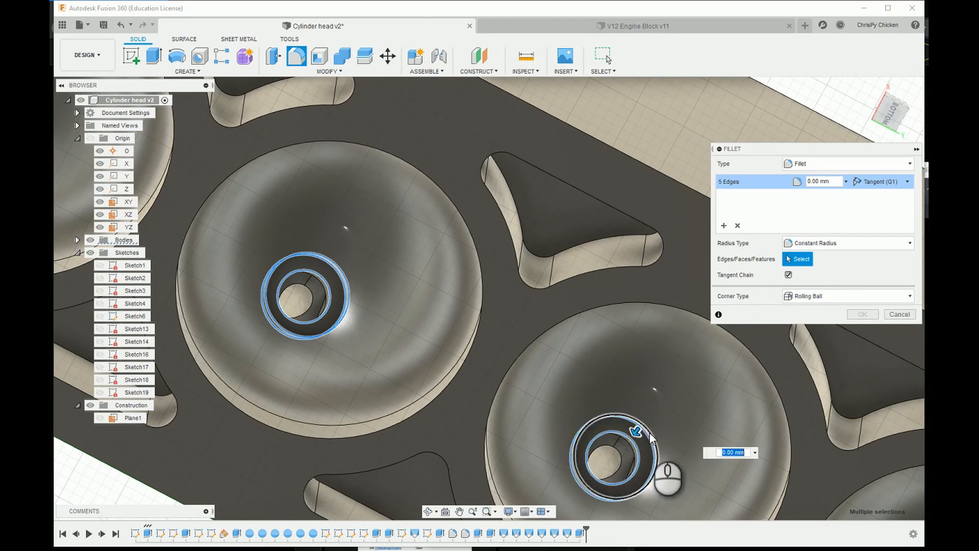
{"action": "left_click", "coordinate": [649, 432]}
{"action": "scroll", "coordinate": [649, 433], "scroll_direction": "down", "scroll_amount": 4}
{"action": "scroll", "coordinate": [701, 505], "scroll_direction": "up", "scroll_amount": 4}
{"action": "left_click", "coordinate": [576, 430]}
{"action": "scroll", "coordinate": [502, 403], "scroll_direction": "down", "scroll_amount": 4}
{"action": "scroll", "coordinate": [650, 500], "scroll_direction": "up", "scroll_amount": 4}
{"action": "left_click", "coordinate": [573, 345]}
{"action": "scroll", "coordinate": [499, 333], "scroll_direction": "down", "scroll_amount": 4}
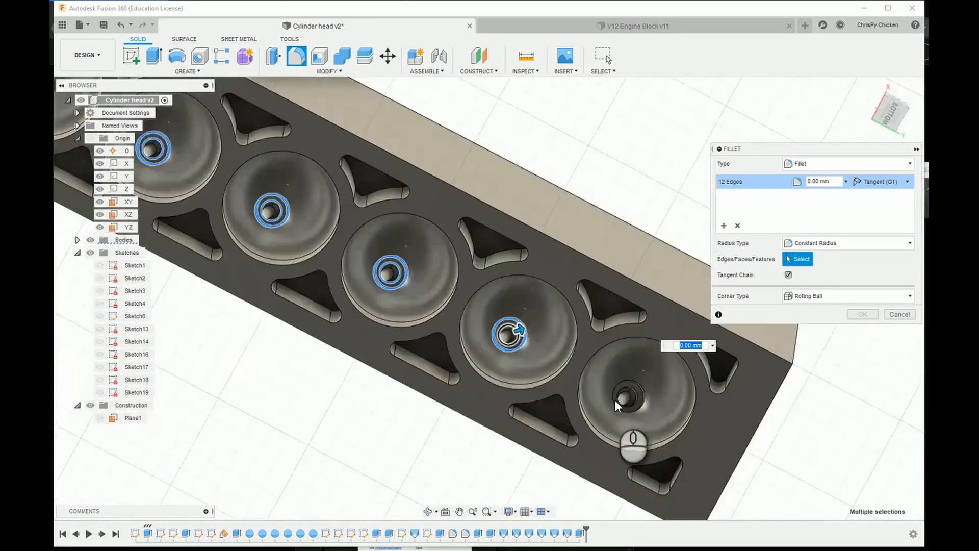
{"action": "scroll", "coordinate": [615, 400], "scroll_direction": "up", "scroll_amount": 4}
{"action": "left_click", "coordinate": [614, 366]}
{"action": "scroll", "coordinate": [411, 230], "scroll_direction": "down", "scroll_amount": 5}
{"action": "key", "text": "Return"}
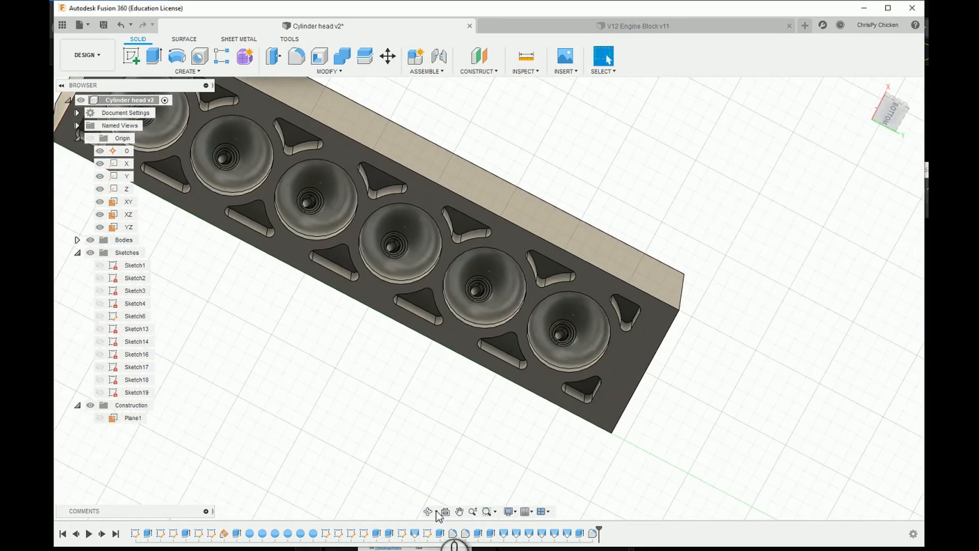
Step: Examine the filleted valve recesses from the underside of the combustion chambers
{"action": "left_click", "coordinate": [428, 511]}
{"action": "left_click_drag", "start_coordinate": [572, 356], "coordinate": [585, 317]}
{"action": "scroll", "coordinate": [398, 255], "scroll_direction": "up", "scroll_amount": 7}
{"action": "scroll", "coordinate": [371, 247], "scroll_direction": "down", "scroll_amount": 8}
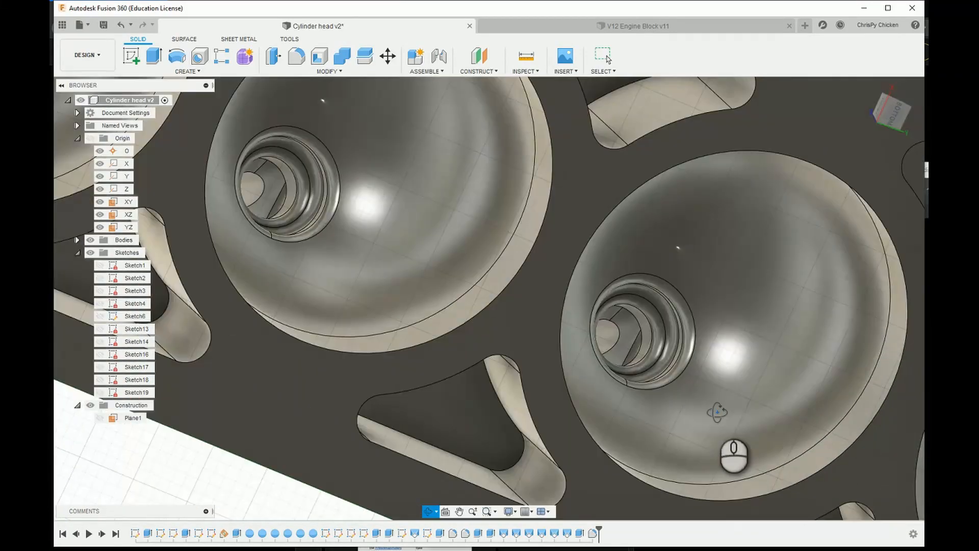
{"action": "key", "text": "Escape"}
{"action": "middle_click_drag", "start_coordinate": [620, 304], "coordinate": [435, 203]}
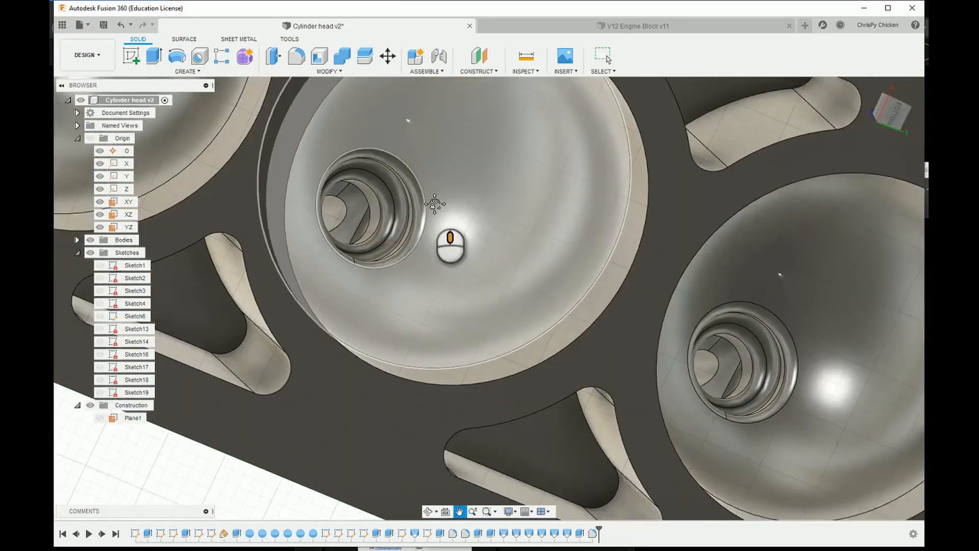
{"action": "middle_click_drag", "start_coordinate": [701, 327], "coordinate": [547, 266]}
{"action": "scroll", "coordinate": [742, 377], "scroll_direction": "down", "scroll_amount": 7}
{"action": "scroll", "coordinate": [250, 183], "scroll_direction": "up", "scroll_amount": 6}
{"action": "left_click", "coordinate": [429, 511]}
{"action": "left_click_drag", "start_coordinate": [454, 377], "coordinate": [660, 385]}
{"action": "key", "text": "Escape"}
{"action": "scroll", "coordinate": [468, 345], "scroll_direction": "up", "scroll_amount": 3}
Step: Examine the inside of a side port where the lofted faces meet the valve recess
{"action": "left_click", "coordinate": [895, 115]}
{"action": "scroll", "coordinate": [556, 423], "scroll_direction": "up", "scroll_amount": 5}
{"action": "left_click", "coordinate": [888, 98]}
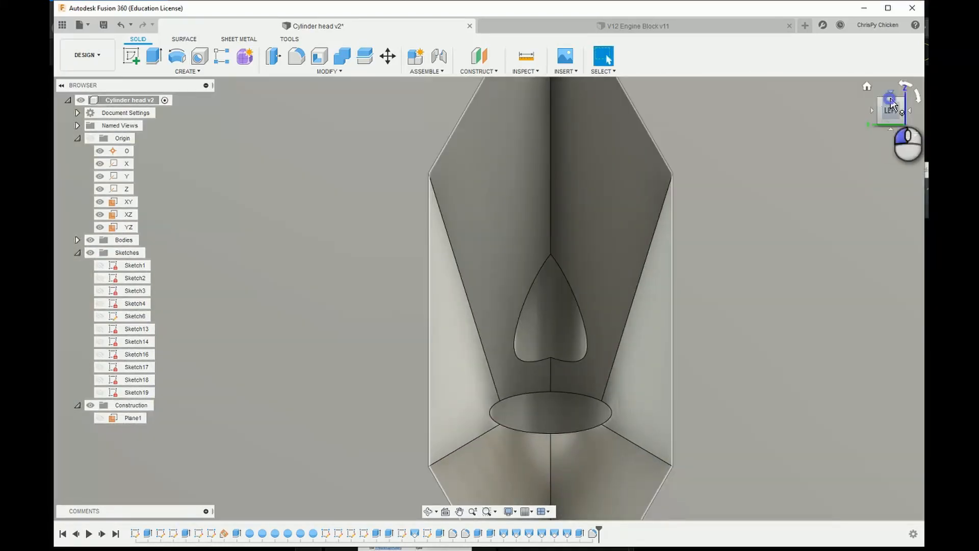
{"action": "scroll", "coordinate": [606, 150], "scroll_direction": "up", "scroll_amount": 6}
{"action": "left_click", "coordinate": [429, 511]}
{"action": "left_click_drag", "start_coordinate": [551, 356], "coordinate": [549, 306]}
{"action": "key", "text": "Escape"}
{"action": "scroll", "coordinate": [663, 262], "scroll_direction": "down", "scroll_amount": 4}
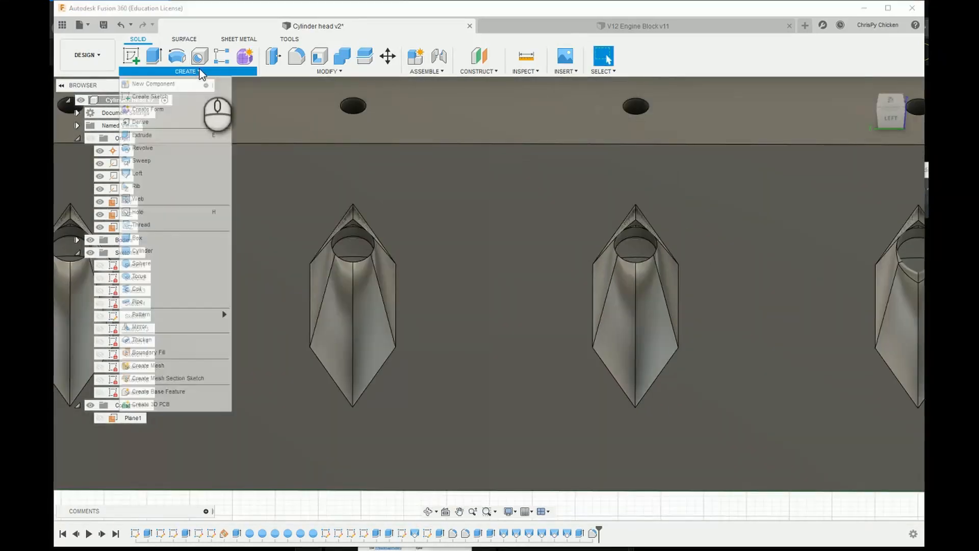
Step: Select the curved edges where the side ports' lofted faces meet the round valve recesses for a fillet
{"action": "left_click", "coordinate": [296, 56]}
{"action": "scroll", "coordinate": [666, 247], "scroll_direction": "up", "scroll_amount": 3}
{"action": "left_click", "coordinate": [557, 263]}
{"action": "left_click", "coordinate": [663, 257]}
{"action": "scroll", "coordinate": [669, 281], "scroll_direction": "down", "scroll_amount": 3}
{"action": "left_click", "coordinate": [347, 306]}
{"action": "left_click", "coordinate": [417, 302]}
{"action": "scroll", "coordinate": [587, 383], "scroll_direction": "down", "scroll_amount": 4}
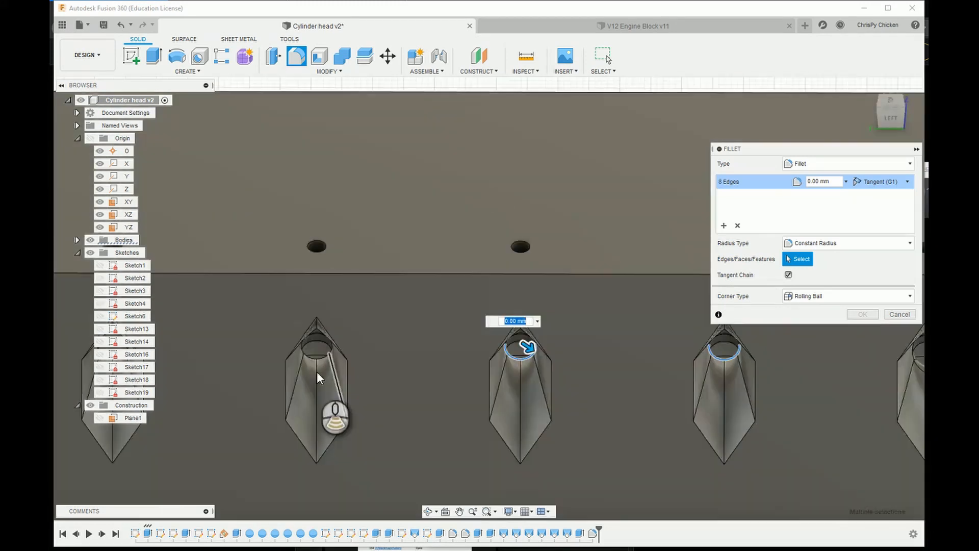
{"action": "scroll", "coordinate": [314, 373], "scroll_direction": "up", "scroll_amount": 4}
{"action": "left_click", "coordinate": [344, 332]}
{"action": "left_click", "coordinate": [387, 319]}
{"action": "scroll", "coordinate": [739, 398], "scroll_direction": "down", "scroll_amount": 4}
{"action": "scroll", "coordinate": [586, 423], "scroll_direction": "up", "scroll_amount": 2}
{"action": "left_click", "coordinate": [569, 376]}
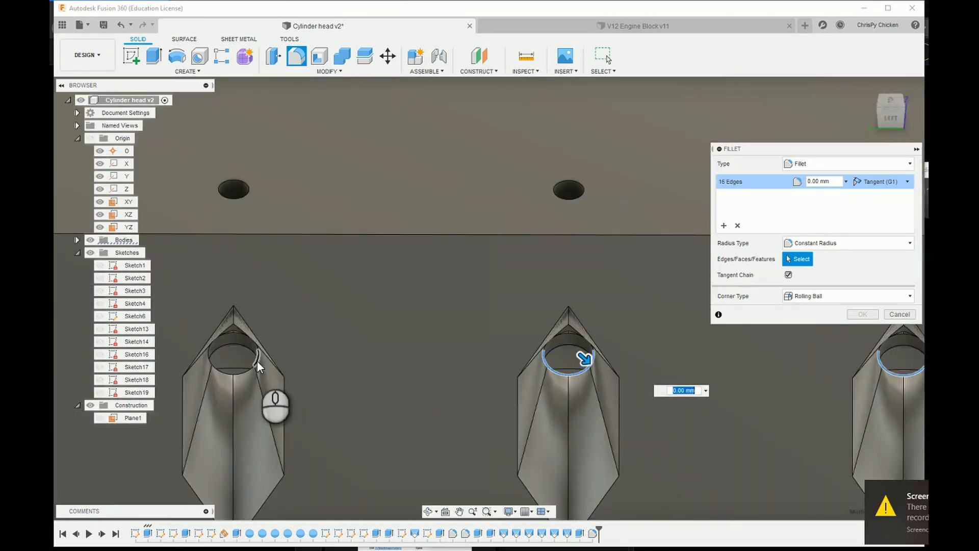
Step: Apply the 2 mm fillet to the hole rim edges inside the ports and save the cylinder head design
{"action": "key", "text": "Return"}
{"action": "middle_click_drag", "start_coordinate": [439, 277], "coordinate": [391, 266]}
{"action": "middle_click_drag", "start_coordinate": [509, 430], "coordinate": [494, 325]}
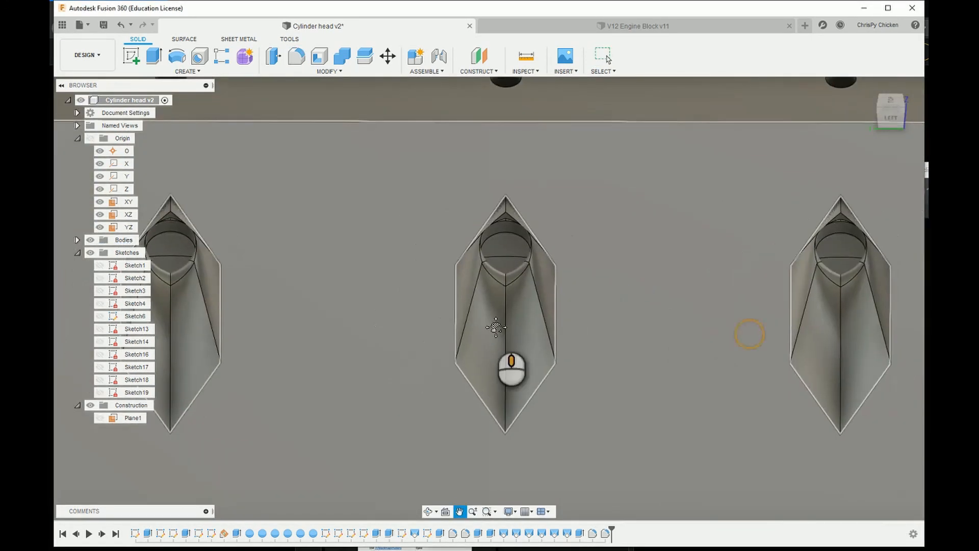
{"action": "scroll", "coordinate": [494, 336], "scroll_direction": "down", "scroll_amount": 6}
{"action": "left_click", "coordinate": [103, 24]}
Step: Find the sketch of the small holes on the cylinder head's upper face, Sketch14, and open it for editing
{"action": "scroll", "coordinate": [575, 326], "scroll_direction": "up", "scroll_amount": 2}
{"action": "middle_click_drag", "start_coordinate": [674, 365], "coordinate": [357, 148], "text": "shift"}
{"action": "middle_click_drag", "start_coordinate": [542, 309], "coordinate": [542, 306], "text": "shift"}
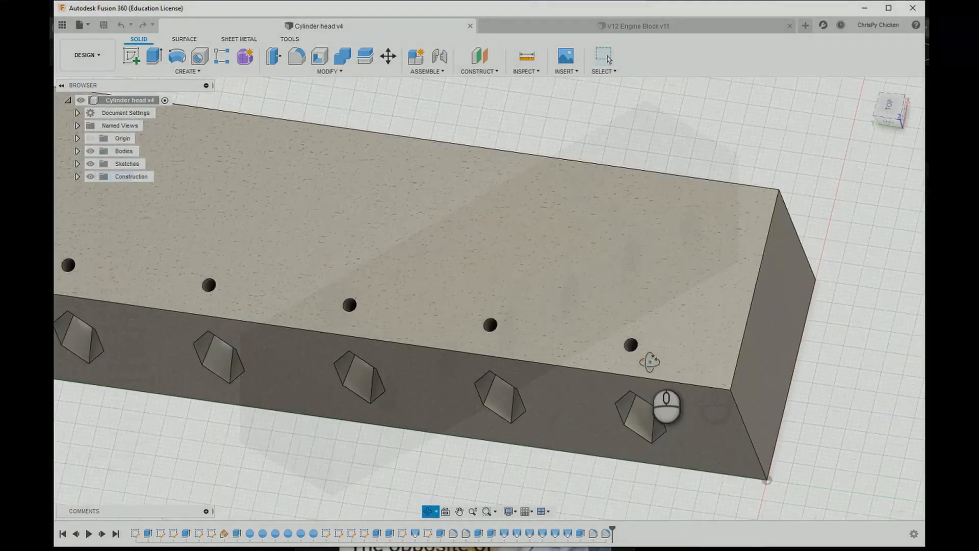
{"action": "left_click", "coordinate": [77, 163]}
{"action": "left_click", "coordinate": [100, 264]}
{"action": "left_click", "coordinate": [100, 240]}
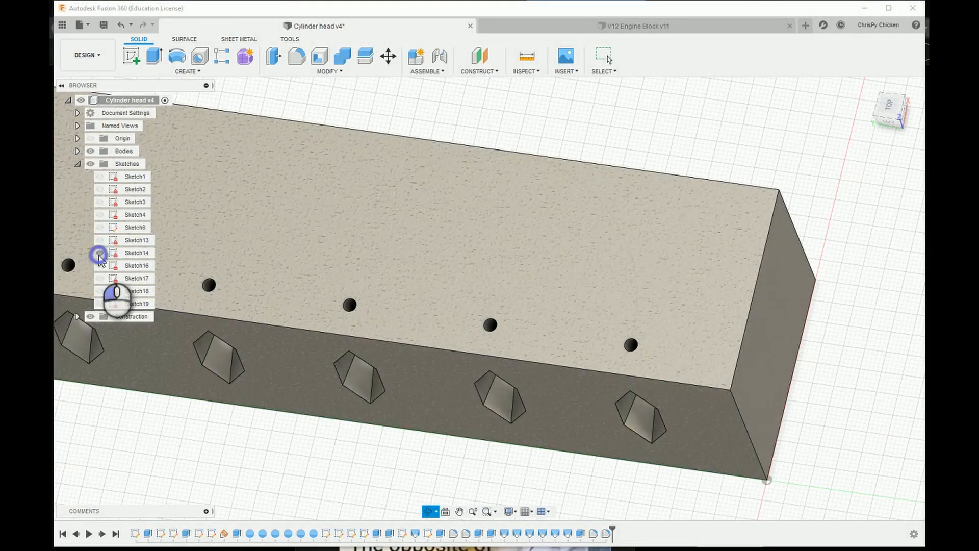
{"action": "double_click", "coordinate": [135, 253]}
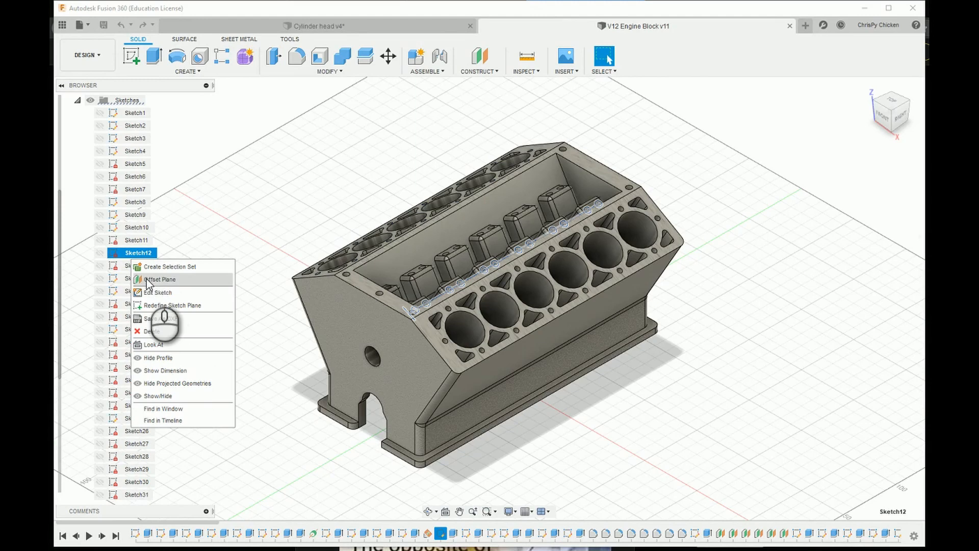
Step: Switch to the V12 Engine Block design, open Sketch12 for editing and examine the spacing and diameter of its hole pairs
{"action": "left_click", "coordinate": [157, 293]}
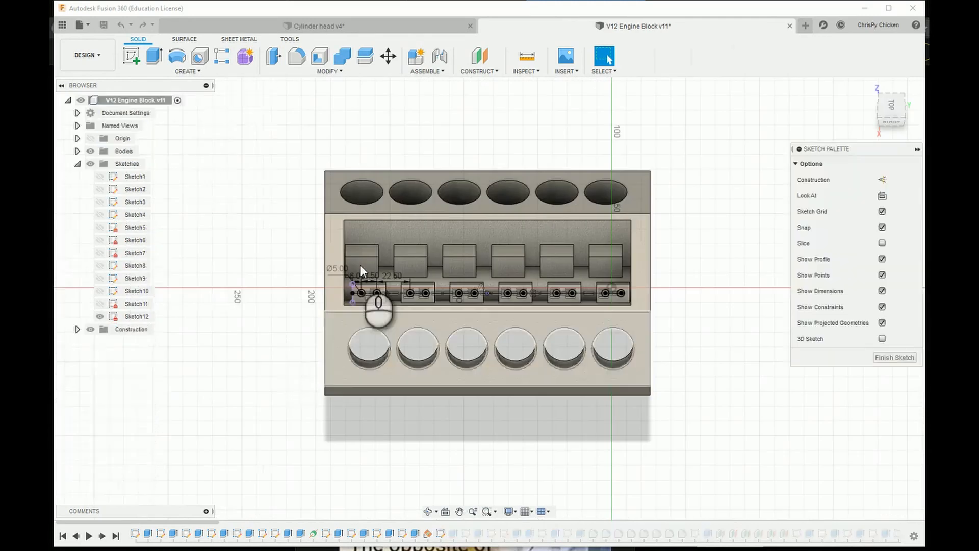
{"action": "scroll", "coordinate": [602, 267], "scroll_direction": "up", "scroll_amount": 10}
{"action": "scroll", "coordinate": [612, 398], "scroll_direction": "down", "scroll_amount": 3}
{"action": "left_click", "coordinate": [602, 399]}
{"action": "scroll", "coordinate": [567, 390], "scroll_direction": "up", "scroll_amount": 3}
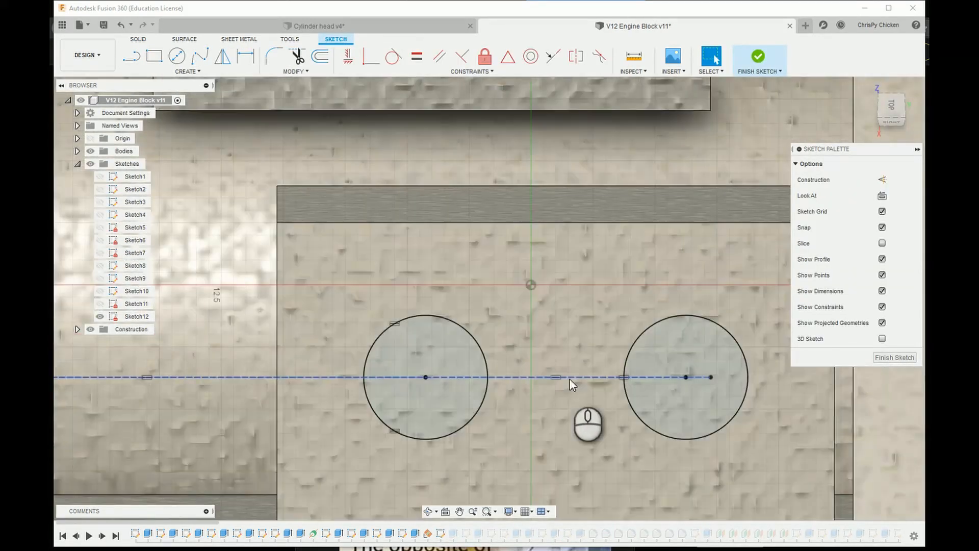
{"action": "scroll", "coordinate": [583, 398], "scroll_direction": "down", "scroll_amount": 4}
{"action": "left_click", "coordinate": [635, 390]}
{"action": "scroll", "coordinate": [560, 406], "scroll_direction": "up", "scroll_amount": 5}
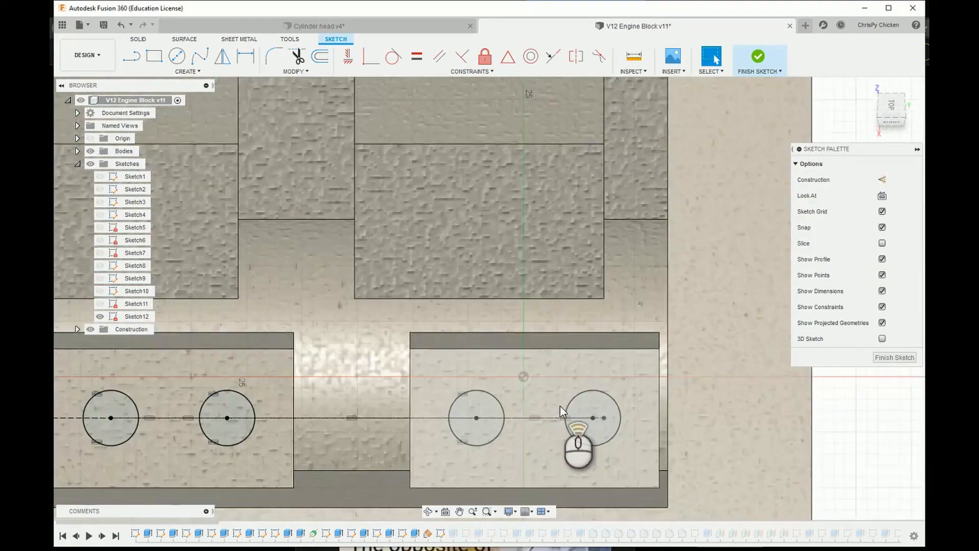
{"action": "scroll", "coordinate": [519, 418], "scroll_direction": "down", "scroll_amount": 8}
{"action": "scroll", "coordinate": [349, 400], "scroll_direction": "up", "scroll_amount": 4}
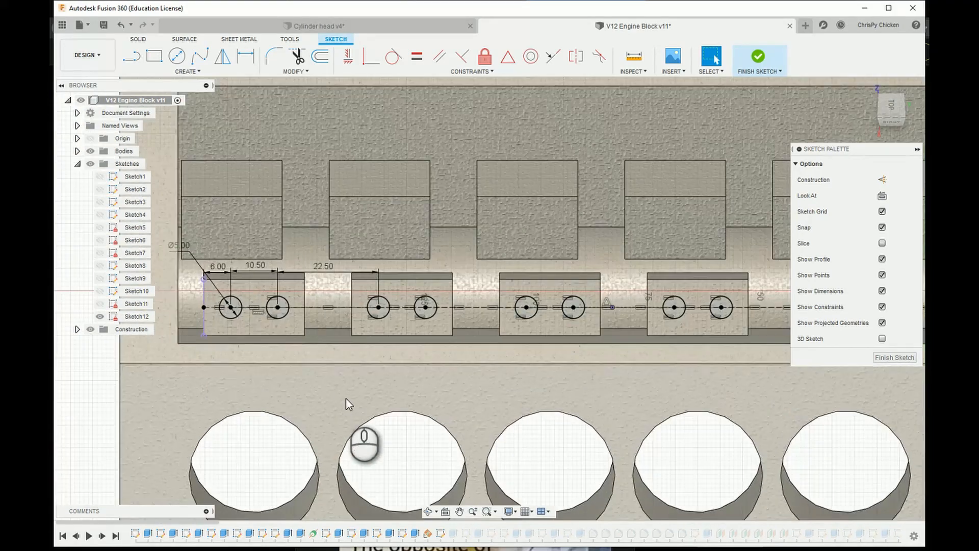
{"action": "scroll", "coordinate": [256, 332], "scroll_direction": "down", "scroll_amount": 3}
{"action": "scroll", "coordinate": [270, 306], "scroll_direction": "up", "scroll_amount": 5}
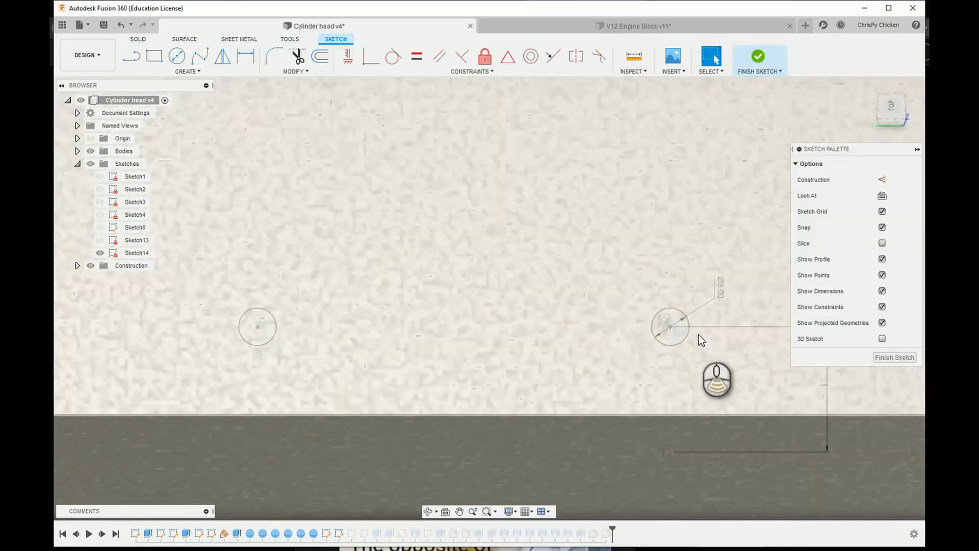
Step: Back in the cylinder head's Sketch14, move the first 3 mm hole circle off its port's centreline toward the near end
{"action": "scroll", "coordinate": [699, 335], "scroll_direction": "up", "scroll_amount": 2}
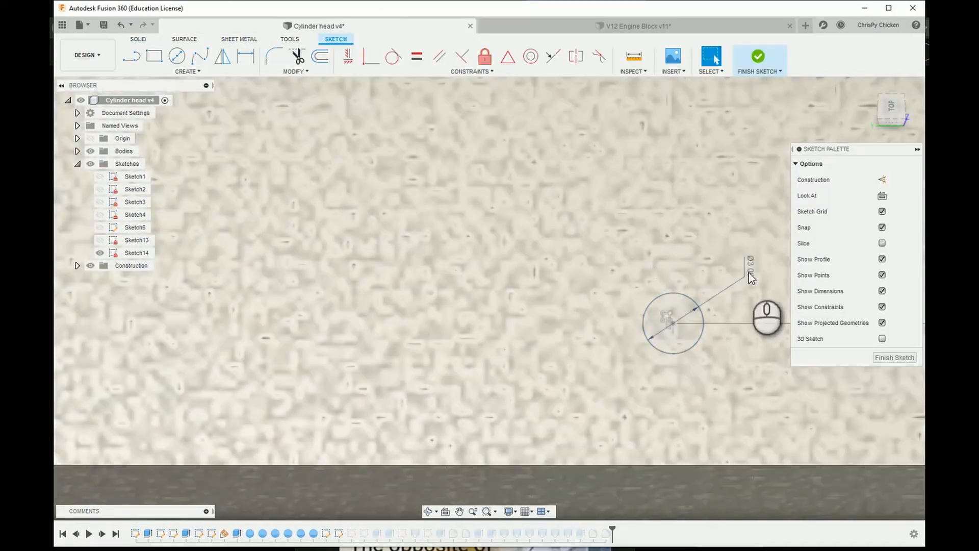
{"action": "scroll", "coordinate": [666, 325], "scroll_direction": "down", "scroll_amount": 5}
{"action": "scroll", "coordinate": [639, 418], "scroll_direction": "up", "scroll_amount": 4}
{"action": "left_click", "coordinate": [561, 331]}
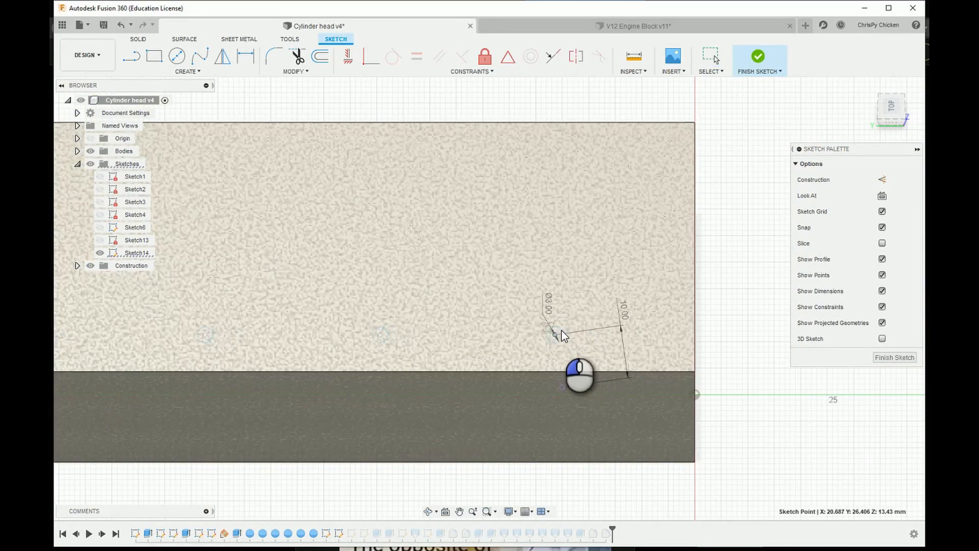
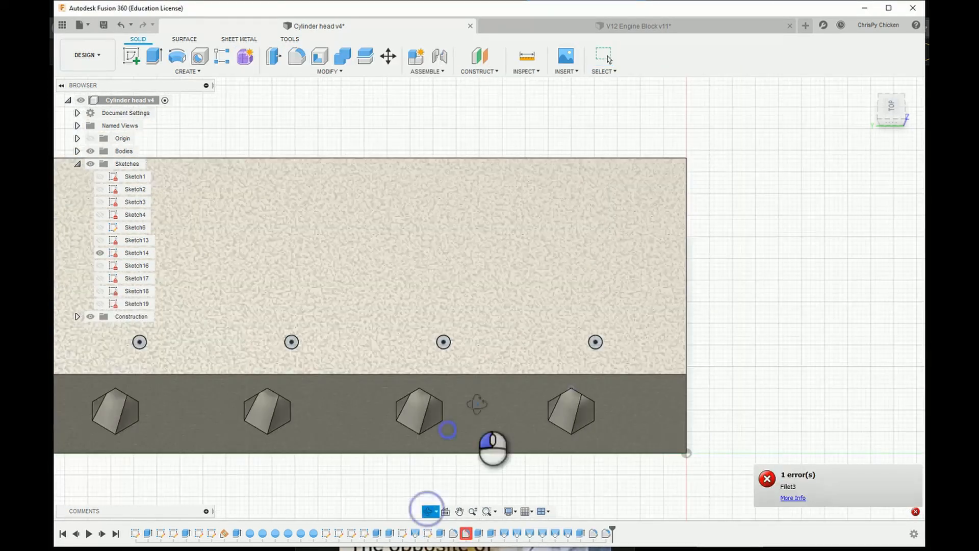
Step: Open the failed fillet Fillet3 for editing, check its edge selection and close it
{"action": "mouse_move", "coordinate": [475, 404]}
{"action": "middle_mouse_down", "text": "shift"}
{"action": "mouse_move", "coordinate": [495, 355]}
{"action": "mouse_move", "coordinate": [487, 397]}
{"action": "middle_mouse_up", "text": "shift"}
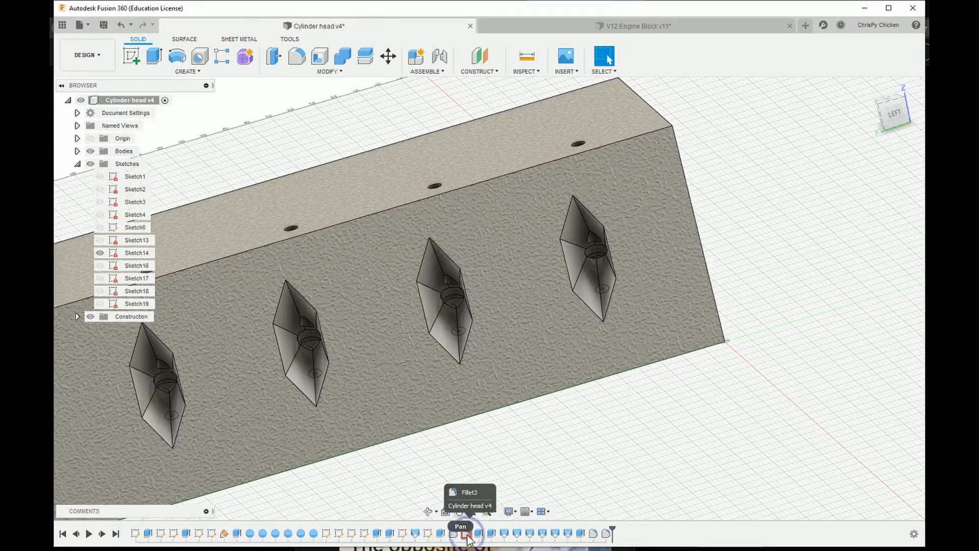
{"action": "double_click", "coordinate": [466, 534]}
{"action": "scroll", "coordinate": [560, 446], "scroll_direction": "up", "scroll_amount": 10}
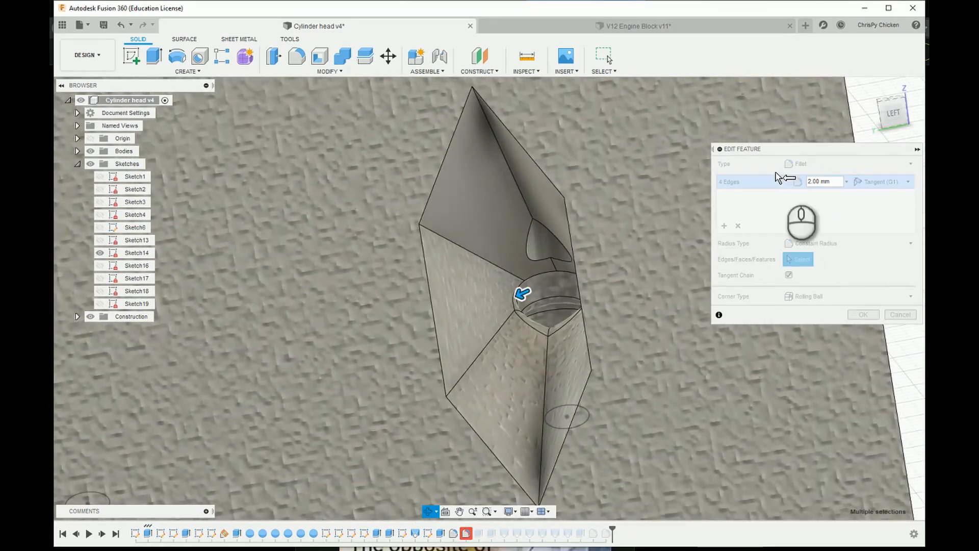
{"action": "key", "text": "Escape"}
Step: Examine the ports and the holes running into them along the cylinder head from several angles
{"action": "scroll", "coordinate": [479, 331], "scroll_direction": "down", "scroll_amount": 10}
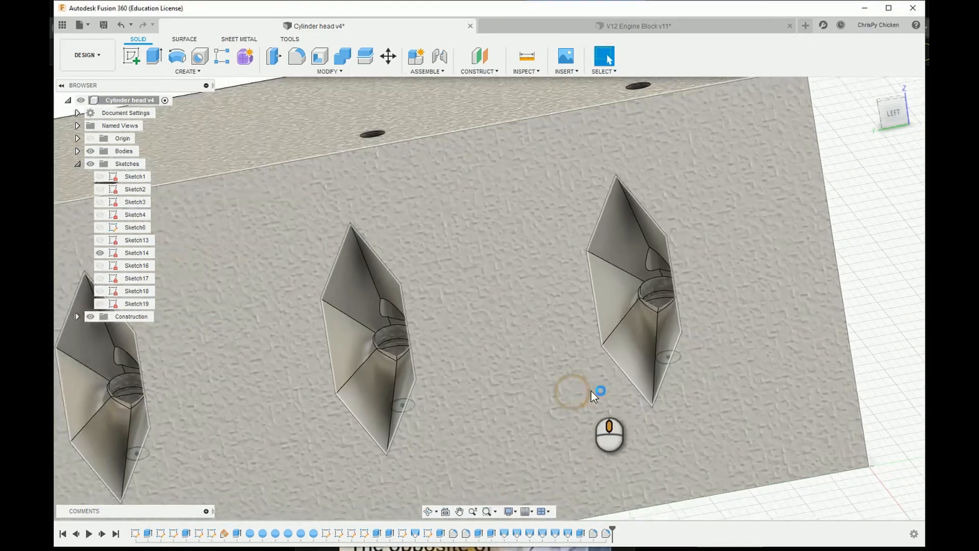
{"action": "scroll", "coordinate": [714, 319], "scroll_direction": "up", "scroll_amount": 5}
{"action": "scroll", "coordinate": [573, 304], "scroll_direction": "down", "scroll_amount": 5}
{"action": "scroll", "coordinate": [507, 332], "scroll_direction": "up", "scroll_amount": 3}
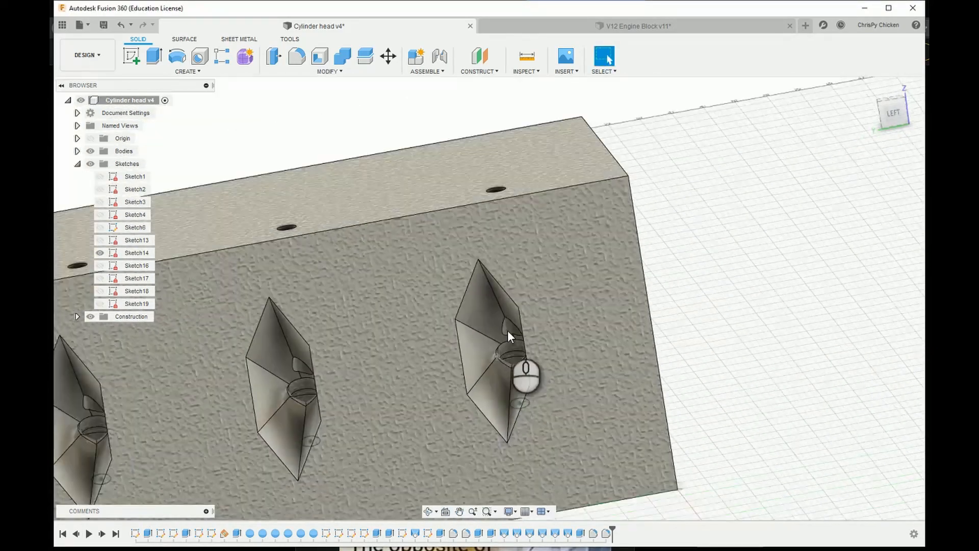
{"action": "scroll", "coordinate": [604, 388], "scroll_direction": "down", "scroll_amount": 3}
{"action": "left_click_drag", "start_coordinate": [604, 389], "coordinate": [455, 308]}
{"action": "scroll", "coordinate": [535, 321], "scroll_direction": "up", "scroll_amount": 4}
{"action": "left_click_drag", "start_coordinate": [535, 321], "coordinate": [571, 278]}
{"action": "scroll", "coordinate": [552, 406], "scroll_direction": "down", "scroll_amount": 6}
{"action": "scroll", "coordinate": [530, 367], "scroll_direction": "up", "scroll_amount": 2}
{"action": "left_click_drag", "start_coordinate": [515, 352], "coordinate": [506, 392]}
{"action": "scroll", "coordinate": [506, 408], "scroll_direction": "down", "scroll_amount": 4}
{"action": "scroll", "coordinate": [254, 432], "scroll_direction": "up", "scroll_amount": 4}
{"action": "scroll", "coordinate": [255, 433], "scroll_direction": "down", "scroll_amount": 3}
{"action": "left_click_drag", "start_coordinate": [414, 406], "coordinate": [448, 392]}
Step: Abandon an offset plane and try to delete Body2 from the cylinder head
{"action": "left_click", "coordinate": [479, 56]}
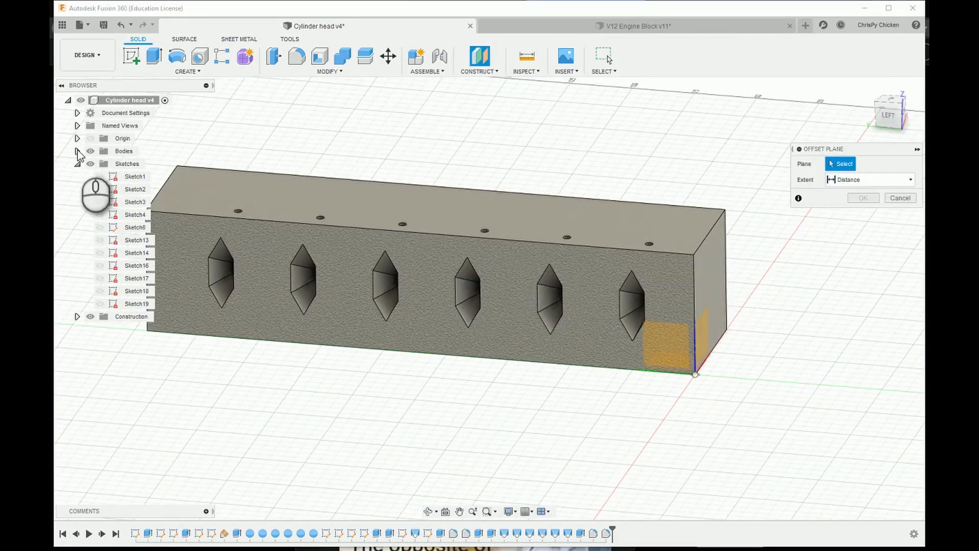
{"action": "key", "text": "Escape"}
{"action": "left_click", "coordinate": [119, 164]}
{"action": "middle_click_drag", "start_coordinate": [458, 408], "coordinate": [464, 387], "text": "shift"}
{"action": "left_click", "coordinate": [135, 178]}
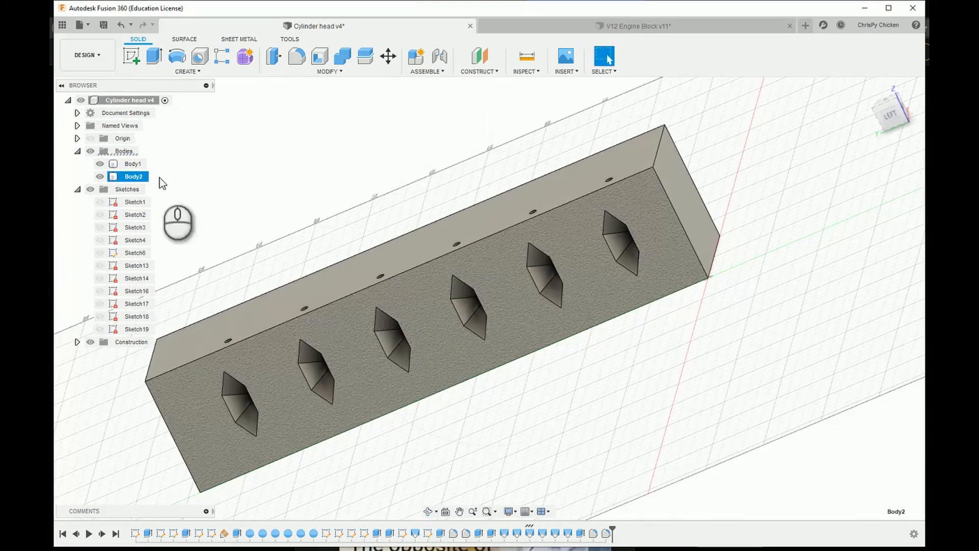
{"action": "right_click", "coordinate": [131, 176]}
{"action": "left_click", "coordinate": [158, 311]}
{"action": "left_click", "coordinate": [453, 300]}
Step: Check the row of lofted ports and undo the deletion of Body2
{"action": "middle_click_drag", "start_coordinate": [430, 489], "coordinate": [390, 278], "text": "shift"}
{"action": "middle_click_drag", "start_coordinate": [433, 498], "coordinate": [237, 226], "text": "shift"}
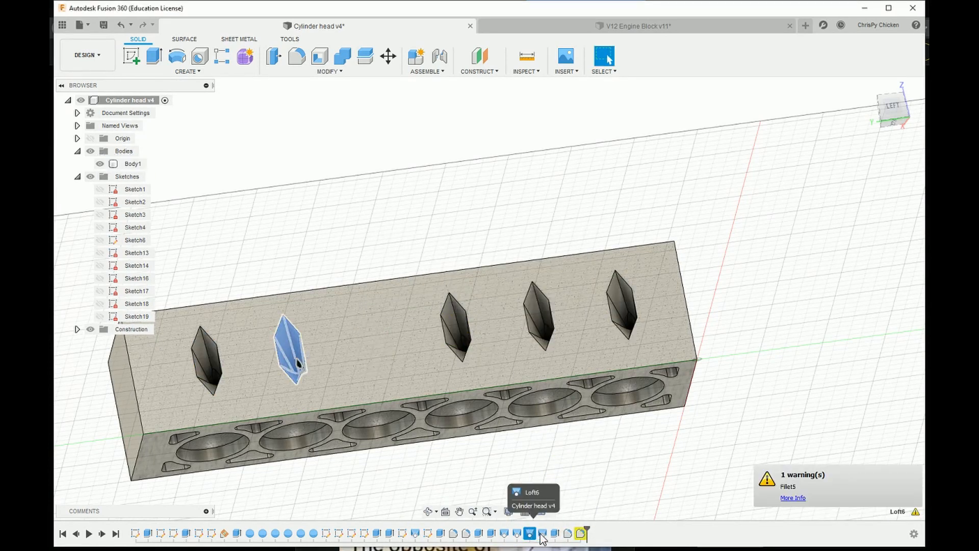
{"action": "key", "text": "ctrl+z"}
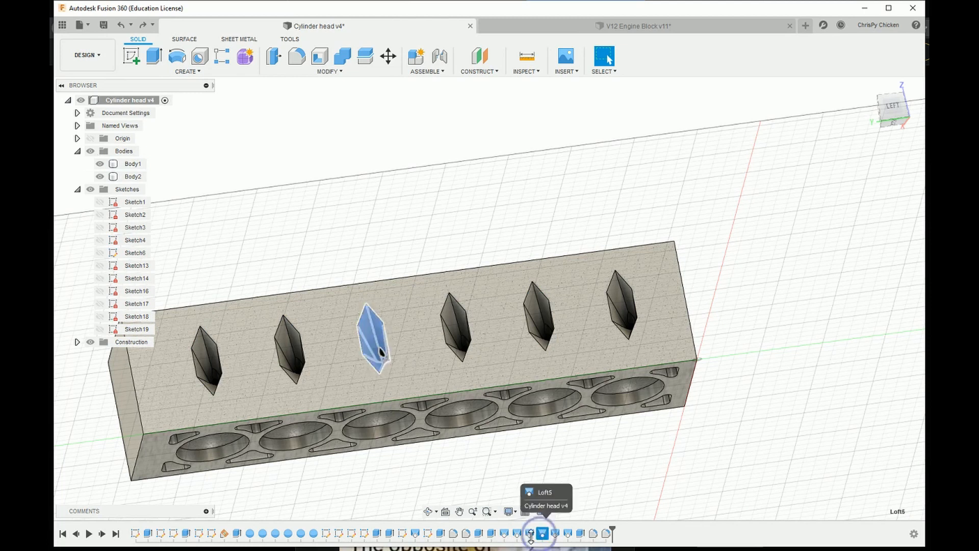
Step: Change the operation of the port loft Loft5 to Cut
{"action": "left_click", "coordinate": [572, 439]}
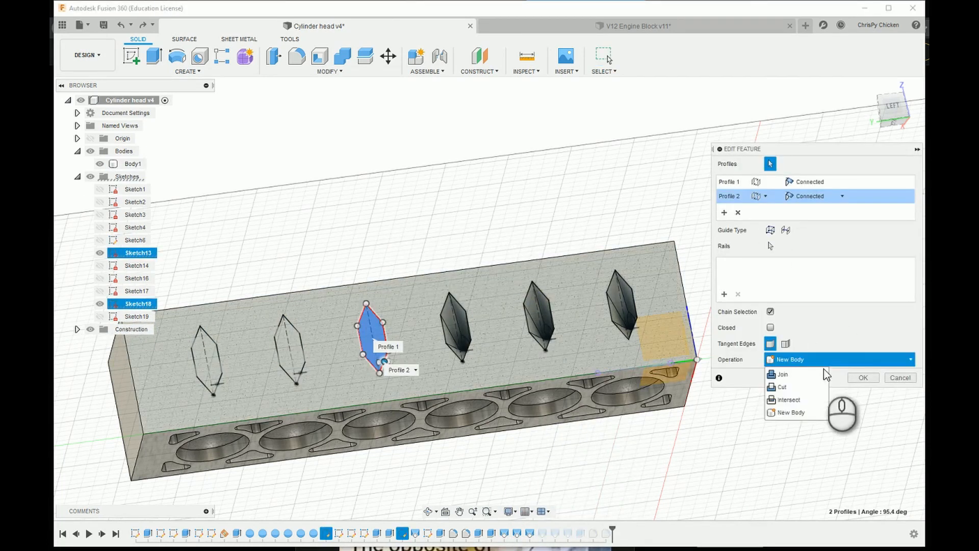
{"action": "left_click", "coordinate": [808, 386]}
{"action": "left_click", "coordinate": [863, 393]}
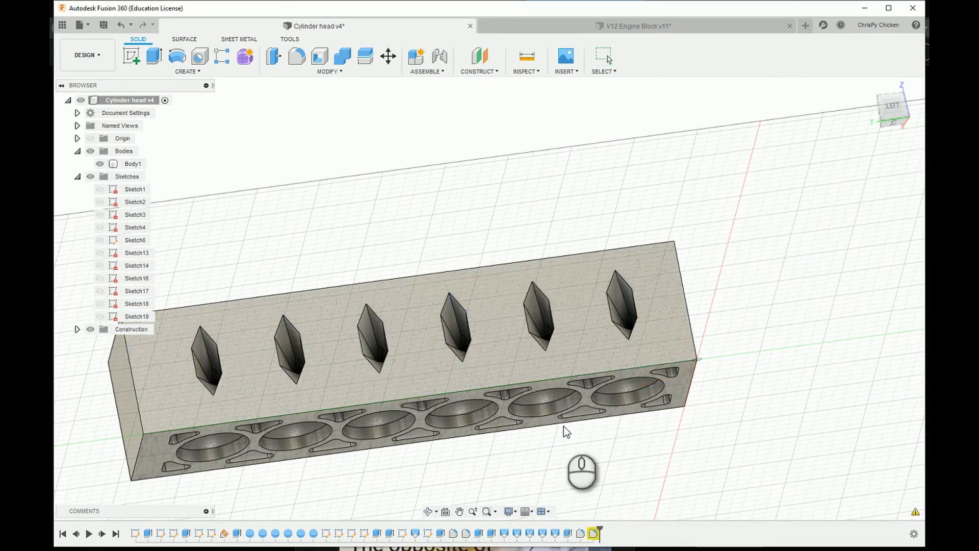
Step: Open the last port fillet for editing, clear its edge selection and select the hole rim edges in the first port
{"action": "left_click", "coordinate": [623, 426]}
{"action": "scroll", "coordinate": [386, 344], "scroll_direction": "up", "scroll_amount": 10}
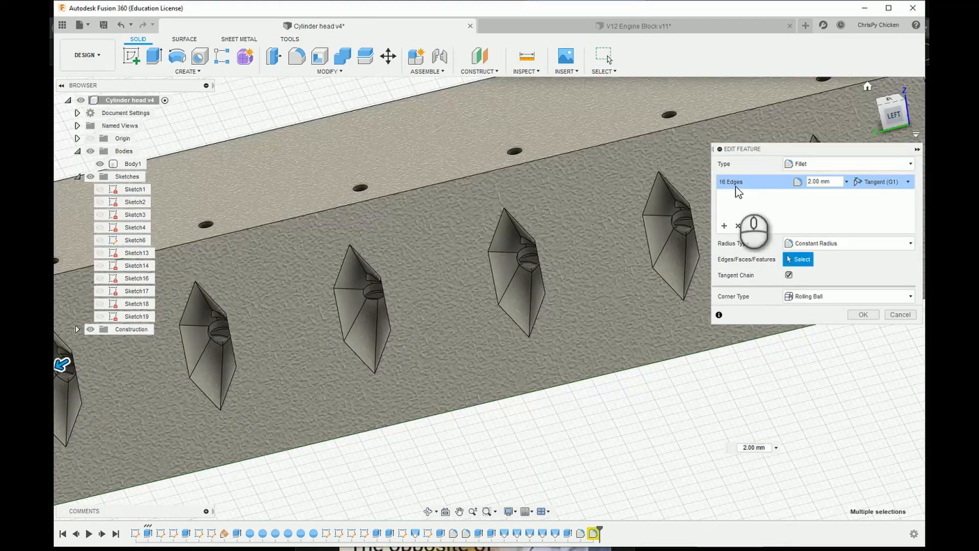
{"action": "scroll", "coordinate": [382, 329], "scroll_direction": "up", "scroll_amount": 5}
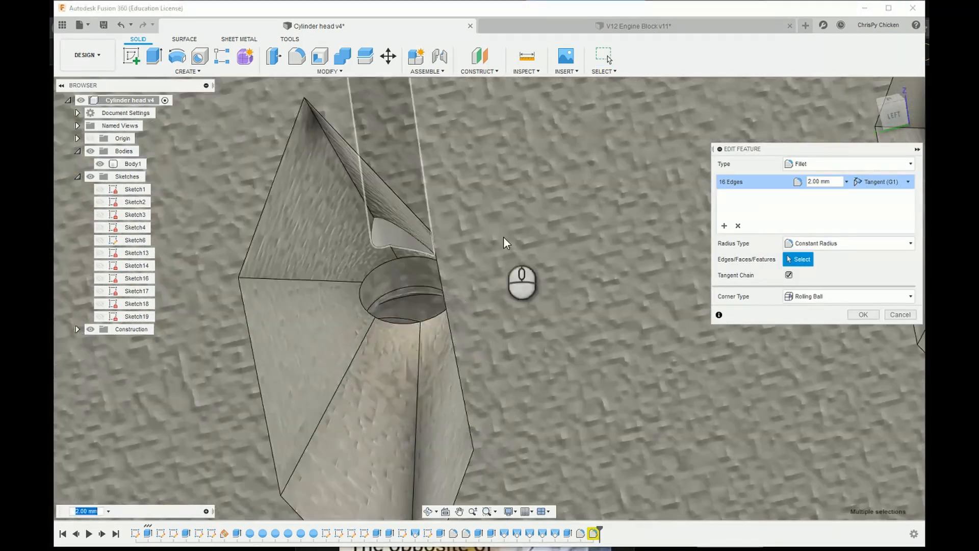
{"action": "scroll", "coordinate": [387, 321], "scroll_direction": "up", "scroll_amount": 4}
{"action": "left_click", "coordinate": [396, 315]}
{"action": "scroll", "coordinate": [466, 304], "scroll_direction": "down", "scroll_amount": 8}
{"action": "scroll", "coordinate": [240, 363], "scroll_direction": "up", "scroll_amount": 4}
{"action": "left_click", "coordinate": [234, 366]}
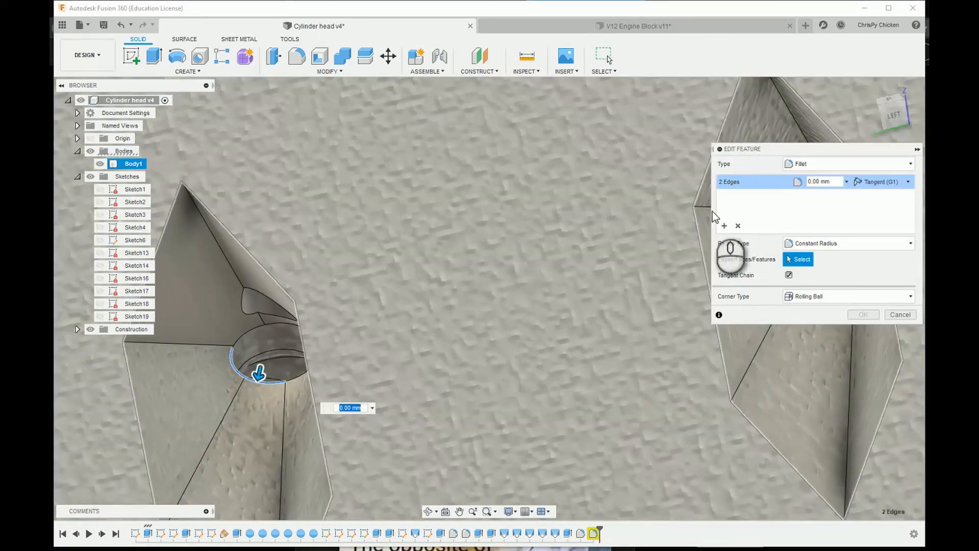
Step: Add the hole rim edges of the next ports along the row to the fillet selection
{"action": "scroll", "coordinate": [250, 382], "scroll_direction": "down", "scroll_amount": 3}
{"action": "middle_click_drag", "start_coordinate": [245, 393], "coordinate": [496, 350]}
{"action": "scroll", "coordinate": [495, 391], "scroll_direction": "down", "scroll_amount": 1}
{"action": "scroll", "coordinate": [495, 390], "scroll_direction": "up", "scroll_amount": 3}
{"action": "scroll", "coordinate": [646, 382], "scroll_direction": "down", "scroll_amount": 5}
{"action": "left_click", "coordinate": [645, 290]}
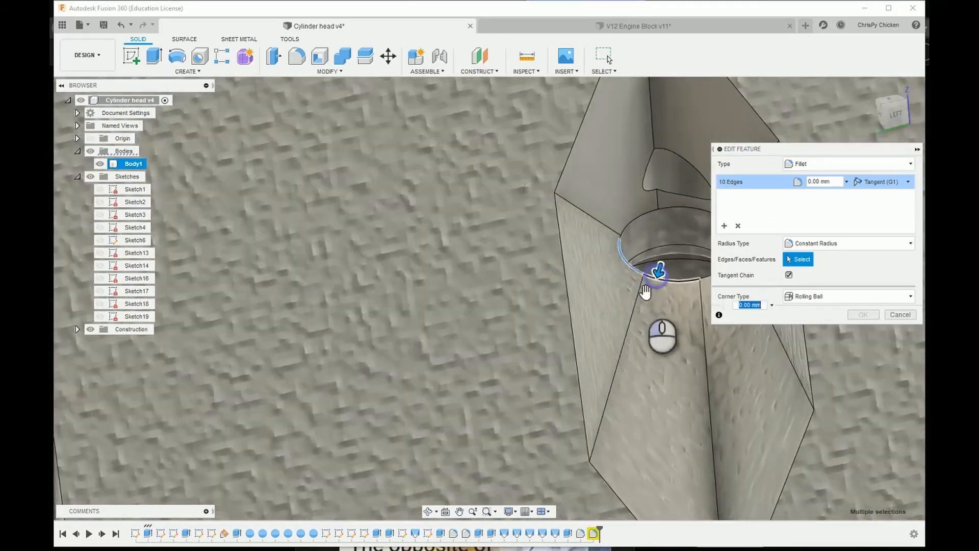
{"action": "scroll", "coordinate": [576, 387], "scroll_direction": "up", "scroll_amount": 7}
{"action": "scroll", "coordinate": [668, 359], "scroll_direction": "down", "scroll_amount": 7}
{"action": "left_click", "coordinate": [682, 352]}
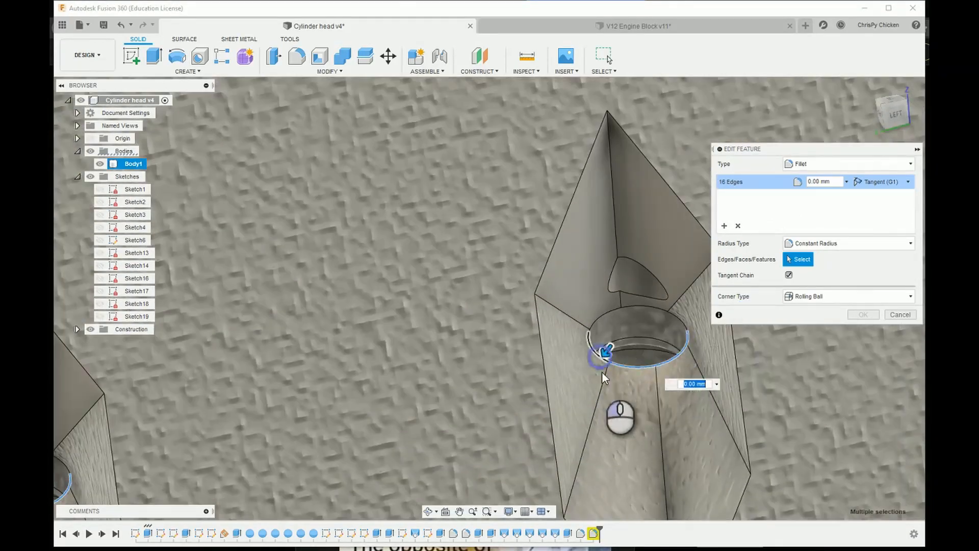
Step: Select the remaining port hole rim edges and set the fillet radius to 2 mm
{"action": "scroll", "coordinate": [602, 375], "scroll_direction": "down", "scroll_amount": 6}
{"action": "scroll", "coordinate": [321, 414], "scroll_direction": "up", "scroll_amount": 6}
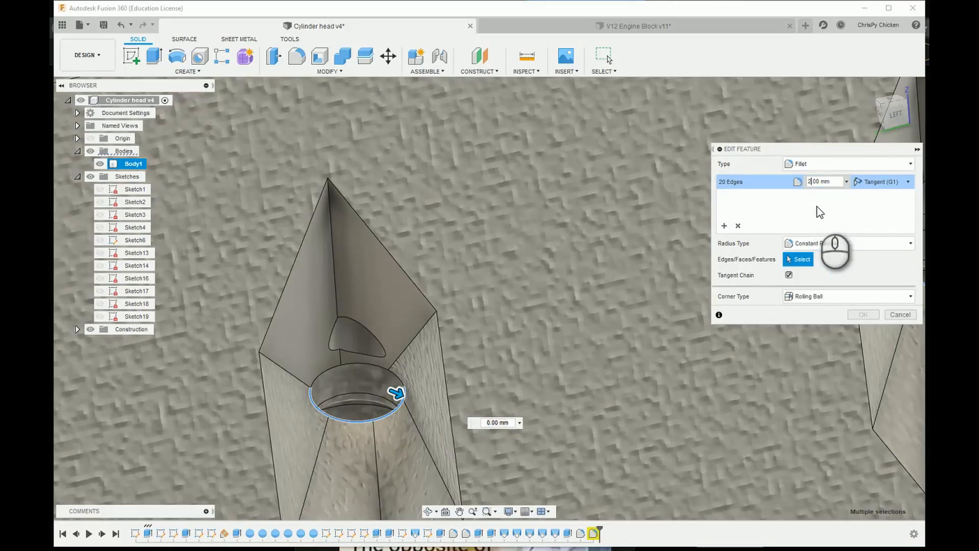
{"action": "key", "text": "Return"}
Step: Start a new sketch on the cylinder head's long face opposite the ports
{"action": "scroll", "coordinate": [566, 323], "scroll_direction": "down", "scroll_amount": 6}
{"action": "scroll", "coordinate": [739, 310], "scroll_direction": "up", "scroll_amount": 4}
{"action": "middle_click_drag", "start_coordinate": [828, 263], "coordinate": [704, 263]}
{"action": "scroll", "coordinate": [664, 298], "scroll_direction": "down", "scroll_amount": 3}
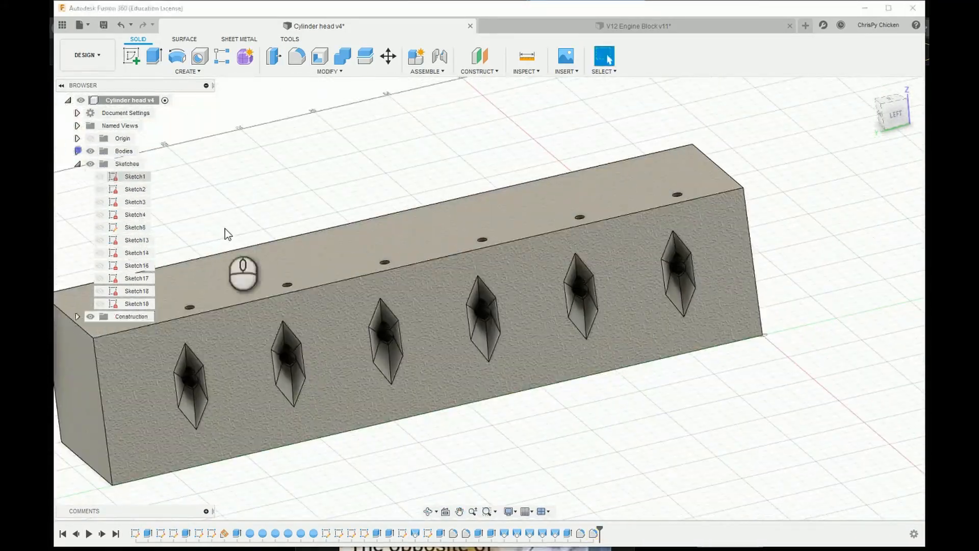
{"action": "left_click", "coordinate": [428, 511]}
{"action": "left_click_drag", "start_coordinate": [505, 326], "coordinate": [692, 250]}
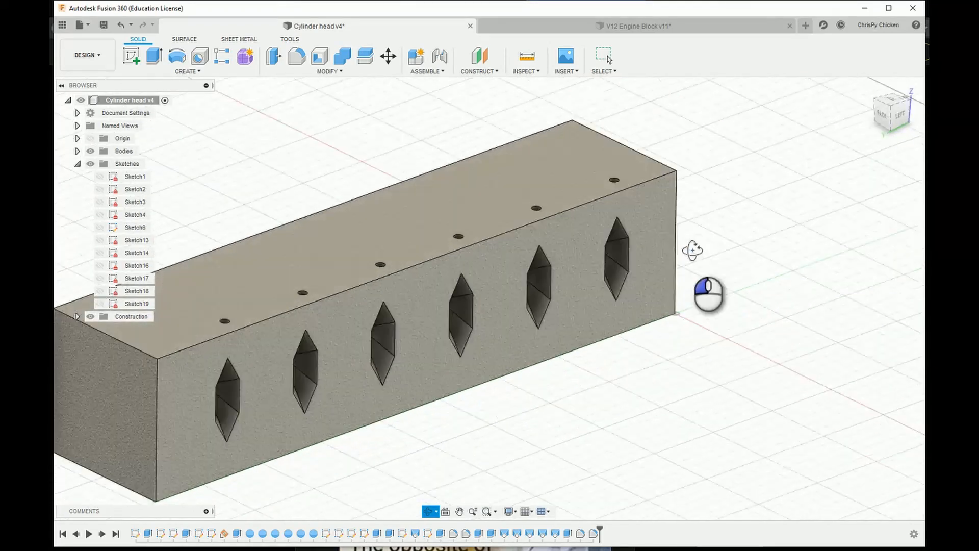
{"action": "left_click", "coordinate": [422, 327]}
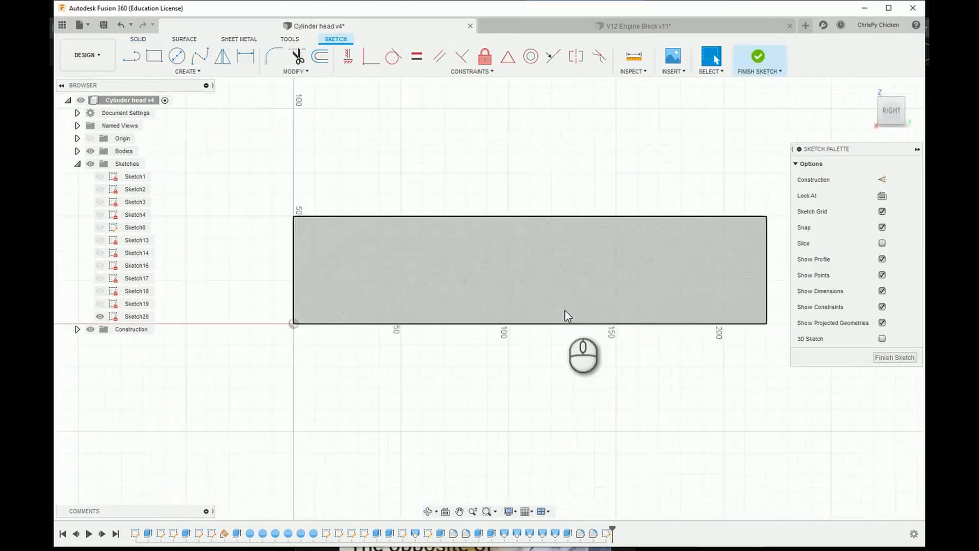
{"action": "scroll", "coordinate": [471, 245], "scroll_direction": "up", "scroll_amount": 3}
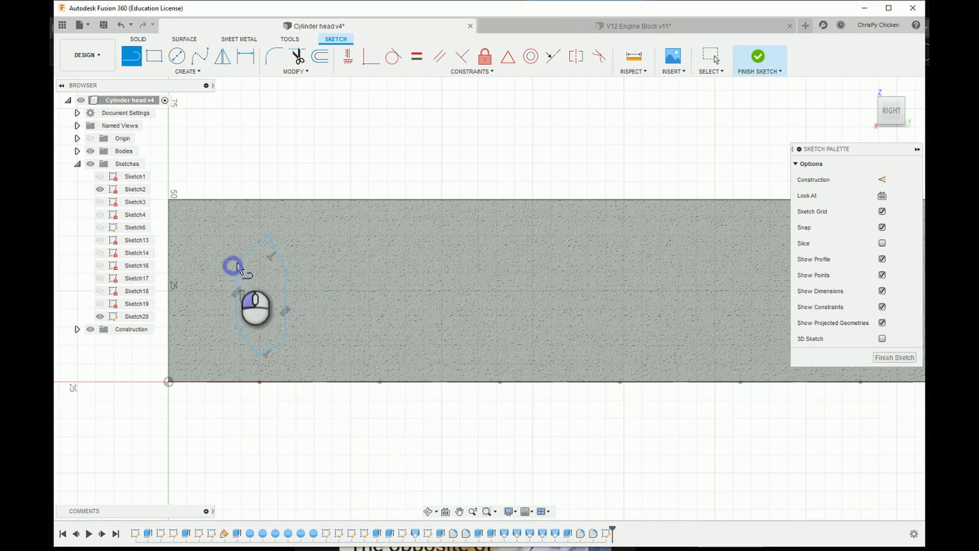
Step: Sketch a six-sided port outline with a vertical line joining its upper and lower corners, and dimension one vertical side
{"action": "left_click", "coordinate": [264, 352]}
{"action": "scroll", "coordinate": [259, 322], "scroll_direction": "up", "scroll_amount": 2}
{"action": "left_click", "coordinate": [246, 56]}
{"action": "left_click", "coordinate": [224, 275]}
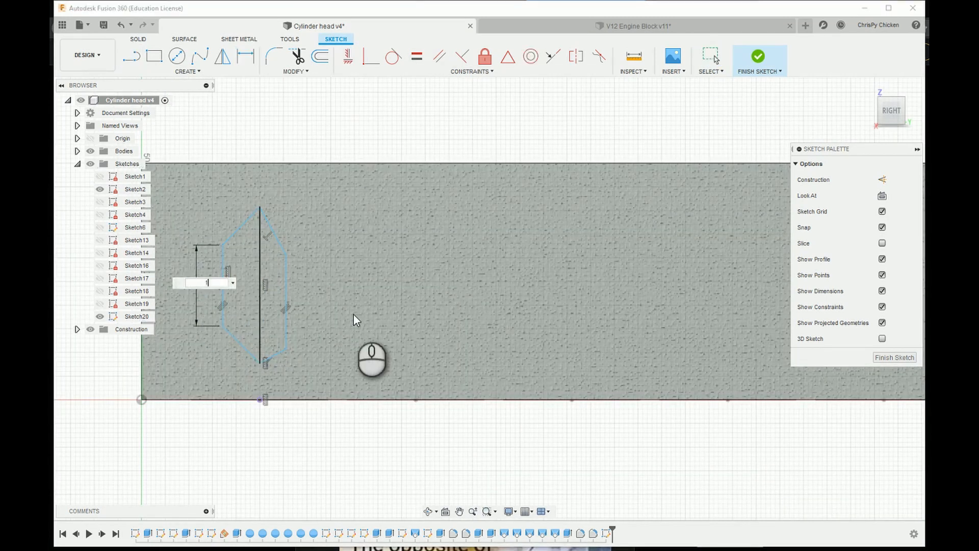
Step: Leave the sketch and check the earlier sketches Sketch3 and Sketch6 as references for the port outline
{"action": "left_click", "coordinate": [127, 202]}
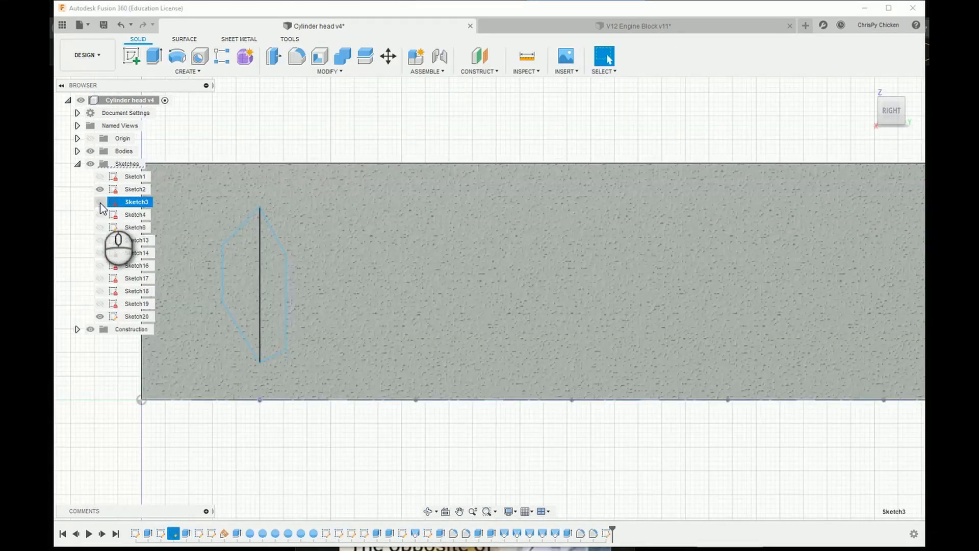
{"action": "left_click", "coordinate": [101, 227]}
{"action": "scroll", "coordinate": [464, 320], "scroll_direction": "down", "scroll_amount": 1}
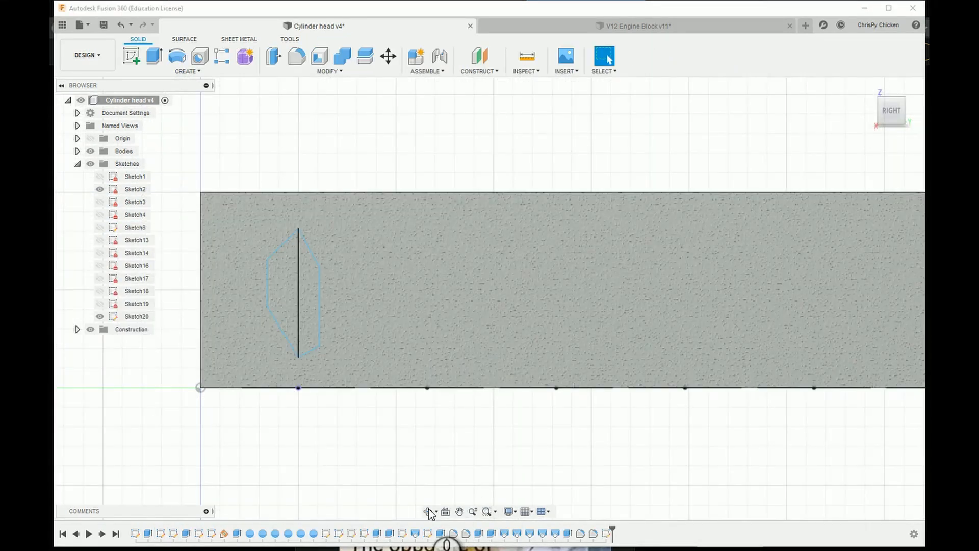
Step: Examine the port outline dimensions in Sketch13 on the opposite long face
{"action": "left_click", "coordinate": [429, 511]}
{"action": "left_click_drag", "start_coordinate": [490, 265], "coordinate": [138, 213]}
{"action": "double_click", "coordinate": [113, 239]}
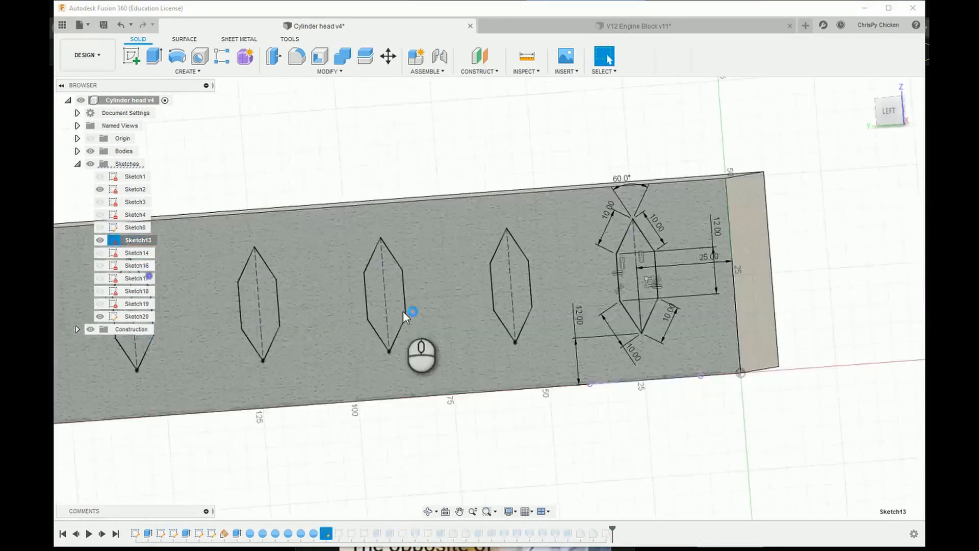
{"action": "scroll", "coordinate": [683, 304], "scroll_direction": "down", "scroll_amount": 3}
{"action": "scroll", "coordinate": [592, 476], "scroll_direction": "up", "scroll_amount": 3}
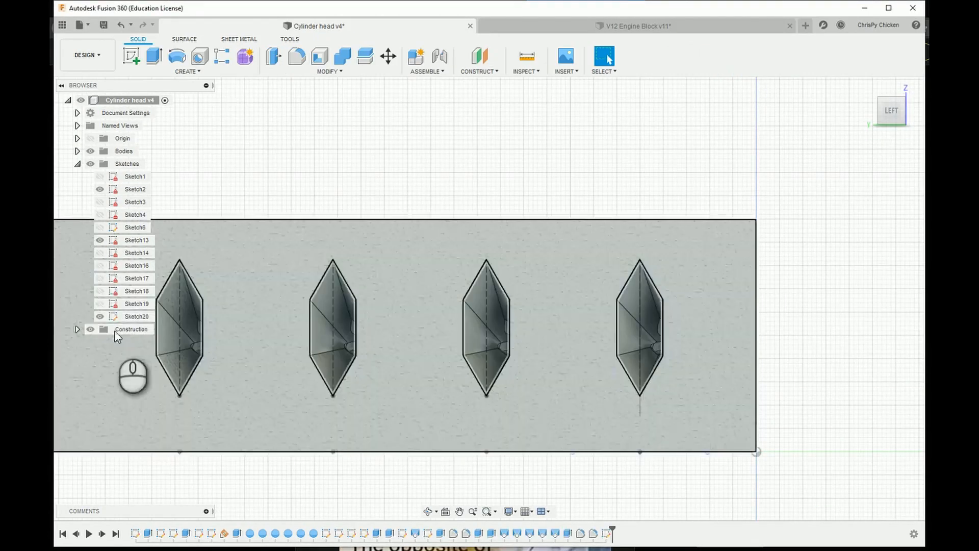
Step: Reopen Sketch20 and set the port outline's upper and lower corner angles to 60°
{"action": "double_click", "coordinate": [113, 316]}
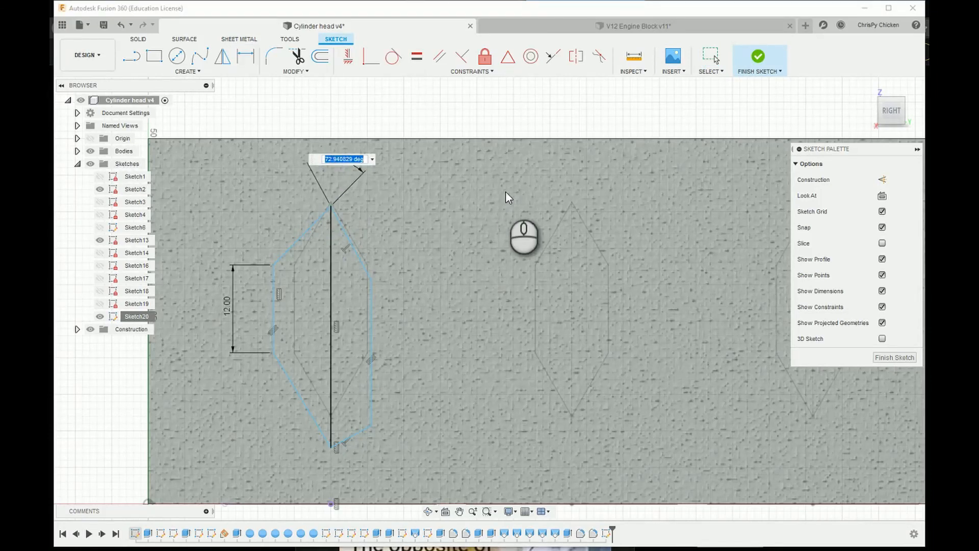
{"action": "scroll", "coordinate": [344, 325], "scroll_direction": "up", "scroll_amount": 2}
{"action": "scroll", "coordinate": [338, 408], "scroll_direction": "down", "scroll_amount": 3}
{"action": "left_click", "coordinate": [337, 415]}
{"action": "type", "text": "60"}
{"action": "key", "text": "Return"}
{"action": "scroll", "coordinate": [444, 415], "scroll_direction": "up", "scroll_amount": 2}
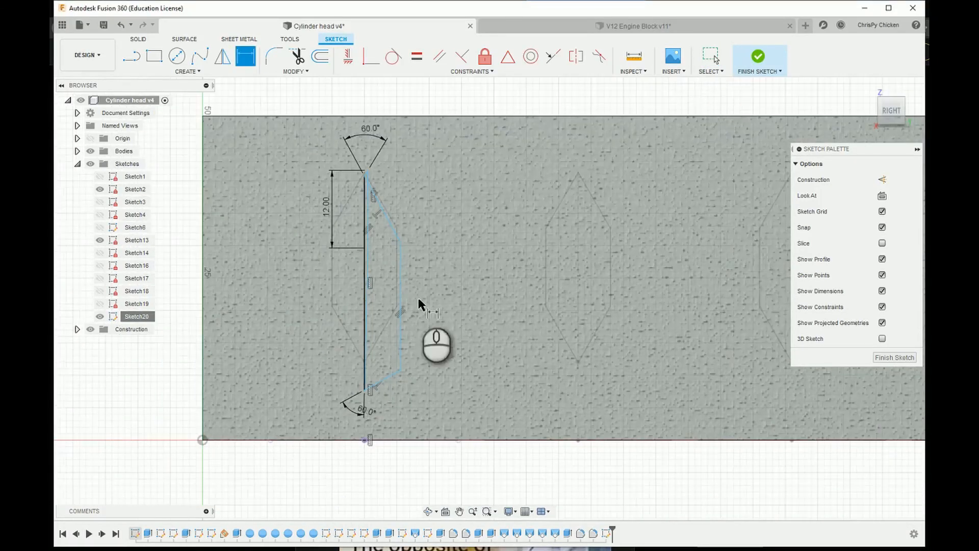
Step: Delete the collapsed side of the port outline together with its dimensions
{"action": "mouse_move", "coordinate": [368, 262]}
{"action": "left_mouse_down"}
{"action": "mouse_move", "coordinate": [339, 262]}
{"action": "mouse_move", "coordinate": [369, 254]}
{"action": "left_mouse_up"}
{"action": "key", "text": "Delete"}
{"action": "scroll", "coordinate": [364, 179], "scroll_direction": "up", "scroll_amount": 5}
{"action": "scroll", "coordinate": [454, 454], "scroll_direction": "down", "scroll_amount": 4}
{"action": "scroll", "coordinate": [499, 421], "scroll_direction": "up", "scroll_amount": 3}
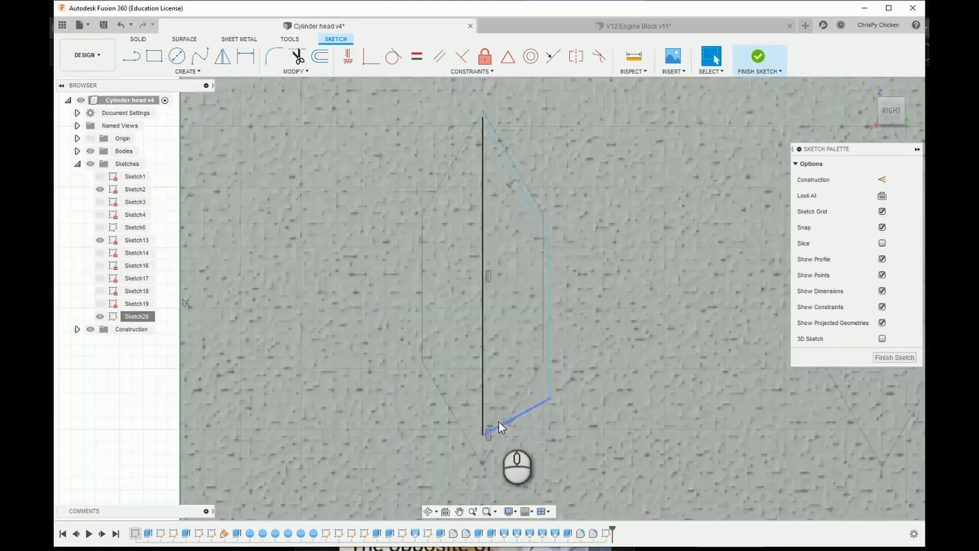
Step: Redraw the missing side of the port outline and dimension its upper and lower corner angles at 60°
{"action": "key", "text": "l"}
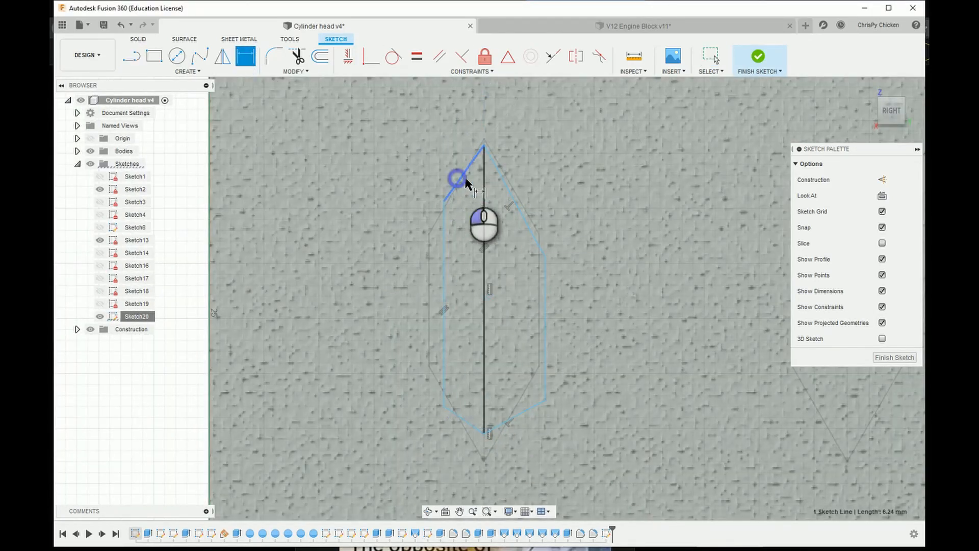
{"action": "left_click", "coordinate": [505, 183]}
{"action": "left_click", "coordinate": [492, 117]}
{"action": "type", "text": "60"}
{"action": "scroll", "coordinate": [484, 448], "scroll_direction": "down", "scroll_amount": 1}
{"action": "scroll", "coordinate": [490, 444], "scroll_direction": "up", "scroll_amount": 4}
{"action": "left_click", "coordinate": [489, 429]}
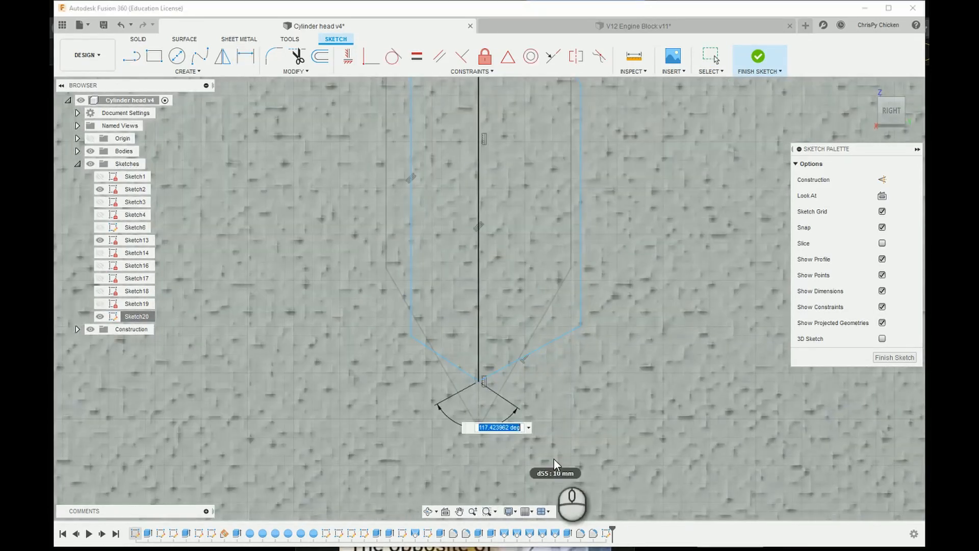
{"action": "scroll", "coordinate": [549, 351], "scroll_direction": "down", "scroll_amount": 5}
{"action": "scroll", "coordinate": [549, 351], "scroll_direction": "up", "scroll_amount": 3}
{"action": "scroll", "coordinate": [549, 352], "scroll_direction": "down", "scroll_amount": 6}
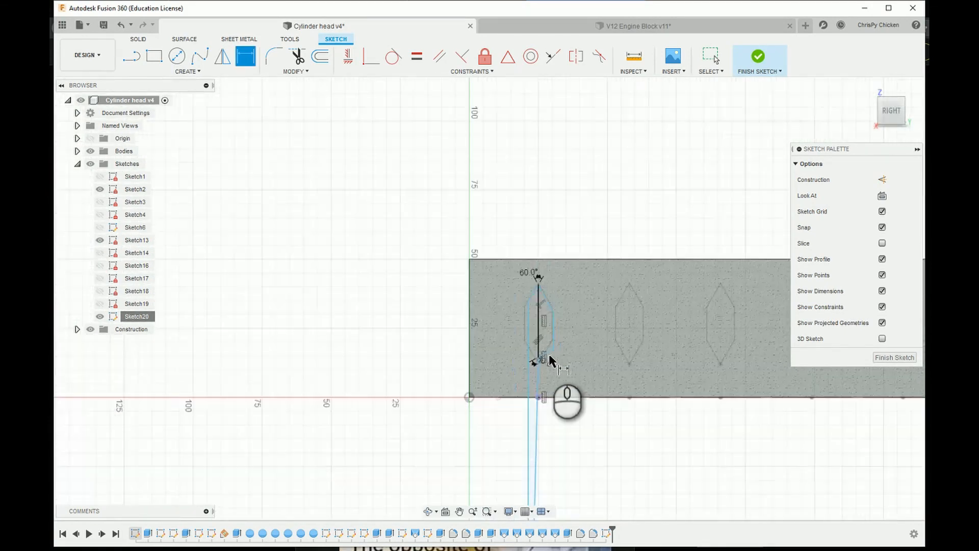
Step: Dimension the outline's side edges at 12 mm and its slanted edges at 10 mm
{"action": "scroll", "coordinate": [548, 354], "scroll_direction": "up", "scroll_amount": 5}
{"action": "left_click", "coordinate": [487, 270]}
{"action": "left_click", "coordinate": [456, 260]}
{"action": "type", "text": "12"}
{"action": "key", "text": "Return"}
{"action": "scroll", "coordinate": [532, 219], "scroll_direction": "down", "scroll_amount": 3}
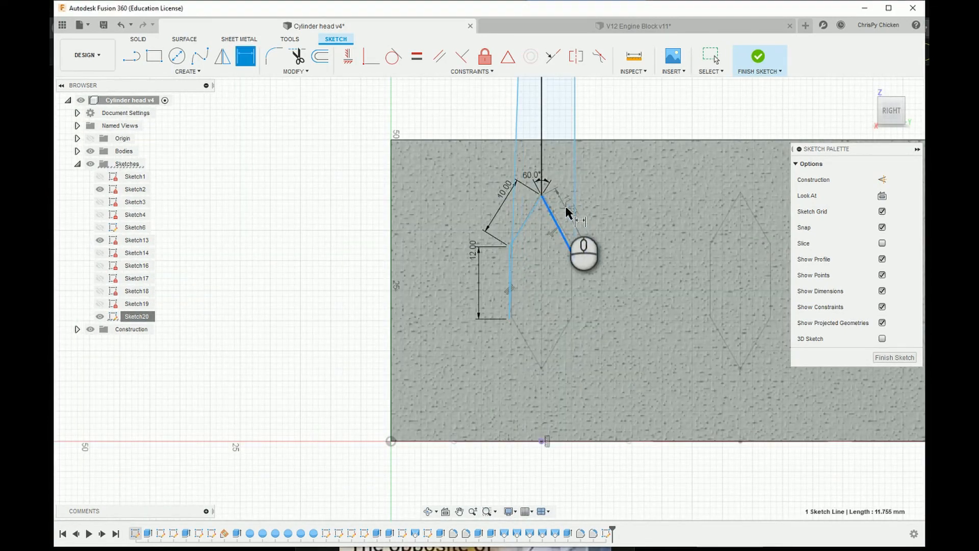
{"action": "scroll", "coordinate": [663, 337], "scroll_direction": "down", "scroll_amount": 6}
{"action": "scroll", "coordinate": [652, 166], "scroll_direction": "up", "scroll_amount": 9}
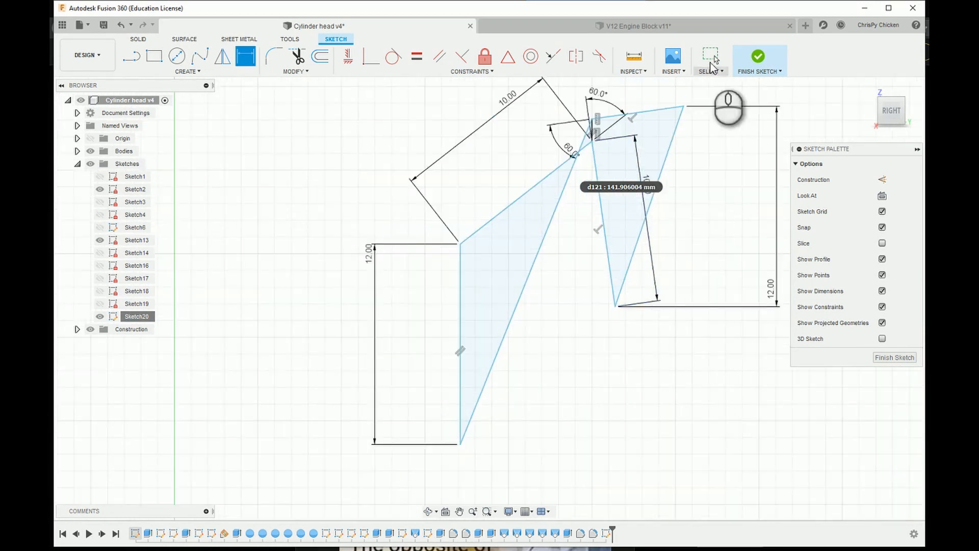
Step: Delete the entire distorted port outline with its centre line and dimensions from Sketch20
{"action": "left_click", "coordinate": [710, 62]}
{"action": "left_click_drag", "start_coordinate": [592, 117], "coordinate": [592, 163]}
{"action": "scroll", "coordinate": [531, 234], "scroll_direction": "down", "scroll_amount": 3}
{"action": "left_click_drag", "start_coordinate": [407, 159], "coordinate": [733, 475]}
{"action": "key", "text": "Delete"}
{"action": "scroll", "coordinate": [530, 363], "scroll_direction": "down", "scroll_amount": 10}
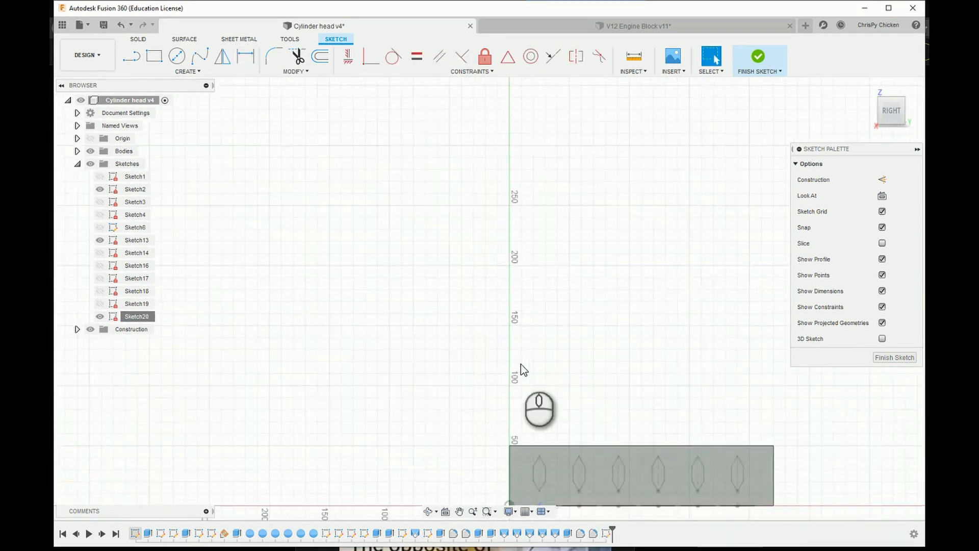
Step: Redraw the six-sided port outline, removing its misplaced crossing edge, and set both vertical sides to 12 mm
{"action": "scroll", "coordinate": [561, 491], "scroll_direction": "up", "scroll_amount": 8}
{"action": "left_click", "coordinate": [133, 56]}
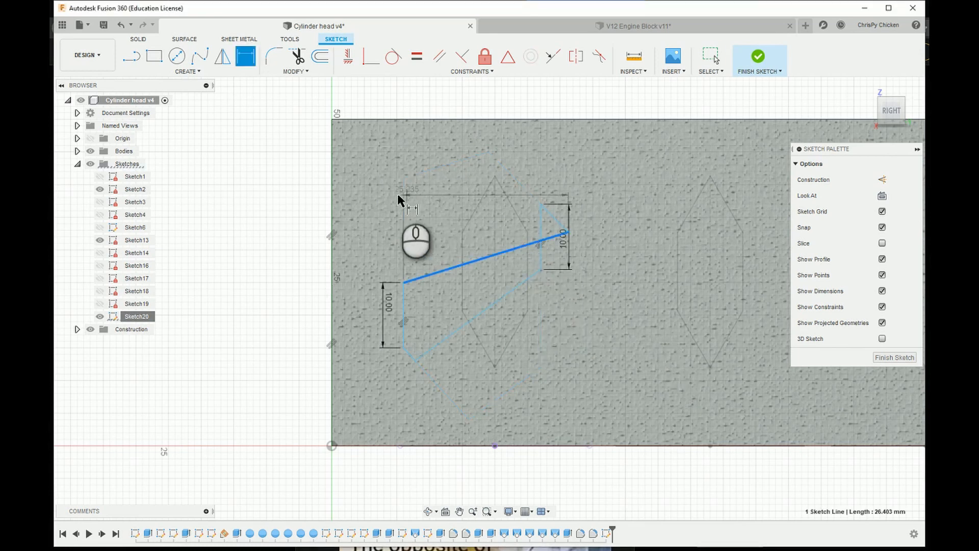
{"action": "left_click", "coordinate": [416, 224]}
{"action": "key", "text": "Delete"}
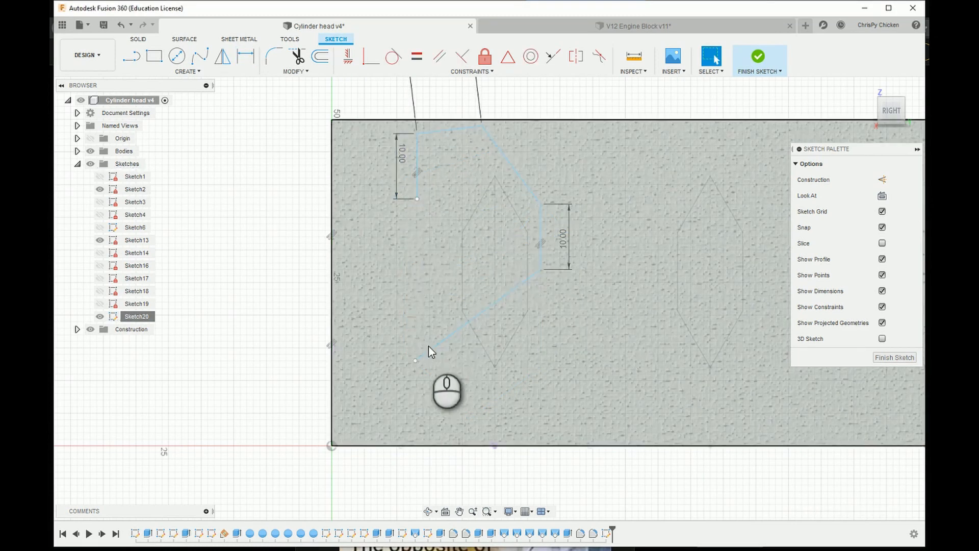
{"action": "double_click", "coordinate": [401, 153]}
{"action": "type", "text": "12"}
{"action": "key", "text": "Return"}
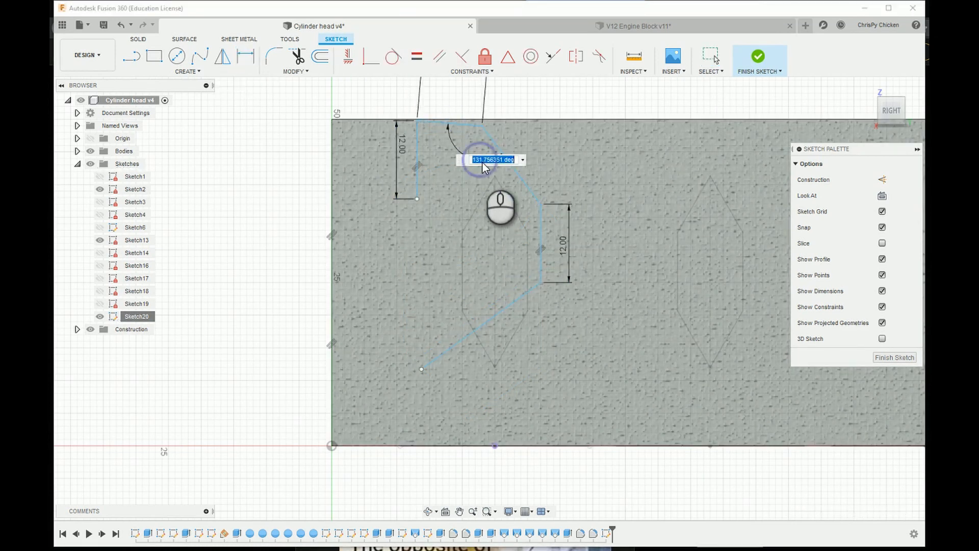
Step: Constrain the outline with a 60° upper angle, 10 mm slanted edges and its lower corner 12 mm above the head's bottom edge
{"action": "type", "text": "60"}
{"action": "key", "text": "Return"}
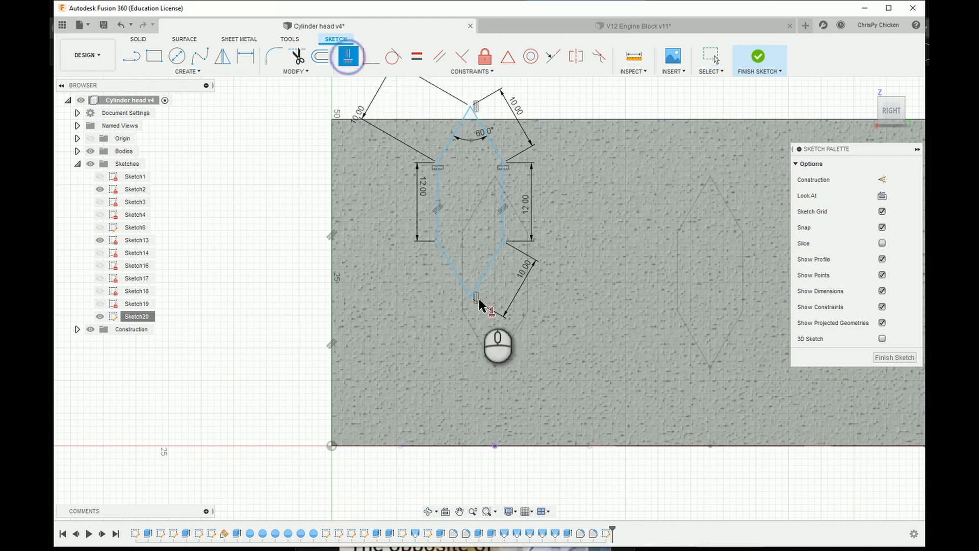
{"action": "type", "text": "12"}
{"action": "key", "text": "Return"}
{"action": "scroll", "coordinate": [601, 284], "scroll_direction": "down", "scroll_amount": 2}
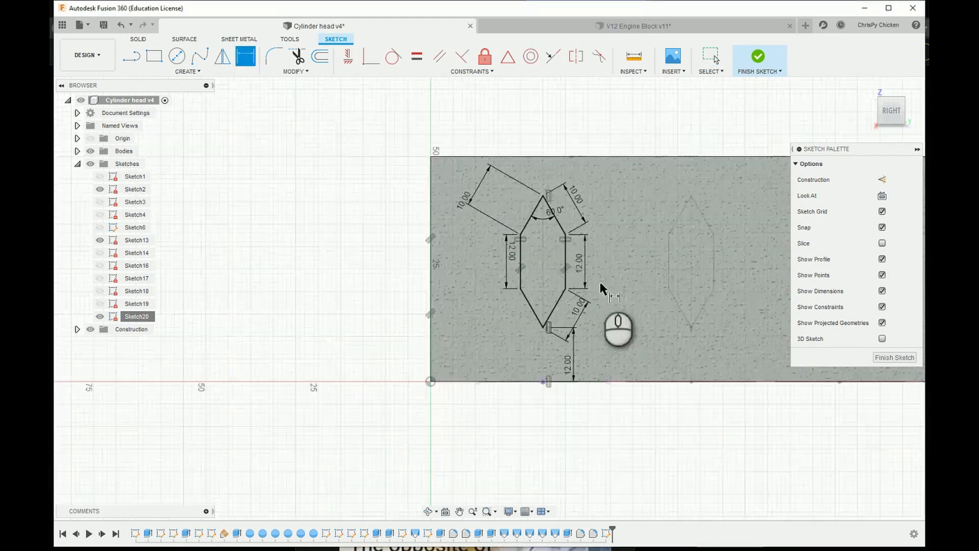
Step: Pattern the port outline along the face in a rectangular pattern of 6 copies spaced 33 mm apart
{"action": "left_click", "coordinate": [168, 73]}
{"action": "left_click", "coordinate": [184, 249]}
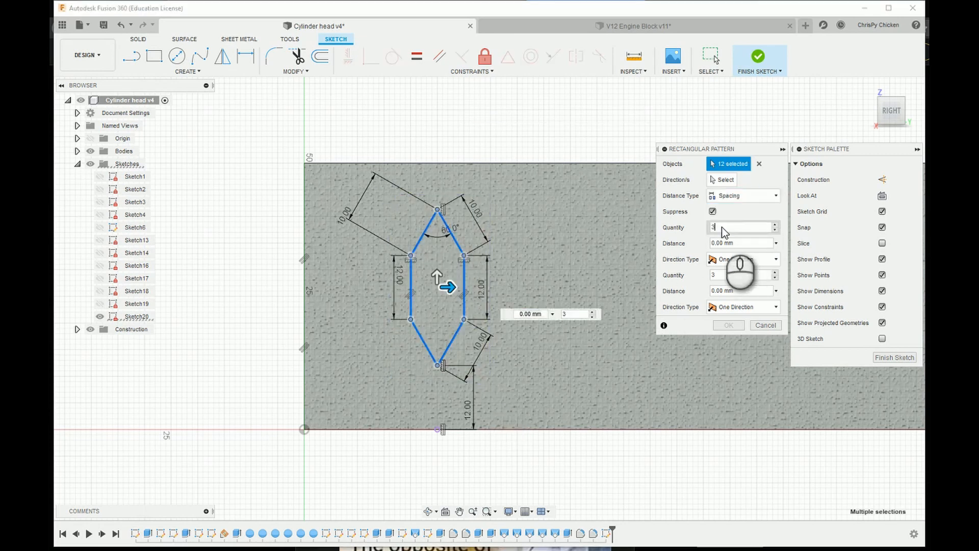
{"action": "key", "text": "BackSpace"}
{"action": "type", "text": "33"}
{"action": "scroll", "coordinate": [488, 333], "scroll_direction": "down", "scroll_amount": 4}
{"action": "middle_click_drag", "start_coordinate": [445, 337], "coordinate": [393, 380]}
{"action": "scroll", "coordinate": [408, 357], "scroll_direction": "up", "scroll_amount": 2}
{"action": "scroll", "coordinate": [433, 364], "scroll_direction": "down", "scroll_amount": 1}
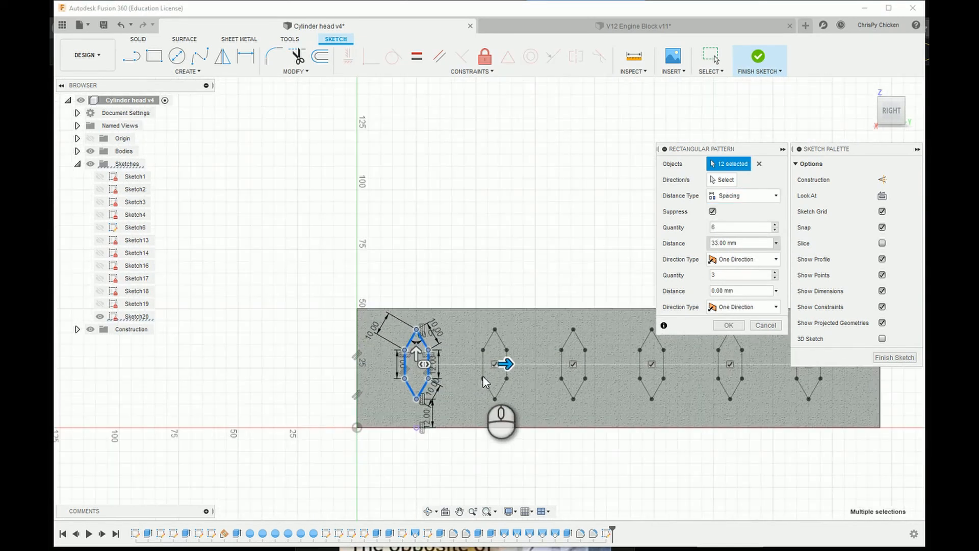
{"action": "left_click", "coordinate": [731, 325]}
Step: Hide Sketch20, show Sketch6 and finish the port outline sketch
{"action": "scroll", "coordinate": [414, 379], "scroll_direction": "up", "scroll_amount": 2}
{"action": "left_click", "coordinate": [98, 317]}
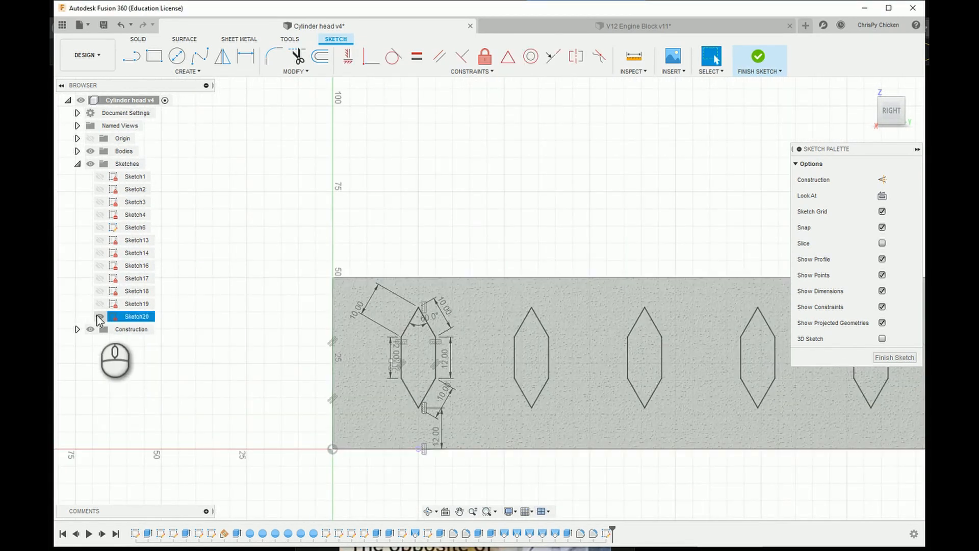
{"action": "left_click", "coordinate": [99, 317]}
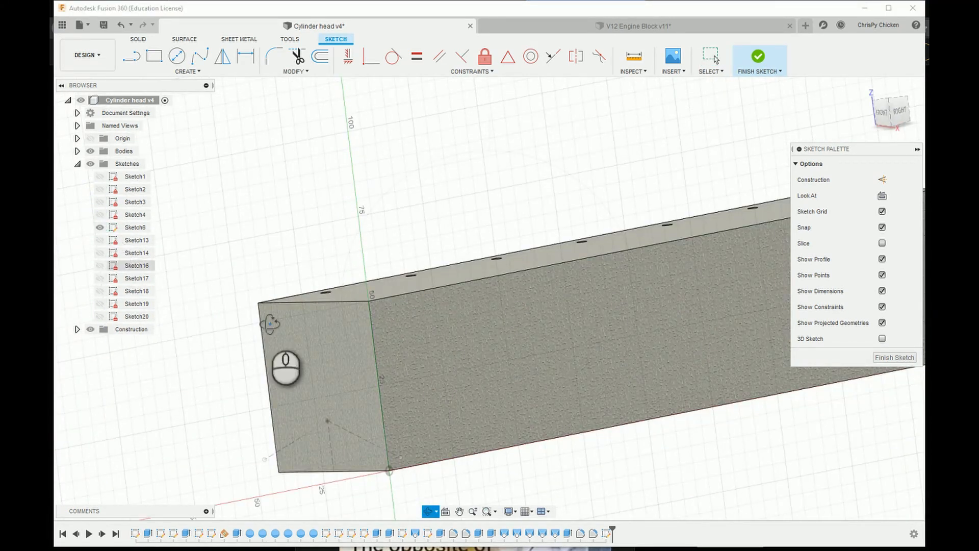
{"action": "left_click", "coordinate": [763, 62]}
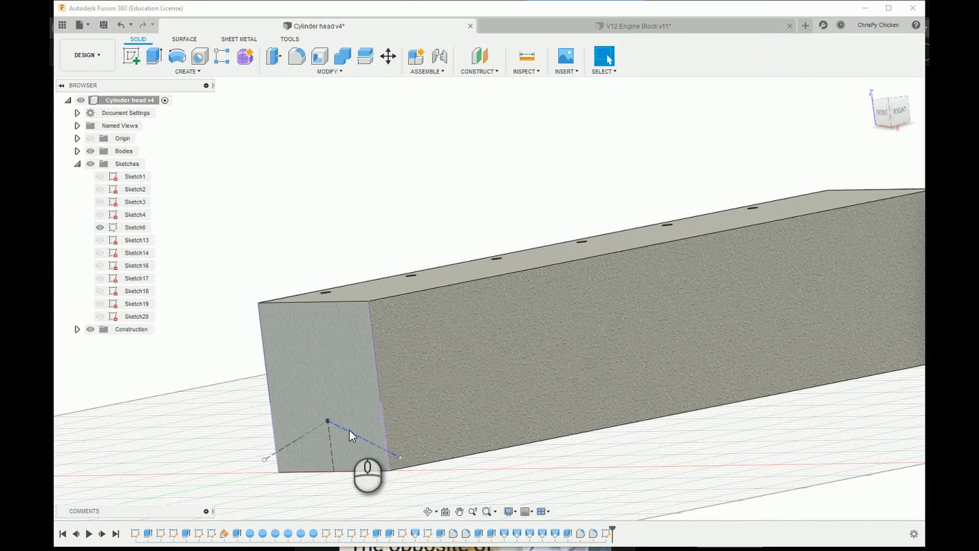
Step: Create a plane at angle on the slanted Sketch6 line nearest the new ports and start a sketch on it
{"action": "left_click", "coordinate": [480, 71]}
{"action": "left_click", "coordinate": [485, 97]}
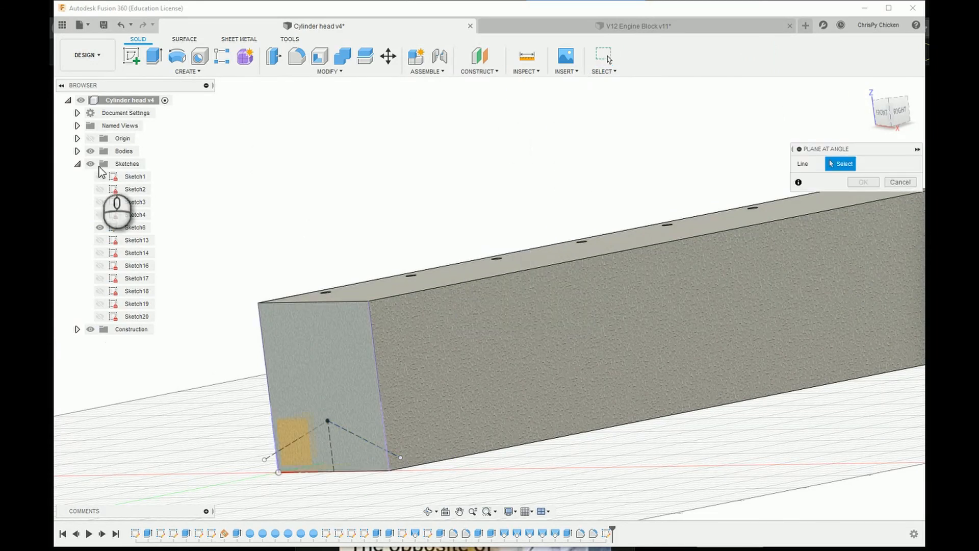
{"action": "left_click", "coordinate": [353, 432]}
{"action": "key", "text": "Return"}
{"action": "scroll", "coordinate": [473, 424], "scroll_direction": "up", "scroll_amount": 2}
{"action": "right_click", "coordinate": [257, 418]}
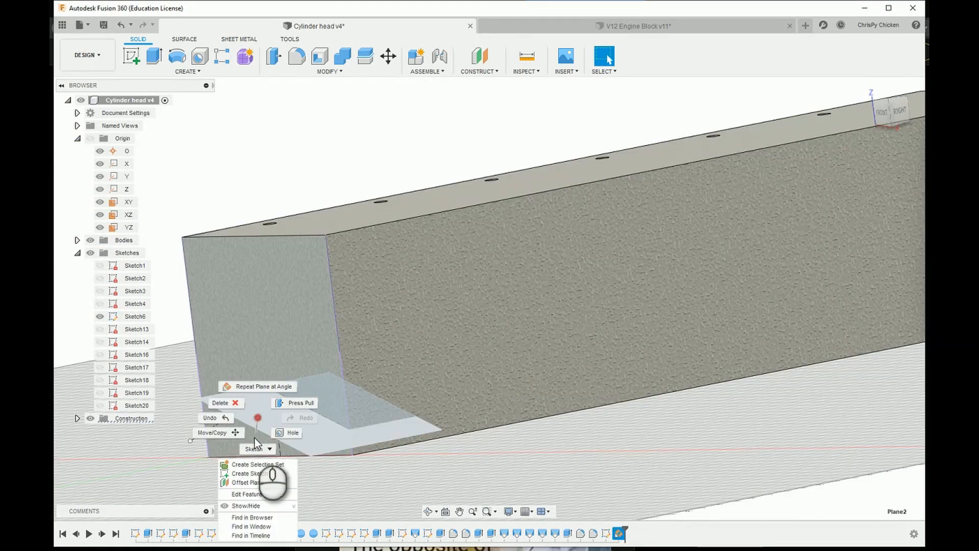
{"action": "left_click", "coordinate": [261, 475]}
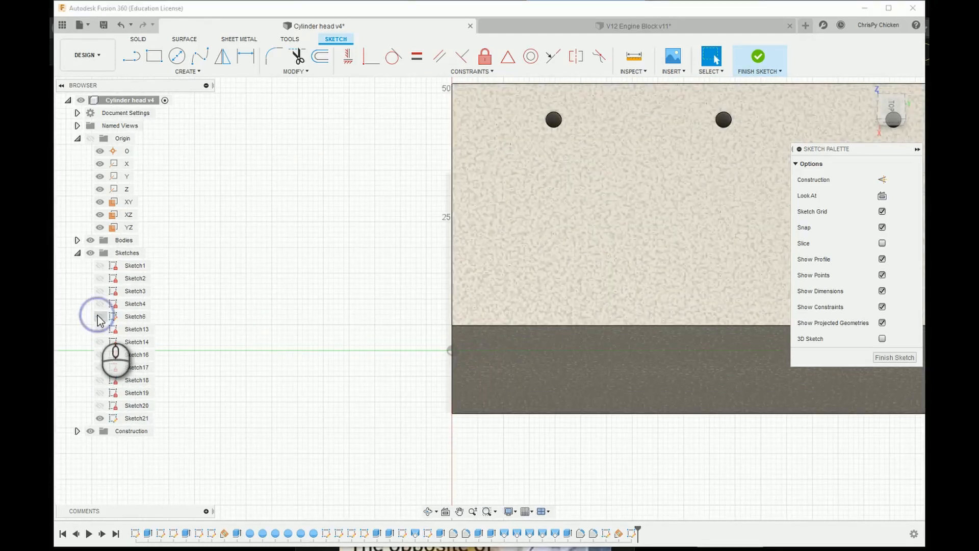
Step: Show Sketch14 for reference, draw a circle near the first hole on the angled plane, and finish the sketch
{"action": "scroll", "coordinate": [579, 249], "scroll_direction": "down", "scroll_amount": 2}
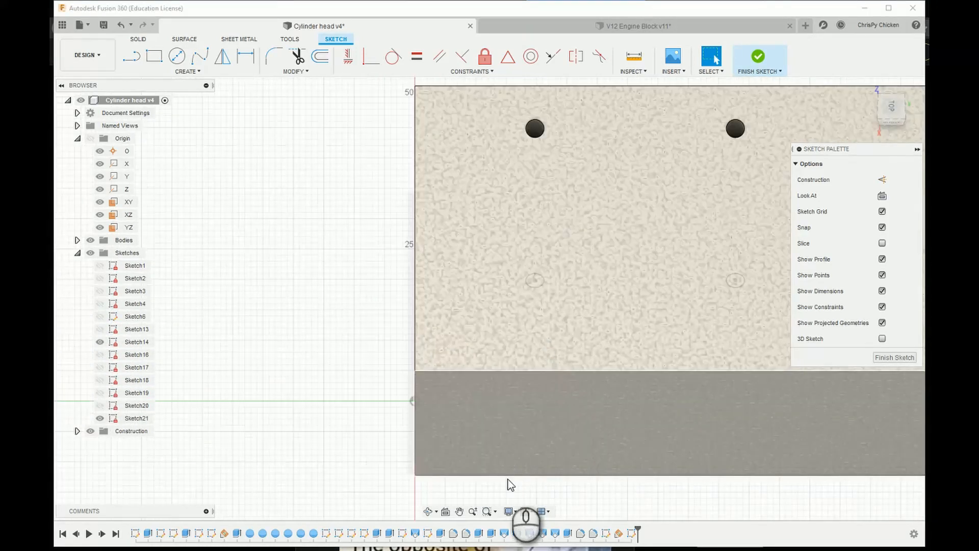
{"action": "left_click", "coordinate": [177, 56]}
{"action": "left_click", "coordinate": [488, 358]}
{"action": "left_click", "coordinate": [513, 351]}
{"action": "left_click", "coordinate": [759, 57]}
Step: Check the first hole's position dimensions in Sketch14, then reopen Sketch21
{"action": "right_click", "coordinate": [136, 342]}
{"action": "left_click", "coordinate": [162, 375]}
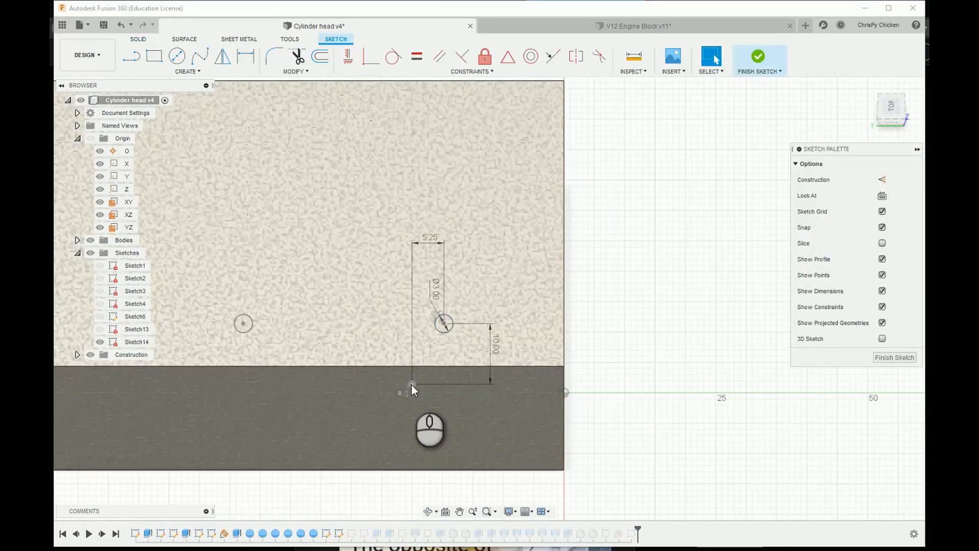
{"action": "left_click", "coordinate": [758, 59]}
{"action": "double_click", "coordinate": [135, 418]}
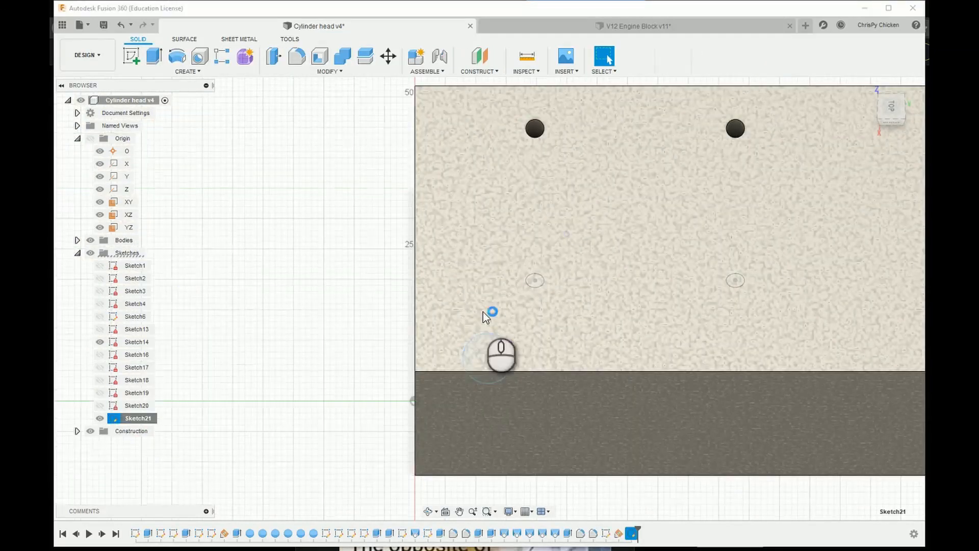
Step: Examine the hole spacing in Sketch12 of the V12 Engine Block document, then return to the cylinder head
{"action": "left_click", "coordinate": [633, 25]}
{"action": "right_click", "coordinate": [135, 327]}
{"action": "left_click", "coordinate": [161, 362]}
{"action": "scroll", "coordinate": [506, 286], "scroll_direction": "up", "scroll_amount": 3}
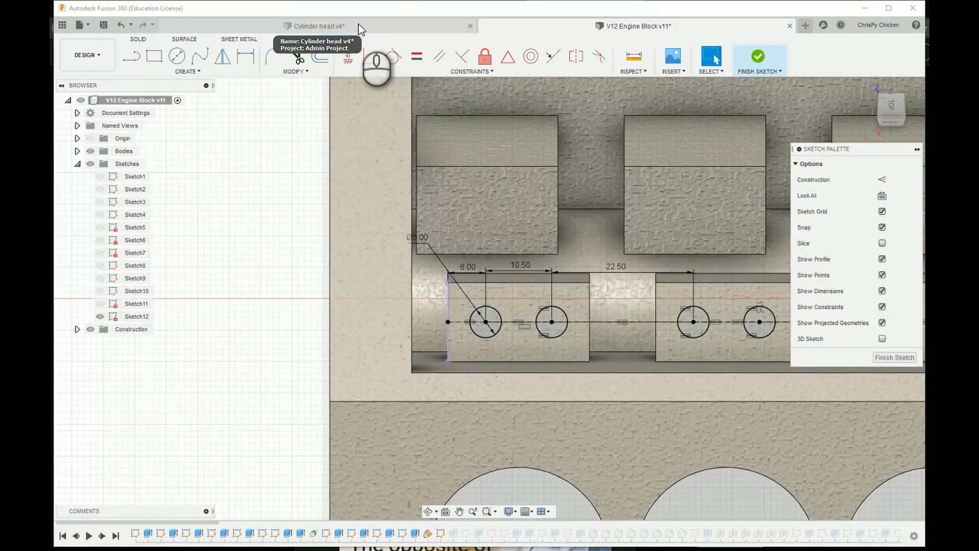
{"action": "left_click", "coordinate": [359, 26]}
Step: Show Sketch2's bore circles, reopen Sketch14 and inspect its first hole within the bore from the head's underside
{"action": "left_click", "coordinate": [100, 278]}
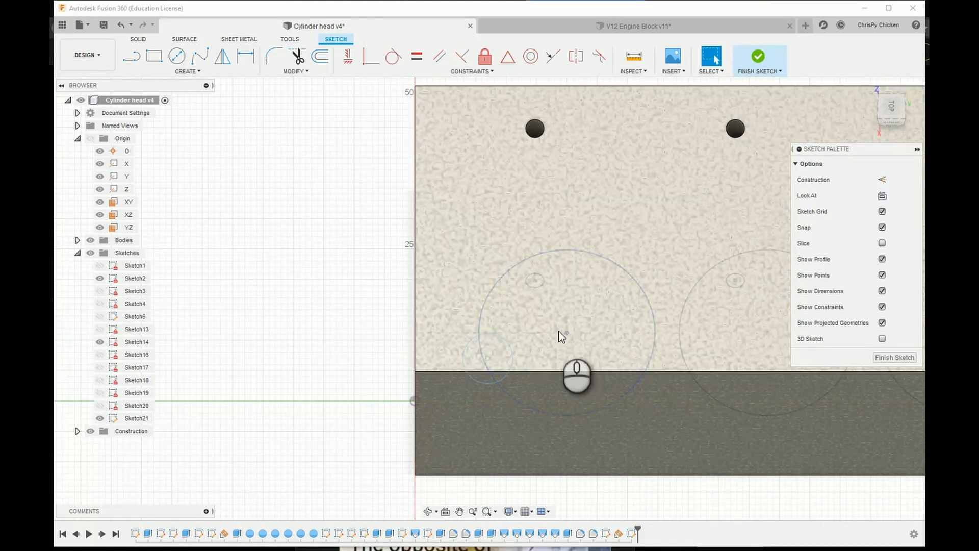
{"action": "left_click", "coordinate": [103, 419]}
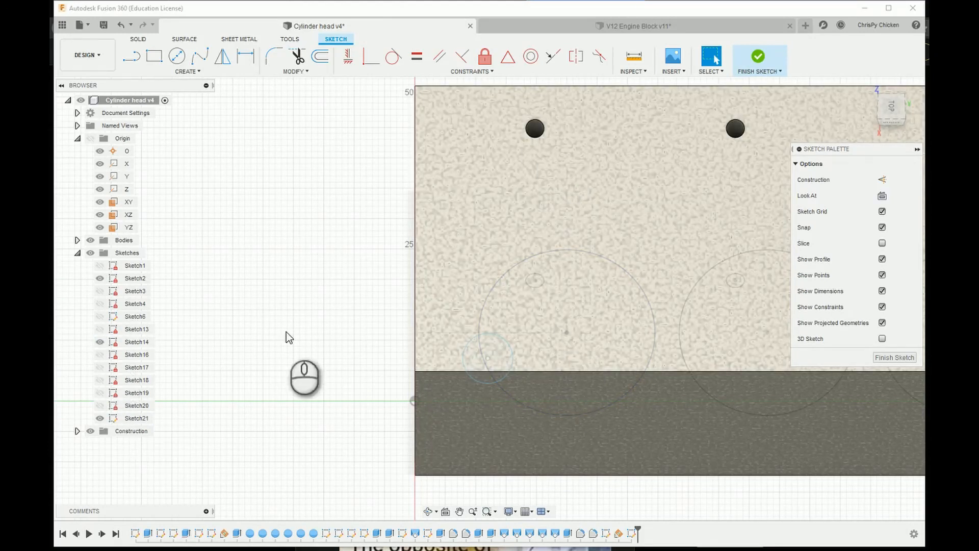
{"action": "left_click", "coordinate": [763, 58]}
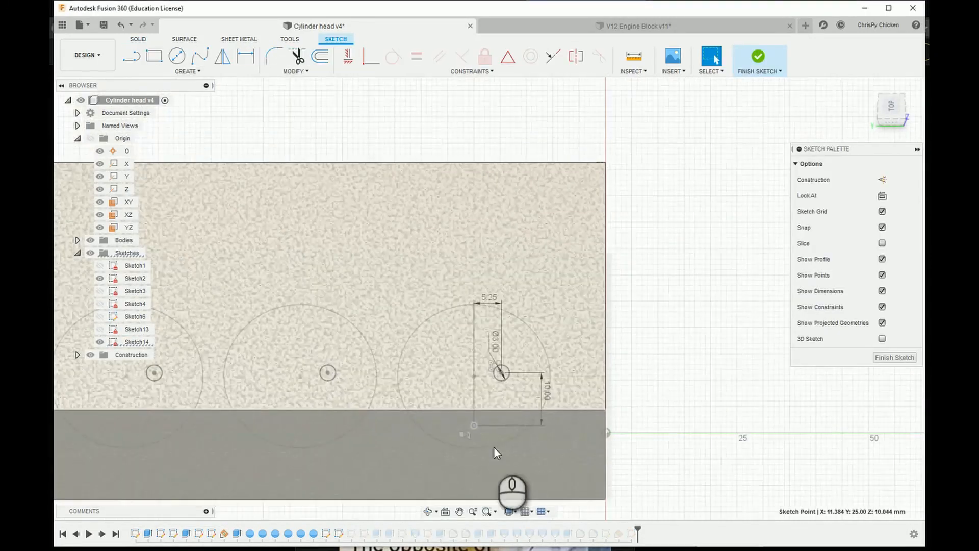
{"action": "left_click", "coordinate": [893, 108]}
{"action": "mouse_move", "coordinate": [894, 107]}
{"action": "left_mouse_down"}
{"action": "mouse_move", "coordinate": [707, 119]}
{"action": "mouse_move", "coordinate": [893, 82]}
{"action": "mouse_move", "coordinate": [892, 131]}
{"action": "mouse_move", "coordinate": [892, 74]}
{"action": "mouse_move", "coordinate": [896, 160]}
{"action": "mouse_move", "coordinate": [874, 153]}
{"action": "mouse_move", "coordinate": [889, 153]}
{"action": "mouse_move", "coordinate": [870, 115]}
{"action": "mouse_move", "coordinate": [906, 194]}
{"action": "mouse_move", "coordinate": [897, 107]}
{"action": "left_mouse_up"}
{"action": "scroll", "coordinate": [470, 222], "scroll_direction": "up", "scroll_amount": 5}
{"action": "left_click", "coordinate": [452, 276]}
{"action": "right_click", "coordinate": [452, 277]}
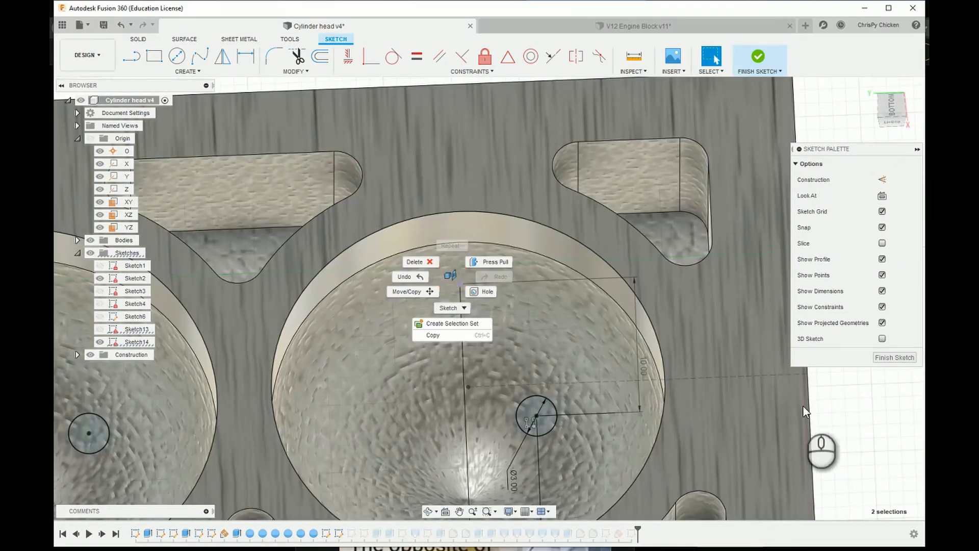
Step: Leave Sketch14 and open Sketch2 to check the bore circles
{"action": "left_click", "coordinate": [871, 425]}
{"action": "left_click", "coordinate": [758, 58]}
{"action": "scroll", "coordinate": [544, 304], "scroll_direction": "down", "scroll_amount": 2}
{"action": "right_click", "coordinate": [138, 279]}
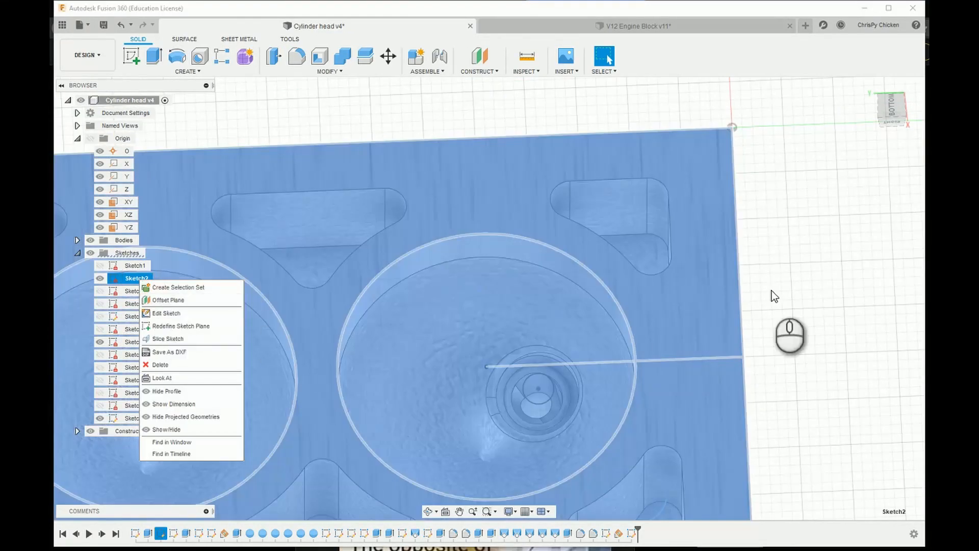
{"action": "left_click", "coordinate": [167, 312]}
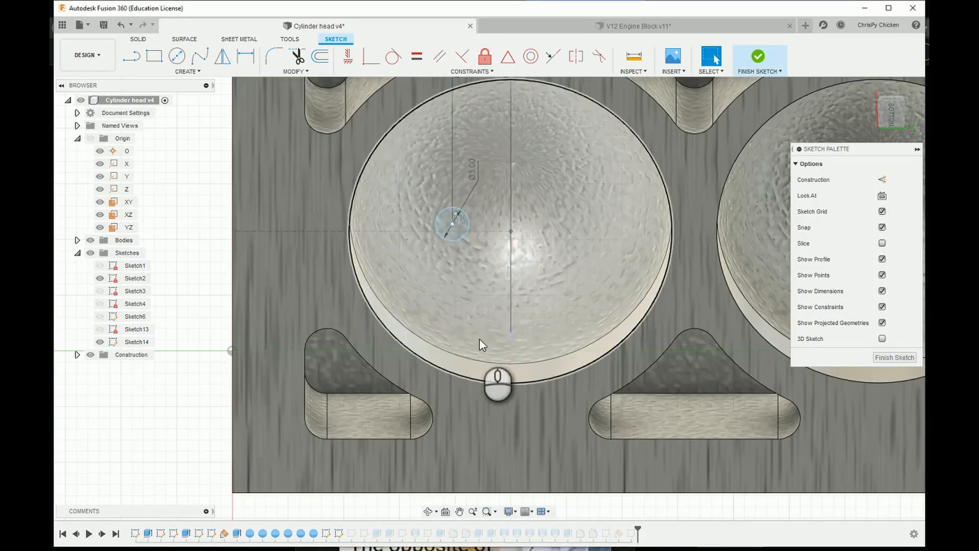
Step: Check the first bore's position in Sketch14 with the dimension tool, leave the sketch and inspect the valve opening inside the bore
{"action": "key", "text": "d"}
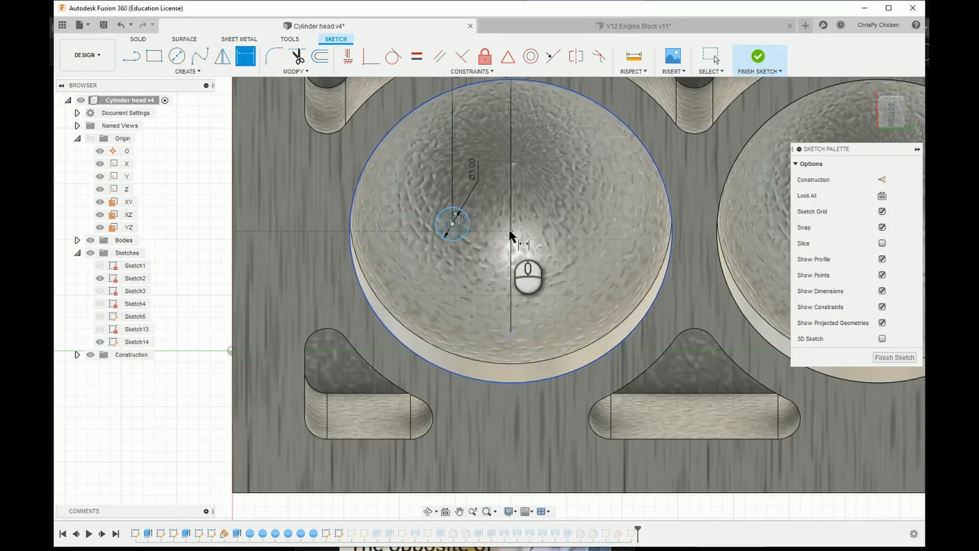
{"action": "left_click", "coordinate": [609, 230]}
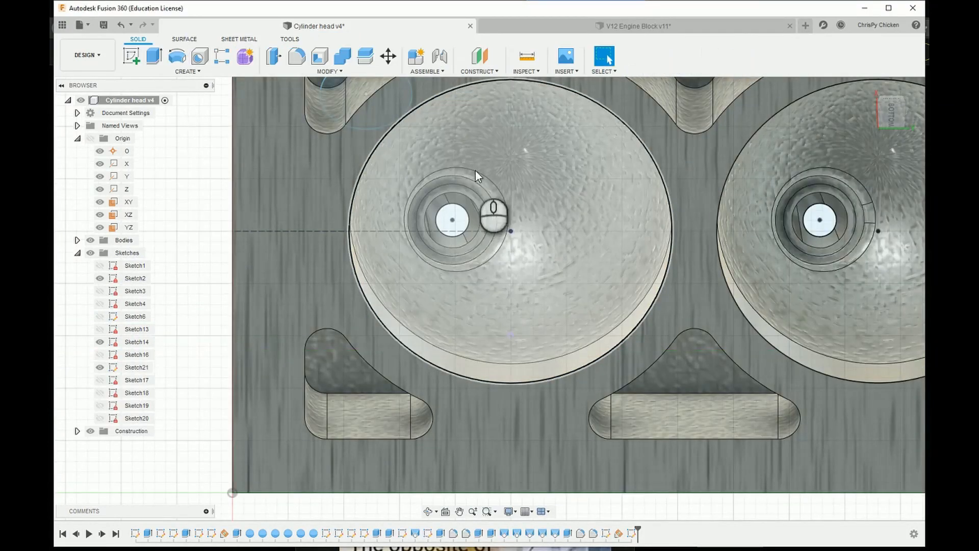
{"action": "left_click", "coordinate": [428, 511]}
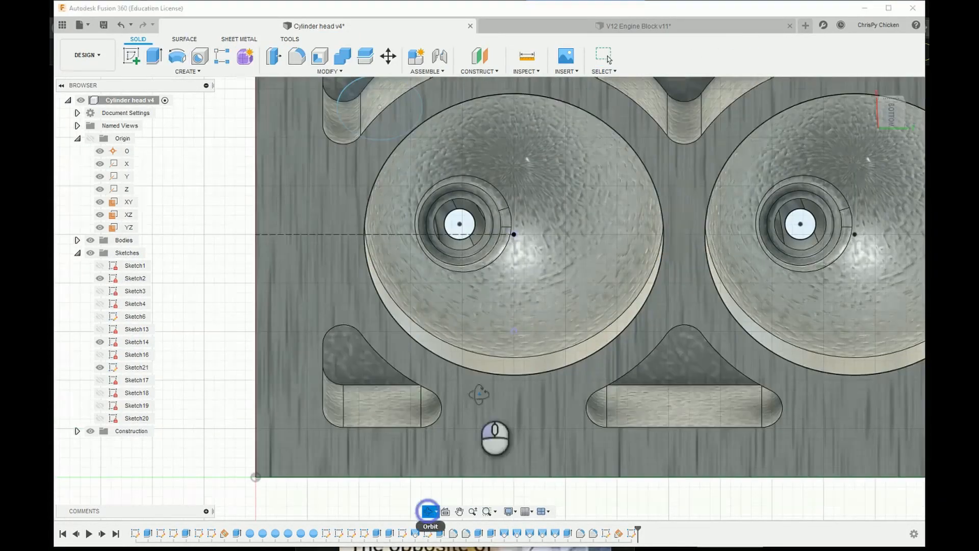
{"action": "left_click_drag", "start_coordinate": [479, 393], "coordinate": [528, 309]}
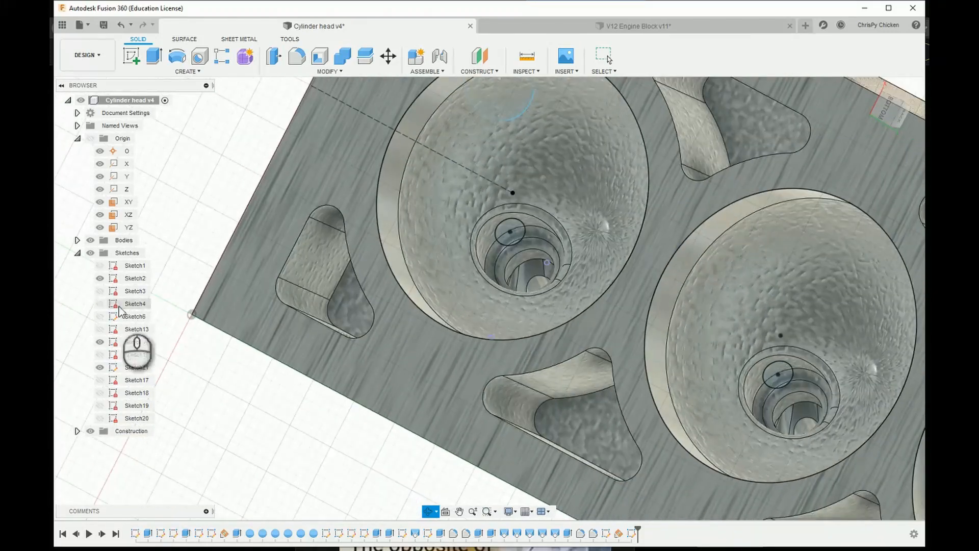
Step: Reopen Sketch21, move its 3 mm circle inside the first bore and set its horizontal position dimension to 10.5 mm
{"action": "right_click", "coordinate": [136, 367]}
{"action": "left_click", "coordinate": [178, 400]}
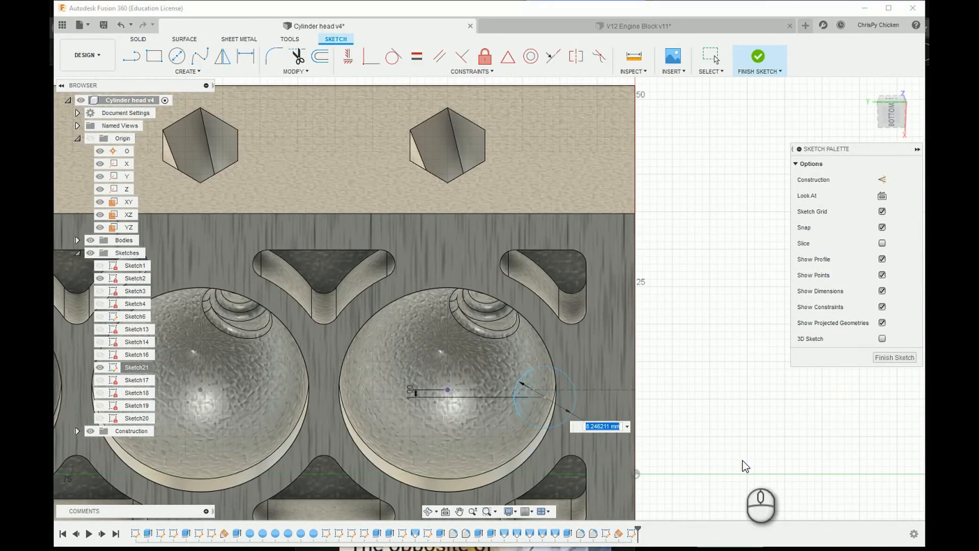
{"action": "left_click_drag", "start_coordinate": [456, 408], "coordinate": [393, 404]}
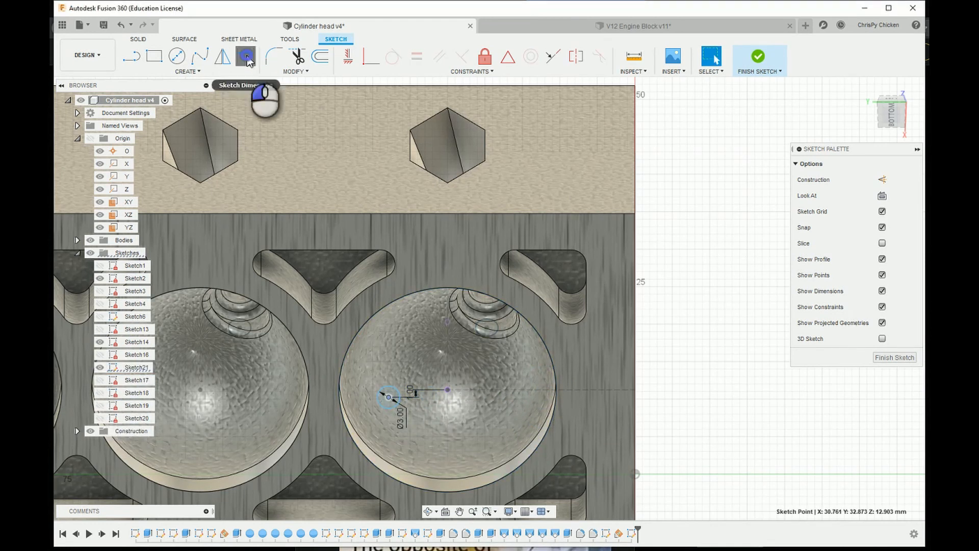
{"action": "left_click", "coordinate": [463, 326]}
{"action": "type", "text": "10.5"}
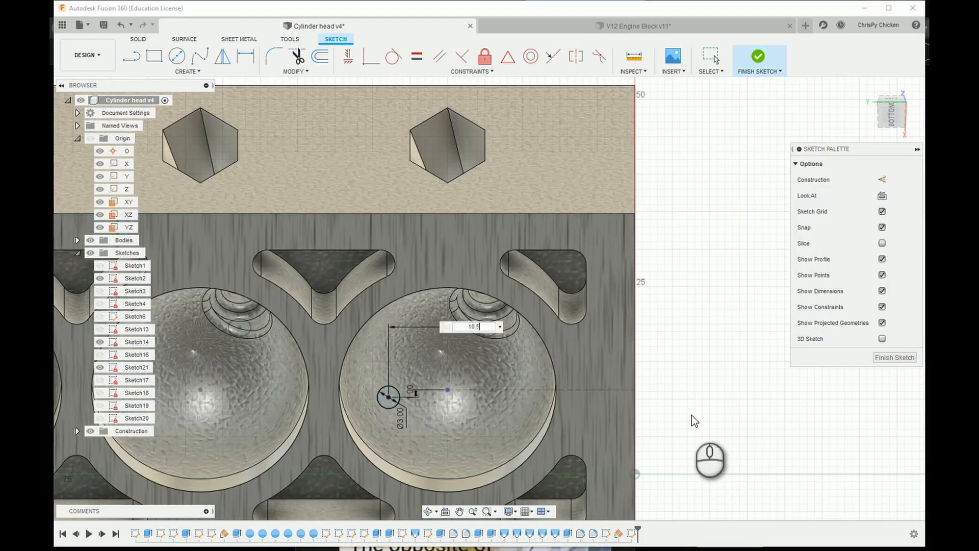
{"action": "key", "text": "Return"}
Step: Leave Sketch21 and examine the repositioned circle's location within the first bore from several angles
{"action": "scroll", "coordinate": [467, 466], "scroll_direction": "up", "scroll_amount": 2}
{"action": "mouse_move", "coordinate": [568, 415]}
{"action": "middle_mouse_down", "text": "shift"}
{"action": "mouse_move", "coordinate": [428, 411]}
{"action": "mouse_move", "coordinate": [400, 454]}
{"action": "mouse_move", "coordinate": [519, 426]}
{"action": "mouse_move", "coordinate": [459, 411]}
{"action": "middle_mouse_up", "text": "shift"}
{"action": "left_click_drag", "start_coordinate": [459, 411], "coordinate": [474, 411]}
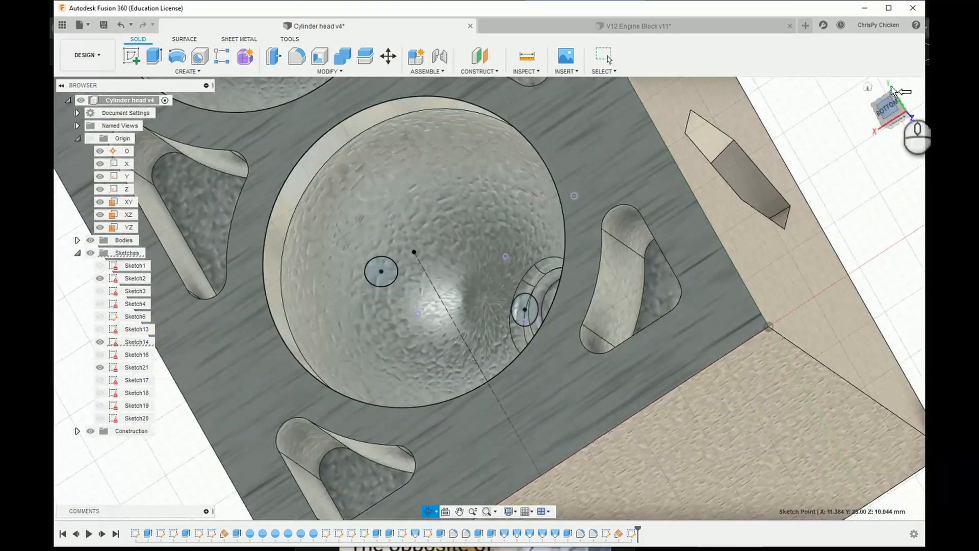
{"action": "left_click", "coordinate": [900, 94]}
{"action": "scroll", "coordinate": [581, 408], "scroll_direction": "down", "scroll_amount": 6}
{"action": "scroll", "coordinate": [631, 375], "scroll_direction": "up", "scroll_amount": 6}
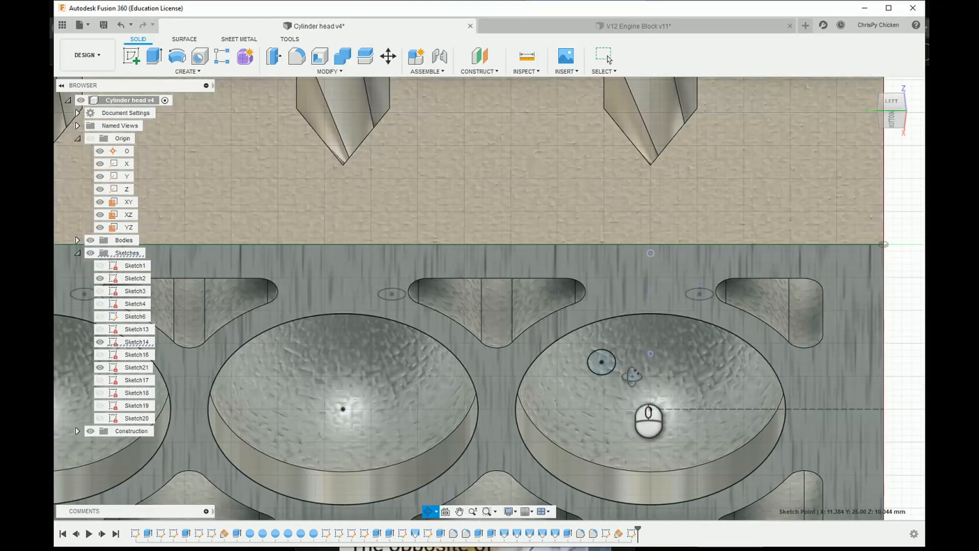
{"action": "left_click", "coordinate": [601, 362]}
{"action": "scroll", "coordinate": [686, 377], "scroll_direction": "down", "scroll_amount": 4}
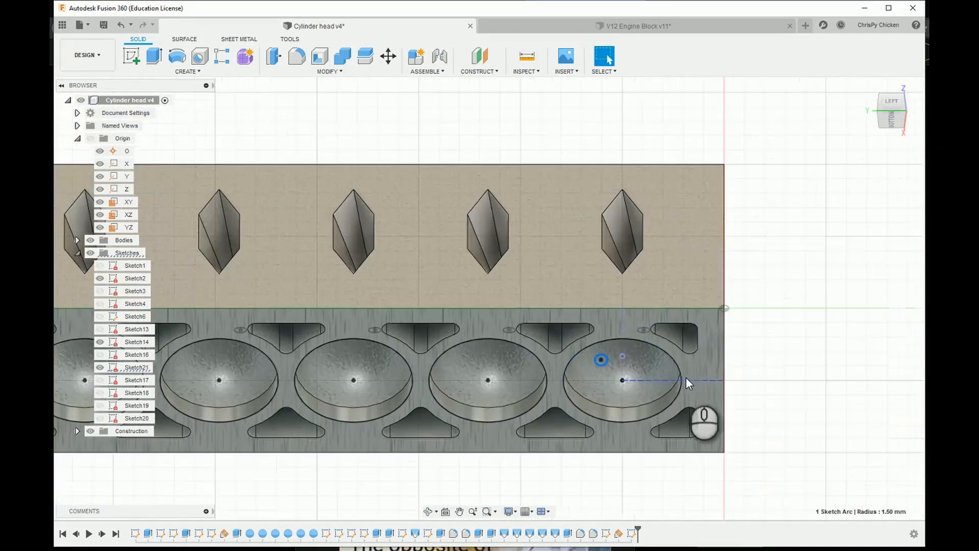
Step: Reopen Sketch21 and pattern the 3 mm circle along the row of bores with quantity 6 and 33 mm spacing
{"action": "right_click", "coordinate": [122, 366]}
{"action": "left_click", "coordinate": [147, 368]}
{"action": "left_click", "coordinate": [185, 71]}
{"action": "left_click", "coordinate": [164, 256]}
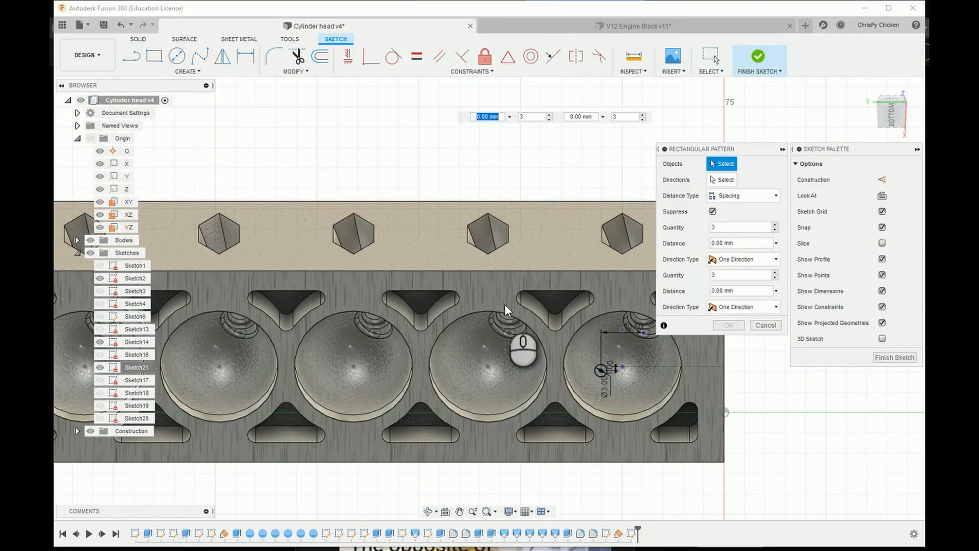
{"action": "scroll", "coordinate": [603, 362], "scroll_direction": "up", "scroll_amount": 5}
{"action": "scroll", "coordinate": [612, 352], "scroll_direction": "down", "scroll_amount": 2}
{"action": "left_click", "coordinate": [720, 225]}
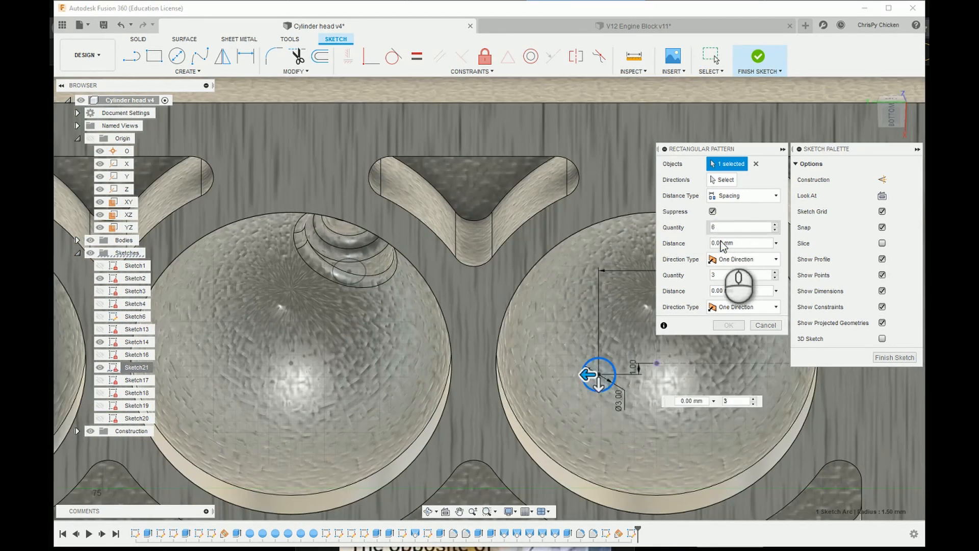
{"action": "type", "text": "33"}
{"action": "scroll", "coordinate": [651, 387], "scroll_direction": "down", "scroll_amount": 3}
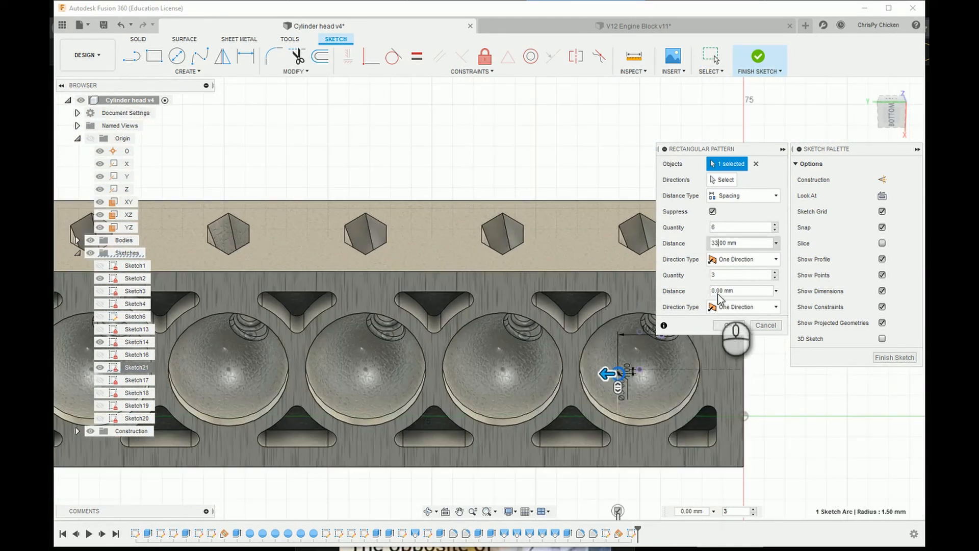
{"action": "left_click", "coordinate": [728, 325]}
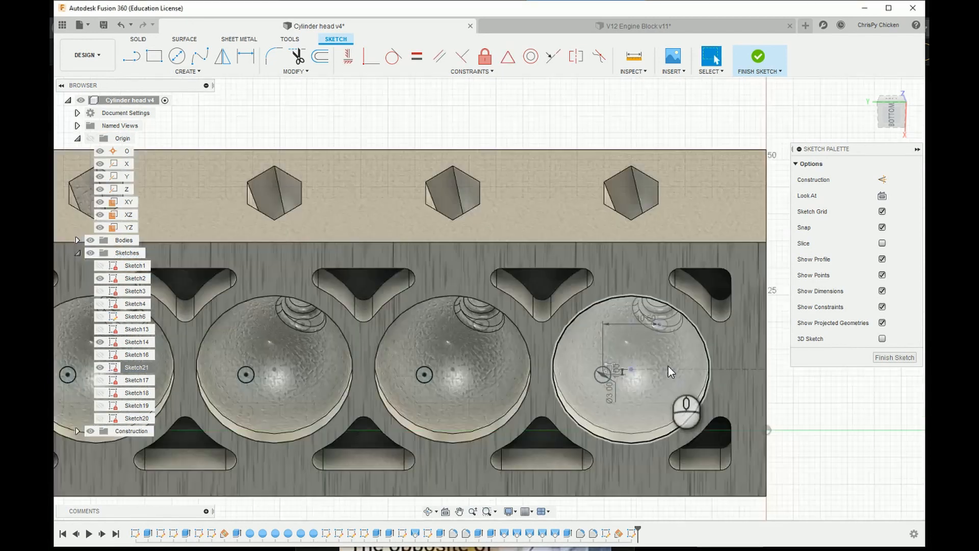
Step: Check the patterned circles against the bores and Sketch14's existing holes, then leave the sketch
{"action": "scroll", "coordinate": [672, 381], "scroll_direction": "down", "scroll_amount": 3}
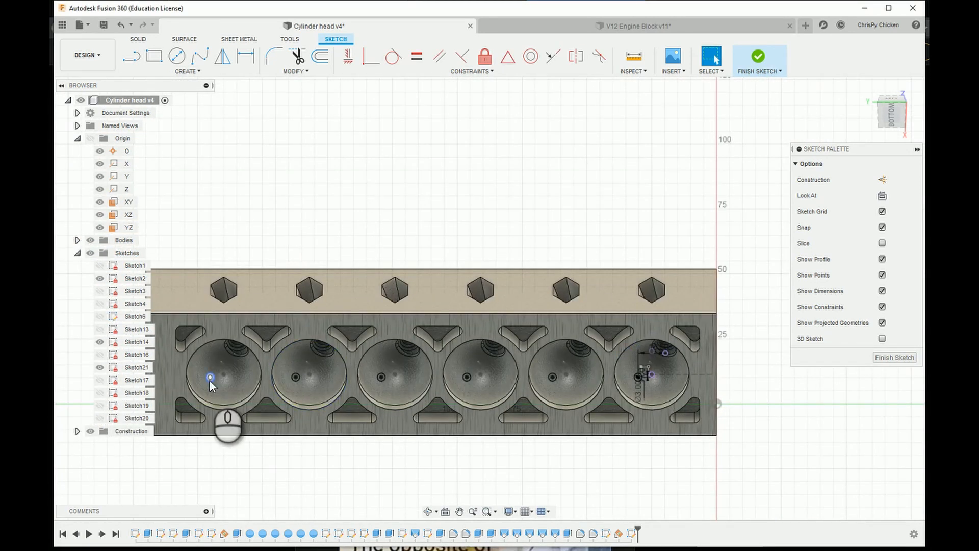
{"action": "scroll", "coordinate": [672, 369], "scroll_direction": "up", "scroll_amount": 4}
{"action": "scroll", "coordinate": [671, 369], "scroll_direction": "down", "scroll_amount": 2}
{"action": "left_click", "coordinate": [326, 533]}
{"action": "left_click", "coordinate": [339, 533]}
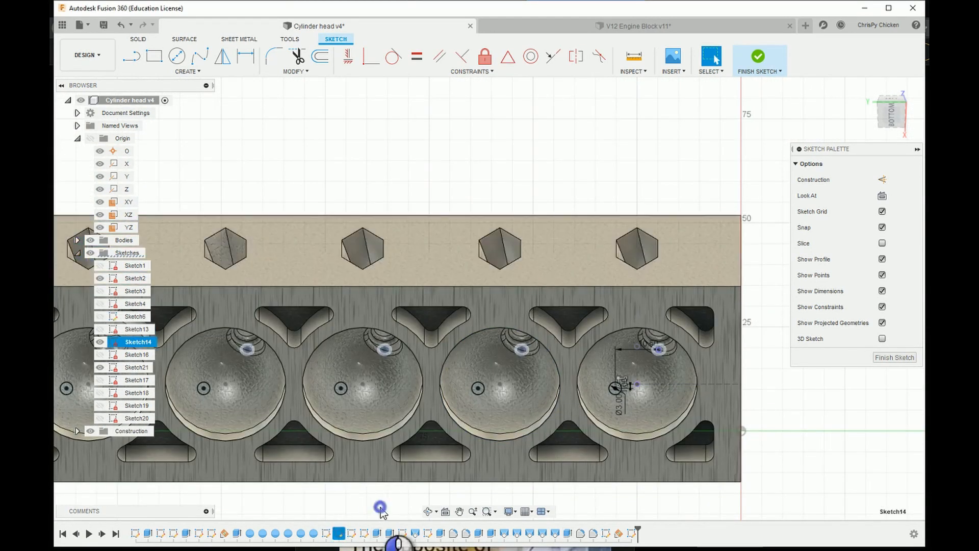
{"action": "left_click", "coordinate": [382, 512]}
{"action": "left_click", "coordinate": [390, 500]}
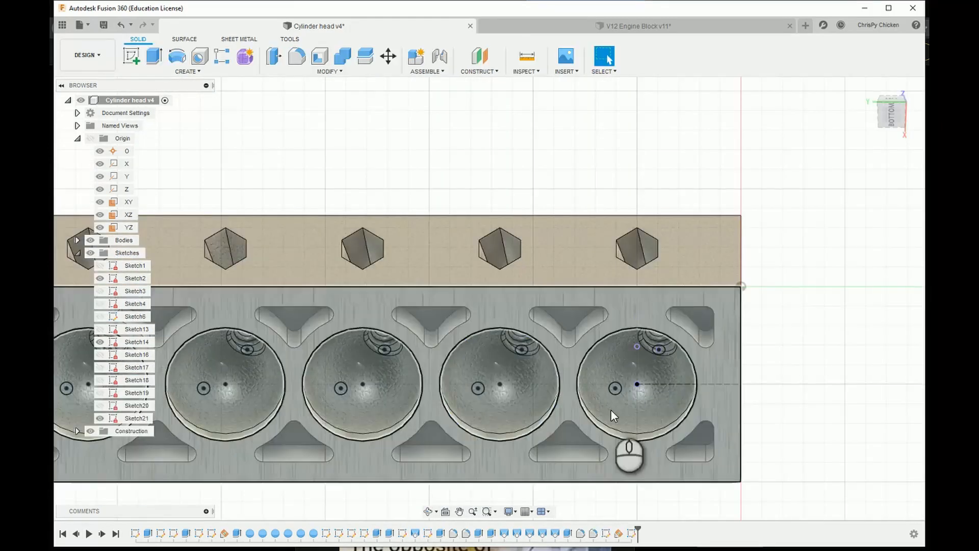
{"action": "scroll", "coordinate": [618, 384], "scroll_direction": "up", "scroll_amount": 3}
{"action": "scroll", "coordinate": [299, 358], "scroll_direction": "down", "scroll_amount": 3}
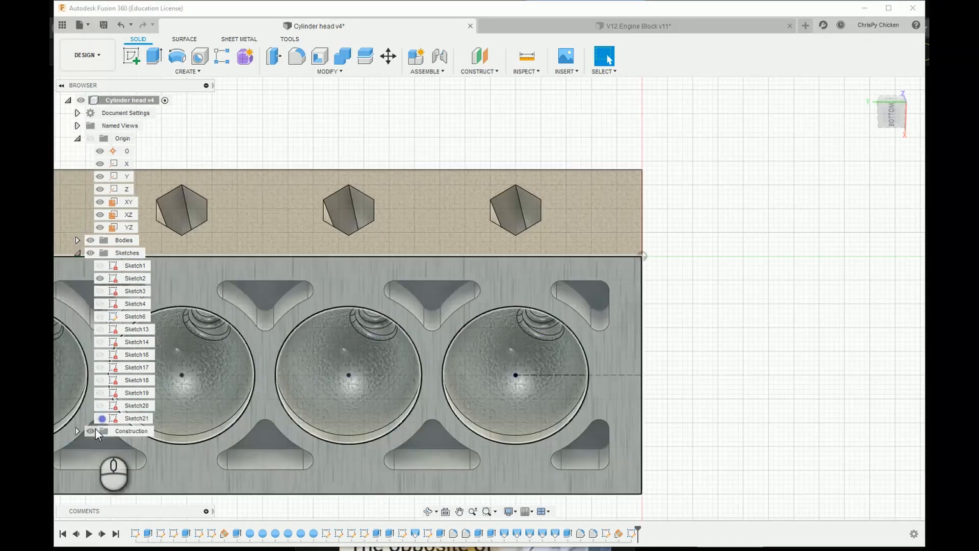
Step: Create a sketch on a construction plane and draw a 5 mm circle centred on the first bore's 3 mm circle
{"action": "left_click", "coordinate": [77, 431]}
{"action": "right_click", "coordinate": [114, 453]}
{"action": "left_click", "coordinate": [142, 467]}
{"action": "middle_click_drag", "start_coordinate": [586, 384], "coordinate": [669, 364]}
{"action": "left_click", "coordinate": [177, 56]}
{"action": "scroll", "coordinate": [454, 388], "scroll_direction": "up", "scroll_amount": 4}
{"action": "left_click", "coordinate": [461, 407]}
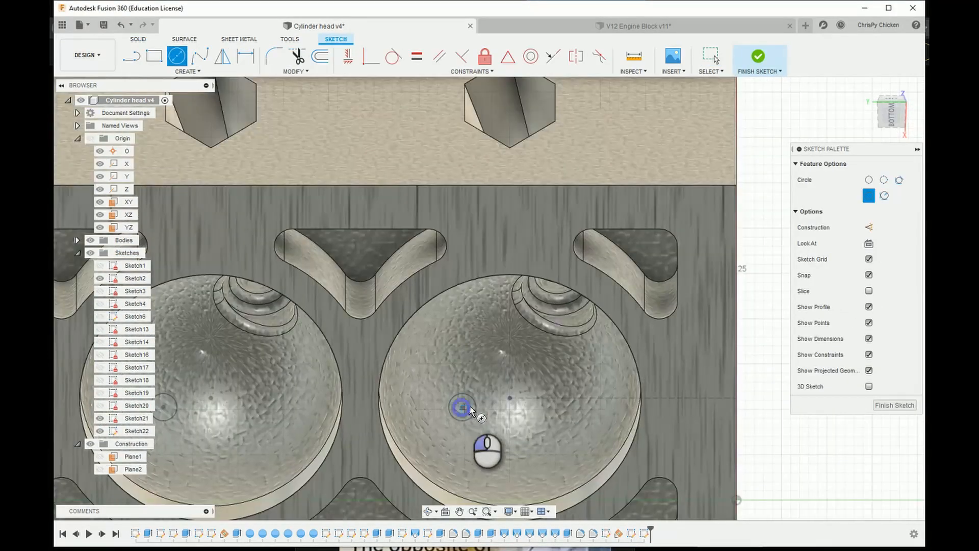
{"action": "left_click", "coordinate": [759, 49]}
Step: Reopen Sketch22 and pattern the 5 mm circle along the head so each of the six bores has one
{"action": "scroll", "coordinate": [582, 407], "scroll_direction": "down", "scroll_amount": 3}
{"action": "scroll", "coordinate": [530, 473], "scroll_direction": "up", "scroll_amount": 2}
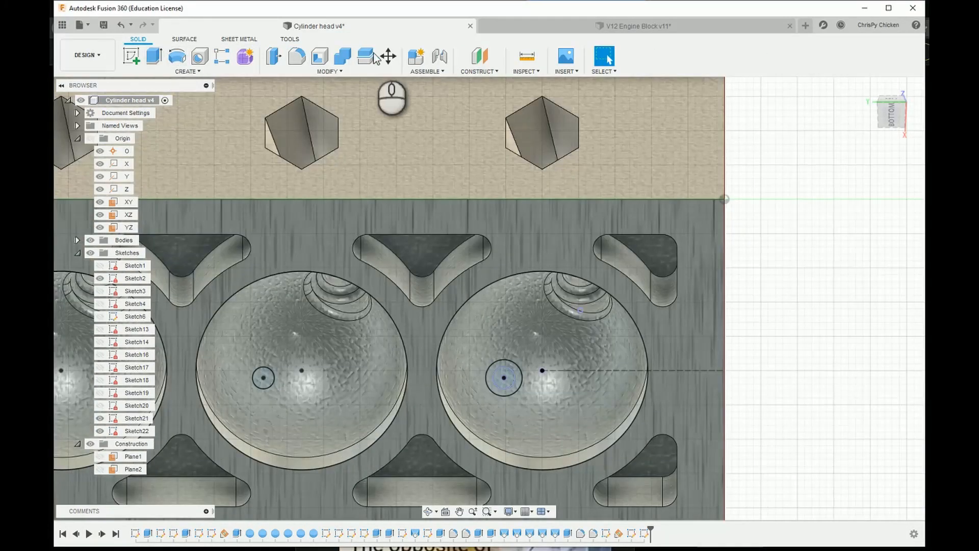
{"action": "right_click", "coordinate": [135, 429]}
{"action": "left_click", "coordinate": [158, 281]}
{"action": "left_click", "coordinate": [719, 228]}
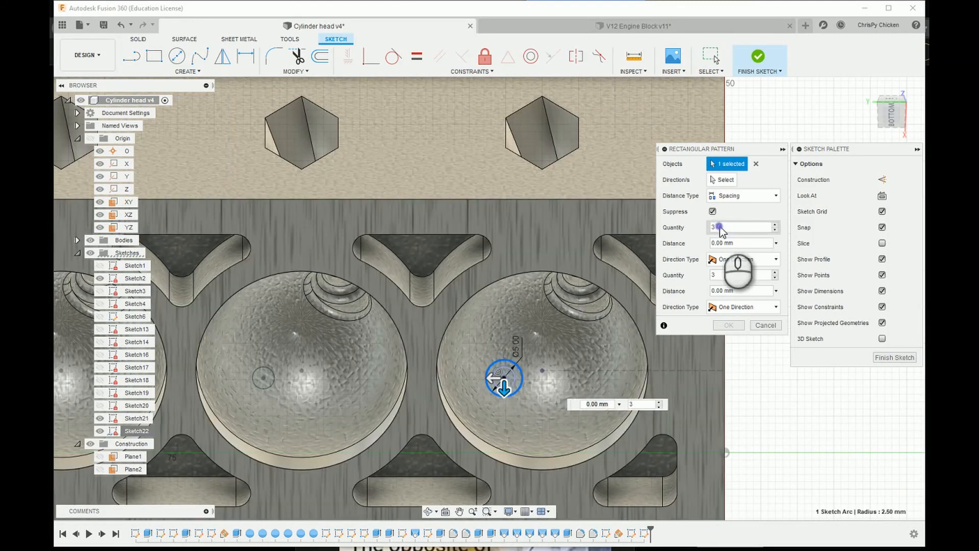
{"action": "left_click", "coordinate": [725, 325]}
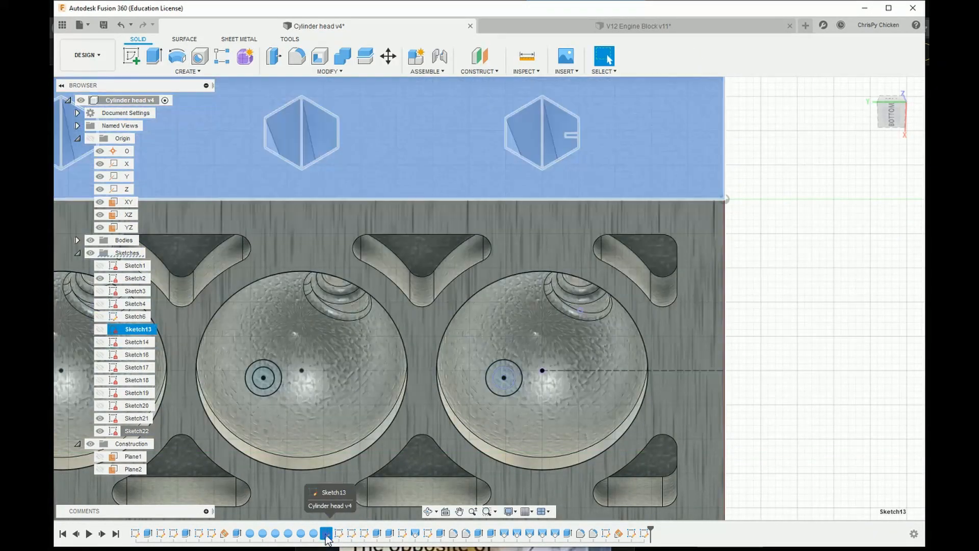
Step: Isolate Sketch22 and extrude its six 5 mm circles as cuts in the cylinder bores
{"action": "left_click", "coordinate": [377, 533]}
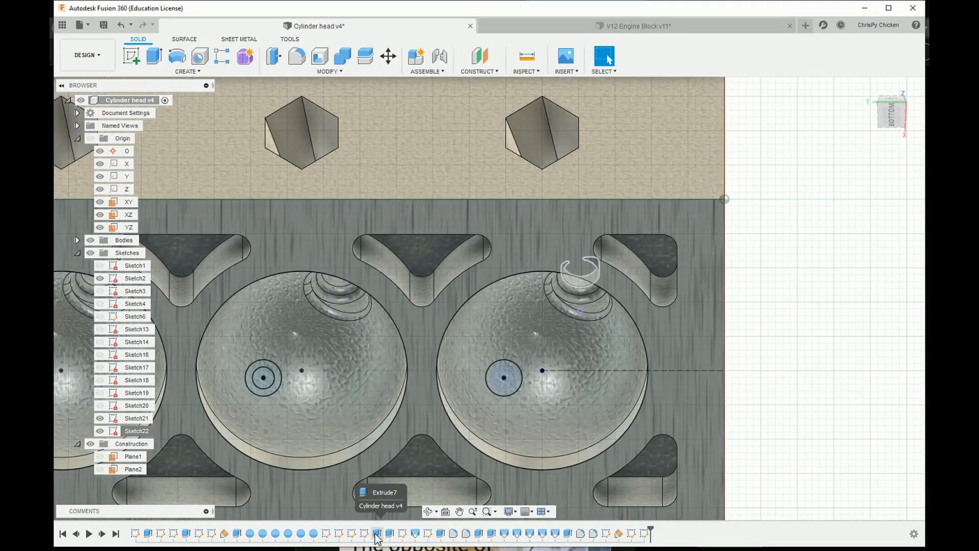
{"action": "left_click", "coordinate": [406, 426]}
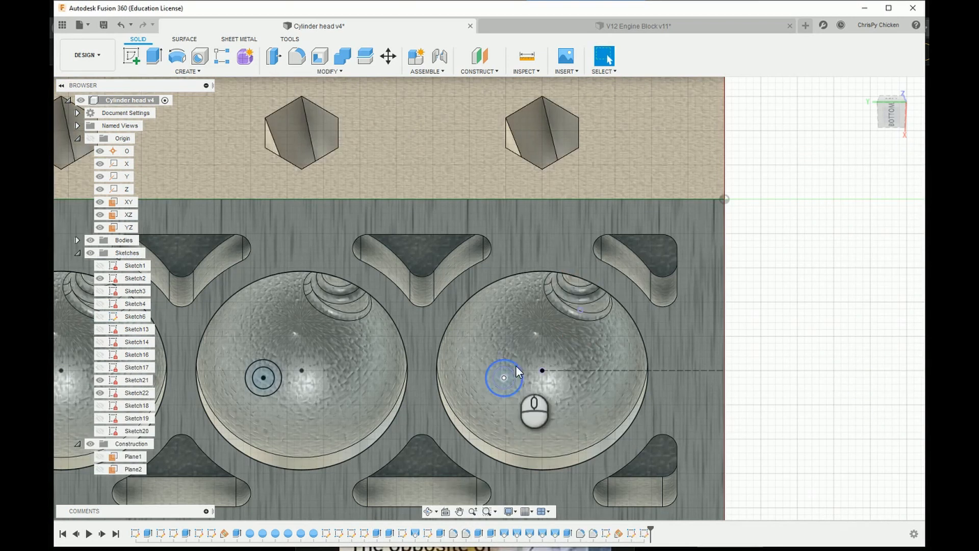
{"action": "scroll", "coordinate": [561, 448], "scroll_direction": "up", "scroll_amount": 3}
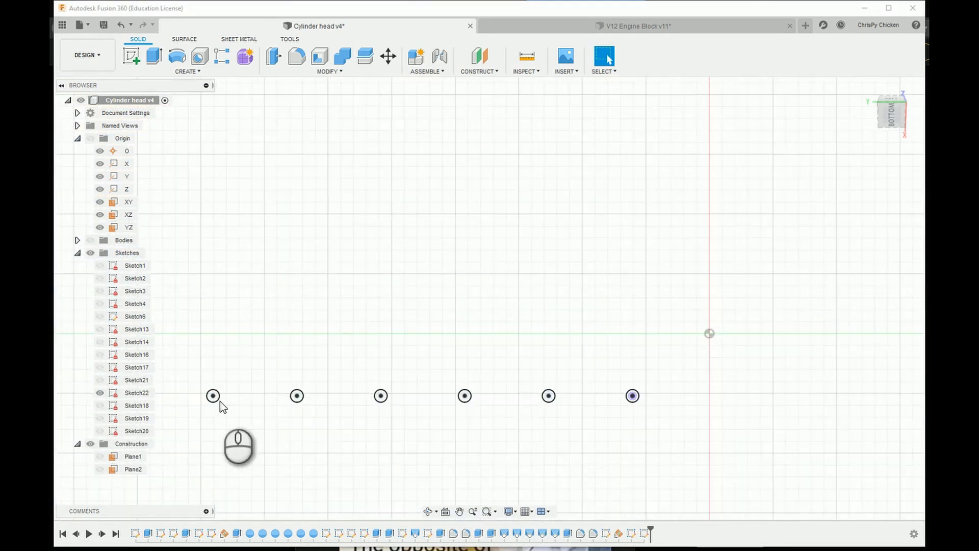
{"action": "left_click", "coordinate": [380, 396]}
{"action": "left_click", "coordinate": [465, 396]}
{"action": "left_click", "coordinate": [548, 396]}
{"action": "scroll", "coordinate": [646, 397], "scroll_direction": "up", "scroll_amount": 3}
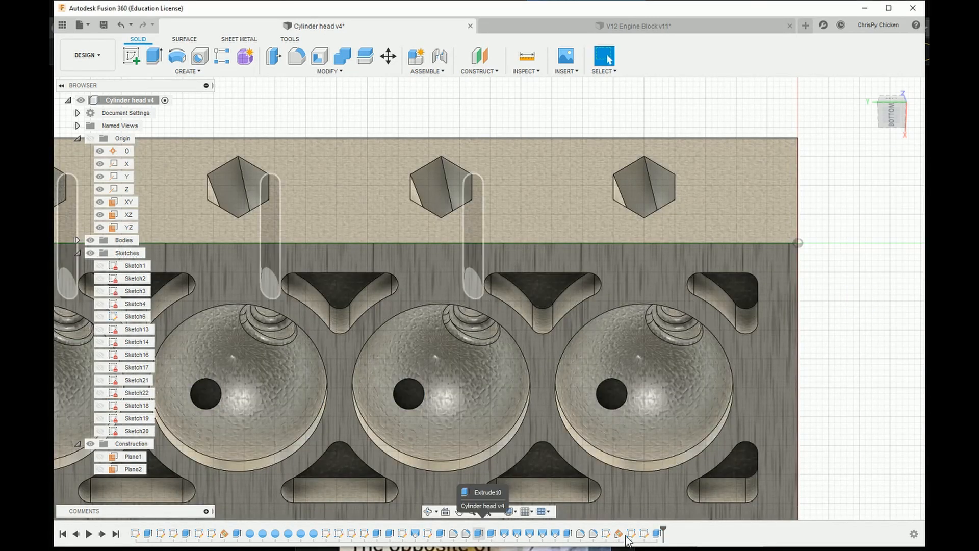
Step: Extrude Sketch21's six 3 mm circles as cuts up to the head's top face, using the To Object extent
{"action": "left_click", "coordinate": [154, 56]}
{"action": "left_click", "coordinate": [100, 380]}
{"action": "left_click", "coordinate": [90, 240]}
{"action": "scroll", "coordinate": [676, 433], "scroll_direction": "down", "scroll_amount": 5}
{"action": "left_click_drag", "start_coordinate": [291, 411], "coordinate": [647, 431]}
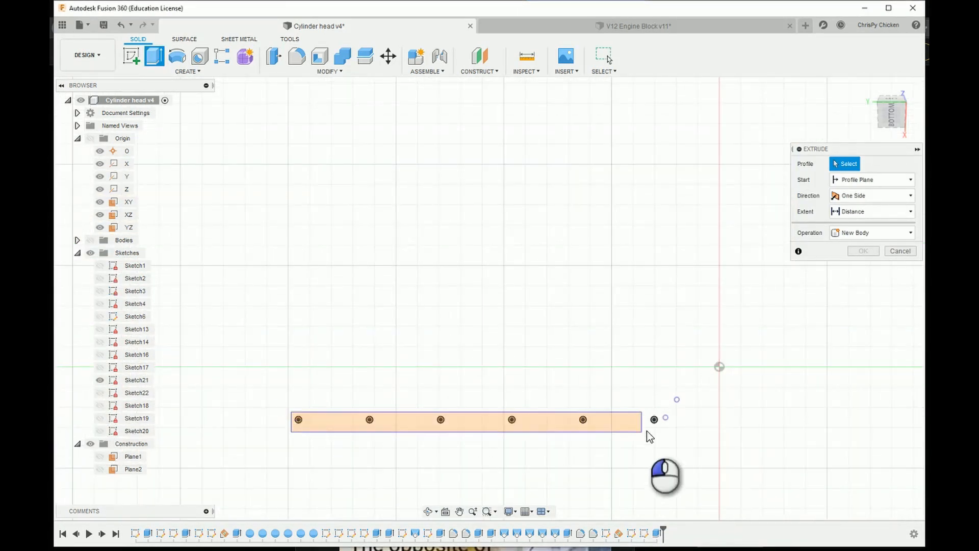
{"action": "left_click", "coordinate": [90, 240]}
{"action": "middle_click_drag", "start_coordinate": [580, 374], "coordinate": [662, 204]}
{"action": "left_click", "coordinate": [662, 204]}
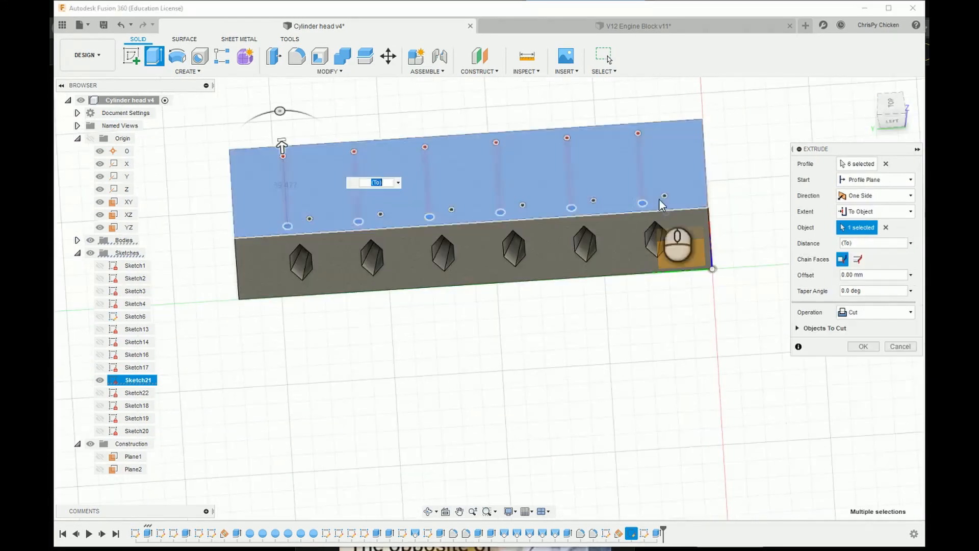
{"action": "left_click", "coordinate": [855, 347]}
Step: Inspect the new stepped valve holes in the bores from the head's underside
{"action": "left_click", "coordinate": [428, 510]}
{"action": "left_click_drag", "start_coordinate": [506, 315], "coordinate": [498, 190]}
{"action": "scroll", "coordinate": [619, 408], "scroll_direction": "up", "scroll_amount": 5}
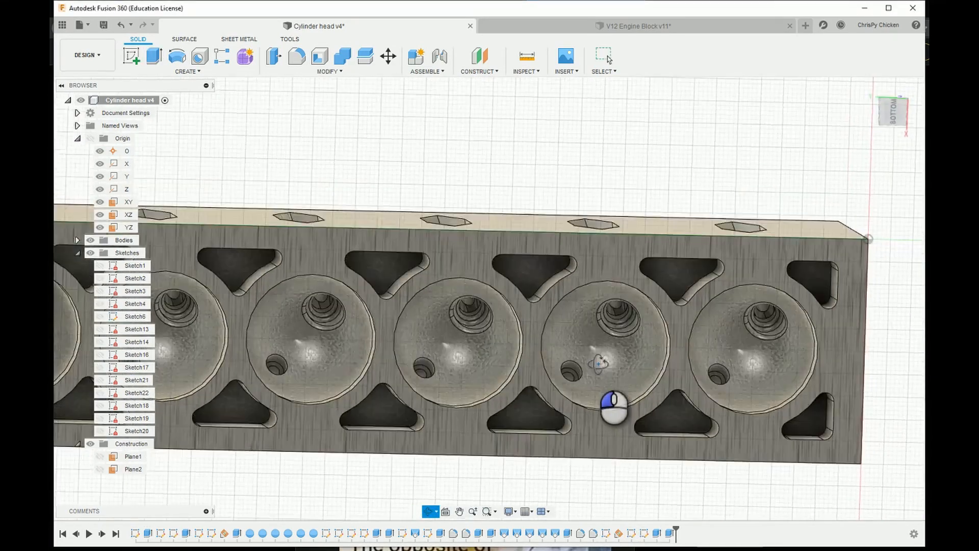
{"action": "scroll", "coordinate": [585, 411], "scroll_direction": "down", "scroll_amount": 3}
{"action": "scroll", "coordinate": [511, 220], "scroll_direction": "up", "scroll_amount": 3}
{"action": "key", "text": "Escape"}
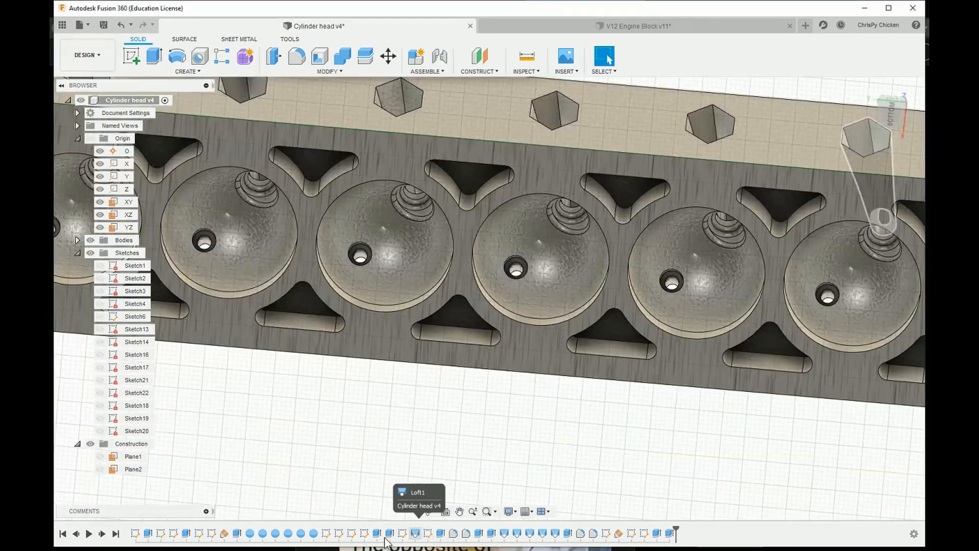
Step: Highlight Sketch18 and examine how its circles sit inside the existing side ports and valve openings
{"action": "middle_click_drag", "start_coordinate": [675, 407], "coordinate": [573, 472]}
{"action": "left_click", "coordinate": [429, 510]}
{"action": "left_click_drag", "start_coordinate": [630, 336], "coordinate": [617, 503]}
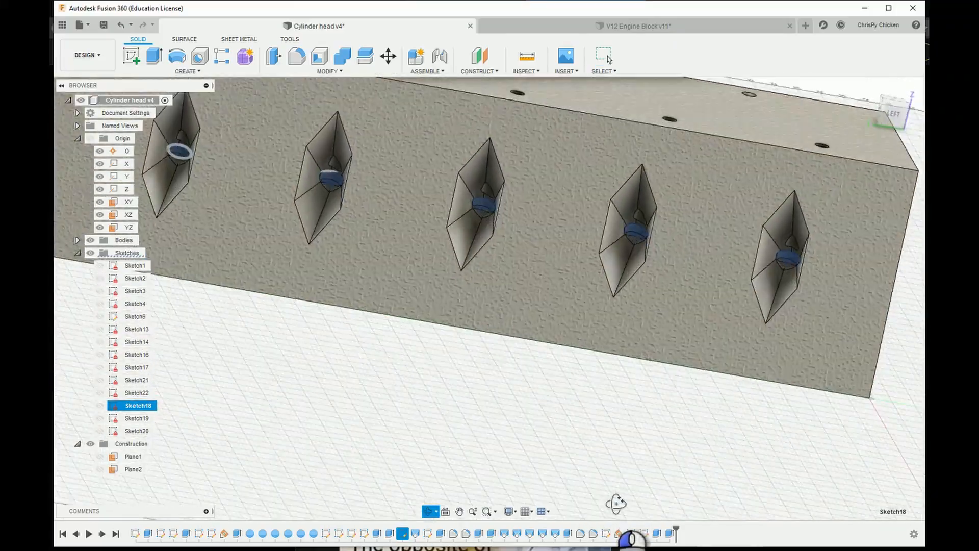
{"action": "scroll", "coordinate": [651, 301], "scroll_direction": "up", "scroll_amount": 3}
{"action": "left_click_drag", "start_coordinate": [653, 305], "coordinate": [740, 345]}
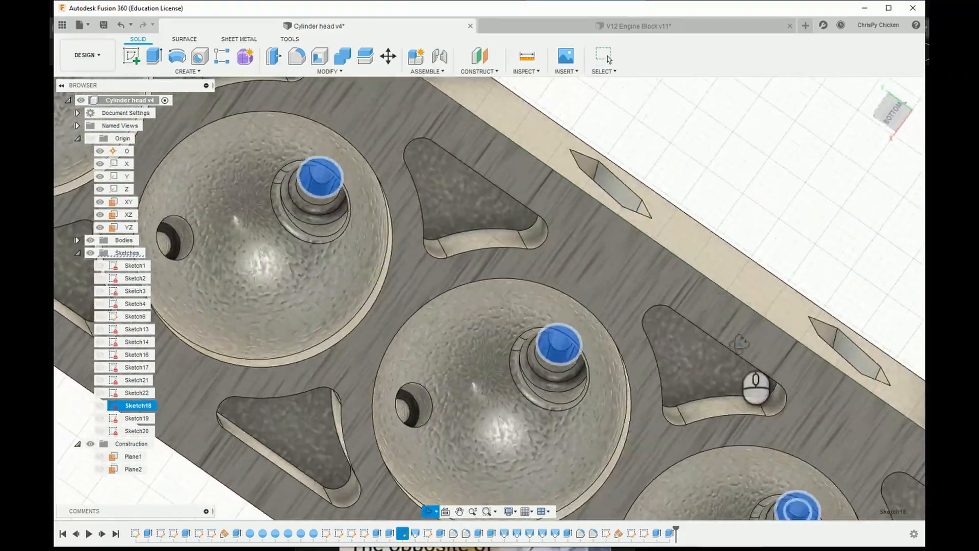
{"action": "scroll", "coordinate": [740, 346], "scroll_direction": "down", "scroll_amount": 3}
{"action": "scroll", "coordinate": [670, 407], "scroll_direction": "up", "scroll_amount": 3}
{"action": "middle_click_drag", "start_coordinate": [694, 434], "coordinate": [618, 349]}
Step: Start a sketch on the ring-shaped shoulder inside the first bore's new hole and draw a concentric 5 mm circle
{"action": "left_click", "coordinate": [600, 358]}
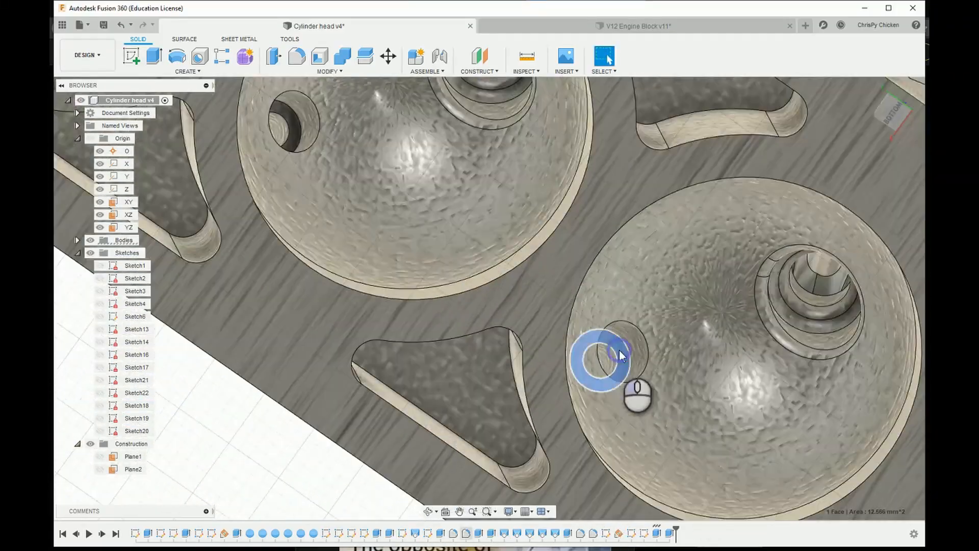
{"action": "scroll", "coordinate": [591, 367], "scroll_direction": "up", "scroll_amount": 3}
{"action": "left_click", "coordinate": [178, 54]}
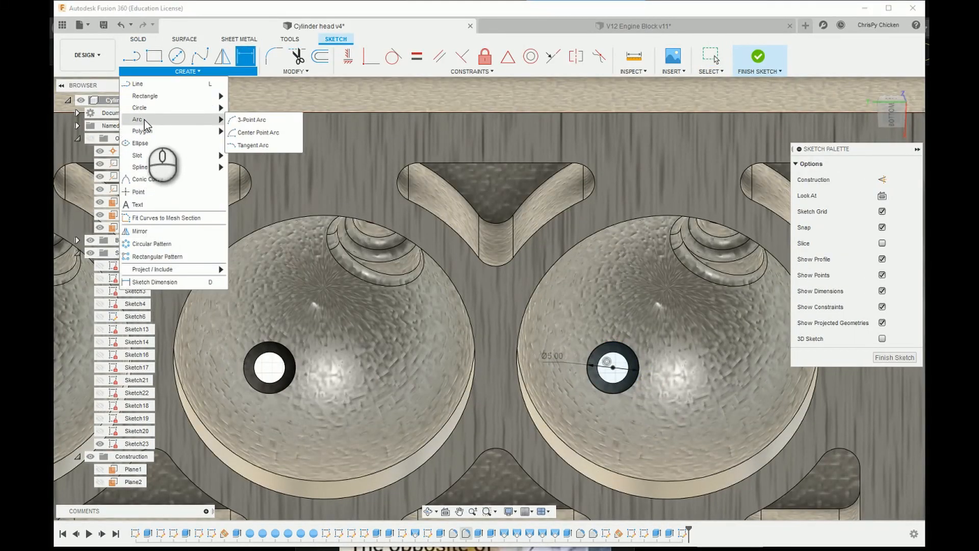
Step: Pattern the 5 mm circle into a row of six at -33 mm spacing, one for each bore's new valve hole
{"action": "left_click", "coordinate": [157, 257]}
{"action": "left_click", "coordinate": [586, 375]}
{"action": "left_click", "coordinate": [724, 228]}
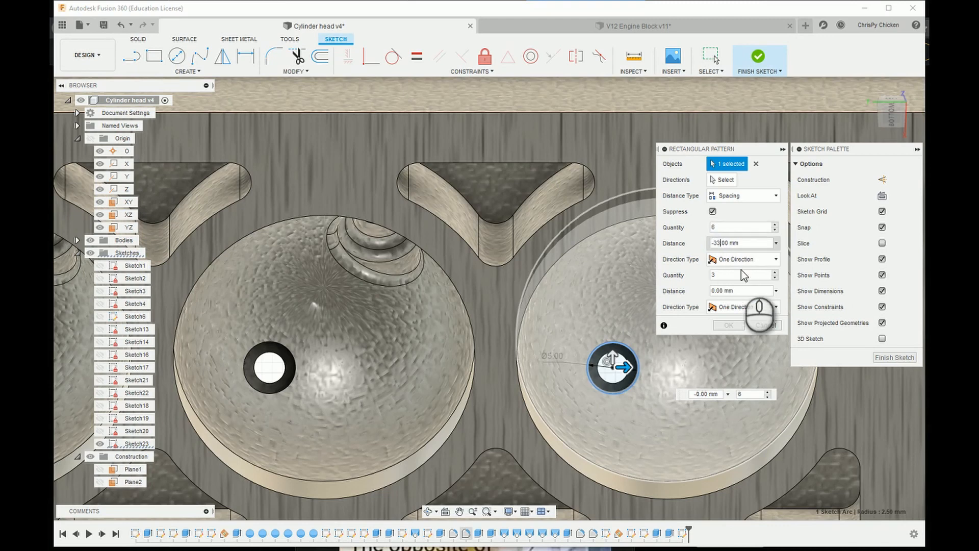
{"action": "left_click", "coordinate": [722, 275]}
{"action": "left_click", "coordinate": [728, 325]}
{"action": "scroll", "coordinate": [406, 371], "scroll_direction": "down", "scroll_amount": 3}
{"action": "left_click", "coordinate": [90, 239]}
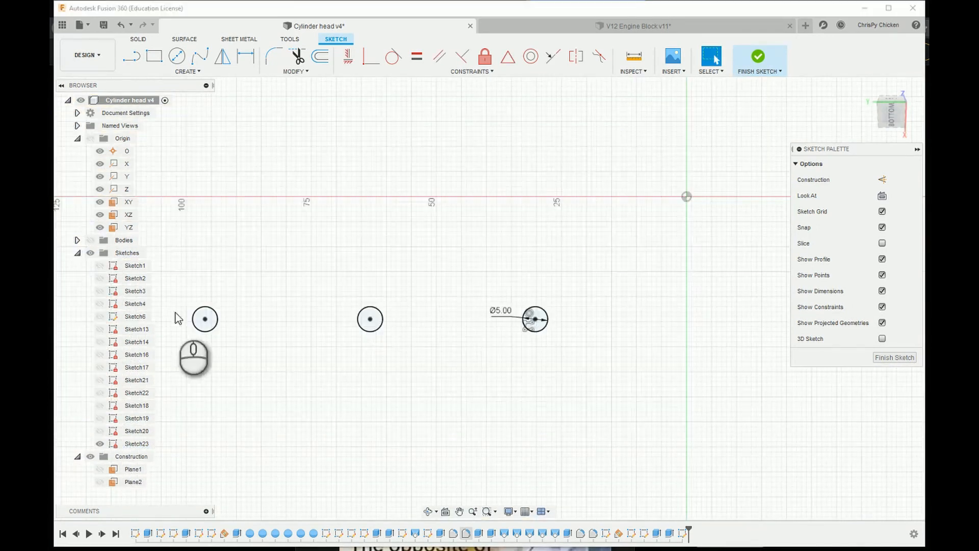
{"action": "left_click", "coordinate": [90, 239]}
Step: Show Sketch20's hexagonal port profiles beside the new circles, hide the bodies and finish the sketch
{"action": "left_click", "coordinate": [892, 110]}
{"action": "left_click", "coordinate": [913, 88]}
{"action": "left_click", "coordinate": [914, 88]}
{"action": "left_click", "coordinate": [892, 93]}
{"action": "left_click", "coordinate": [893, 126]}
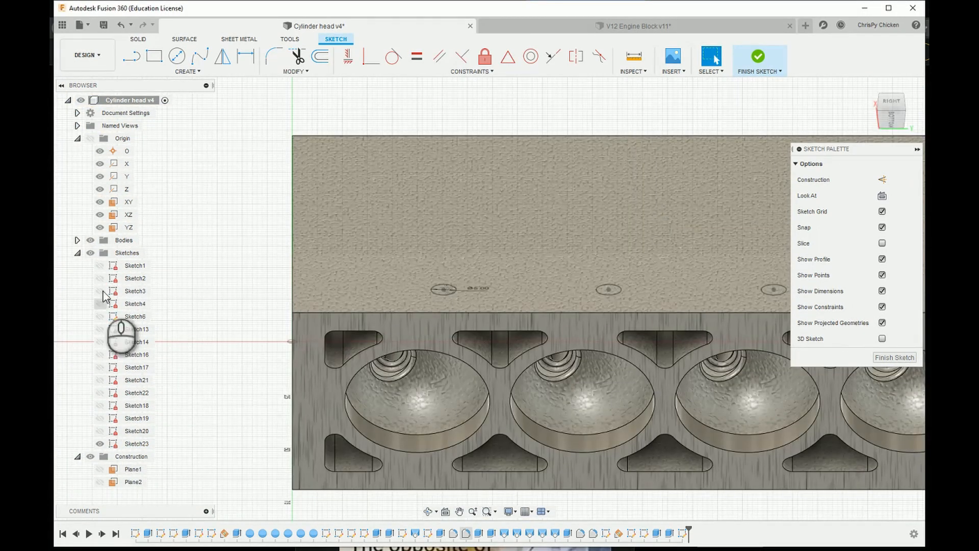
{"action": "left_click", "coordinate": [99, 431]}
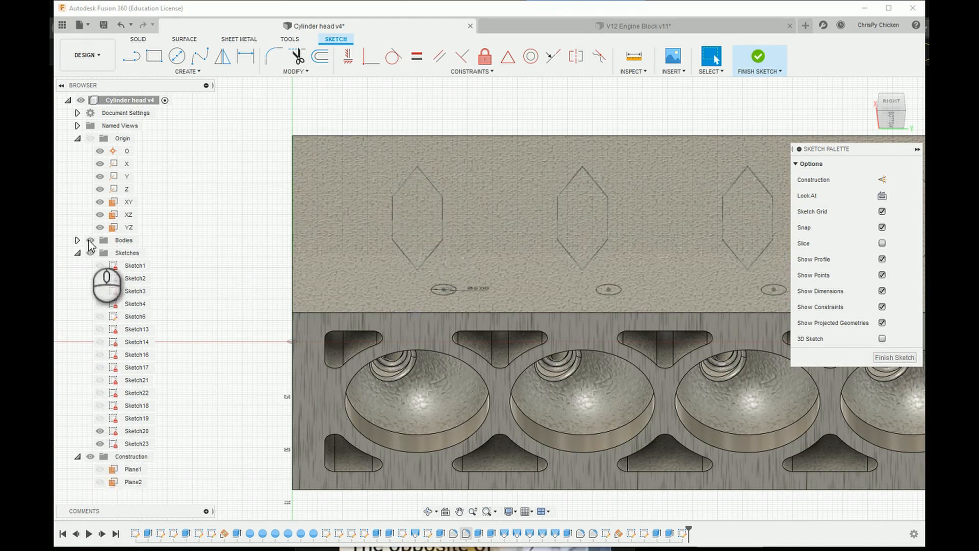
{"action": "left_click", "coordinate": [90, 240]}
{"action": "left_click", "coordinate": [891, 113]}
{"action": "left_click", "coordinate": [205, 74]}
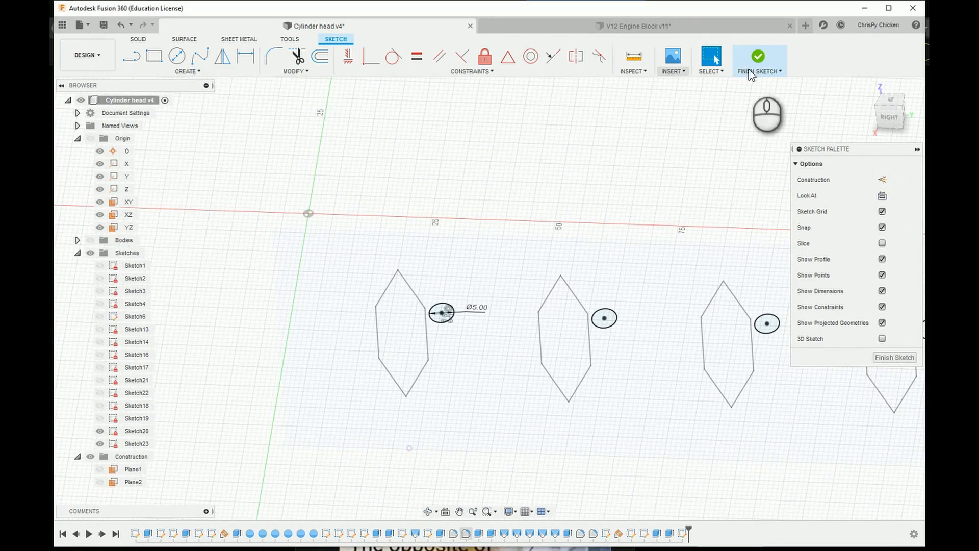
{"action": "left_click", "coordinate": [750, 71]}
Step: Loft a cut from the first hexagonal port profile to the first 5 mm circle through the head body
{"action": "left_click", "coordinate": [183, 71]}
{"action": "left_click", "coordinate": [153, 174]}
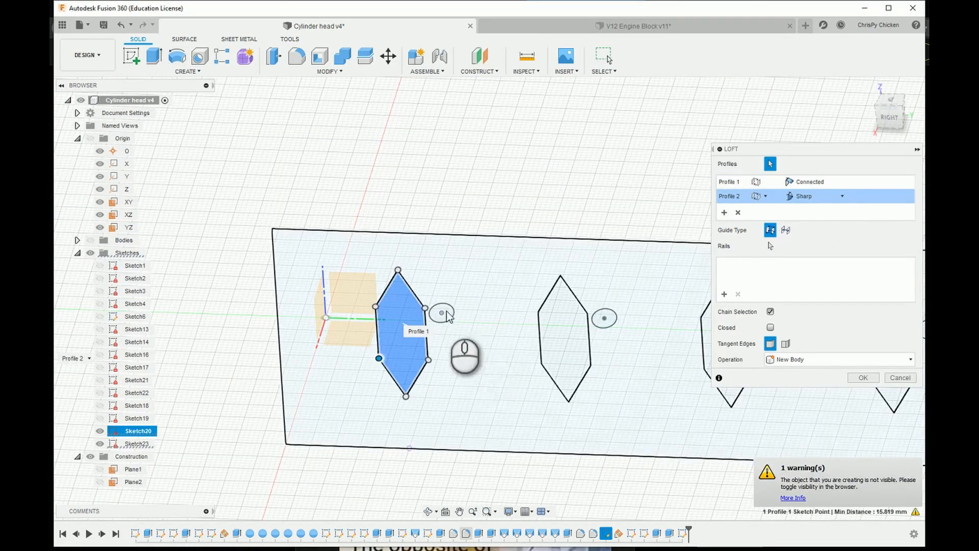
{"action": "scroll", "coordinate": [441, 314], "scroll_direction": "up", "scroll_amount": 3}
{"action": "left_click_drag", "start_coordinate": [889, 113], "coordinate": [891, 91]}
{"action": "left_click", "coordinate": [90, 240]}
{"action": "left_click", "coordinate": [858, 395]}
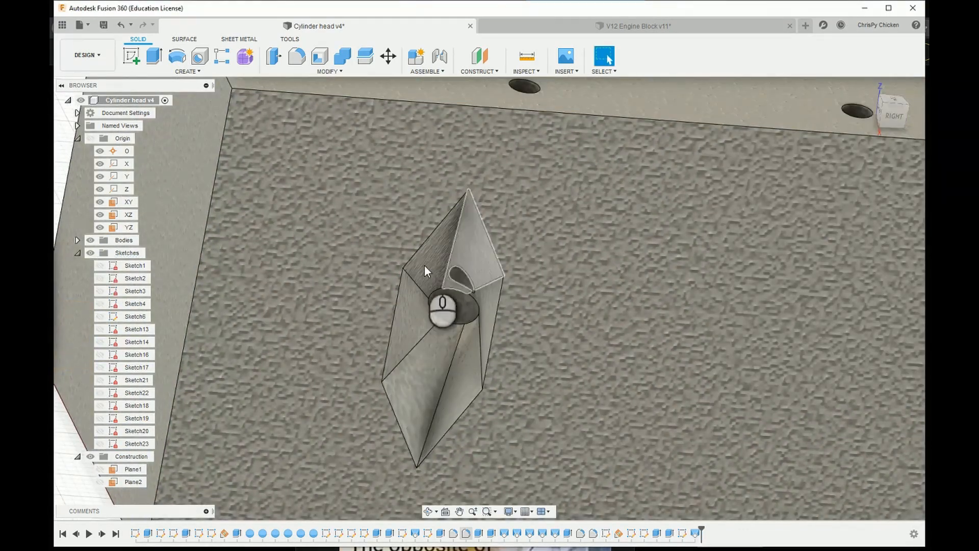
Step: Show Sketch20 and Sketch23 again and loft a cut between the second hexagonal profile and its 5 mm circle
{"action": "left_click", "coordinate": [100, 431]}
{"action": "left_click", "coordinate": [100, 443]}
{"action": "scroll", "coordinate": [596, 351], "scroll_direction": "down", "scroll_amount": 4}
{"action": "scroll", "coordinate": [658, 354], "scroll_direction": "up", "scroll_amount": 3}
{"action": "left_click", "coordinate": [90, 239]}
{"action": "left_click", "coordinate": [187, 72]}
{"action": "left_click", "coordinate": [153, 174]}
{"action": "left_click", "coordinate": [542, 400]}
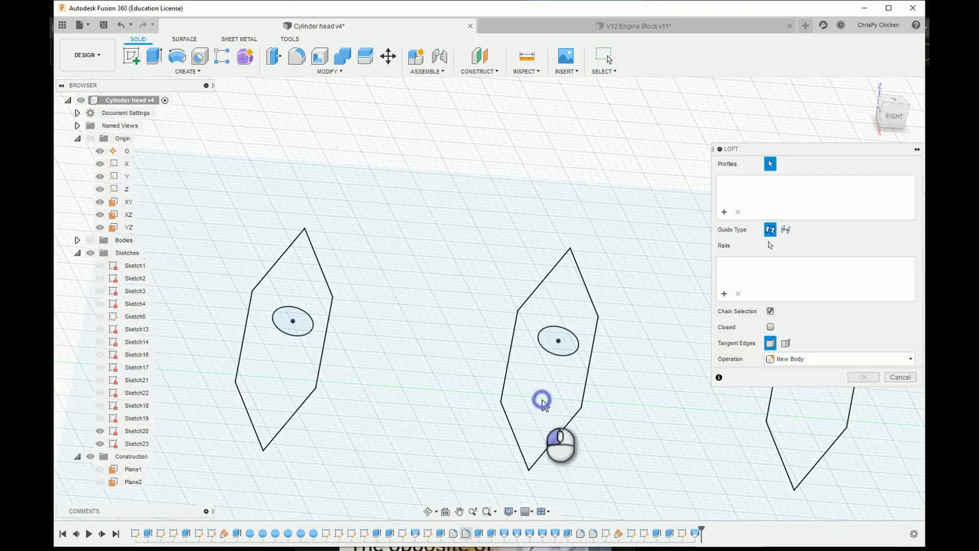
{"action": "left_click_drag", "start_coordinate": [892, 115], "coordinate": [897, 145]}
{"action": "left_click", "coordinate": [90, 240]}
{"action": "key", "text": "Return"}
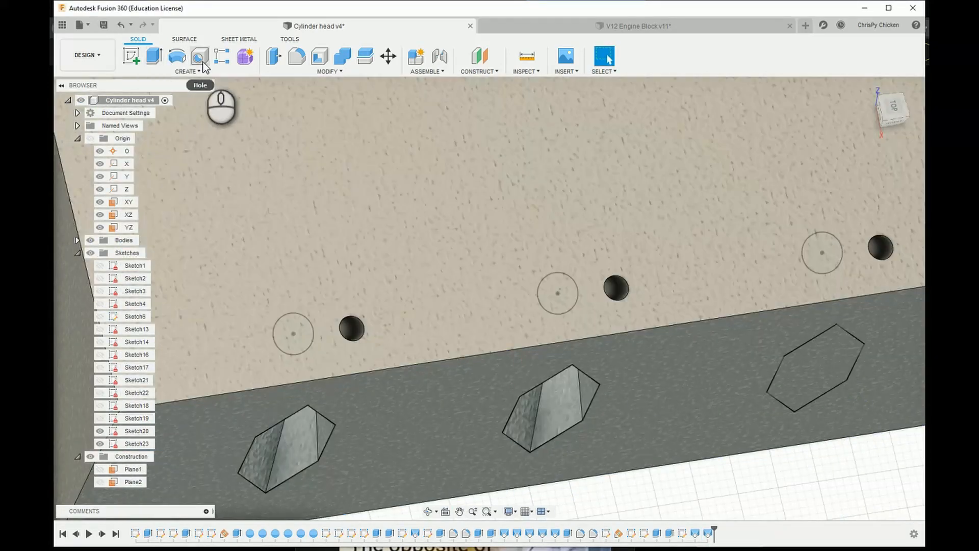
Step: Loft a cut between the third hexagonal port profile and the matching 5 mm circle
{"action": "left_click", "coordinate": [192, 71]}
{"action": "left_click", "coordinate": [153, 174]}
{"action": "middle_click_drag", "start_coordinate": [502, 349], "coordinate": [279, 332]}
{"action": "left_click", "coordinate": [599, 351]}
{"action": "left_click", "coordinate": [599, 235]}
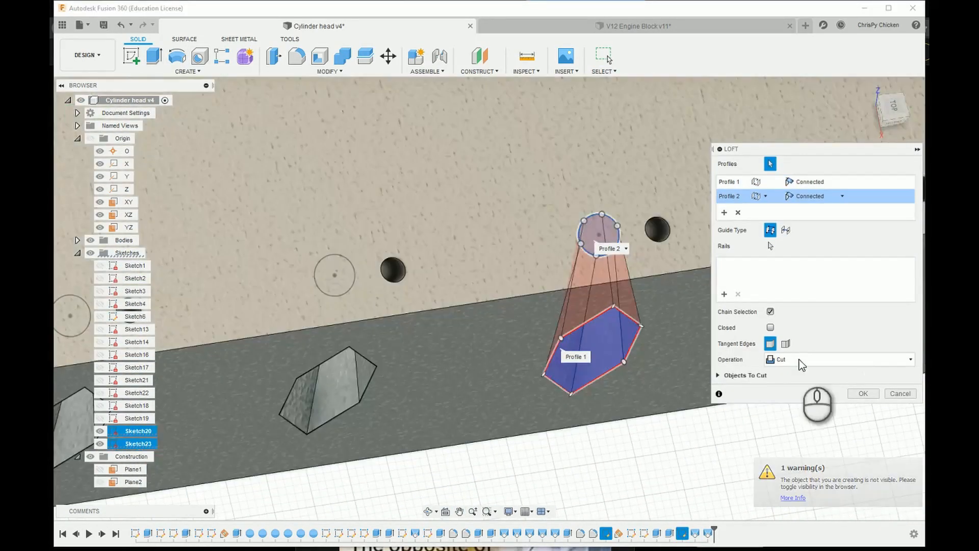
{"action": "key", "text": "Return"}
Step: Loft a cut between the fourth hexagonal port profile and its 5 mm circle, hiding the bodies while picking the circle
{"action": "middle_click_drag", "start_coordinate": [801, 366], "coordinate": [242, 371]}
{"action": "left_click", "coordinate": [187, 70]}
{"action": "left_click", "coordinate": [153, 174]}
{"action": "left_click", "coordinate": [487, 349]}
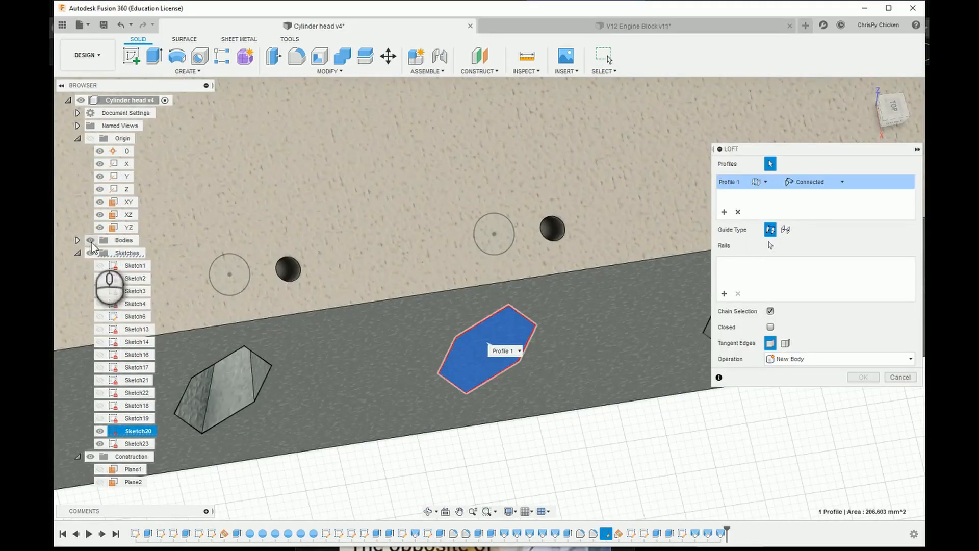
{"action": "left_click", "coordinate": [90, 240]}
{"action": "left_click", "coordinate": [494, 233]}
{"action": "left_click", "coordinate": [90, 240]}
{"action": "left_click", "coordinate": [861, 393]}
Step: Loft a cut between the fifth hexagonal port profile and its 5 mm circle, hiding the bodies while picking the circle
{"action": "middle_click_drag", "start_coordinate": [361, 363], "coordinate": [368, 354]}
{"action": "left_click", "coordinate": [188, 71]}
{"action": "left_click", "coordinate": [139, 174]}
{"action": "left_click", "coordinate": [472, 343]}
{"action": "left_click", "coordinate": [90, 240]}
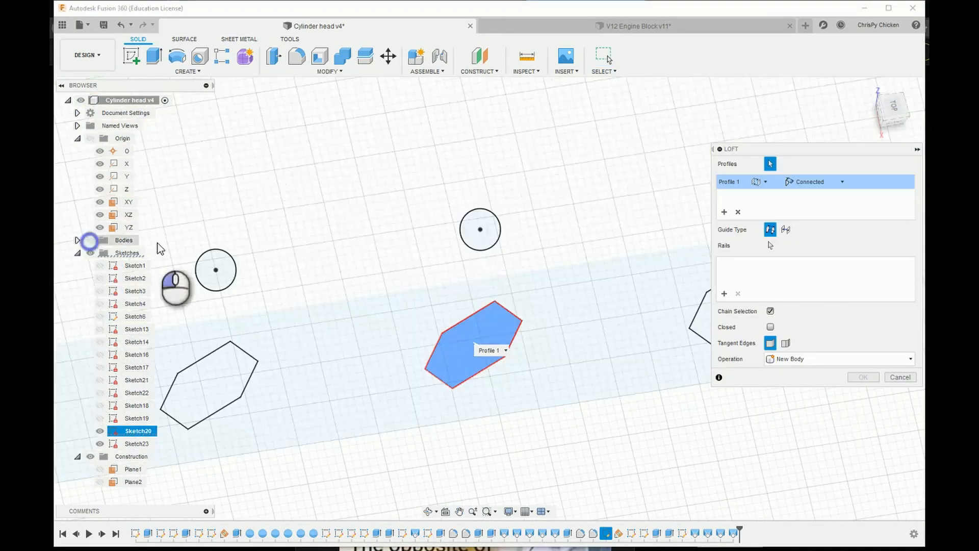
{"action": "left_click", "coordinate": [479, 229]}
{"action": "left_click", "coordinate": [90, 240]}
{"action": "left_click", "coordinate": [860, 394]}
Step: Loft a cut between the sixth hexagonal port profile and its 5 mm circle at the far end of the head
{"action": "middle_click_drag", "start_coordinate": [764, 357], "coordinate": [553, 409]}
{"action": "left_click", "coordinate": [148, 72]}
{"action": "left_click", "coordinate": [139, 174]}
{"action": "left_click", "coordinate": [524, 355]}
{"action": "left_click", "coordinate": [90, 240]}
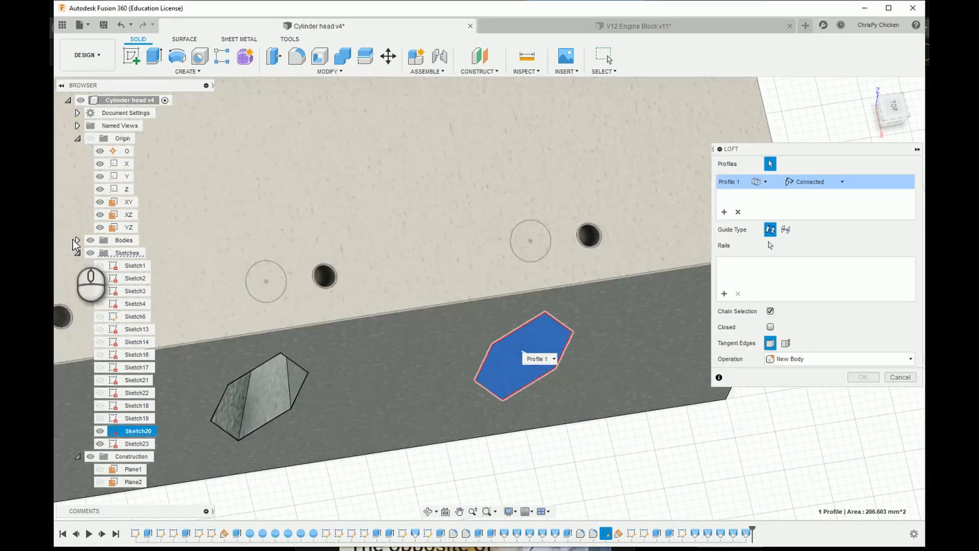
{"action": "left_click", "coordinate": [531, 240]}
{"action": "left_click", "coordinate": [90, 239]}
{"action": "left_click", "coordinate": [861, 392]}
Step: Hide Sketch20 and Sketch23 and check the six lofted ports on the head's side face
{"action": "scroll", "coordinate": [699, 346], "scroll_direction": "down", "scroll_amount": 3}
{"action": "mouse_move", "coordinate": [551, 312]}
{"action": "left_mouse_down"}
{"action": "mouse_move", "coordinate": [544, 297]}
{"action": "mouse_move", "coordinate": [568, 332]}
{"action": "mouse_move", "coordinate": [581, 408]}
{"action": "left_mouse_up"}
{"action": "scroll", "coordinate": [582, 413], "scroll_direction": "down", "scroll_amount": 3}
{"action": "scroll", "coordinate": [581, 408], "scroll_direction": "up", "scroll_amount": 2}
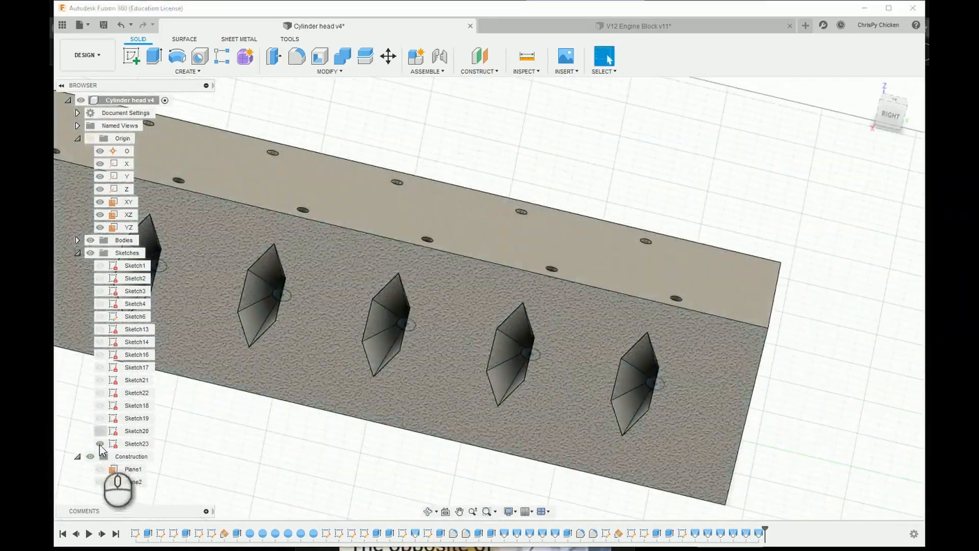
{"action": "left_click", "coordinate": [100, 444]}
{"action": "scroll", "coordinate": [665, 377], "scroll_direction": "down", "scroll_amount": 3}
{"action": "mouse_move", "coordinate": [487, 359]}
{"action": "left_mouse_down"}
{"action": "mouse_move", "coordinate": [599, 328]}
{"action": "mouse_move", "coordinate": [549, 321]}
{"action": "mouse_move", "coordinate": [586, 333]}
{"action": "mouse_move", "coordinate": [587, 350]}
{"action": "mouse_move", "coordinate": [590, 334]}
{"action": "left_mouse_up"}
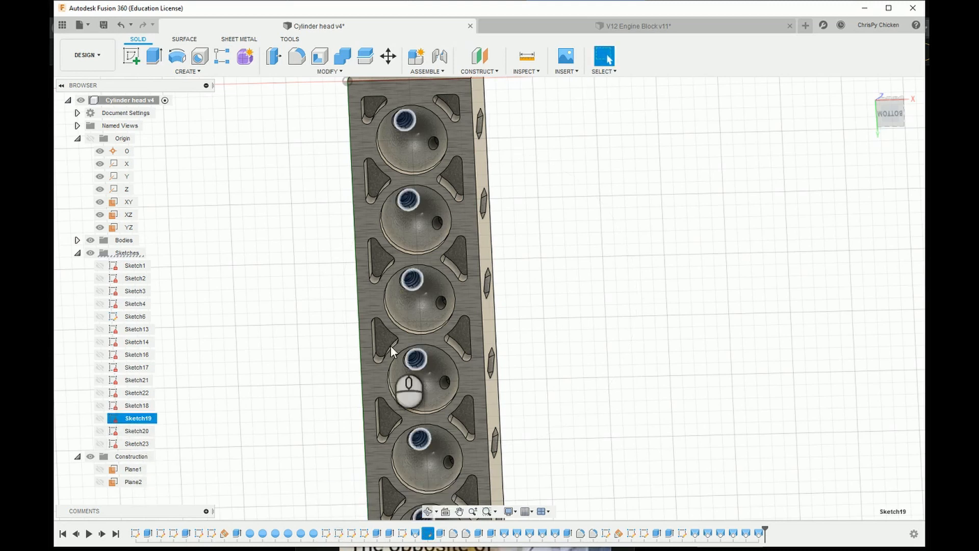
Step: Start a sketch on Plane2 and draw an 8 mm circle concentric with the first bore's new valve hole
{"action": "left_click_drag", "start_coordinate": [390, 349], "coordinate": [446, 538]}
{"action": "left_click", "coordinate": [467, 524]}
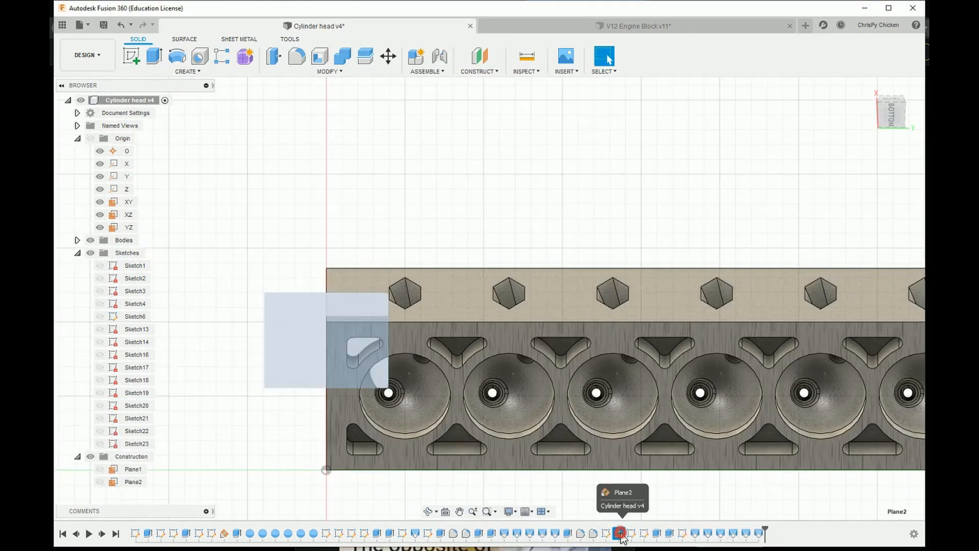
{"action": "left_click", "coordinate": [160, 398]}
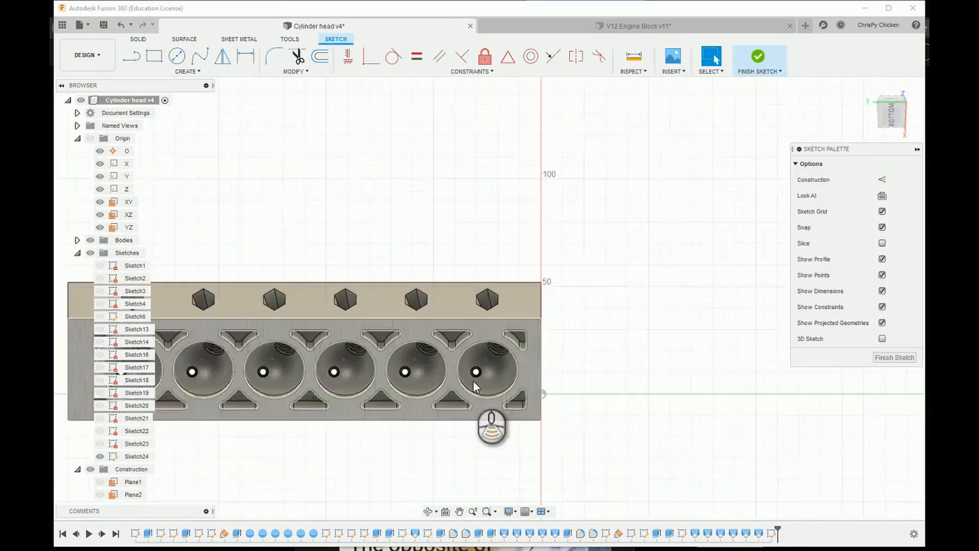
{"action": "key", "text": "c"}
{"action": "scroll", "coordinate": [480, 390], "scroll_direction": "up", "scroll_amount": 5}
{"action": "scroll", "coordinate": [468, 381], "scroll_direction": "up", "scroll_amount": 4}
{"action": "left_click", "coordinate": [465, 411]}
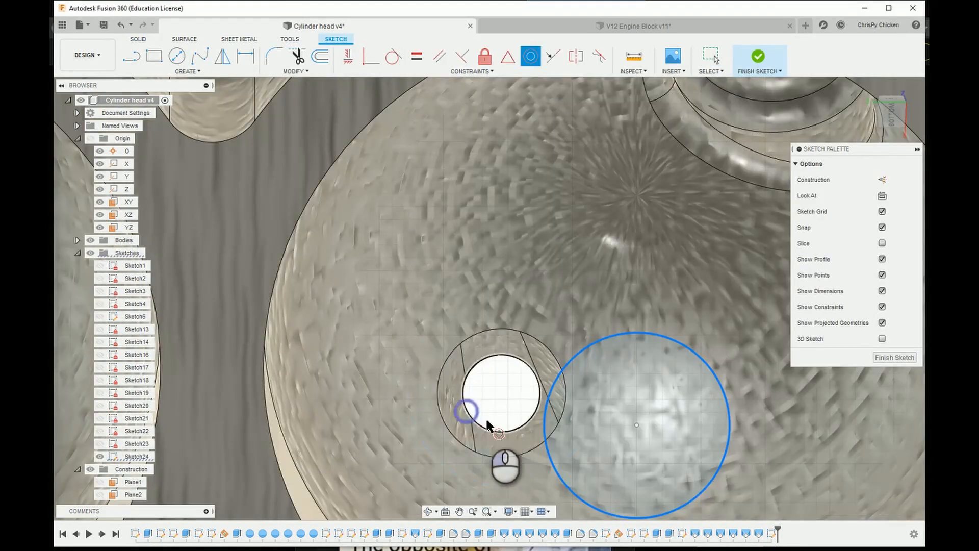
{"action": "scroll", "coordinate": [594, 337], "scroll_direction": "down", "scroll_amount": 4}
{"action": "scroll", "coordinate": [583, 336], "scroll_direction": "up", "scroll_amount": 2}
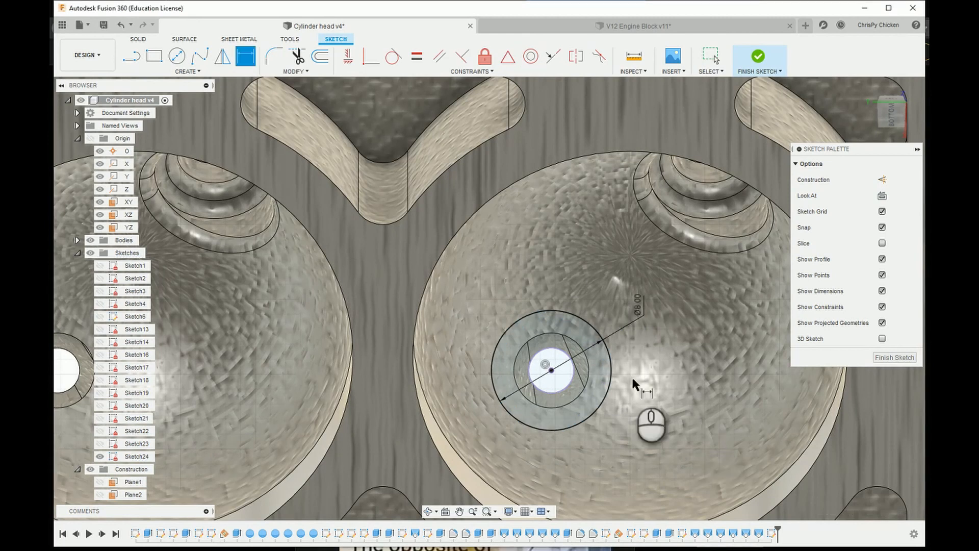
Step: Pattern the 8 mm circle into a row of six at 33 mm spacing, one for each bore
{"action": "scroll", "coordinate": [632, 385], "scroll_direction": "down", "scroll_amount": 2}
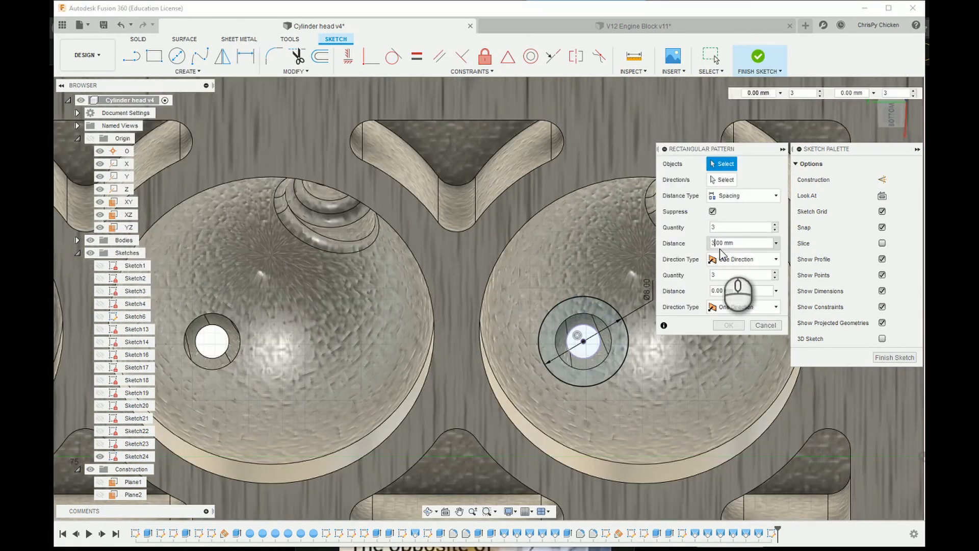
{"action": "scroll", "coordinate": [586, 343], "scroll_direction": "down", "scroll_amount": 5}
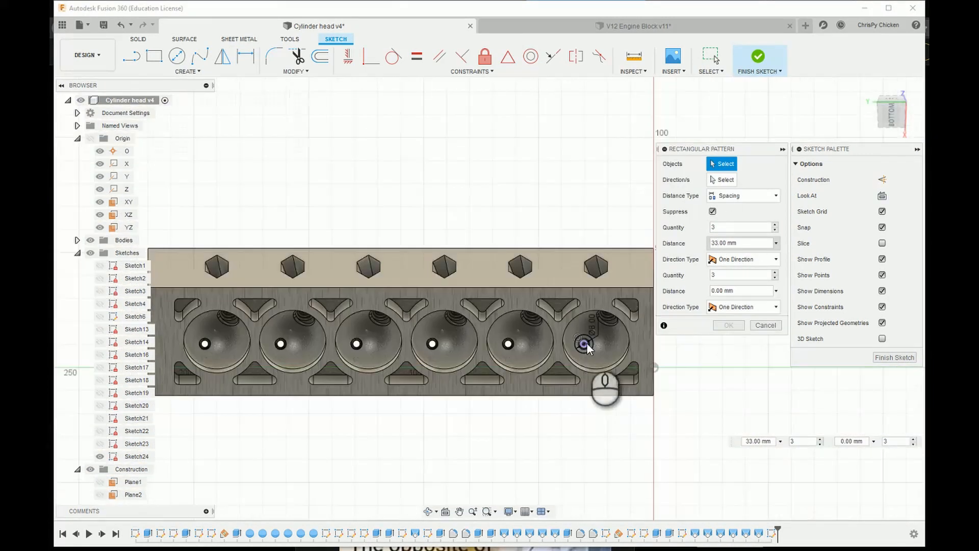
{"action": "scroll", "coordinate": [586, 342], "scroll_direction": "up", "scroll_amount": 3}
{"action": "left_click", "coordinate": [584, 345]}
{"action": "scroll", "coordinate": [579, 344], "scroll_direction": "down", "scroll_amount": 2}
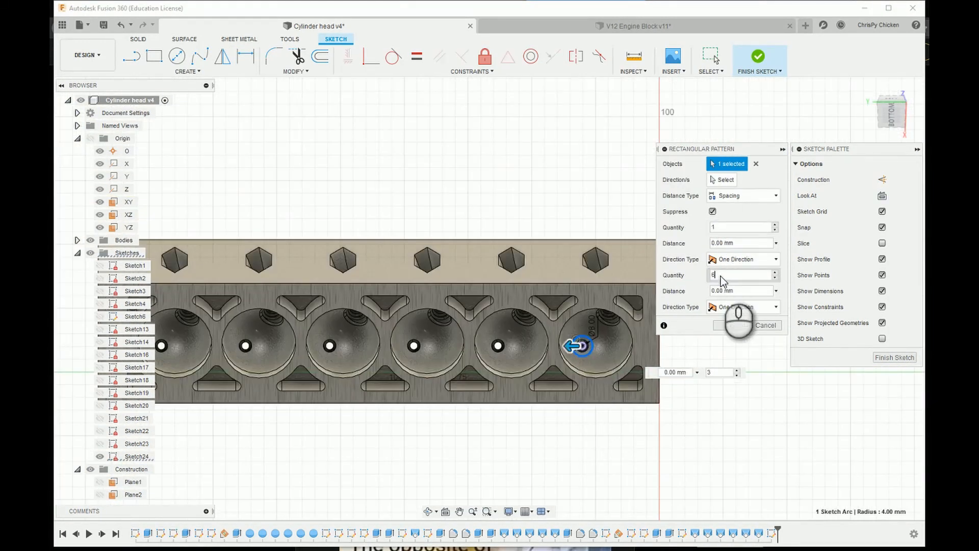
{"action": "left_click", "coordinate": [729, 324]}
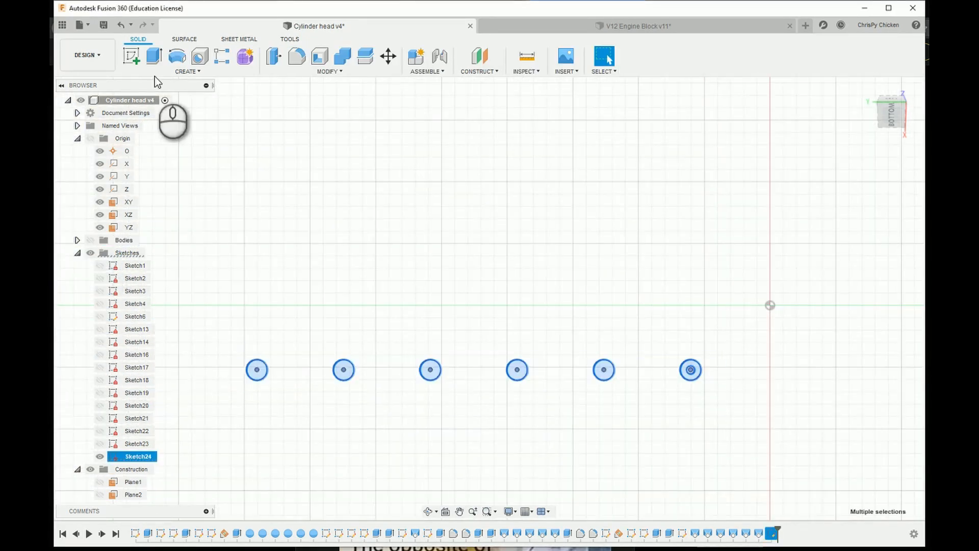
Step: Extrude Sketch24's six 8 mm circles as cuts that widen the valve holes in the bores
{"action": "key", "text": "e"}
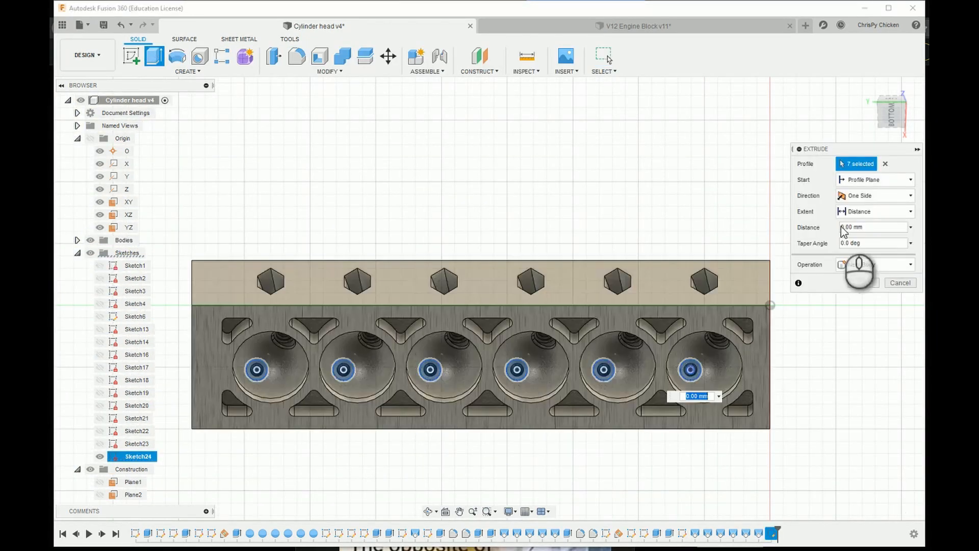
{"action": "left_click_drag", "start_coordinate": [721, 348], "coordinate": [712, 474]}
{"action": "scroll", "coordinate": [713, 474], "scroll_direction": "up", "scroll_amount": 5}
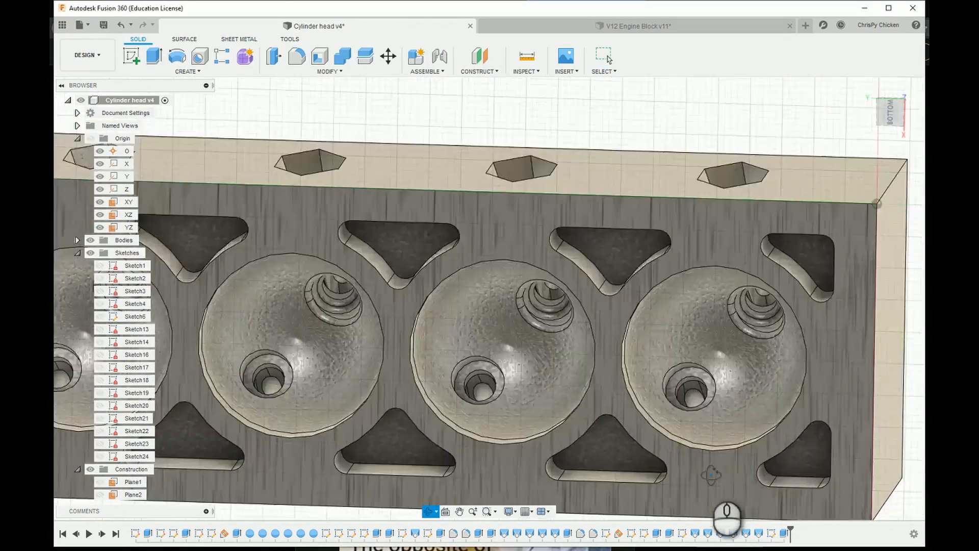
Step: Inspect the widened valve holes in the bores from the head's underside
{"action": "left_click_drag", "start_coordinate": [667, 291], "coordinate": [753, 347]}
{"action": "left_click", "coordinate": [429, 510]}
{"action": "left_click_drag", "start_coordinate": [637, 376], "coordinate": [672, 385]}
{"action": "scroll", "coordinate": [630, 433], "scroll_direction": "up", "scroll_amount": 3}
{"action": "scroll", "coordinate": [671, 442], "scroll_direction": "down", "scroll_amount": 5}
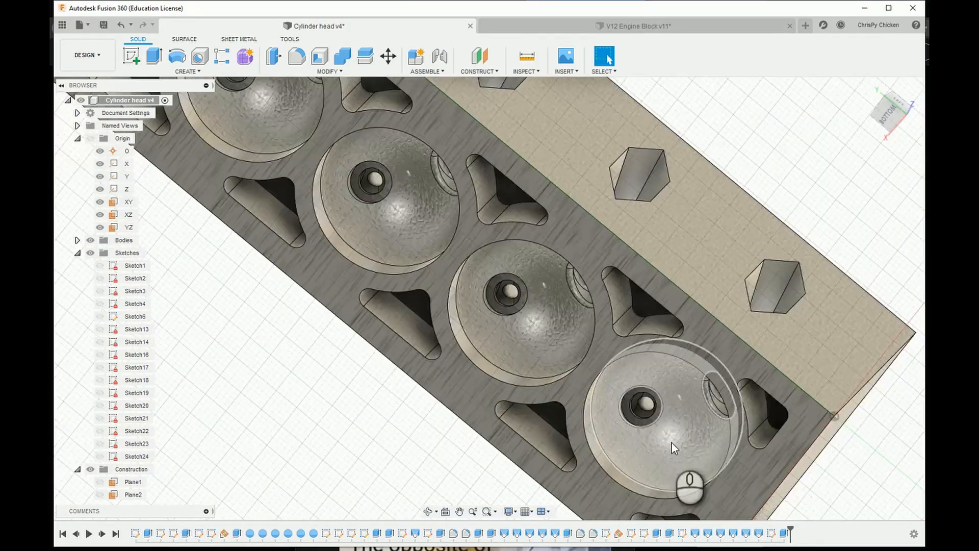
{"action": "scroll", "coordinate": [579, 315], "scroll_direction": "up", "scroll_amount": 5}
{"action": "key", "text": "Escape"}
Step: Open Fillet4, the existing fillet on the other set of valve openings, to check its settings
{"action": "left_click", "coordinate": [581, 534]}
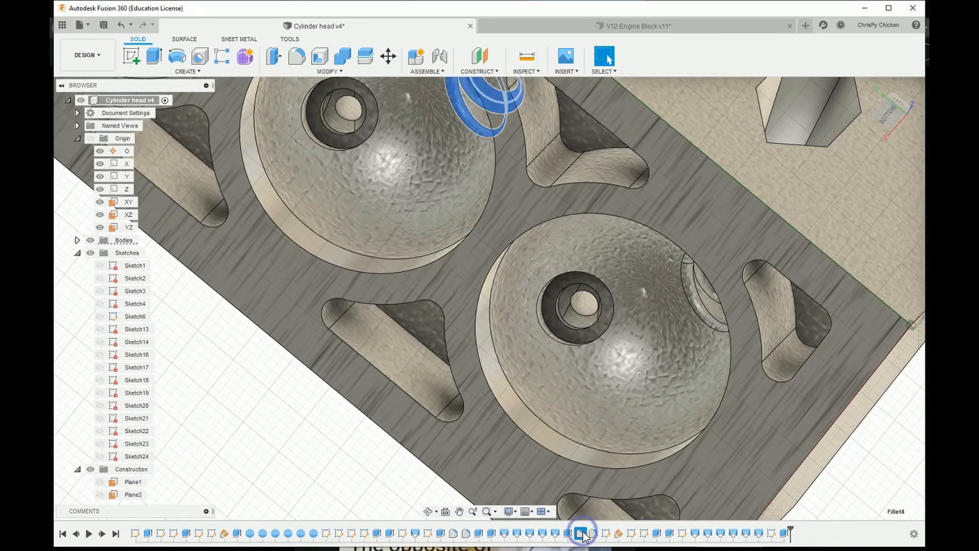
{"action": "left_click", "coordinate": [612, 436]}
{"action": "left_click", "coordinate": [896, 313]}
{"action": "scroll", "coordinate": [602, 337], "scroll_direction": "down", "scroll_amount": 3}
{"action": "scroll", "coordinate": [602, 323], "scroll_direction": "up", "scroll_amount": 4}
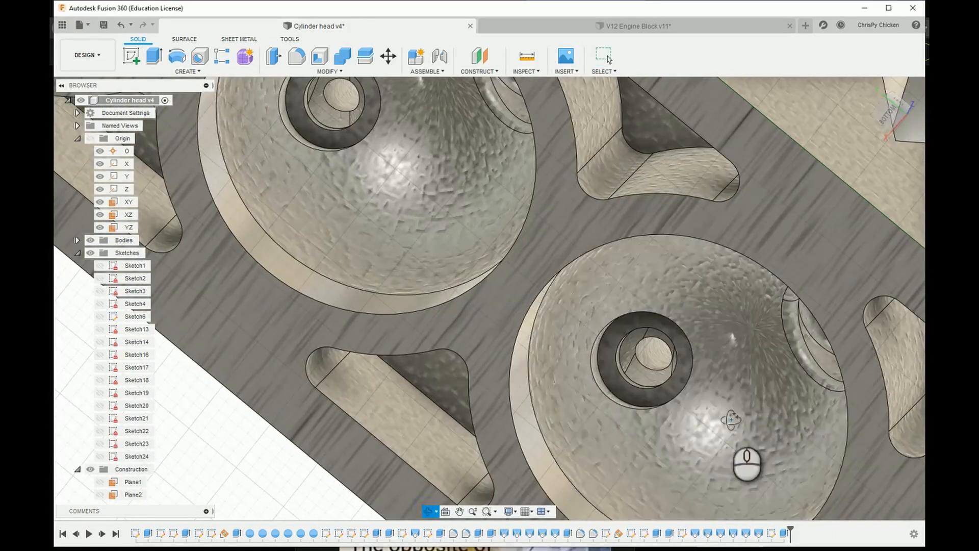
Step: Start a fillet on the three edges of the stepped valve hole in one bore with a 1 mm radius
{"action": "middle_click_drag", "start_coordinate": [729, 421], "coordinate": [581, 438], "text": "shift"}
{"action": "scroll", "coordinate": [581, 439], "scroll_direction": "down", "scroll_amount": 1}
{"action": "scroll", "coordinate": [582, 436], "scroll_direction": "up", "scroll_amount": 2}
{"action": "key", "text": "f"}
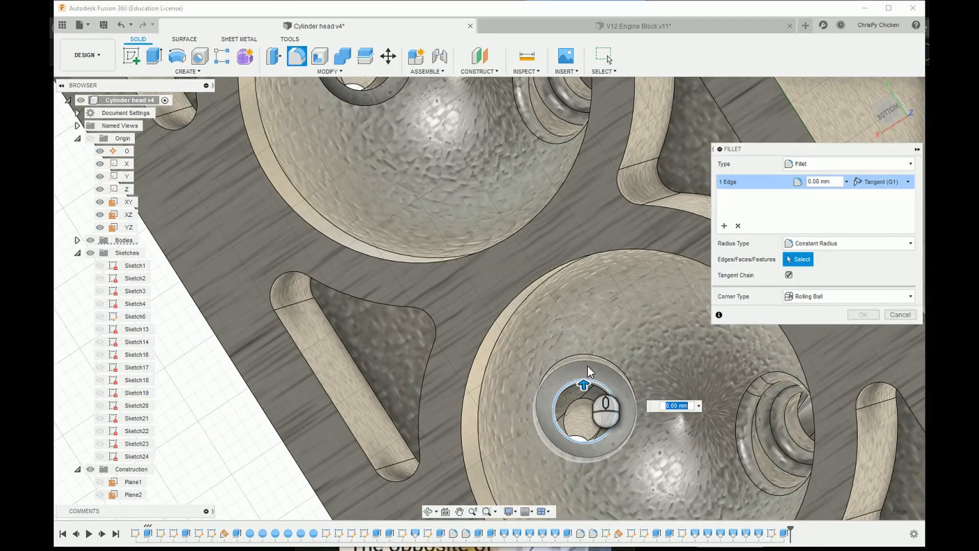
{"action": "left_click", "coordinate": [587, 363]}
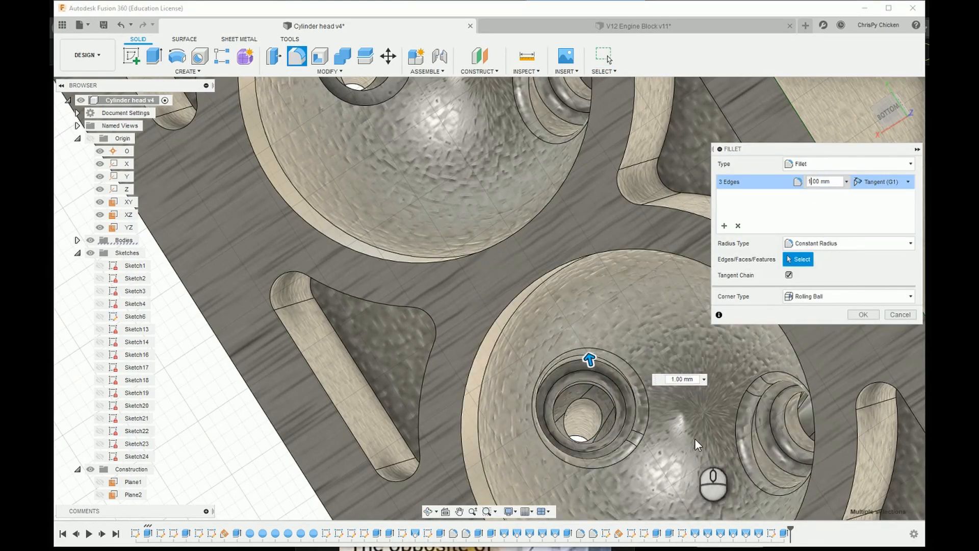
Step: Add the stepped valve-hole edges in the remaining bores to the fillet as a second edge set and complete the fillet
{"action": "left_click_drag", "start_coordinate": [892, 114], "coordinate": [902, 121]}
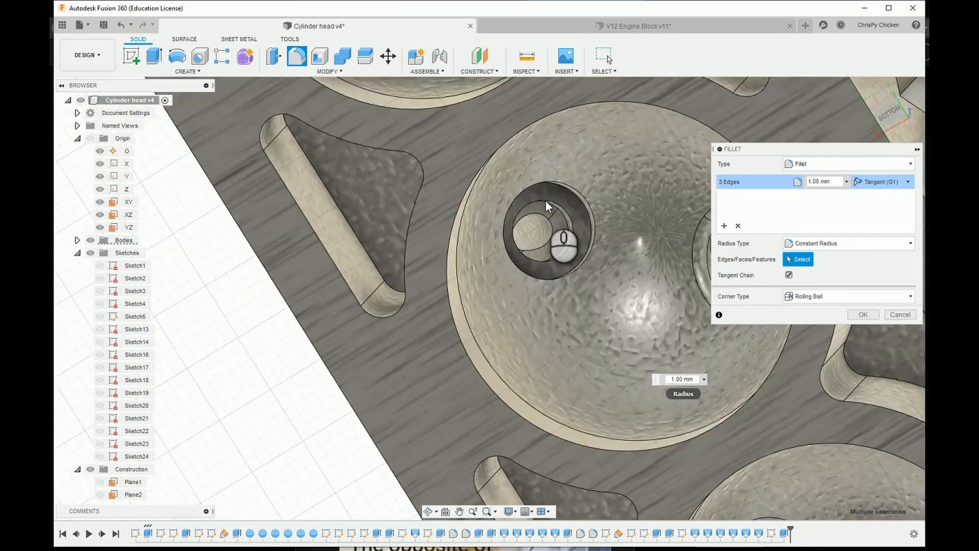
{"action": "scroll", "coordinate": [689, 408], "scroll_direction": "down", "scroll_amount": 3}
{"action": "scroll", "coordinate": [688, 408], "scroll_direction": "up", "scroll_amount": 3}
{"action": "scroll", "coordinate": [689, 408], "scroll_direction": "down", "scroll_amount": 3}
{"action": "scroll", "coordinate": [688, 407], "scroll_direction": "up", "scroll_amount": 3}
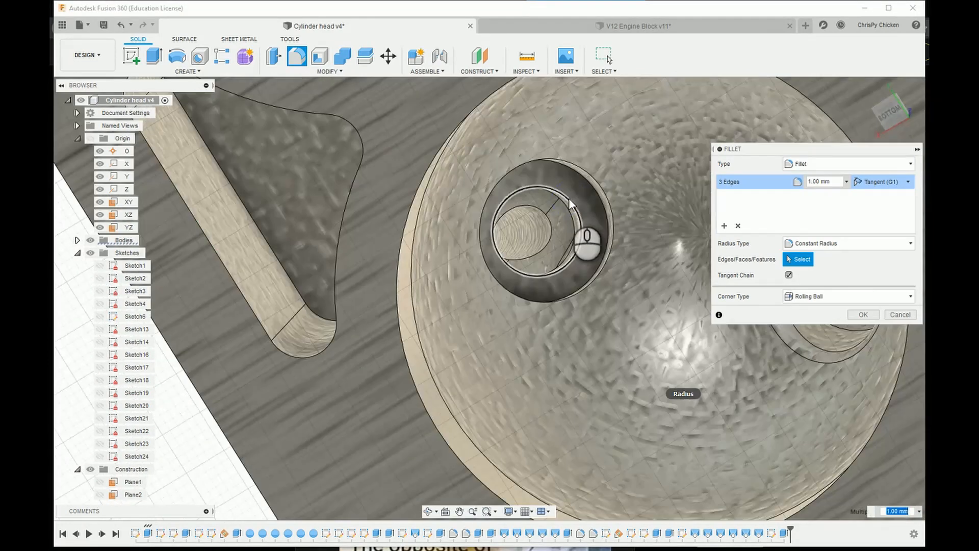
{"action": "scroll", "coordinate": [607, 219], "scroll_direction": "down", "scroll_amount": 3}
{"action": "scroll", "coordinate": [561, 163], "scroll_direction": "up", "scroll_amount": 3}
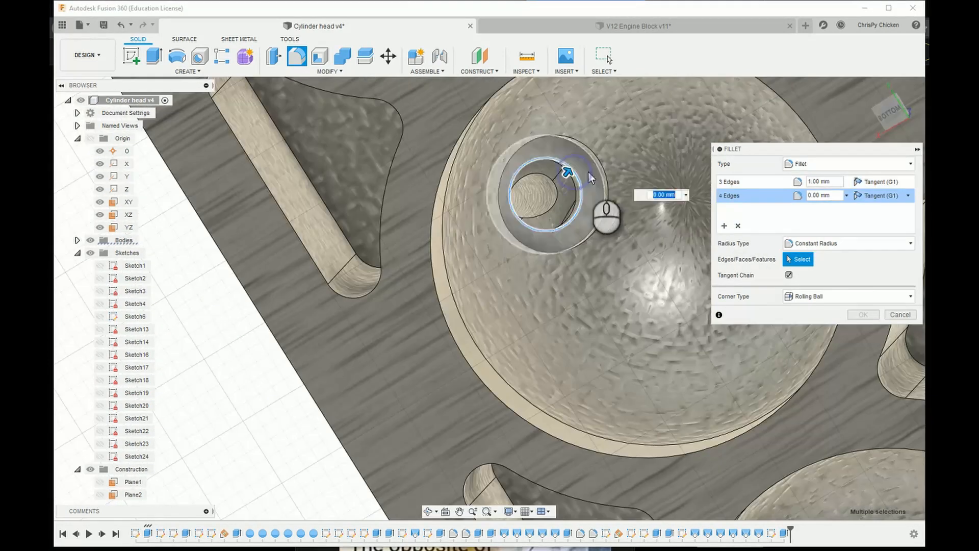
{"action": "scroll", "coordinate": [561, 153], "scroll_direction": "down", "scroll_amount": 3}
{"action": "scroll", "coordinate": [607, 216], "scroll_direction": "up", "scroll_amount": 3}
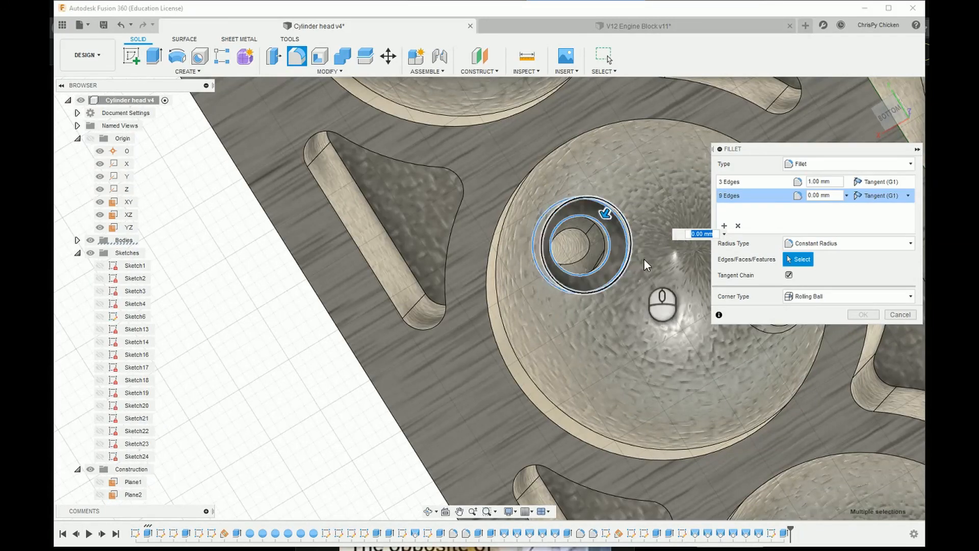
{"action": "scroll", "coordinate": [643, 259], "scroll_direction": "down", "scroll_amount": 3}
{"action": "scroll", "coordinate": [565, 323], "scroll_direction": "up", "scroll_amount": 3}
{"action": "left_click", "coordinate": [595, 296]}
{"action": "left_click", "coordinate": [602, 301]}
{"action": "scroll", "coordinate": [595, 295], "scroll_direction": "down", "scroll_amount": 3}
{"action": "scroll", "coordinate": [530, 321], "scroll_direction": "up", "scroll_amount": 3}
{"action": "left_click", "coordinate": [506, 302]}
{"action": "left_click", "coordinate": [524, 306]}
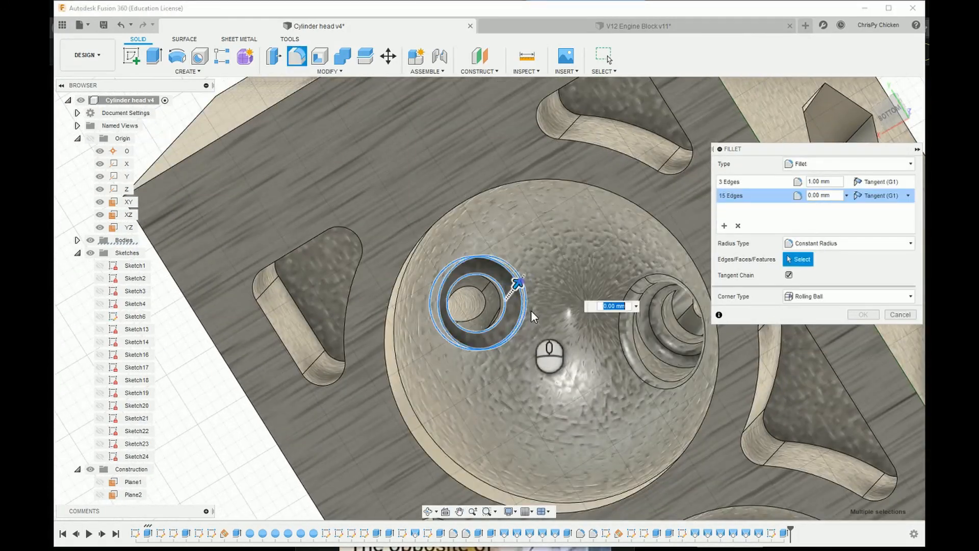
{"action": "key", "text": "Escape"}
Step: Start a fillet on the round opening edges inside the first two hexagonal ports on the head's right side
{"action": "scroll", "coordinate": [449, 265], "scroll_direction": "down", "scroll_amount": 8}
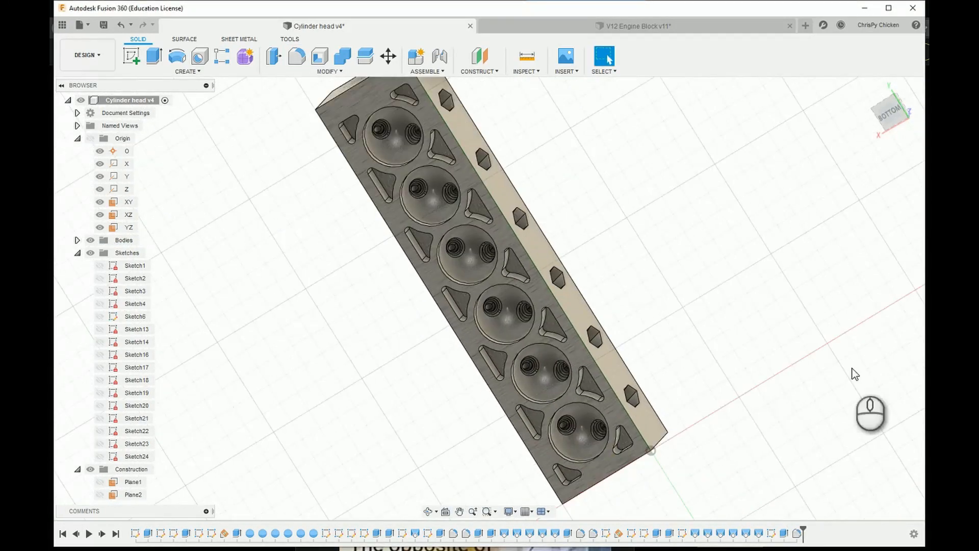
{"action": "left_click", "coordinate": [901, 116]}
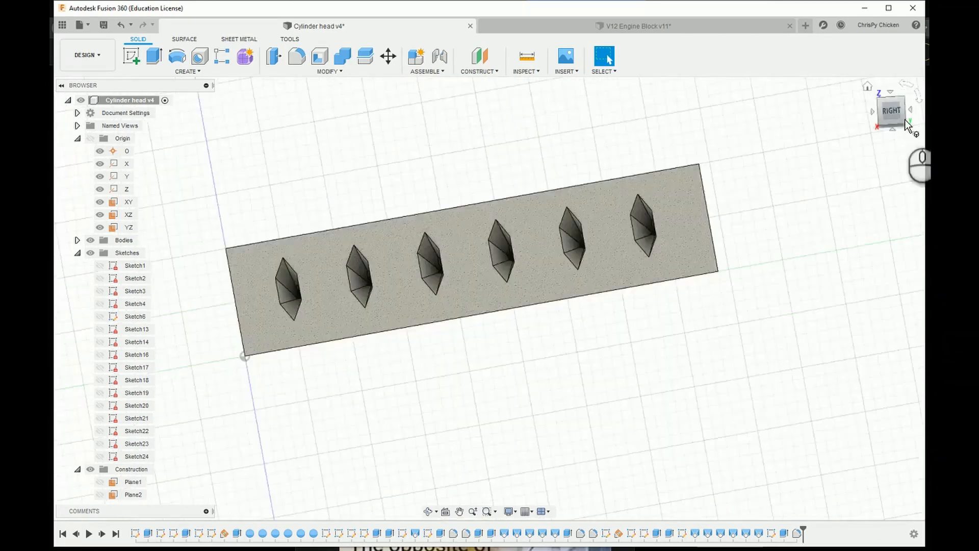
{"action": "scroll", "coordinate": [522, 308], "scroll_direction": "up", "scroll_amount": 5}
{"action": "left_click", "coordinate": [296, 55]}
{"action": "scroll", "coordinate": [599, 284], "scroll_direction": "up", "scroll_amount": 3}
{"action": "left_click", "coordinate": [598, 287]}
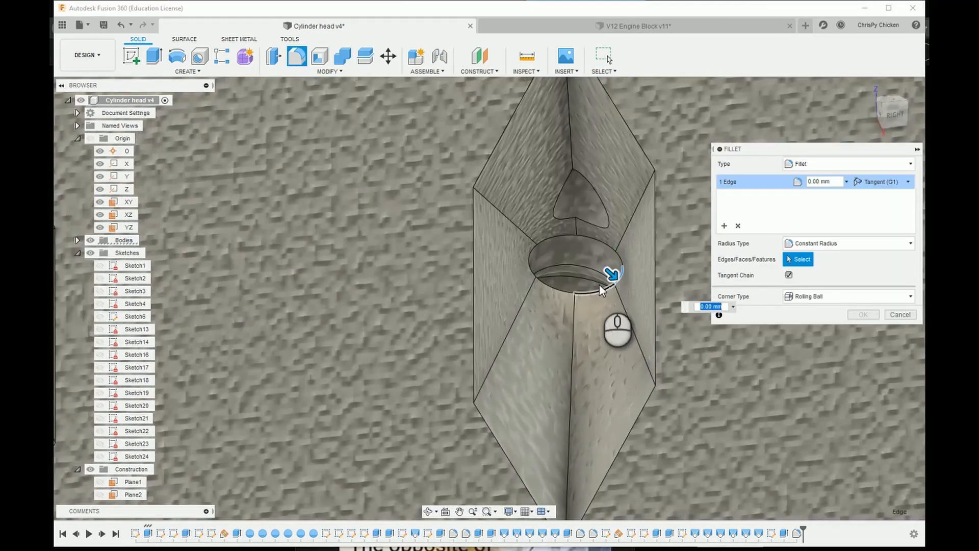
{"action": "scroll", "coordinate": [654, 322], "scroll_direction": "down", "scroll_amount": 2}
{"action": "left_click", "coordinate": [385, 337]}
{"action": "middle_click_drag", "start_coordinate": [77, 390], "coordinate": [721, 372]}
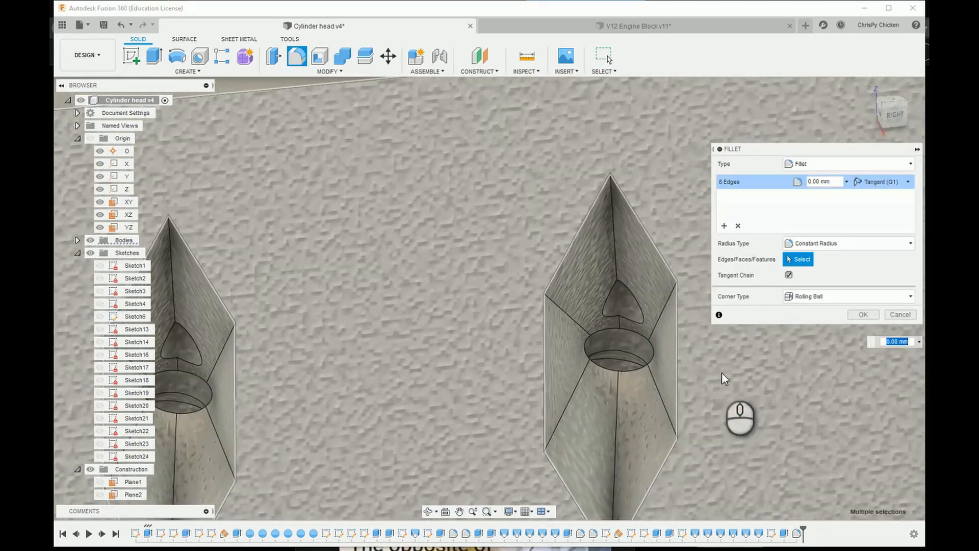
Step: Add the round opening edges inside the remaining hexagonal ports and apply the fillet with a 2 mm radius
{"action": "left_click", "coordinate": [653, 364]}
{"action": "left_click", "coordinate": [589, 357]}
{"action": "middle_click_drag", "start_coordinate": [213, 410], "coordinate": [599, 380]}
{"action": "left_click", "coordinate": [598, 378]}
{"action": "left_click", "coordinate": [535, 372]}
{"action": "middle_click_drag", "start_coordinate": [357, 403], "coordinate": [739, 375]}
{"action": "left_click", "coordinate": [527, 396]}
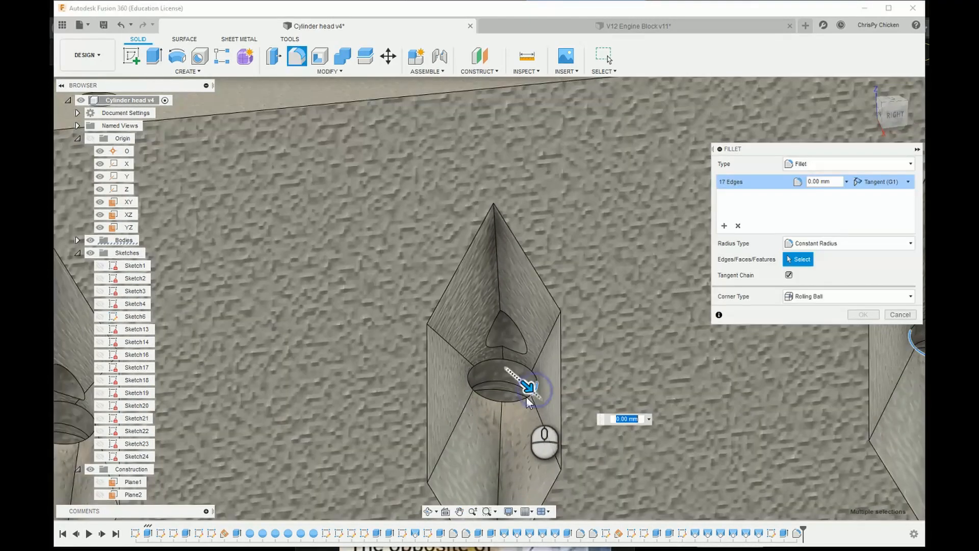
{"action": "left_click", "coordinate": [474, 390]}
{"action": "middle_click_drag", "start_coordinate": [360, 411], "coordinate": [784, 364]}
{"action": "left_click", "coordinate": [512, 388]}
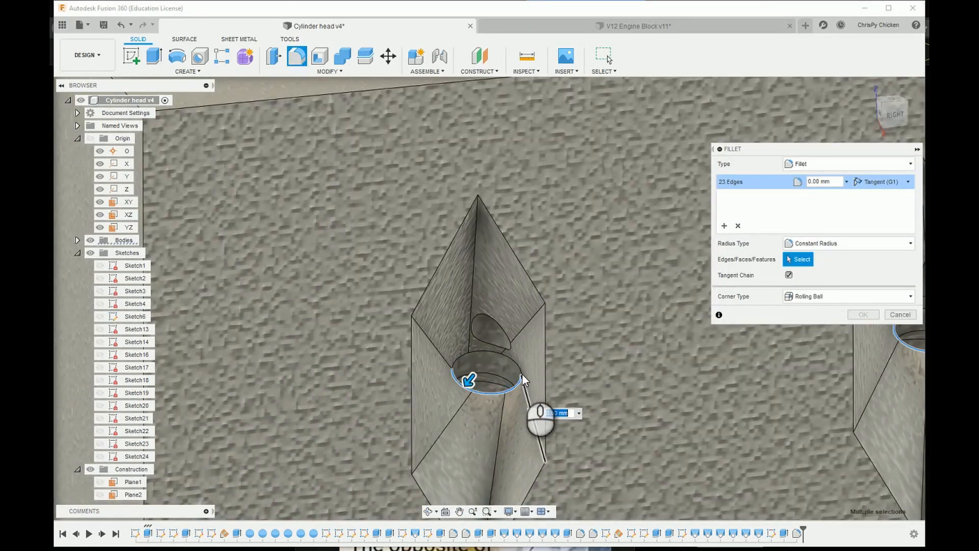
{"action": "type", "text": "2"}
{"action": "scroll", "coordinate": [702, 372], "scroll_direction": "down", "scroll_amount": 1}
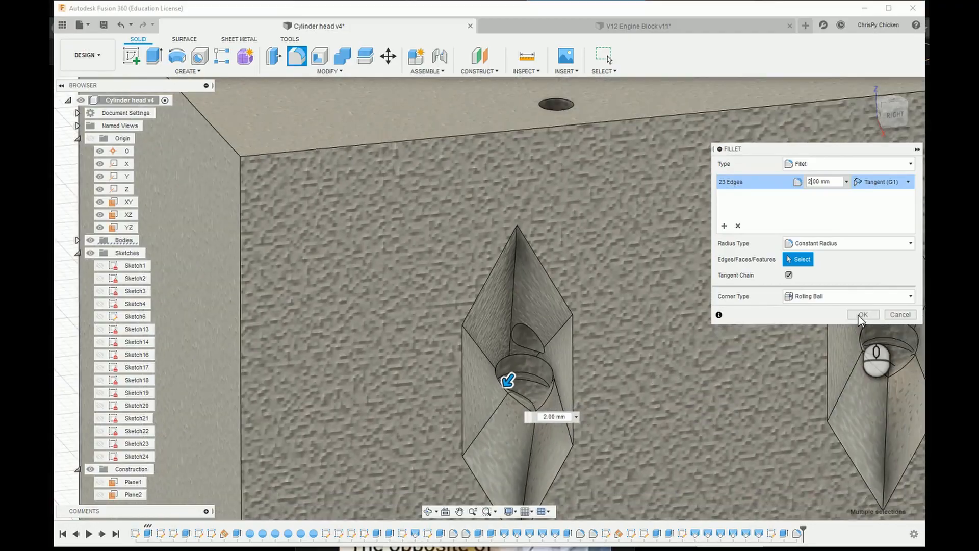
{"action": "left_click", "coordinate": [860, 317]}
Step: Restore the home view and, in the Render workspace, apply the design's fourth existing appearance to the head's ported right side
{"action": "middle_click_drag", "start_coordinate": [612, 448], "coordinate": [288, 134], "text": "shift"}
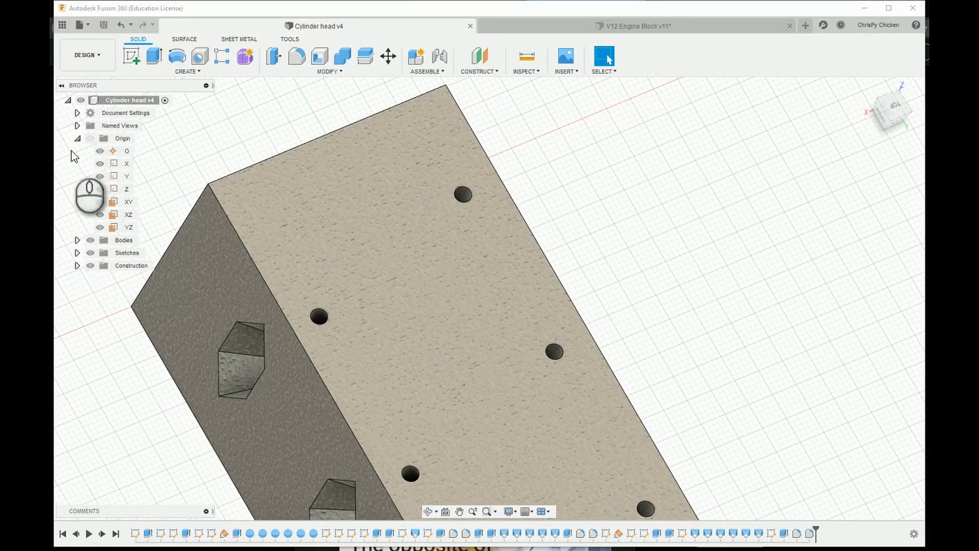
{"action": "left_click", "coordinate": [77, 125]}
{"action": "left_click", "coordinate": [119, 176]}
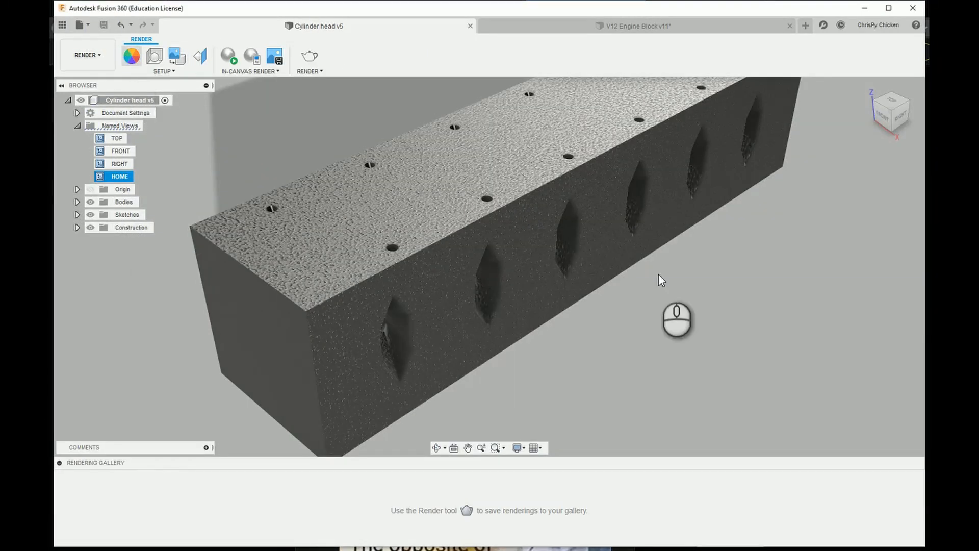
{"action": "key", "text": "a"}
{"action": "left_click", "coordinate": [431, 304]}
{"action": "left_click_drag", "start_coordinate": [776, 242], "coordinate": [467, 321]}
{"action": "left_click", "coordinate": [535, 291]}
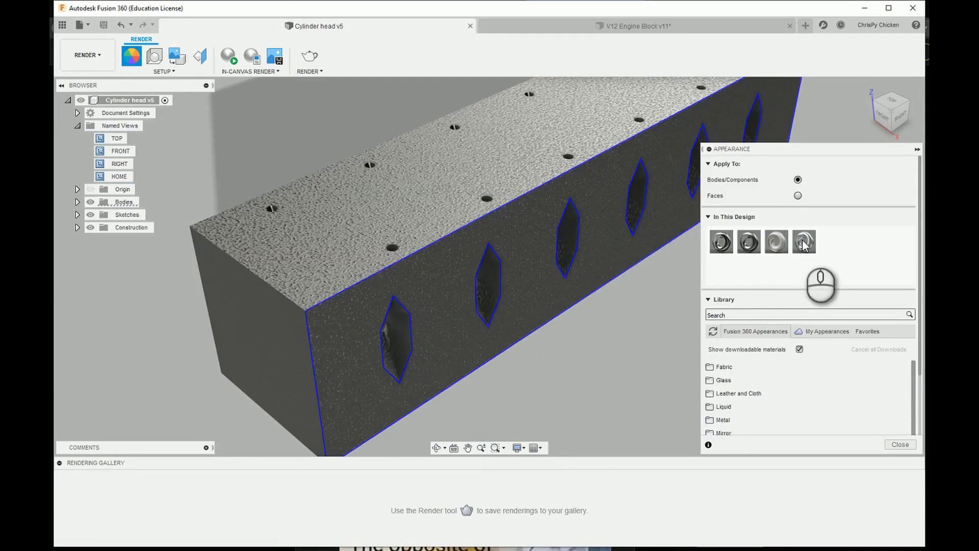
{"action": "mouse_move", "coordinate": [804, 243]}
{"action": "left_mouse_down"}
{"action": "mouse_move", "coordinate": [481, 337]}
{"action": "mouse_move", "coordinate": [481, 347]}
{"action": "left_mouse_up"}
Step: Apply the design's fourth existing appearance to the ported left side of the head
{"action": "middle_click_drag", "start_coordinate": [357, 377], "coordinate": [505, 372], "text": "shift"}
{"action": "left_click", "coordinate": [397, 227]}
{"action": "left_click_drag", "start_coordinate": [804, 243], "coordinate": [395, 290]}
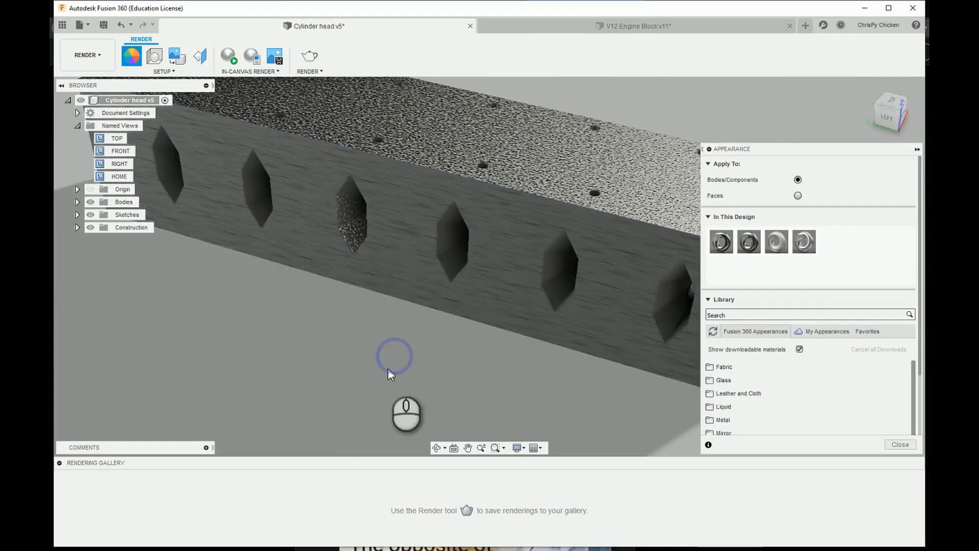
Step: Select the mottled inner faces of the mismatched port on the head's left side
{"action": "middle_click_drag", "start_coordinate": [389, 375], "coordinate": [417, 296], "text": "shift"}
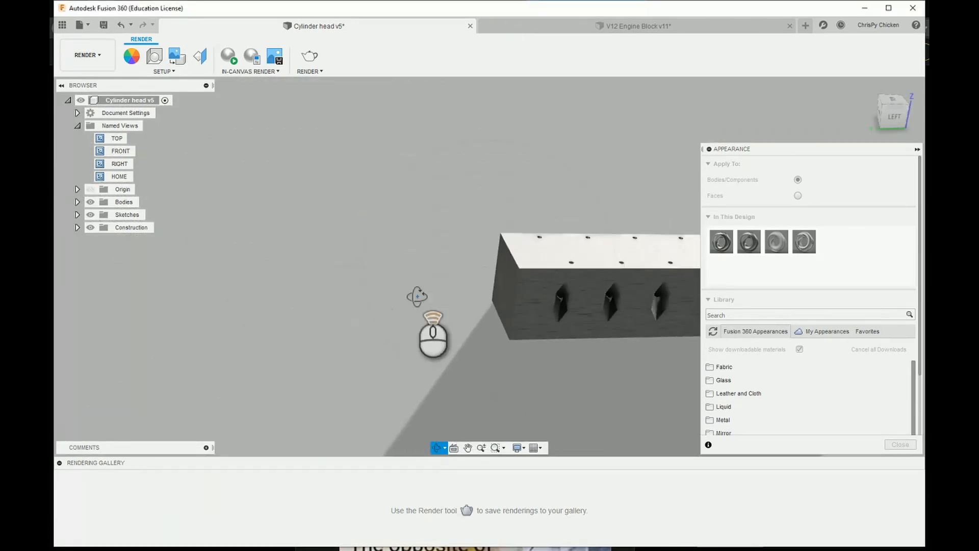
{"action": "middle_click_drag", "start_coordinate": [588, 278], "coordinate": [497, 313]}
{"action": "scroll", "coordinate": [482, 347], "scroll_direction": "up", "scroll_amount": 5}
{"action": "left_click", "coordinate": [502, 339]}
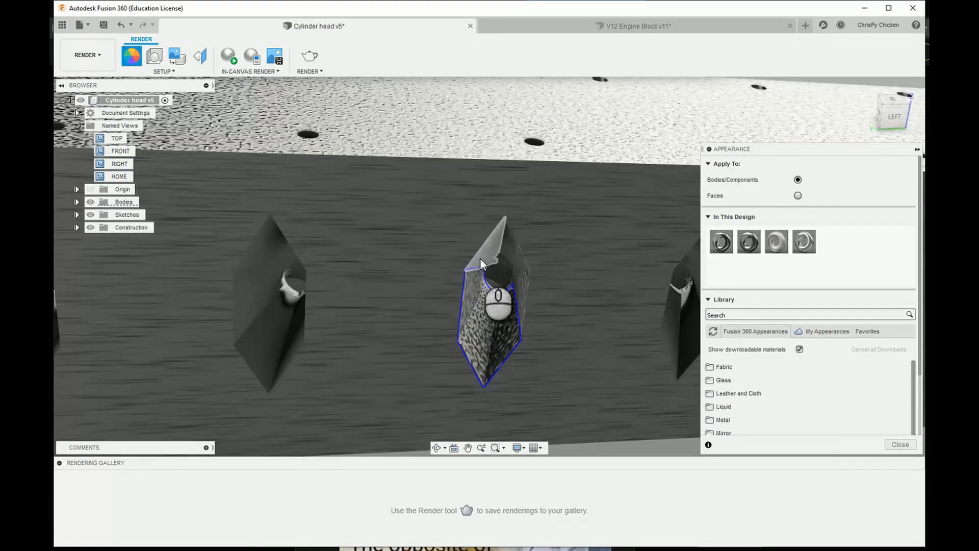
Step: Multi-select inner faces of the six ports on the head's right side and assign one of the design's existing appearances
{"action": "middle_click_drag", "start_coordinate": [520, 365], "coordinate": [543, 229], "text": "shift"}
{"action": "middle_click_drag", "start_coordinate": [527, 187], "coordinate": [498, 290], "text": "shift"}
{"action": "left_click", "coordinate": [394, 255], "text": "ctrl"}
{"action": "middle_click_drag", "start_coordinate": [388, 262], "coordinate": [586, 339]}
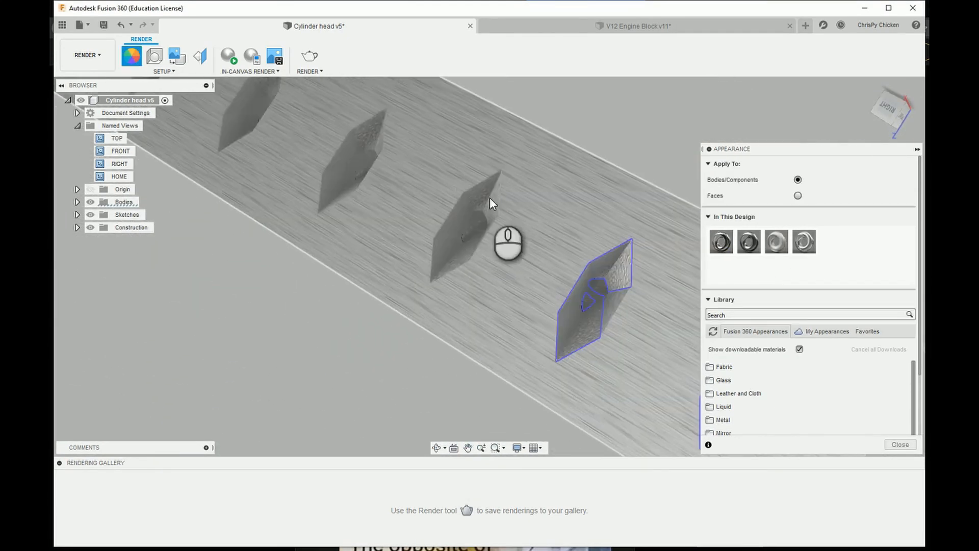
{"action": "left_click", "coordinate": [480, 219], "text": "ctrl"}
{"action": "left_click", "coordinate": [461, 264], "text": "ctrl"}
{"action": "left_click", "coordinate": [474, 248], "text": "ctrl"}
{"action": "middle_click_drag", "start_coordinate": [480, 231], "coordinate": [598, 286]}
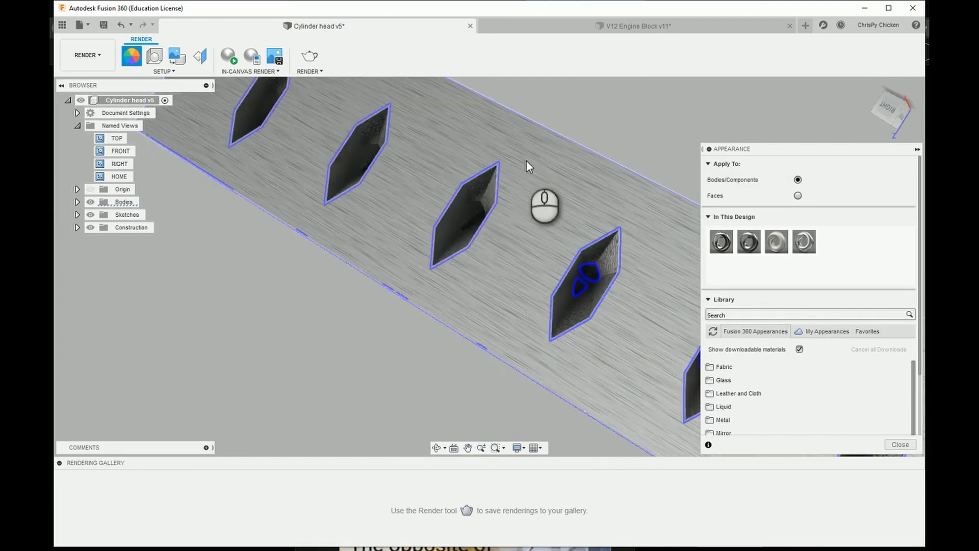
{"action": "middle_click_drag", "start_coordinate": [454, 204], "coordinate": [529, 306]}
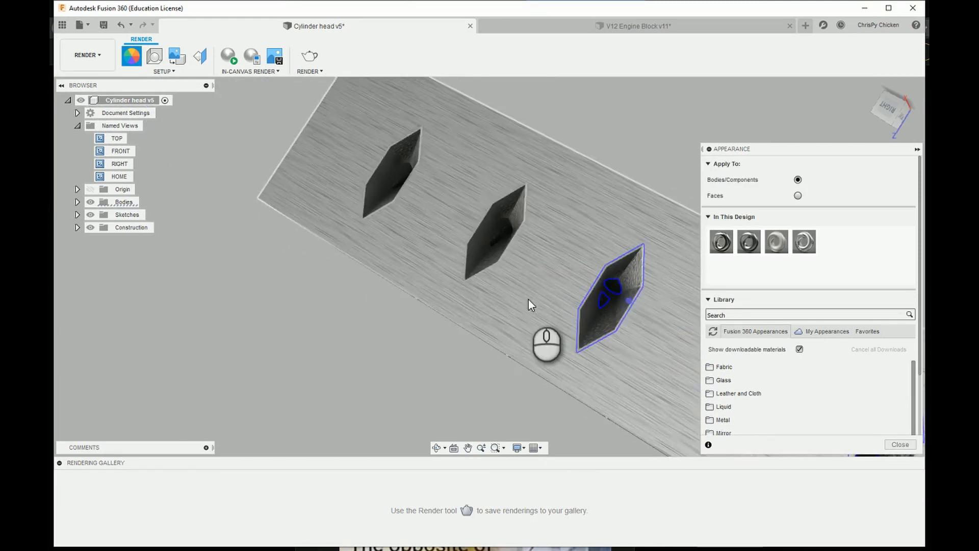
{"action": "middle_click_drag", "start_coordinate": [495, 252], "coordinate": [649, 309]}
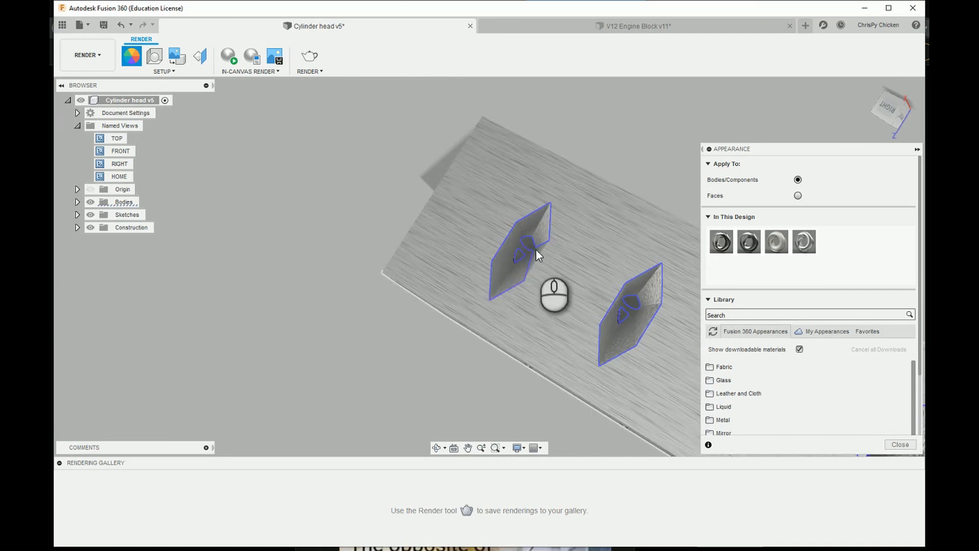
{"action": "left_click", "coordinate": [894, 124]}
{"action": "left_click", "coordinate": [535, 305]}
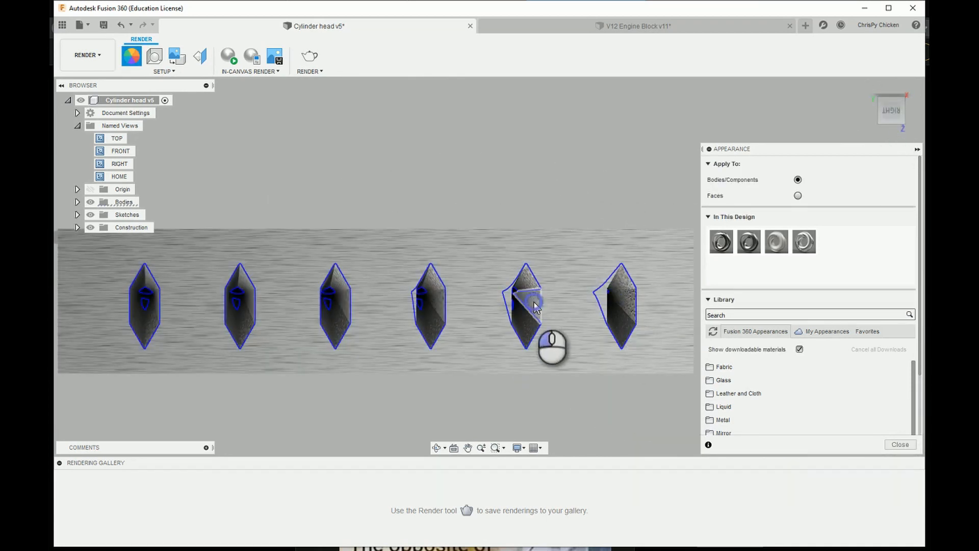
{"action": "left_click_drag", "start_coordinate": [729, 249], "coordinate": [634, 277]}
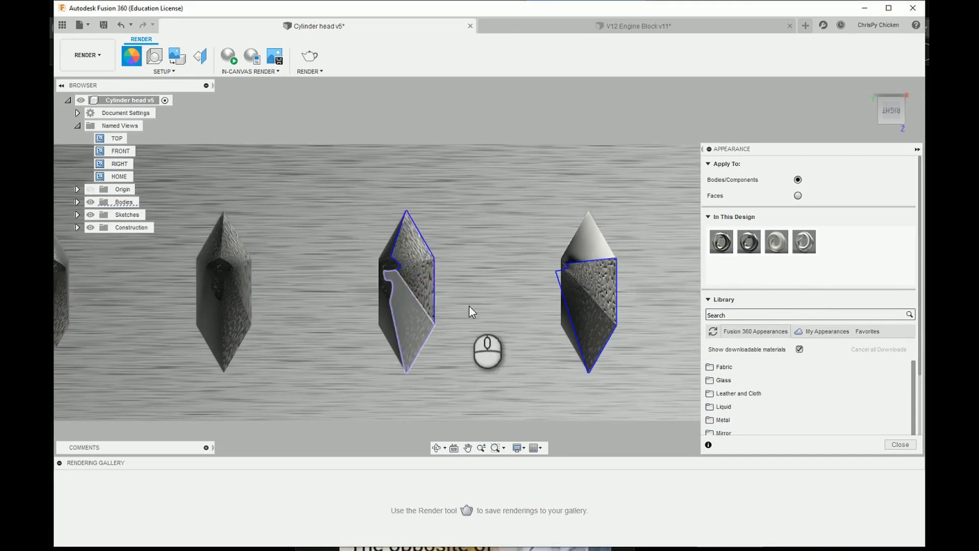
Step: Add more still-mottled inner faces of the right-side ports to the selection and assign them an existing design appearance
{"action": "mouse_move", "coordinate": [469, 312]}
{"action": "middle_mouse_down", "text": "shift"}
{"action": "mouse_move", "coordinate": [562, 324]}
{"action": "mouse_move", "coordinate": [273, 305]}
{"action": "middle_mouse_up", "text": "shift"}
{"action": "left_click", "coordinate": [190, 229], "text": "ctrl"}
{"action": "middle_click_drag", "start_coordinate": [191, 229], "coordinate": [345, 220]}
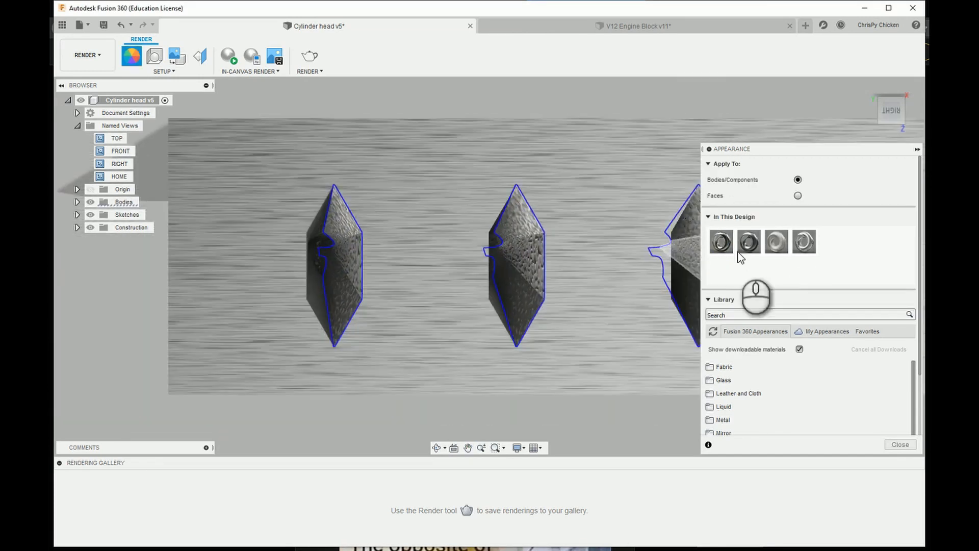
{"action": "left_click_drag", "start_coordinate": [742, 248], "coordinate": [357, 291]}
Step: Select the facing inner walls of all six right-side ports from an angled view and assign an existing design appearance
{"action": "scroll", "coordinate": [374, 297], "scroll_direction": "down", "scroll_amount": 3}
{"action": "left_click", "coordinate": [902, 115]}
{"action": "left_click", "coordinate": [397, 285]}
{"action": "left_click", "coordinate": [518, 286], "text": "ctrl"}
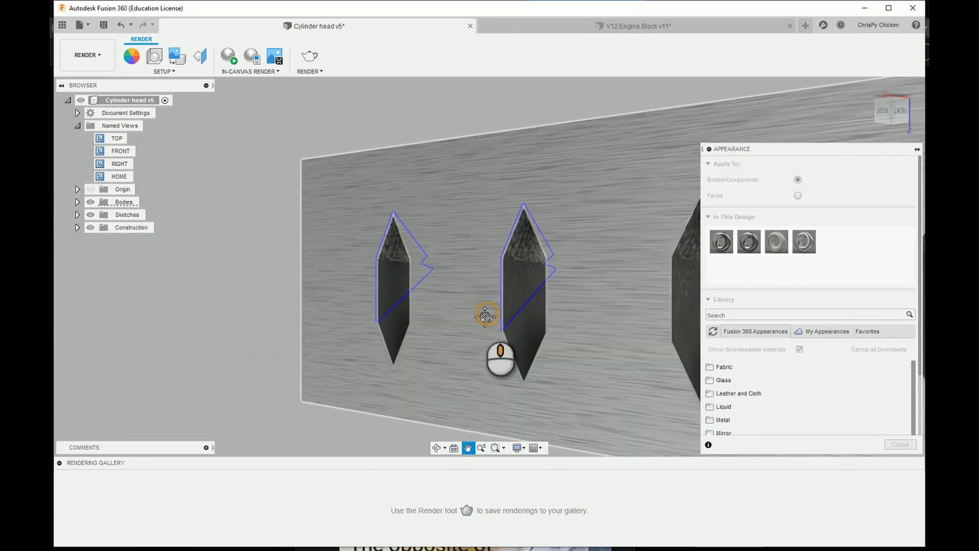
{"action": "middle_click_drag", "start_coordinate": [483, 313], "coordinate": [429, 278]}
{"action": "left_click", "coordinate": [518, 280], "text": "ctrl"}
{"action": "left_click", "coordinate": [497, 276], "text": "ctrl"}
{"action": "scroll", "coordinate": [497, 275], "scroll_direction": "down", "scroll_amount": 3}
{"action": "left_click", "coordinate": [625, 240], "text": "ctrl"}
{"action": "middle_click_drag", "start_coordinate": [602, 270], "coordinate": [347, 275]}
{"action": "left_click", "coordinate": [513, 278], "text": "ctrl"}
{"action": "left_click_drag", "start_coordinate": [729, 243], "coordinate": [492, 266]}
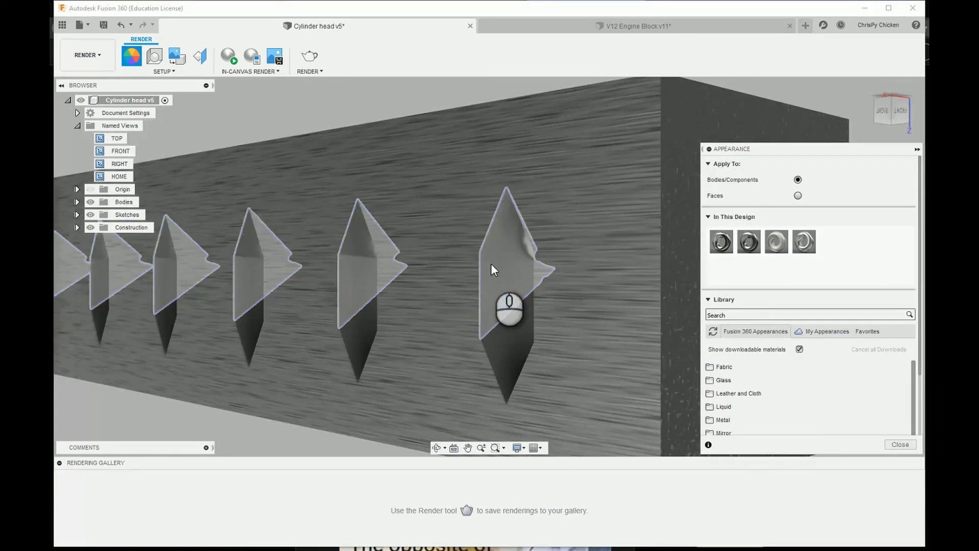
Step: Restore the home view and preview the cylinder head with an in-canvas render, stopping it after some iterations
{"action": "middle_click_drag", "start_coordinate": [492, 267], "coordinate": [509, 201], "text": "shift"}
{"action": "scroll", "coordinate": [509, 202], "scroll_direction": "down", "scroll_amount": 5}
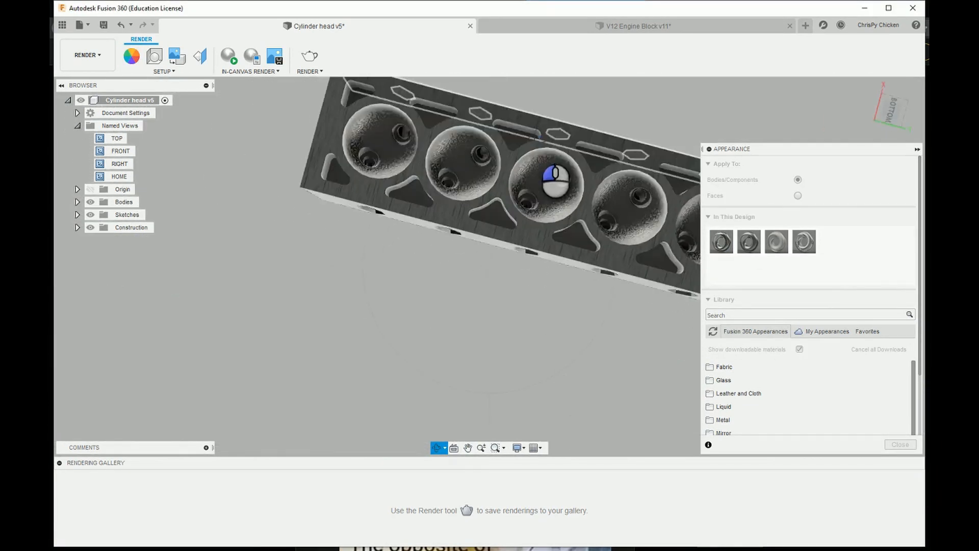
{"action": "double_click", "coordinate": [118, 176]}
{"action": "left_click", "coordinate": [228, 56]}
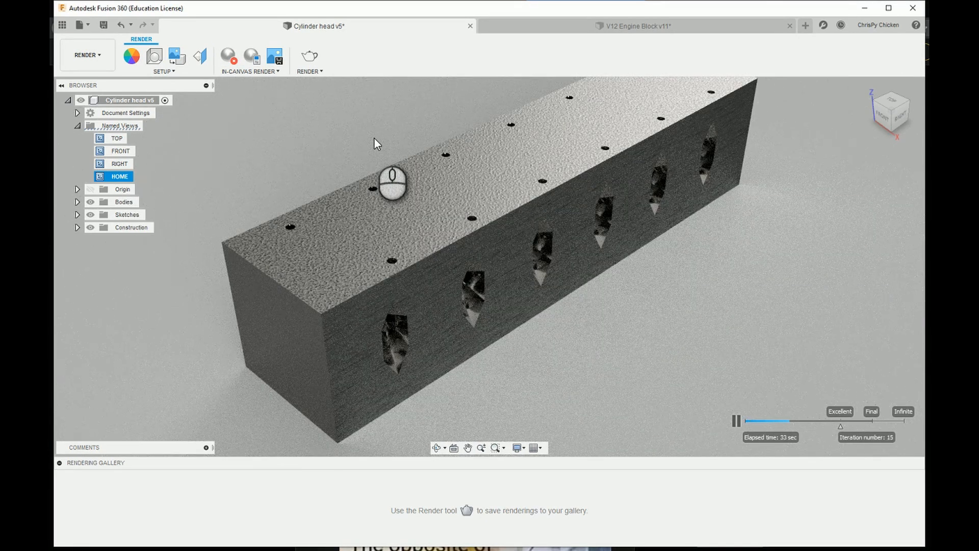
{"action": "left_click", "coordinate": [228, 56]}
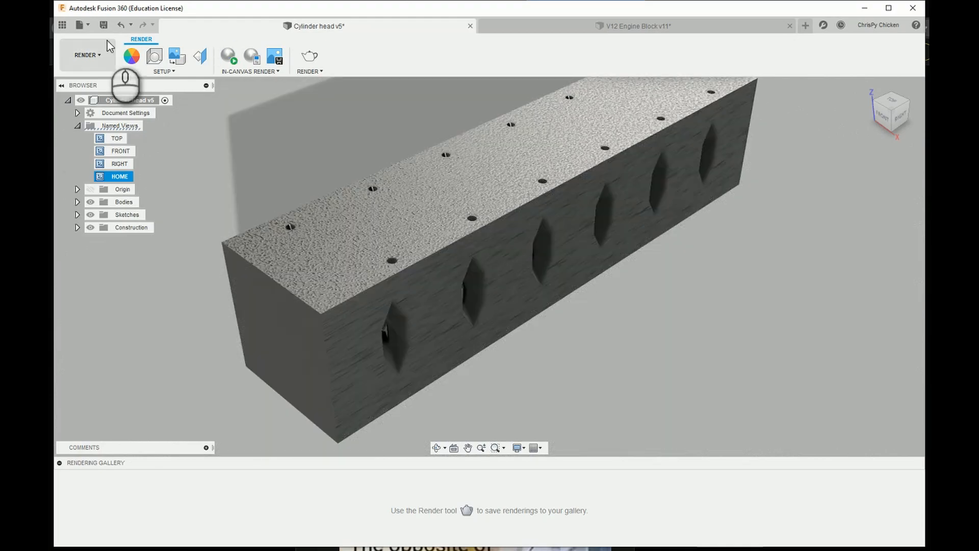
Step: Return to the Design workspace, save the cylinder head document and restore its home view
{"action": "left_click", "coordinate": [105, 44]}
{"action": "left_click", "coordinate": [82, 84]}
{"action": "left_click", "coordinate": [104, 25]}
{"action": "left_click", "coordinate": [473, 306]}
{"action": "left_click", "coordinate": [429, 511]}
{"action": "left_click_drag", "start_coordinate": [419, 412], "coordinate": [352, 260]}
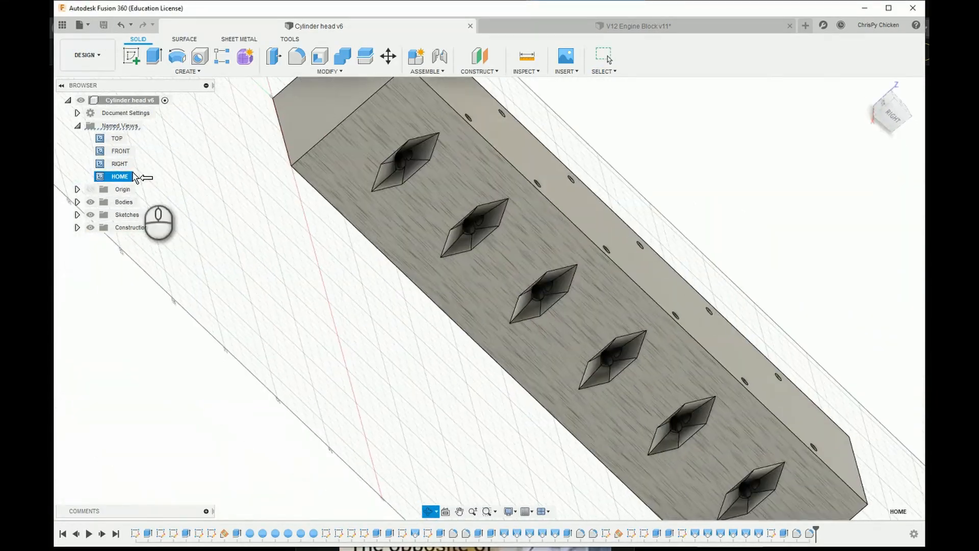
{"action": "left_click", "coordinate": [123, 176]}
Step: Switch to the V12 Engine Block document and restore its named HOME view
{"action": "left_click", "coordinate": [633, 26]}
{"action": "scroll", "coordinate": [659, 398], "scroll_direction": "down", "scroll_amount": 2}
{"action": "left_click", "coordinate": [78, 164]}
{"action": "left_click", "coordinate": [78, 138]}
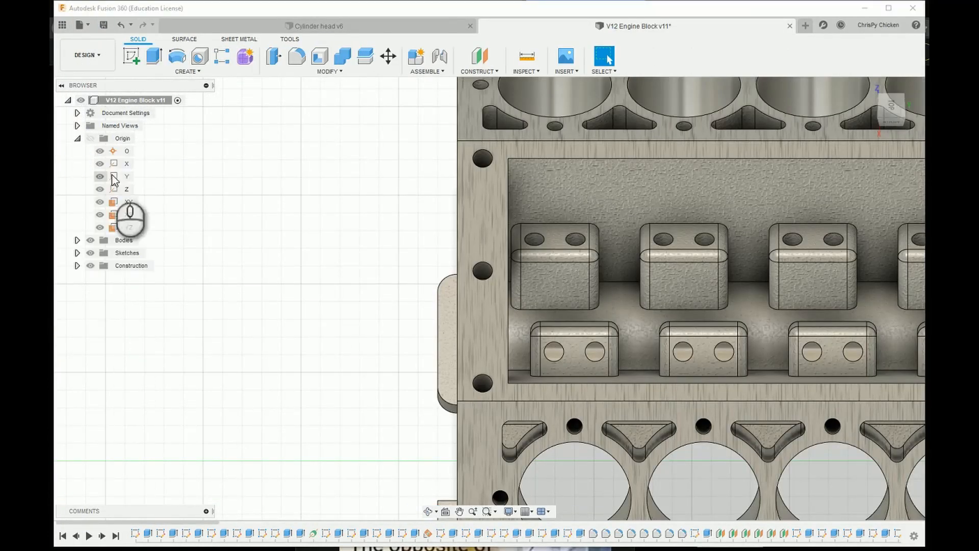
{"action": "left_click", "coordinate": [77, 139]}
{"action": "left_click", "coordinate": [78, 125]}
{"action": "left_click", "coordinate": [119, 177]}
{"action": "scroll", "coordinate": [592, 457], "scroll_direction": "up", "scroll_amount": 3}
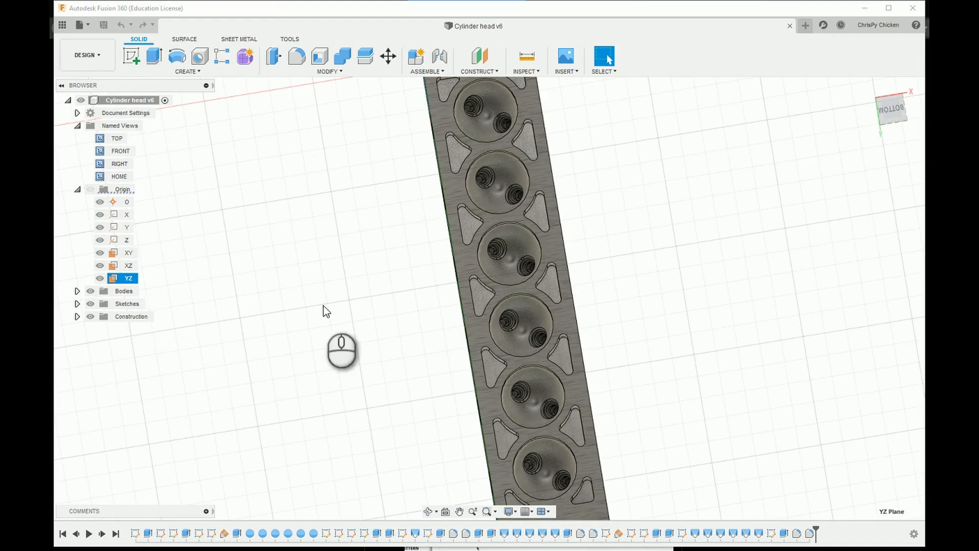
Step: Create a new sketch on the cylinder head's XY plane, oriented to the corner of its underside
{"action": "scroll", "coordinate": [352, 288], "scroll_direction": "up", "scroll_amount": 2}
{"action": "right_click", "coordinate": [127, 254]}
{"action": "left_click", "coordinate": [155, 263]}
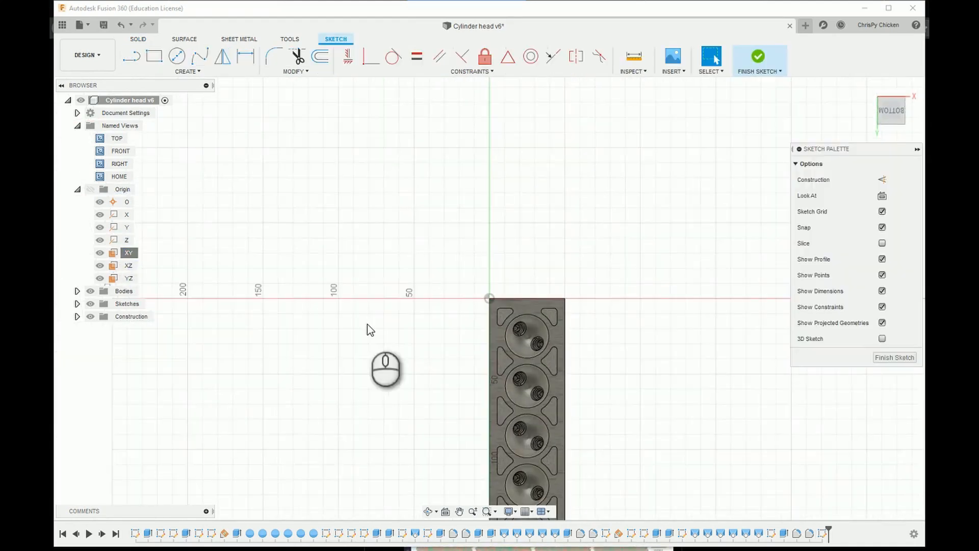
{"action": "scroll", "coordinate": [437, 399], "scroll_direction": "up", "scroll_amount": 4}
{"action": "scroll", "coordinate": [471, 426], "scroll_direction": "down", "scroll_amount": 6}
{"action": "left_click", "coordinate": [909, 98]}
{"action": "scroll", "coordinate": [691, 334], "scroll_direction": "up", "scroll_amount": 5}
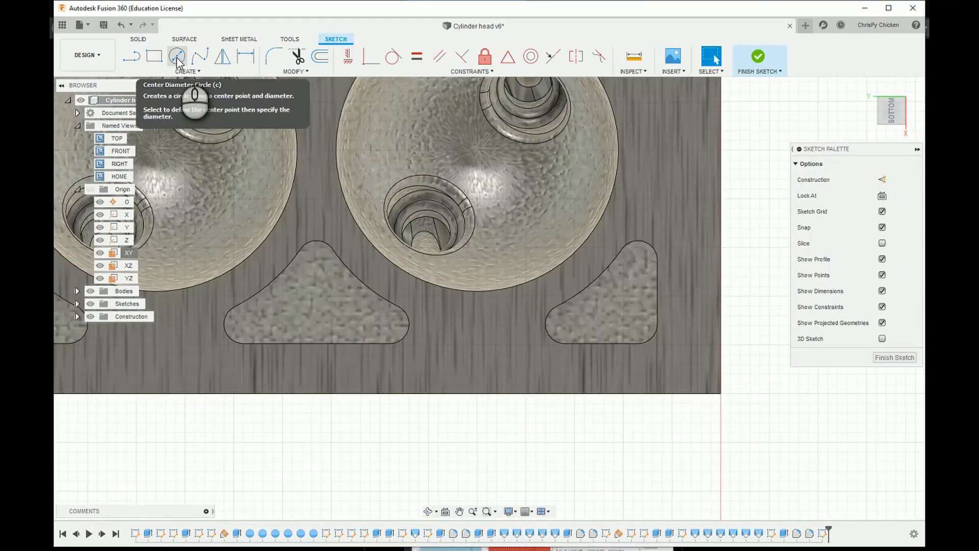
Step: Sketch a 2 mm diameter circle in the corner pocket, with its centre 2 mm from both straight pocket edges
{"action": "scroll", "coordinate": [454, 256], "scroll_direction": "down", "scroll_amount": 4}
{"action": "scroll", "coordinate": [622, 407], "scroll_direction": "down", "scroll_amount": 2}
{"action": "scroll", "coordinate": [621, 407], "scroll_direction": "up", "scroll_amount": 3}
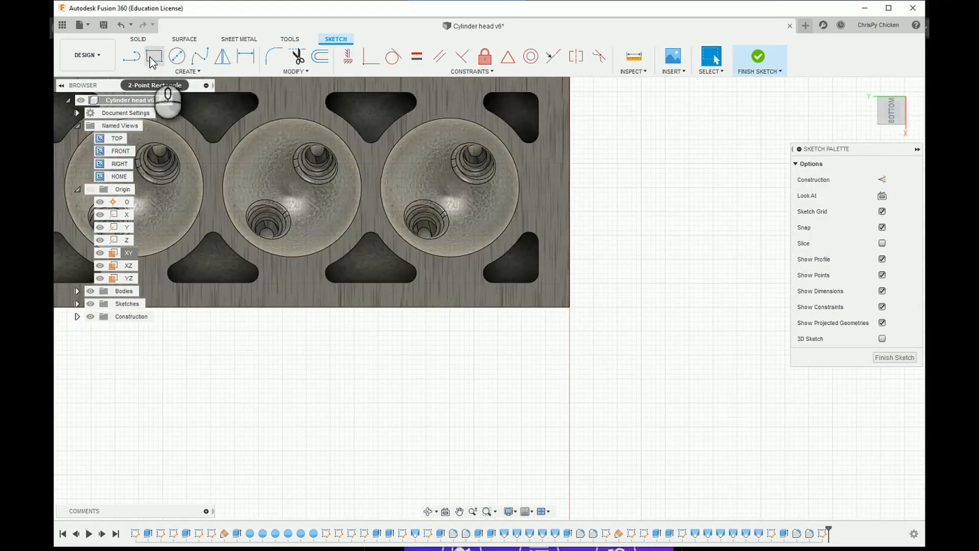
{"action": "left_click", "coordinate": [177, 56]}
{"action": "scroll", "coordinate": [526, 276], "scroll_direction": "up", "scroll_amount": 5}
{"action": "left_click", "coordinate": [245, 56]}
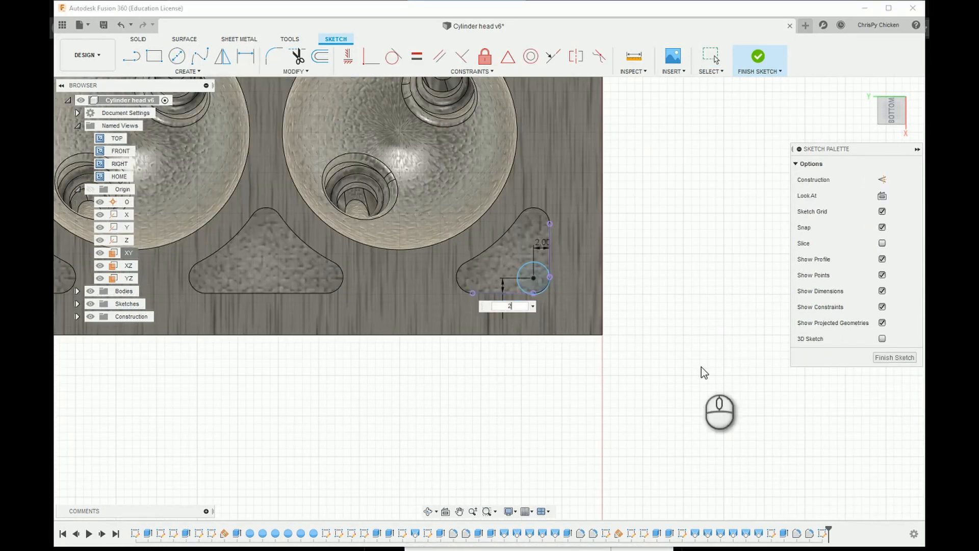
{"action": "type", "text": "1"}
{"action": "key", "text": "Return"}
{"action": "scroll", "coordinate": [553, 282], "scroll_direction": "up", "scroll_amount": 5}
{"action": "double_click", "coordinate": [603, 311]}
{"action": "type", "text": "2"}
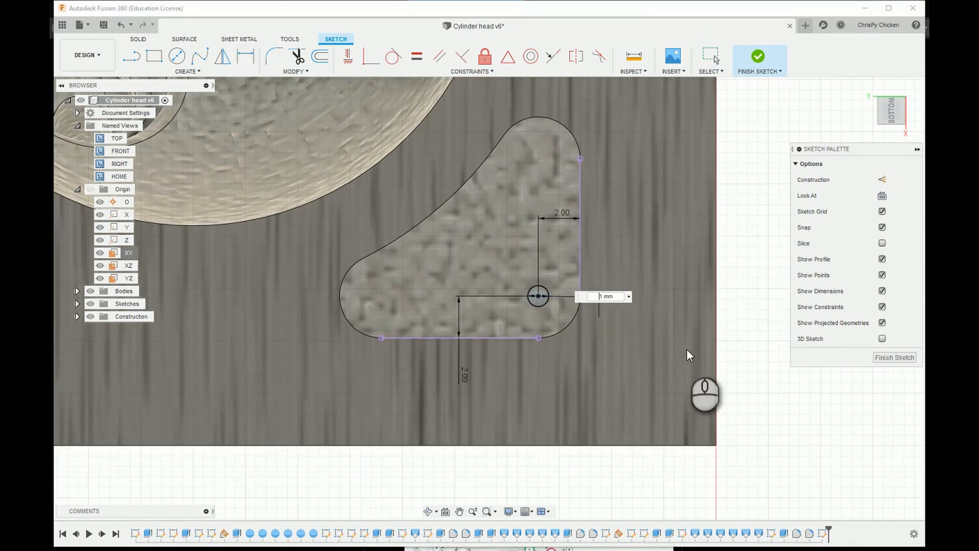
{"action": "key", "text": "Return"}
Step: Draw lines forming a 5 mm by 5 mm square around the circle, following the pocket's straight edges up to the rounded corner
{"action": "scroll", "coordinate": [686, 371], "scroll_direction": "down", "scroll_amount": 4}
{"action": "scroll", "coordinate": [734, 336], "scroll_direction": "up", "scroll_amount": 2}
{"action": "key", "text": "l"}
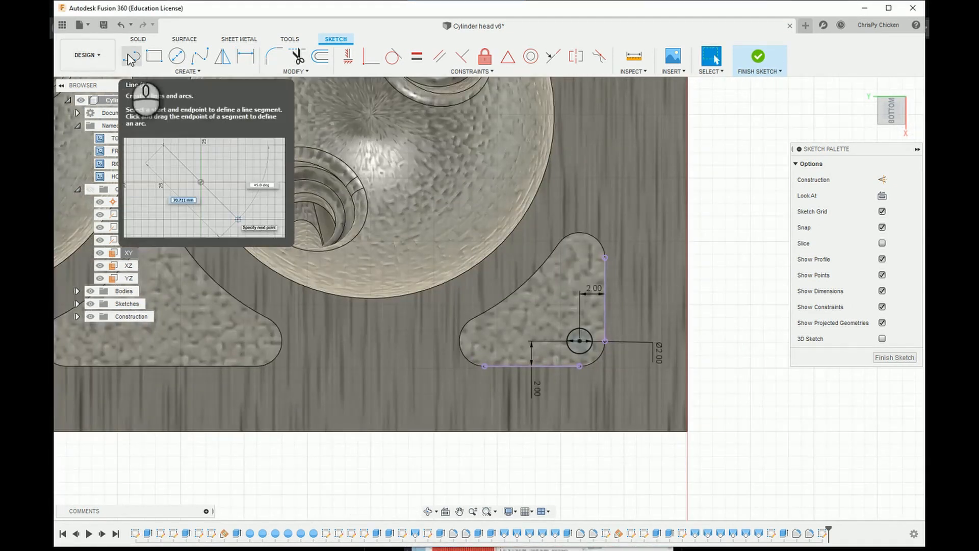
{"action": "left_click", "coordinate": [616, 338]}
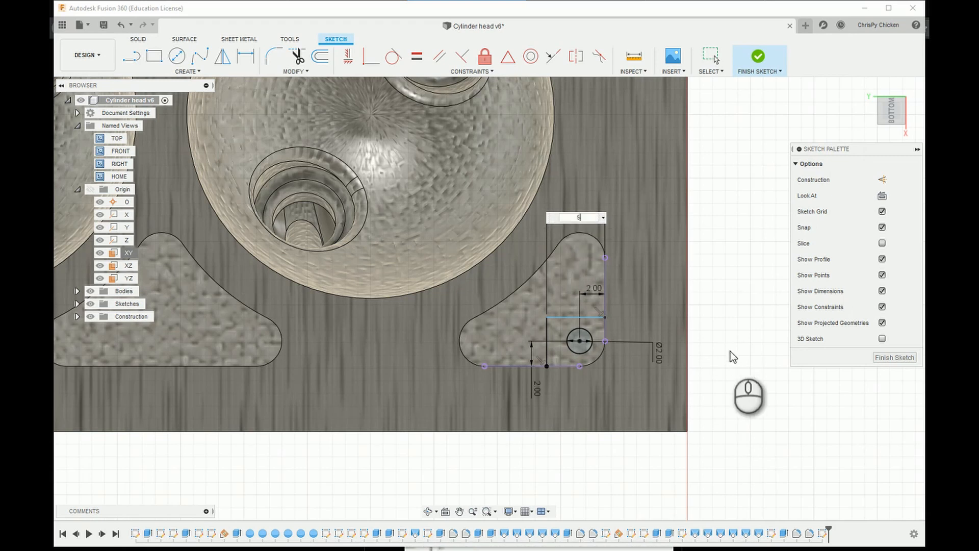
{"action": "key", "text": "l"}
{"action": "left_click", "coordinate": [580, 366]}
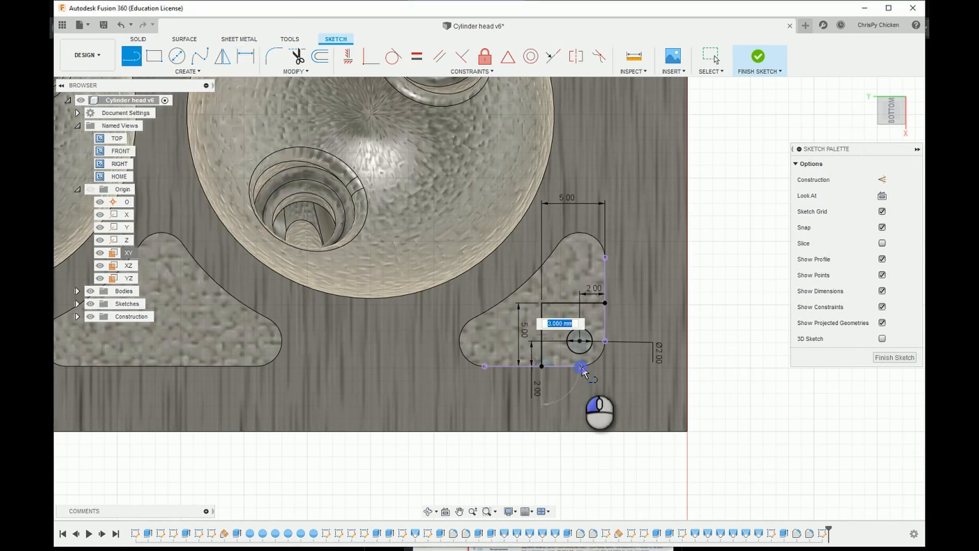
Step: Close the corner outline with a center point arc along the pocket's rounded corner
{"action": "left_click", "coordinate": [150, 70]}
{"action": "mouse_move", "coordinate": [164, 120]}
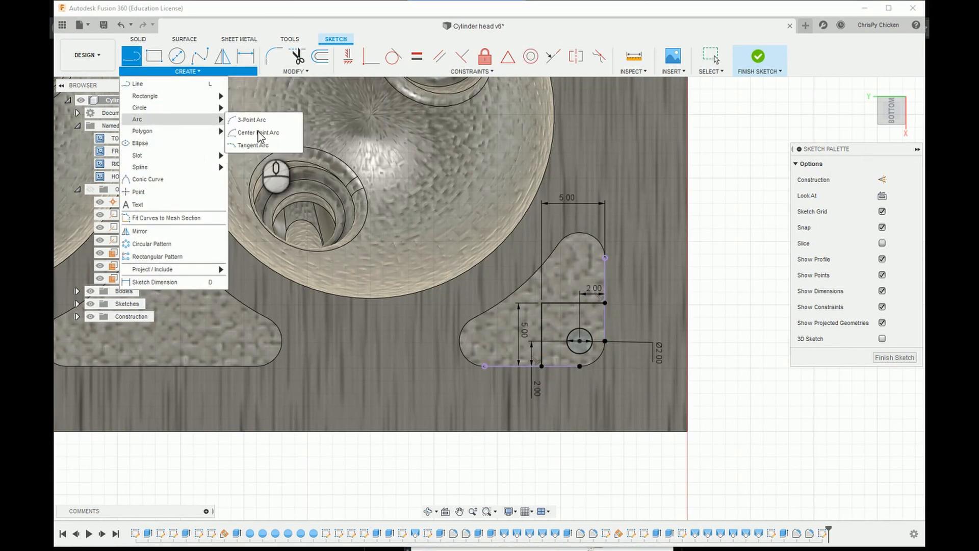
{"action": "left_click", "coordinate": [257, 132]}
{"action": "left_click", "coordinate": [604, 341]}
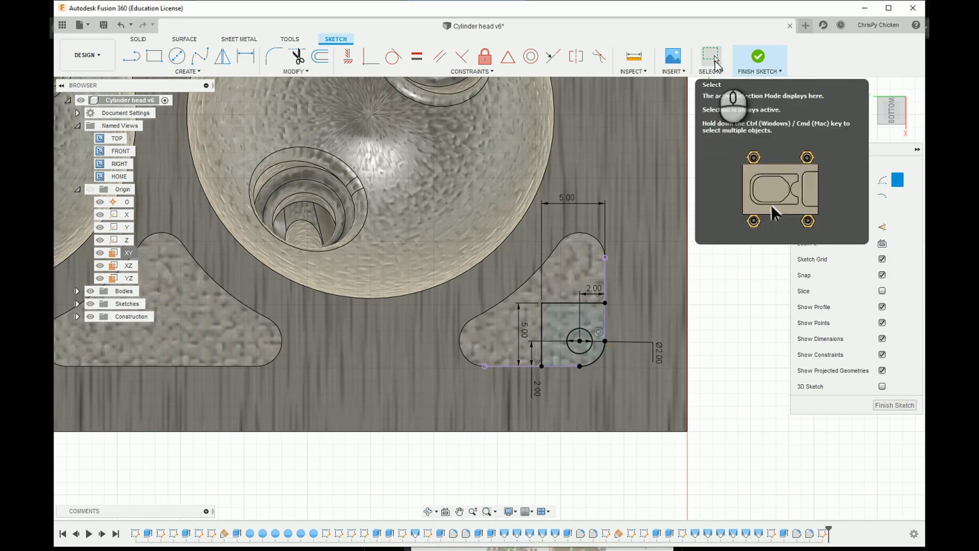
{"action": "left_click", "coordinate": [710, 56]}
Step: Set the circle's diameter to 3 mm and its distance from both pocket edges to 2.5 mm, and finish the sketch
{"action": "double_click", "coordinate": [658, 353]}
{"action": "type", "text": "3"}
{"action": "key", "text": "Return"}
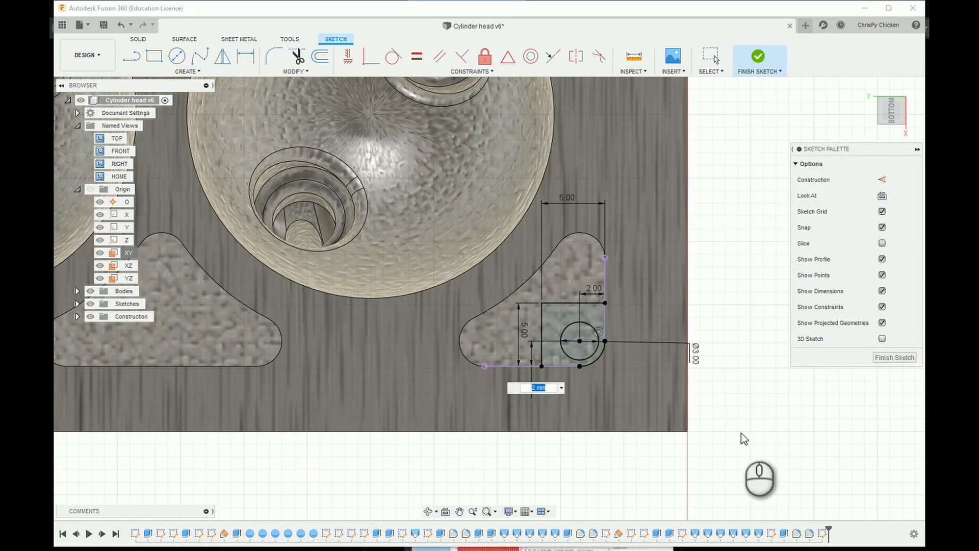
{"action": "type", "text": "3 mm"}
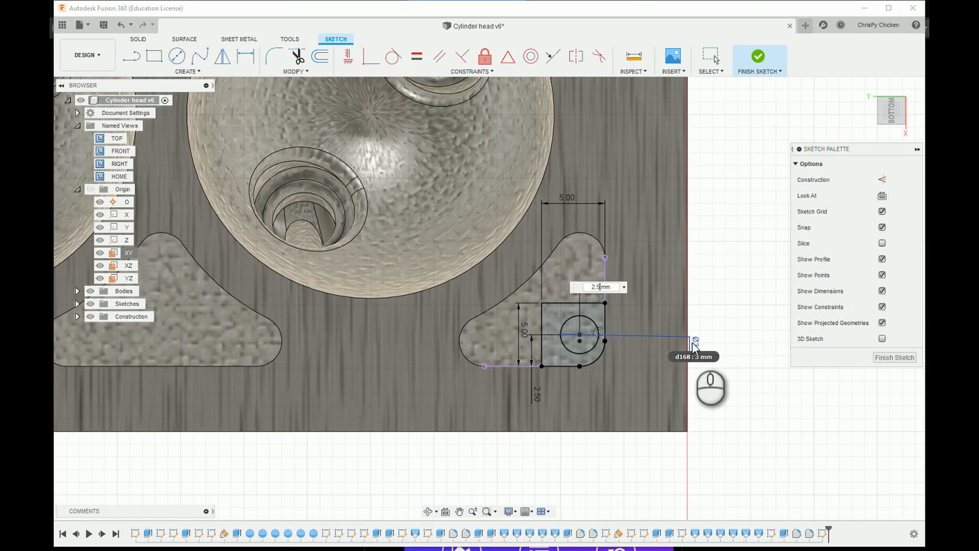
{"action": "key", "text": "Return"}
{"action": "scroll", "coordinate": [765, 443], "scroll_direction": "down", "scroll_amount": 3}
{"action": "left_click", "coordinate": [755, 60]}
Step: Expand the list of sketches and reopen Sketch25 for editing
{"action": "scroll", "coordinate": [770, 396], "scroll_direction": "up", "scroll_amount": 3}
{"action": "scroll", "coordinate": [810, 410], "scroll_direction": "down", "scroll_amount": 2}
{"action": "scroll", "coordinate": [483, 438], "scroll_direction": "up", "scroll_amount": 3}
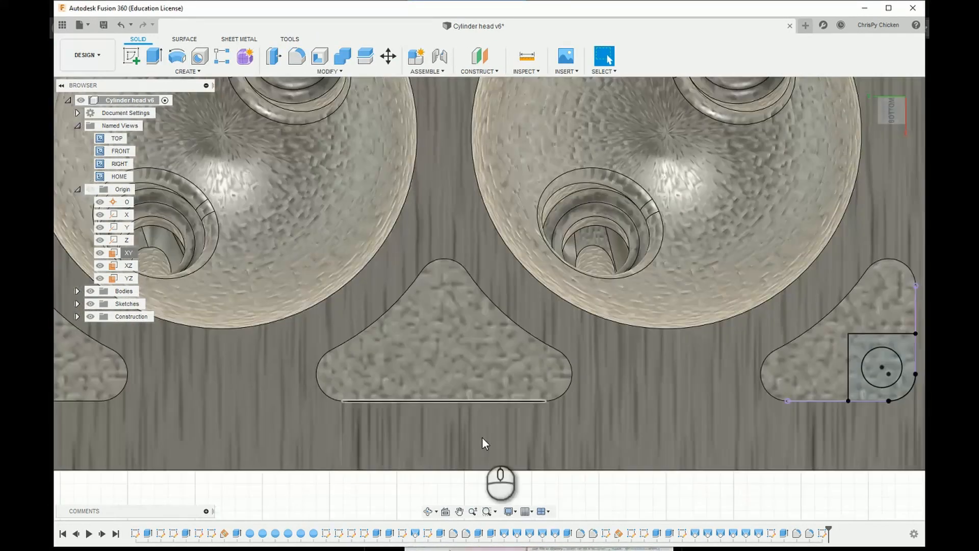
{"action": "scroll", "coordinate": [539, 287], "scroll_direction": "down", "scroll_amount": 2}
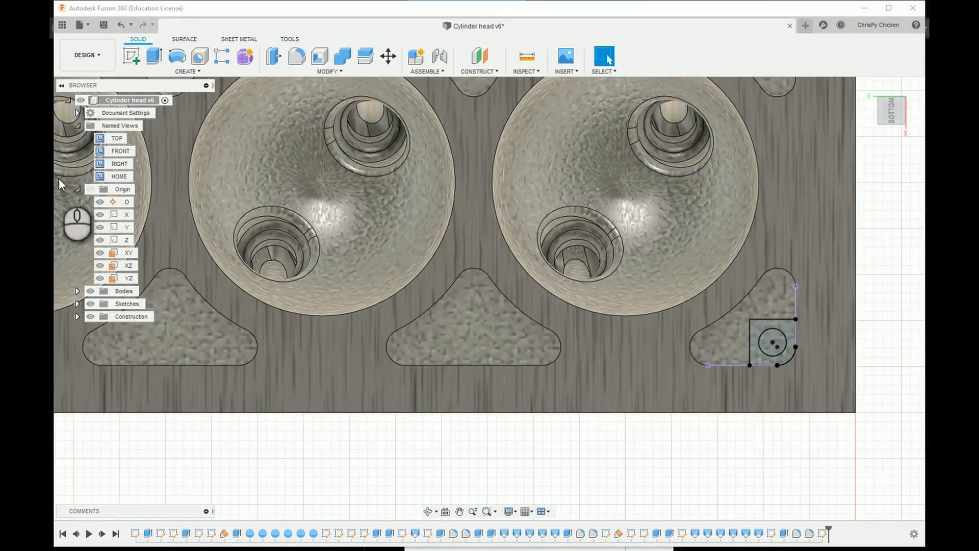
{"action": "left_click", "coordinate": [77, 304]}
{"action": "double_click", "coordinate": [135, 482]}
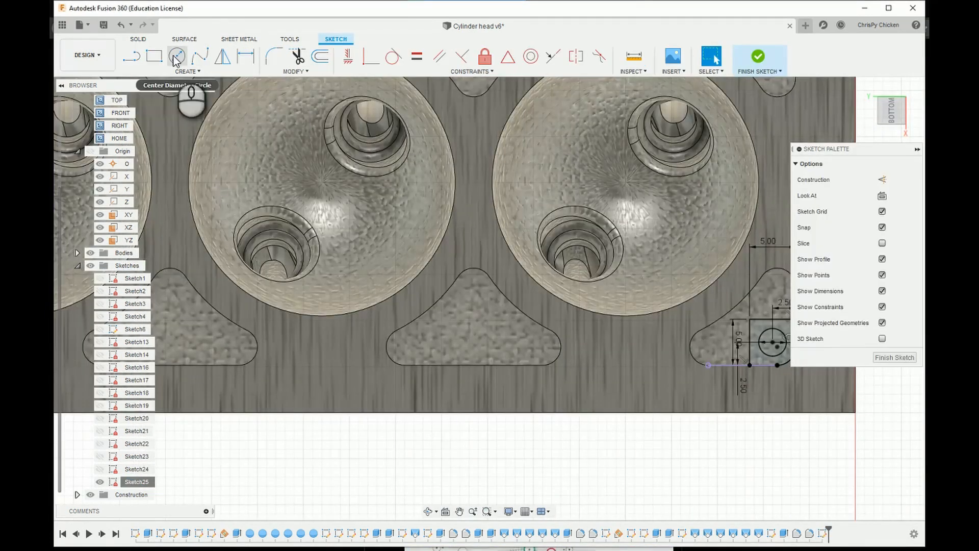
Step: Draw a rectangle in the neighbouring triangular pocket and make its lower corner coincident with the pocket's straight edge
{"action": "left_click", "coordinate": [154, 56]}
{"action": "key", "text": "Escape"}
{"action": "scroll", "coordinate": [501, 355], "scroll_direction": "up", "scroll_amount": 1}
{"action": "left_click", "coordinate": [498, 366]}
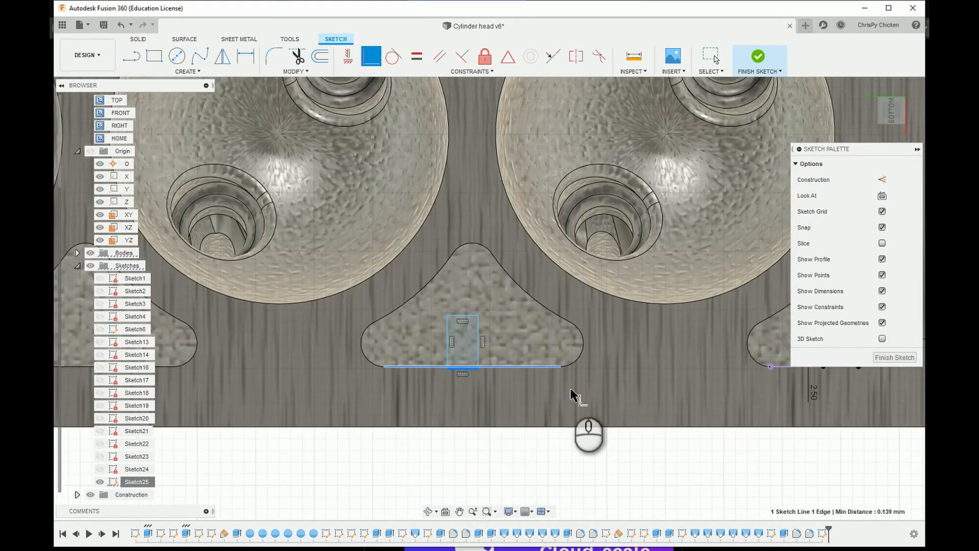
{"action": "scroll", "coordinate": [571, 395], "scroll_direction": "up", "scroll_amount": 4}
{"action": "scroll", "coordinate": [454, 368], "scroll_direction": "down", "scroll_amount": 2}
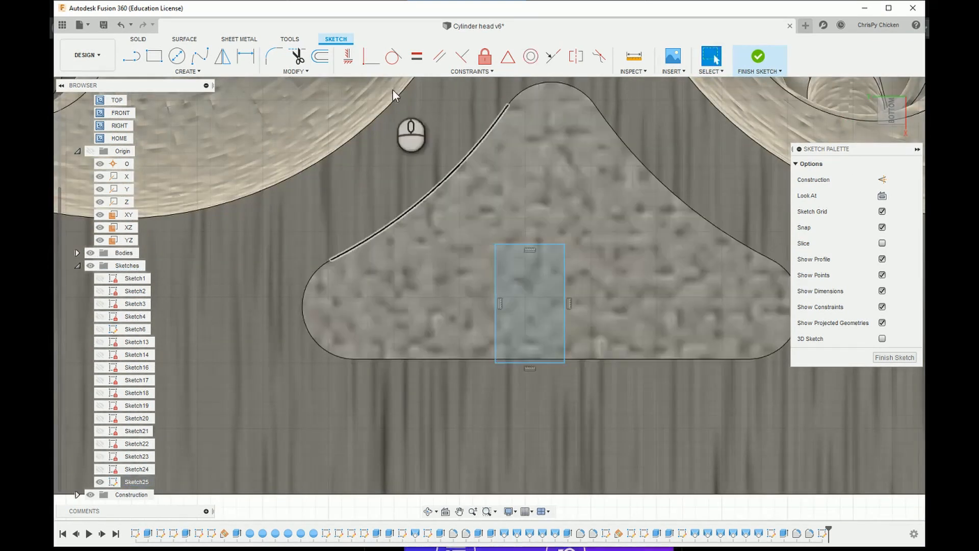
{"action": "key", "text": "Escape"}
{"action": "left_click", "coordinate": [376, 59]}
{"action": "left_click", "coordinate": [564, 362]}
{"action": "left_click", "coordinate": [578, 359]}
Step: Dimension the rectangle in the triangular pocket to 5 mm by 5 mm
{"action": "scroll", "coordinate": [343, 228], "scroll_direction": "down", "scroll_amount": 3}
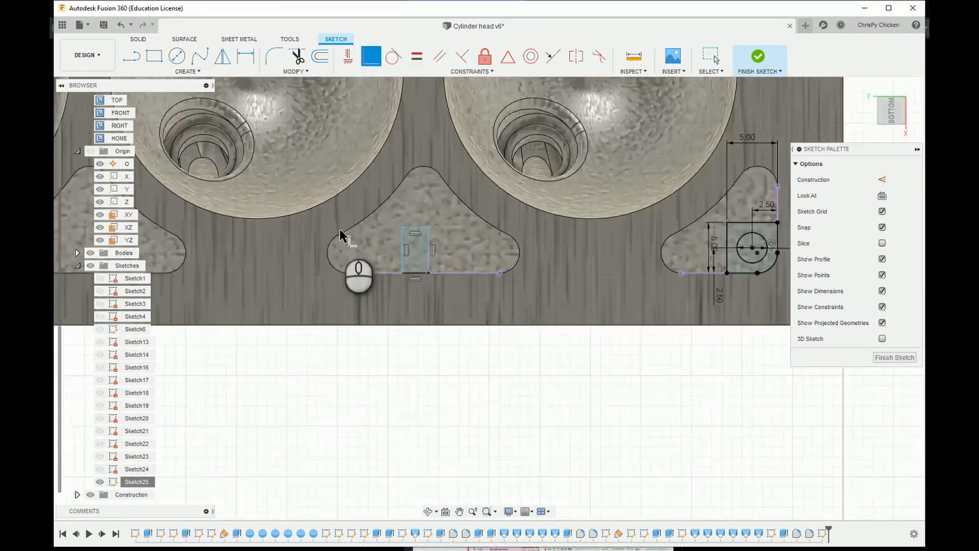
{"action": "scroll", "coordinate": [404, 203], "scroll_direction": "up", "scroll_amount": 1}
{"action": "middle_click_drag", "start_coordinate": [403, 204], "coordinate": [404, 253]}
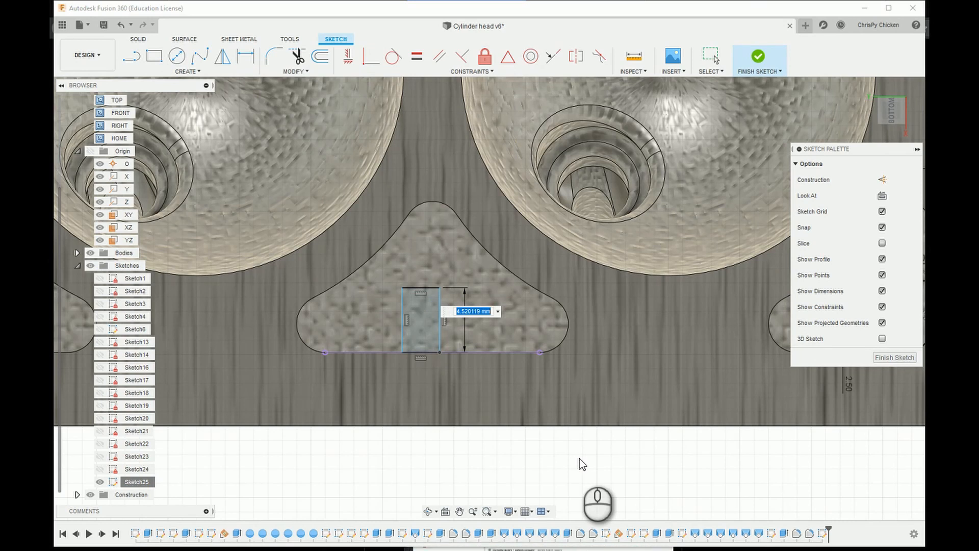
{"action": "type", "text": "5"}
{"action": "key", "text": "Return"}
{"action": "key", "text": "d"}
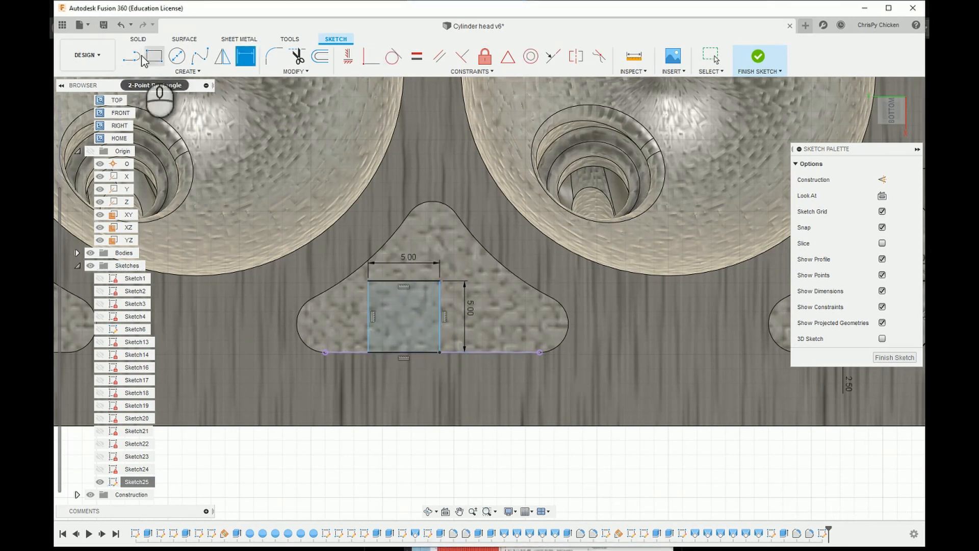
Step: Add a construction line through the 5 mm square and centre the square on the pocket's straight edge with a MidPoint constraint
{"action": "key", "text": "Escape"}
{"action": "left_click", "coordinate": [404, 338]}
{"action": "left_click", "coordinate": [881, 179]}
{"action": "left_click", "coordinate": [491, 351]}
{"action": "left_click", "coordinate": [507, 56]}
{"action": "scroll", "coordinate": [525, 423], "scroll_direction": "down", "scroll_amount": 5}
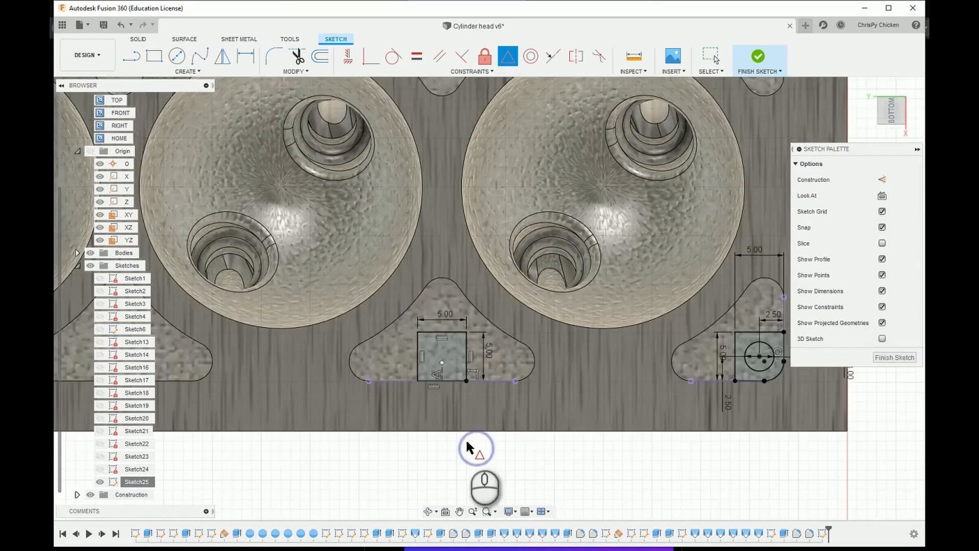
{"action": "scroll", "coordinate": [514, 398], "scroll_direction": "down", "scroll_amount": 2}
{"action": "scroll", "coordinate": [494, 386], "scroll_direction": "up", "scroll_amount": 5}
{"action": "left_click", "coordinate": [534, 384]}
{"action": "scroll", "coordinate": [543, 384], "scroll_direction": "down", "scroll_amount": 2}
{"action": "scroll", "coordinate": [742, 393], "scroll_direction": "up", "scroll_amount": 4}
{"action": "scroll", "coordinate": [581, 391], "scroll_direction": "down", "scroll_amount": 4}
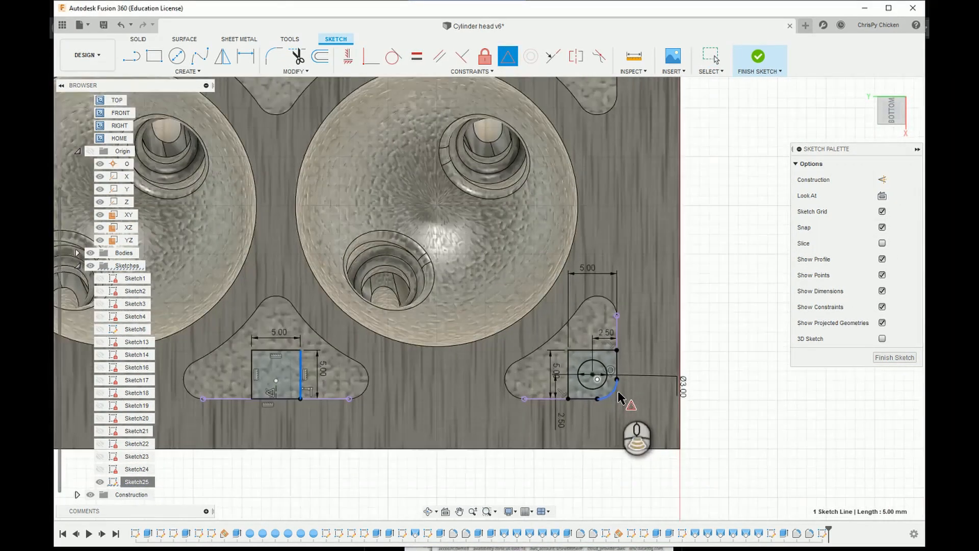
{"action": "scroll", "coordinate": [438, 376], "scroll_direction": "up", "scroll_amount": 3}
{"action": "key", "text": "Escape"}
Step: Select the corner pocket's outline for mirroring, show Sketch3 and hide the bodies
{"action": "scroll", "coordinate": [620, 423], "scroll_direction": "down", "scroll_amount": 3}
{"action": "left_click", "coordinate": [710, 413], "text": "ctrl"}
{"action": "left_click", "coordinate": [690, 420], "text": "ctrl"}
{"action": "left_click", "coordinate": [679, 411], "text": "ctrl"}
{"action": "scroll", "coordinate": [663, 423], "scroll_direction": "down", "scroll_amount": 5}
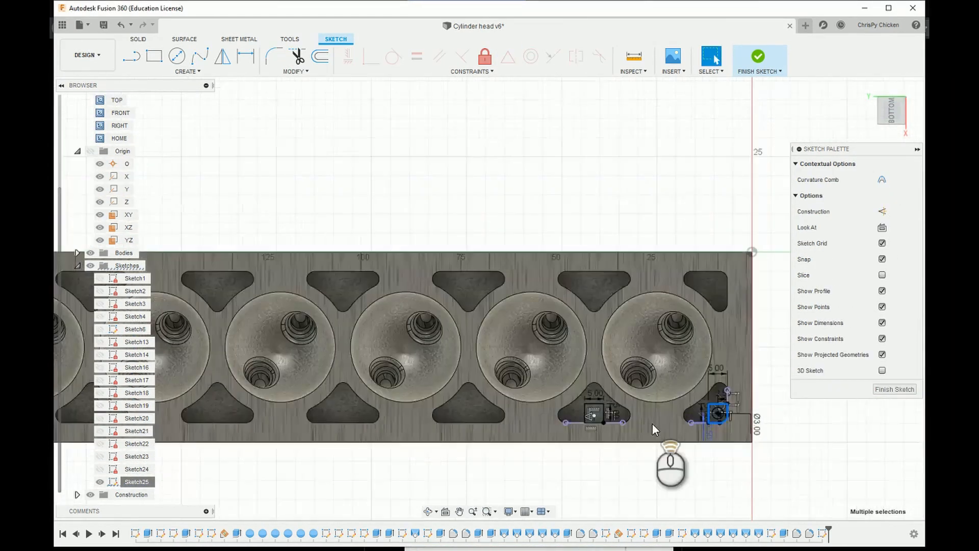
{"action": "left_click", "coordinate": [100, 303]}
{"action": "scroll", "coordinate": [625, 410], "scroll_direction": "up", "scroll_amount": 4}
{"action": "left_click", "coordinate": [223, 56]}
{"action": "scroll", "coordinate": [250, 237], "scroll_direction": "up", "scroll_amount": 4}
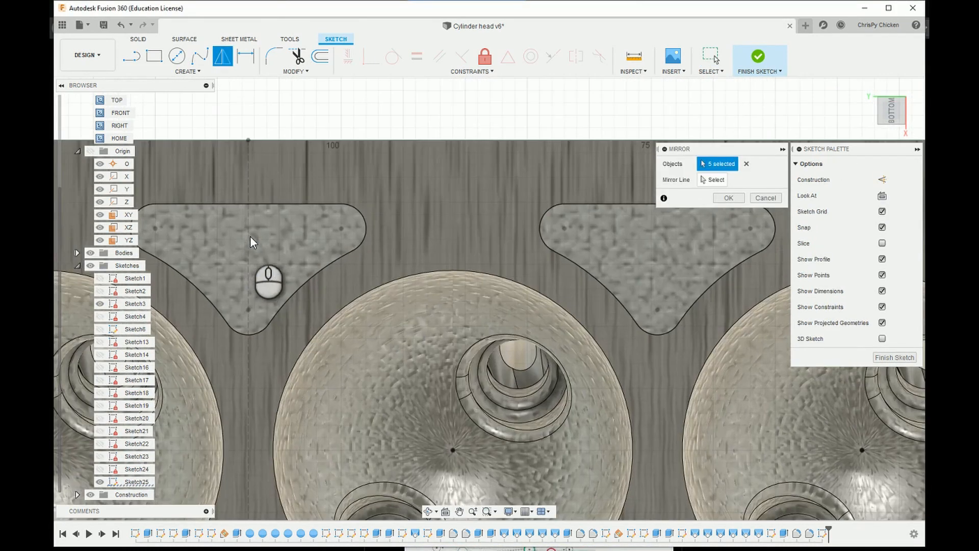
{"action": "left_click", "coordinate": [90, 253]}
Step: Mirror the corner outline across the vertical centre line of the pocket layout to the opposite end pocket
{"action": "scroll", "coordinate": [373, 300], "scroll_direction": "down", "scroll_amount": 6}
{"action": "left_click", "coordinate": [337, 345]}
{"action": "left_click", "coordinate": [713, 180]}
{"action": "left_click", "coordinate": [336, 326]}
{"action": "scroll", "coordinate": [742, 390], "scroll_direction": "up", "scroll_amount": 2}
{"action": "key", "text": "Return"}
{"action": "scroll", "coordinate": [743, 395], "scroll_direction": "down", "scroll_amount": 4}
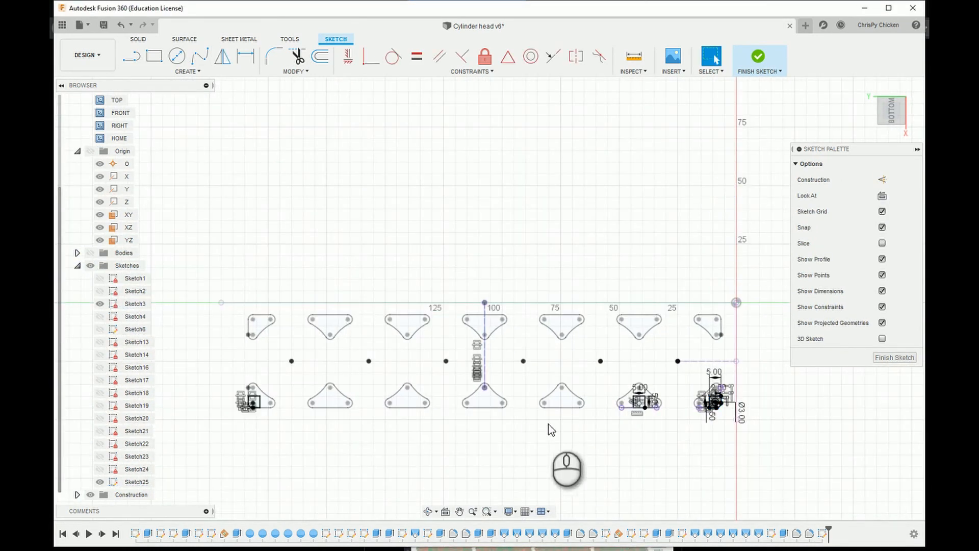
Step: Mirror the corner outlines at both ends across the horizontal line through the cylinder centres to the upper row of pockets
{"action": "scroll", "coordinate": [185, 409], "scroll_direction": "up", "scroll_amount": 5}
{"action": "scroll", "coordinate": [185, 429], "scroll_direction": "up", "scroll_amount": 5}
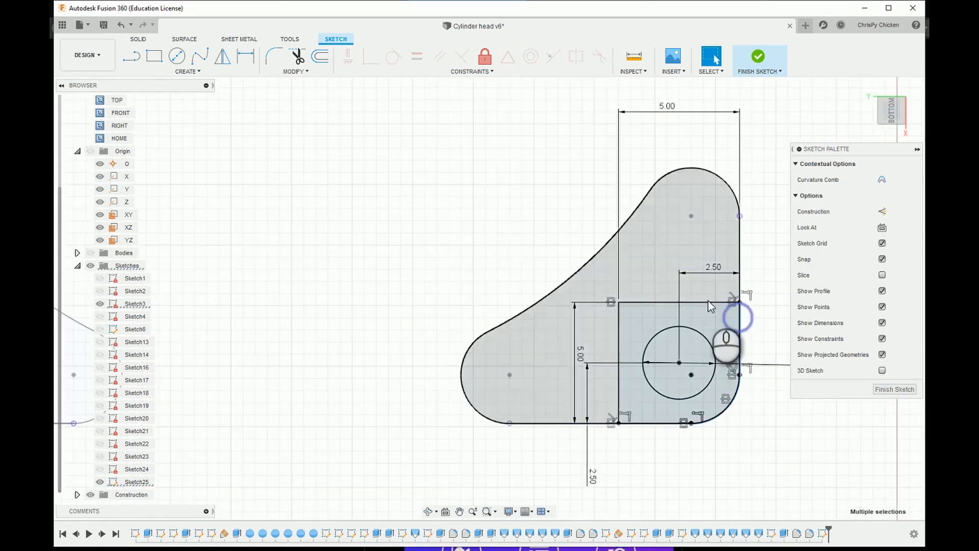
{"action": "scroll", "coordinate": [665, 427], "scroll_direction": "down", "scroll_amount": 8}
{"action": "scroll", "coordinate": [558, 387], "scroll_direction": "up", "scroll_amount": 3}
{"action": "right_click_drag", "start_coordinate": [728, 346], "coordinate": [730, 303]}
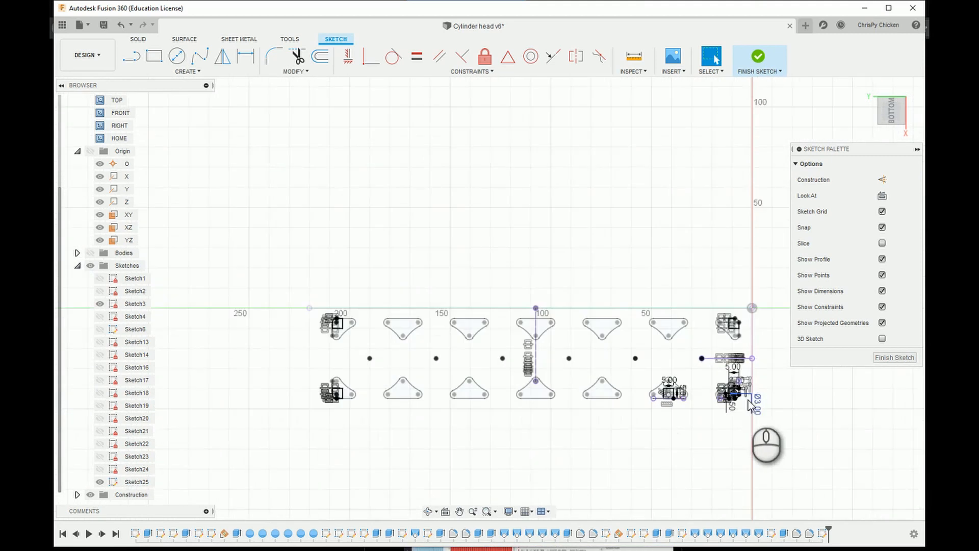
Step: Pattern the 5 mm square along the lower row of pockets with a quantity of 6 and 33 mm spacing
{"action": "scroll", "coordinate": [672, 91], "scroll_direction": "down", "scroll_amount": 3}
{"action": "scroll", "coordinate": [548, 387], "scroll_direction": "up", "scroll_amount": 10}
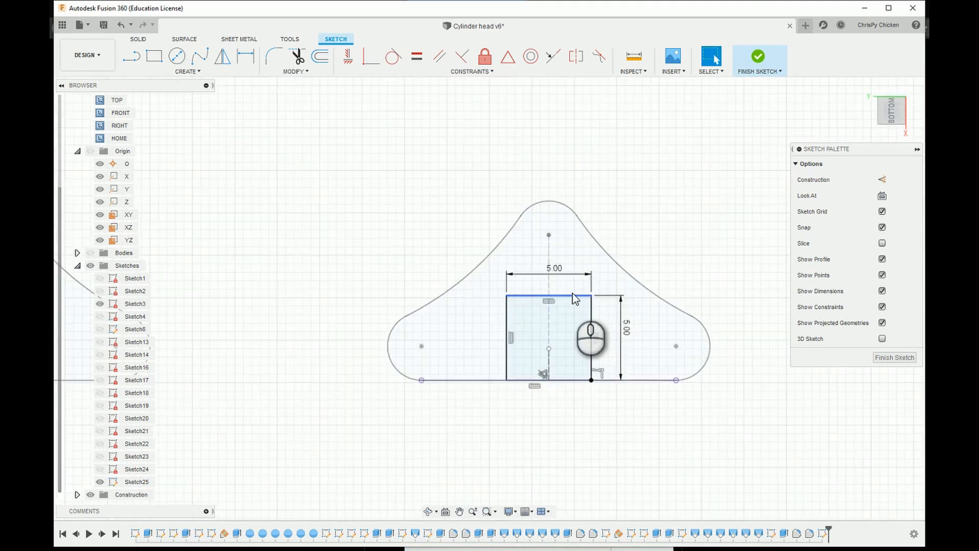
{"action": "scroll", "coordinate": [548, 386], "scroll_direction": "down", "scroll_amount": 10}
{"action": "left_click", "coordinate": [188, 71]}
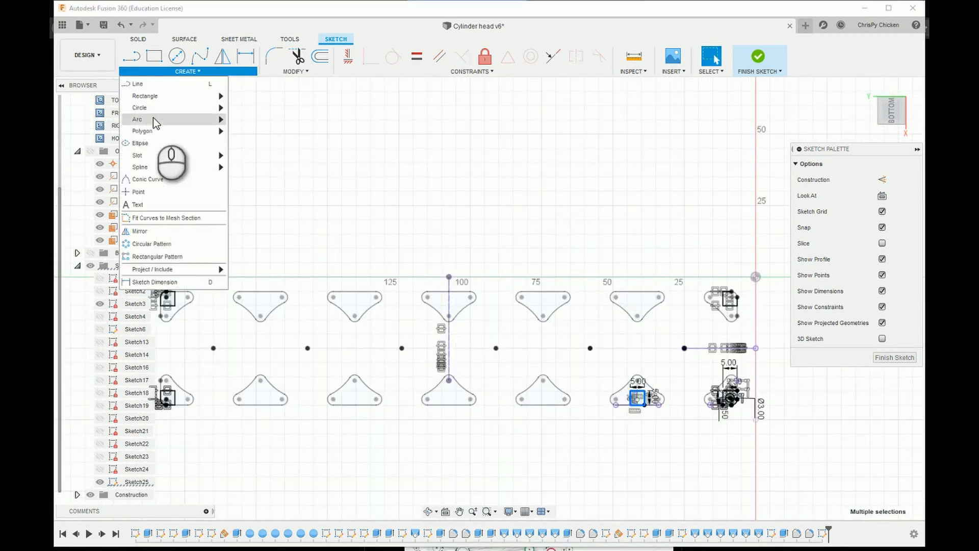
{"action": "left_click", "coordinate": [157, 257]}
{"action": "left_click", "coordinate": [734, 228]}
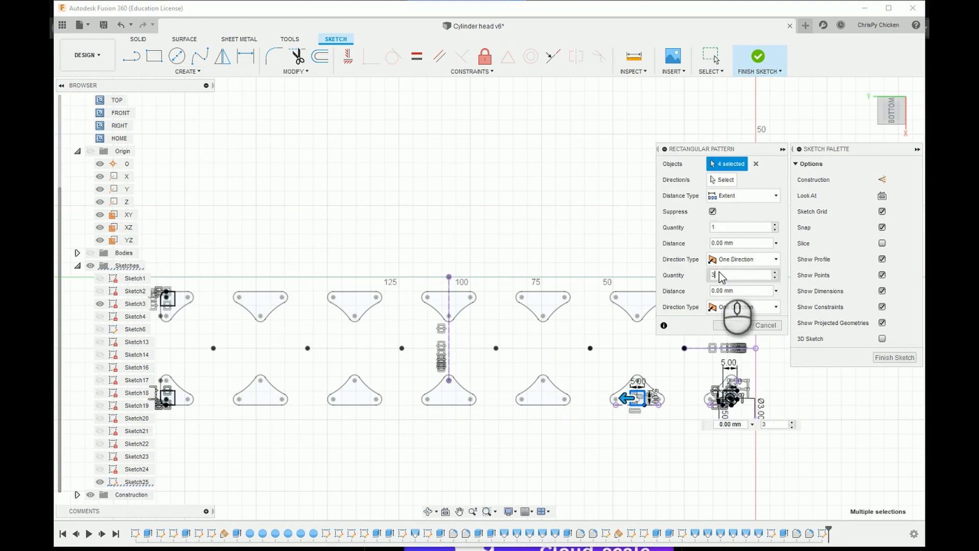
{"action": "type", "text": "33"}
{"action": "left_click", "coordinate": [743, 196]}
{"action": "left_click", "coordinate": [729, 225]}
{"action": "left_click_drag", "start_coordinate": [711, 291], "coordinate": [722, 294]}
{"action": "type", "text": "33."}
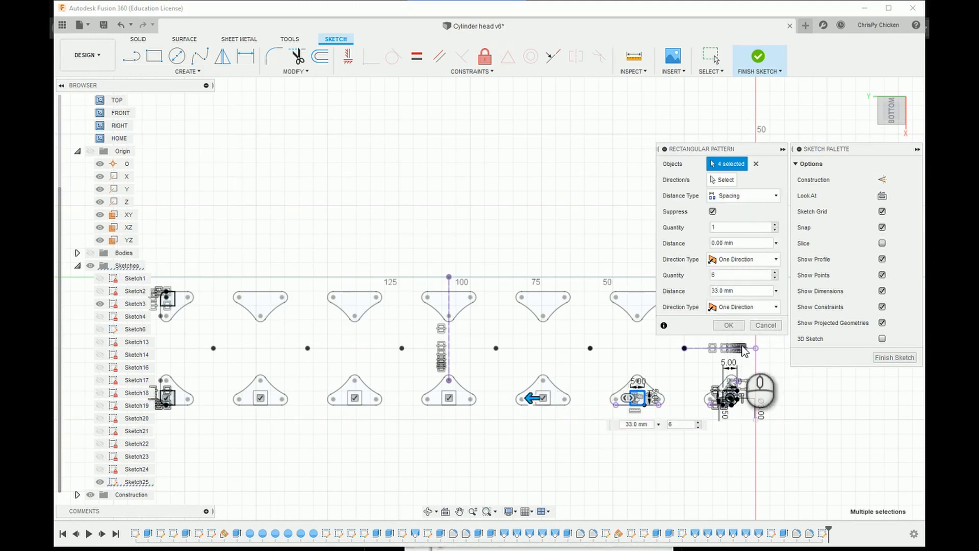
{"action": "key", "text": "Return"}
Step: Try to pattern the 3 mm circle along the lower row of pockets with a quantity of 8 and 33 mm spacing
{"action": "scroll", "coordinate": [713, 421], "scroll_direction": "down", "scroll_amount": 1}
{"action": "scroll", "coordinate": [718, 427], "scroll_direction": "up", "scroll_amount": 5}
{"action": "left_click", "coordinate": [188, 71]}
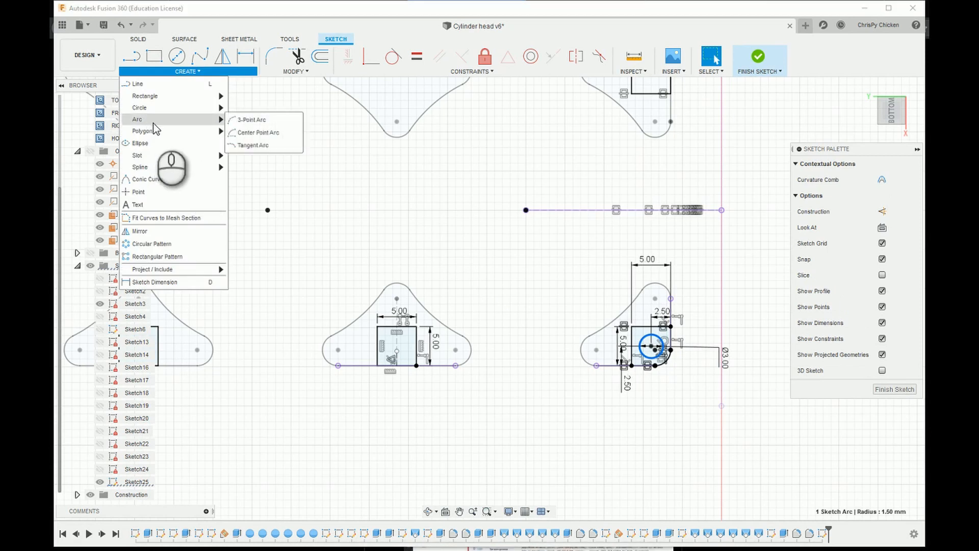
{"action": "left_click", "coordinate": [152, 257]}
{"action": "left_click", "coordinate": [723, 228]}
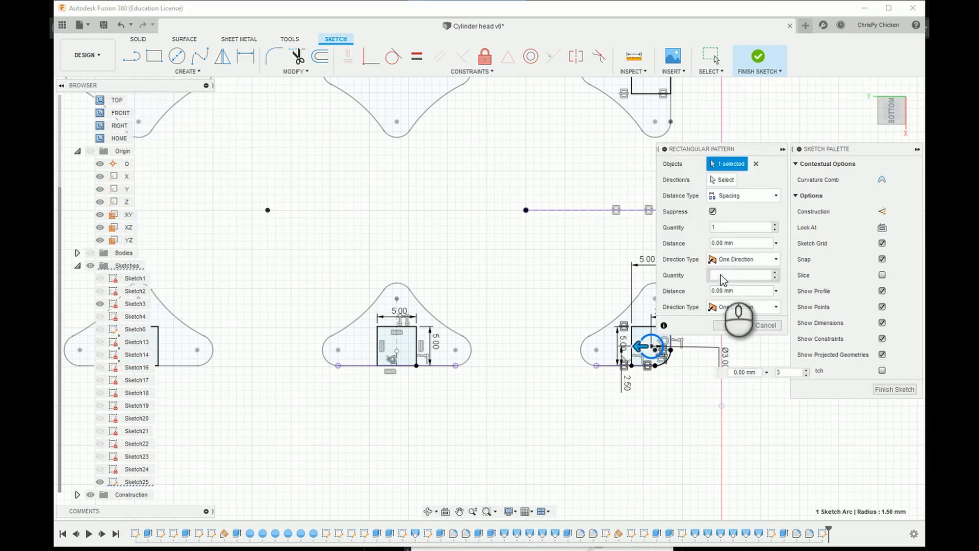
{"action": "type", "text": "8"}
{"action": "key", "text": "Tab"}
{"action": "type", "text": "33"}
{"action": "scroll", "coordinate": [651, 415], "scroll_direction": "down", "scroll_amount": 4}
{"action": "scroll", "coordinate": [309, 397], "scroll_direction": "up", "scroll_amount": 5}
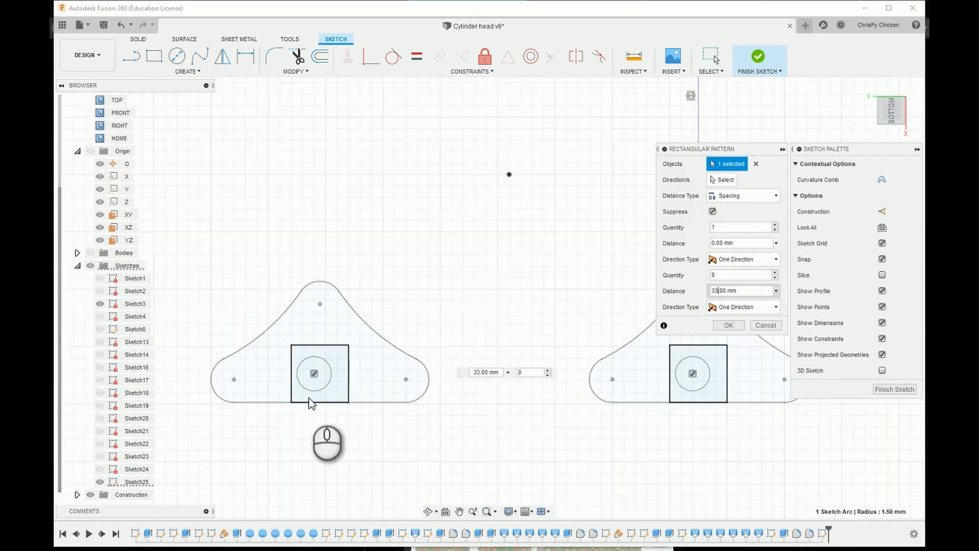
Step: Check the circle pattern preview against the squares and the far end pocket, and cancel the pattern
{"action": "scroll", "coordinate": [459, 433], "scroll_direction": "down", "scroll_amount": 4}
{"action": "scroll", "coordinate": [298, 426], "scroll_direction": "up", "scroll_amount": 4}
{"action": "scroll", "coordinate": [298, 426], "scroll_direction": "down", "scroll_amount": 2}
{"action": "middle_click_drag", "start_coordinate": [286, 412], "coordinate": [418, 382]}
{"action": "scroll", "coordinate": [412, 421], "scroll_direction": "up", "scroll_amount": 4}
{"action": "scroll", "coordinate": [320, 422], "scroll_direction": "down", "scroll_amount": 3}
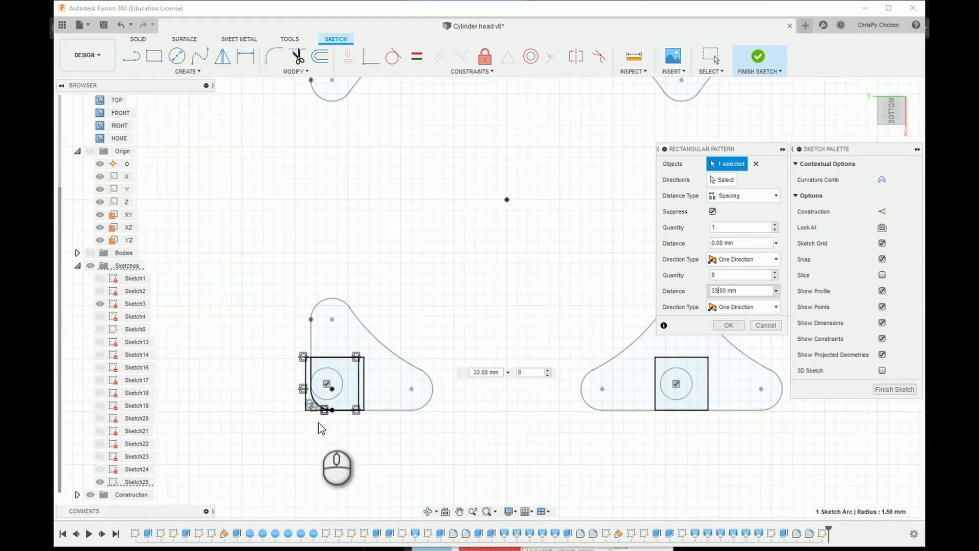
{"action": "scroll", "coordinate": [319, 423], "scroll_direction": "down", "scroll_amount": 5}
{"action": "key", "text": "Escape"}
Step: Try deleting the patterned square that overlaps the corner outline in the far end pocket, and undo the deletion
{"action": "scroll", "coordinate": [230, 421], "scroll_direction": "up", "scroll_amount": 6}
{"action": "left_click", "coordinate": [277, 391]}
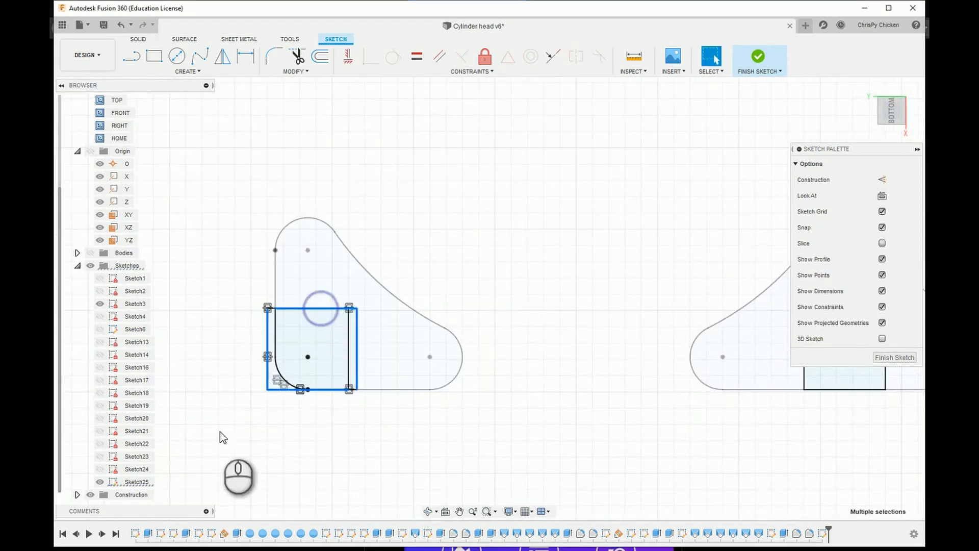
{"action": "key", "text": "Delete"}
{"action": "scroll", "coordinate": [403, 457], "scroll_direction": "down", "scroll_amount": 6}
{"action": "key", "text": "ctrl+z"}
{"action": "scroll", "coordinate": [355, 441], "scroll_direction": "up", "scroll_amount": 5}
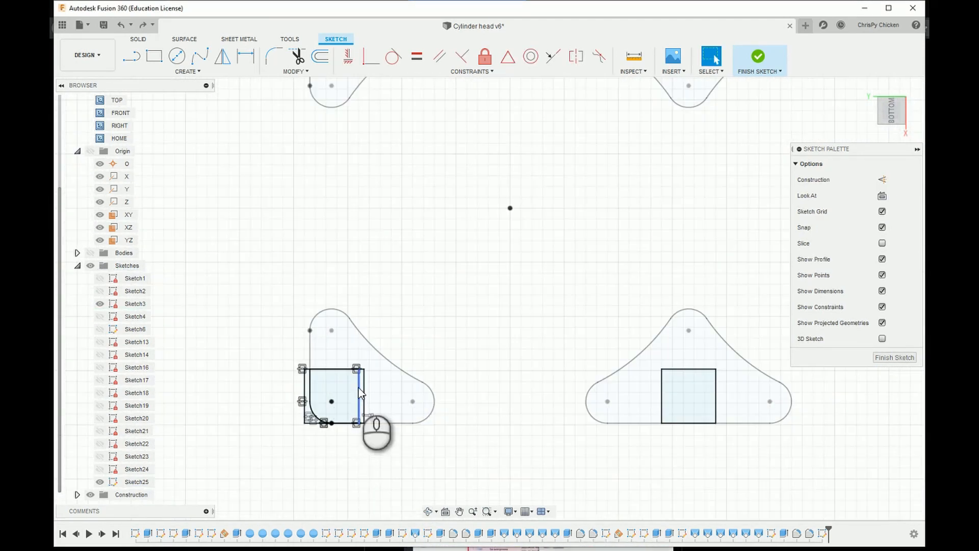
Step: Edit the square pattern along the lower row of pockets, setting its quantity to 5
{"action": "scroll", "coordinate": [413, 429], "scroll_direction": "up", "scroll_amount": 3}
{"action": "scroll", "coordinate": [433, 441], "scroll_direction": "down", "scroll_amount": 4}
{"action": "middle_click_drag", "start_coordinate": [535, 446], "coordinate": [314, 414]}
{"action": "scroll", "coordinate": [405, 448], "scroll_direction": "down", "scroll_amount": 4}
{"action": "scroll", "coordinate": [258, 426], "scroll_direction": "up", "scroll_amount": 4}
{"action": "left_click", "coordinate": [257, 415]}
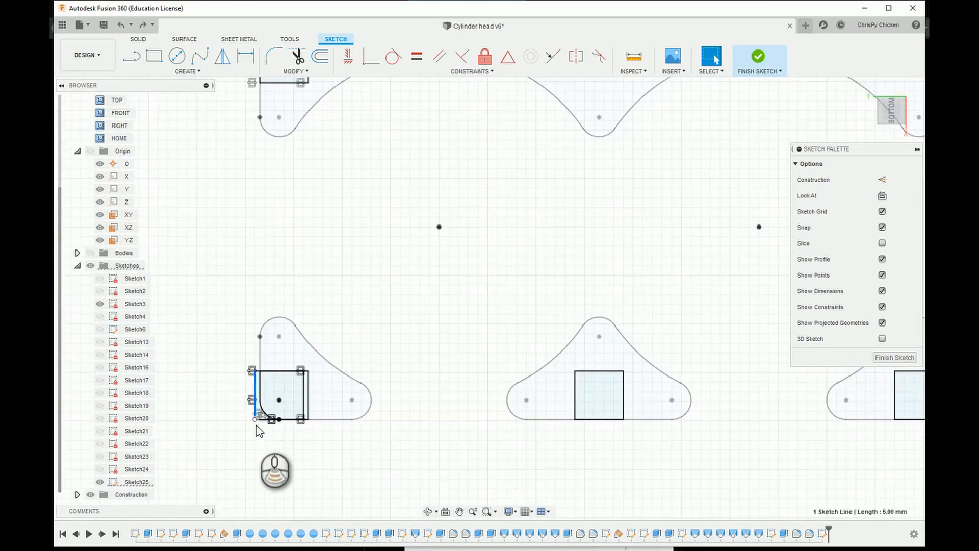
{"action": "scroll", "coordinate": [258, 427], "scroll_direction": "down", "scroll_amount": 4}
{"action": "scroll", "coordinate": [644, 397], "scroll_direction": "up", "scroll_amount": 3}
{"action": "middle_click_drag", "start_coordinate": [644, 397], "coordinate": [357, 408]}
{"action": "scroll", "coordinate": [638, 380], "scroll_direction": "up", "scroll_amount": 4}
{"action": "right_click", "coordinate": [573, 327]}
{"action": "double_click", "coordinate": [575, 324]}
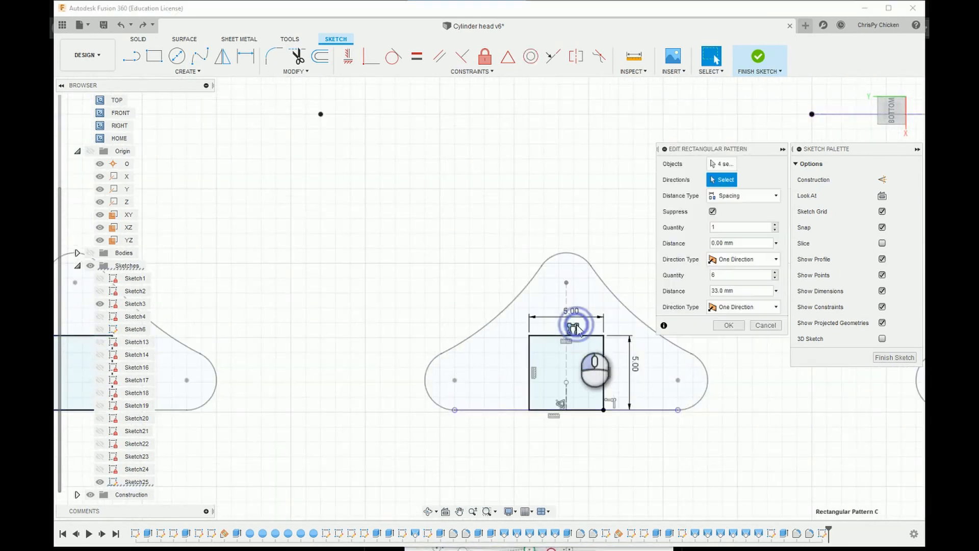
{"action": "left_click", "coordinate": [718, 273]}
{"action": "left_click", "coordinate": [727, 325]}
Step: Hide Sketch3 and sketch a 2.5 mm circle at the midpoint of the square's centre line in the pocket beside the corner one
{"action": "scroll", "coordinate": [707, 439], "scroll_direction": "down", "scroll_amount": 5}
{"action": "scroll", "coordinate": [267, 431], "scroll_direction": "up", "scroll_amount": 4}
{"action": "scroll", "coordinate": [798, 438], "scroll_direction": "down", "scroll_amount": 5}
{"action": "middle_click_drag", "start_coordinate": [826, 443], "coordinate": [487, 411]}
{"action": "scroll", "coordinate": [486, 411], "scroll_direction": "up", "scroll_amount": 5}
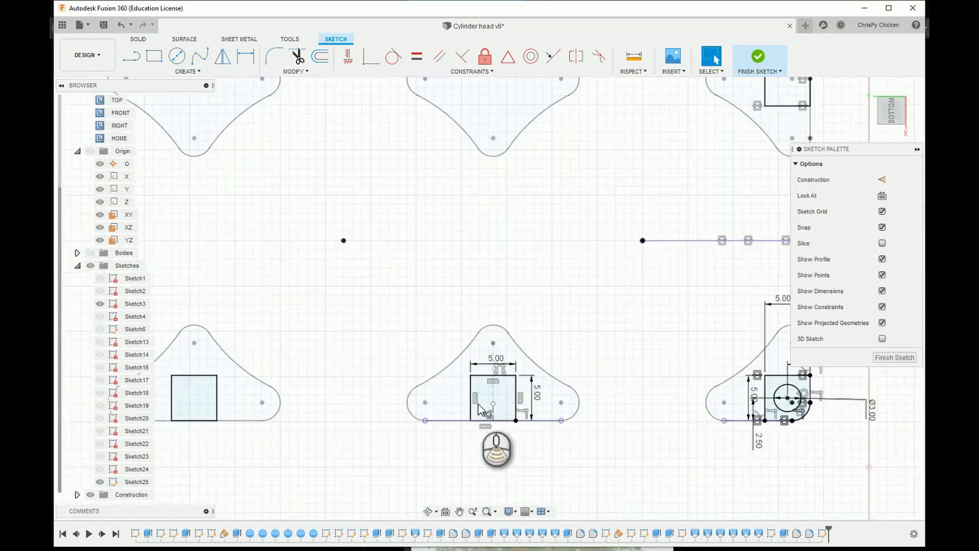
{"action": "left_click", "coordinate": [521, 347], "text": "ctrl"}
{"action": "left_click", "coordinate": [372, 56]}
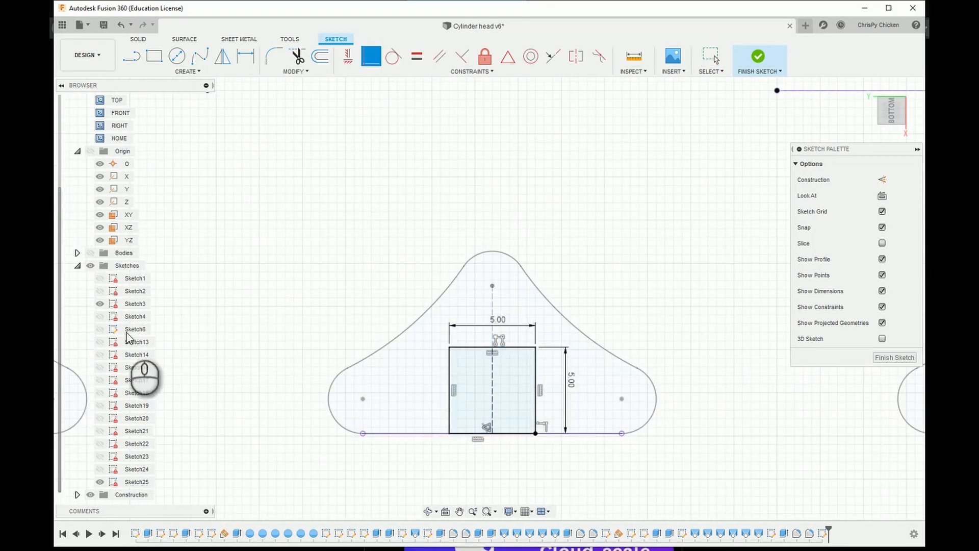
{"action": "left_click", "coordinate": [179, 60]}
{"action": "left_click", "coordinate": [413, 346]}
{"action": "left_click", "coordinate": [430, 331]}
{"action": "left_click", "coordinate": [508, 56]}
{"action": "left_click", "coordinate": [413, 347]}
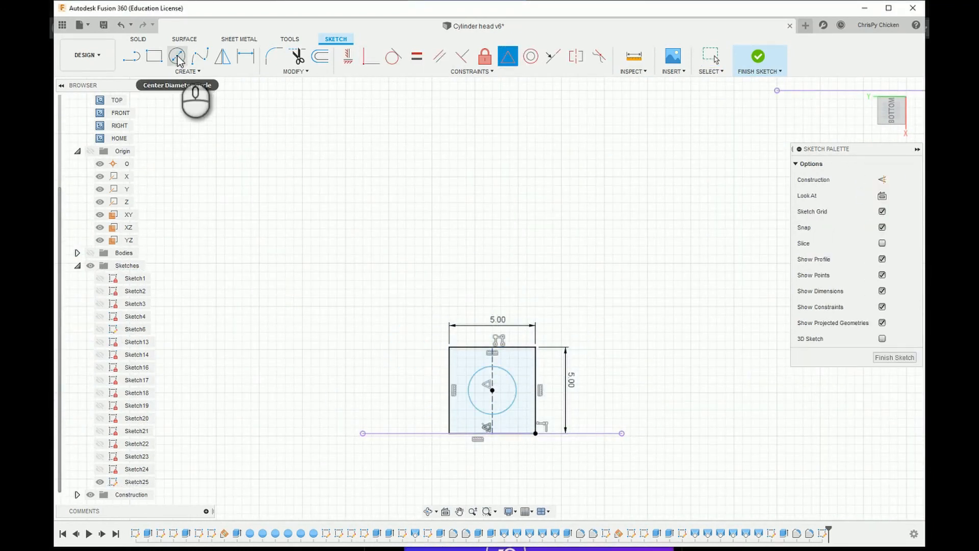
{"action": "type", "text": "2.5"}
{"action": "key", "text": "Return"}
Step: Set the diameter of the circle in the pocket beside the corner one to 3 mm
{"action": "scroll", "coordinate": [626, 418], "scroll_direction": "down", "scroll_amount": 4}
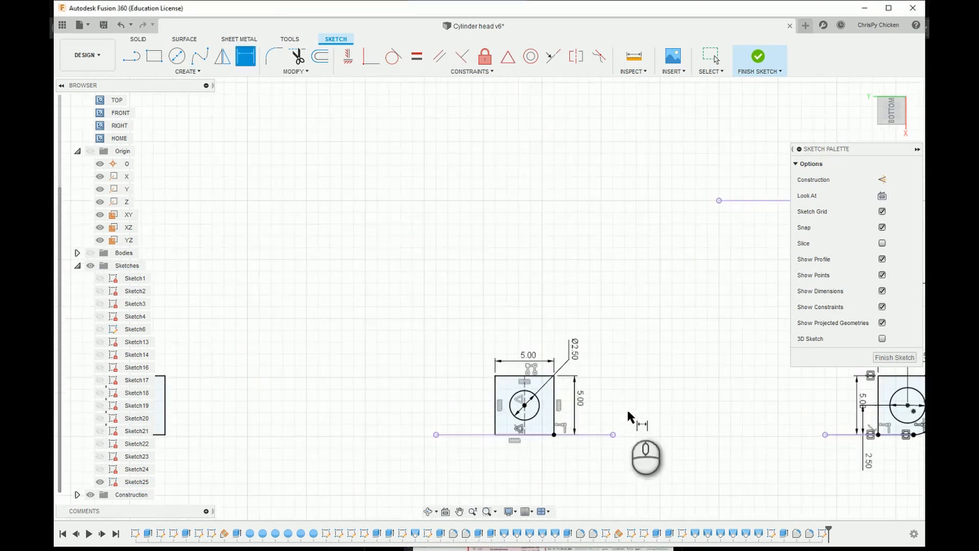
{"action": "middle_click_drag", "start_coordinate": [847, 454], "coordinate": [742, 452]}
{"action": "scroll", "coordinate": [509, 390], "scroll_direction": "up", "scroll_amount": 3}
{"action": "key", "text": "Escape"}
{"action": "left_click", "coordinate": [464, 359]}
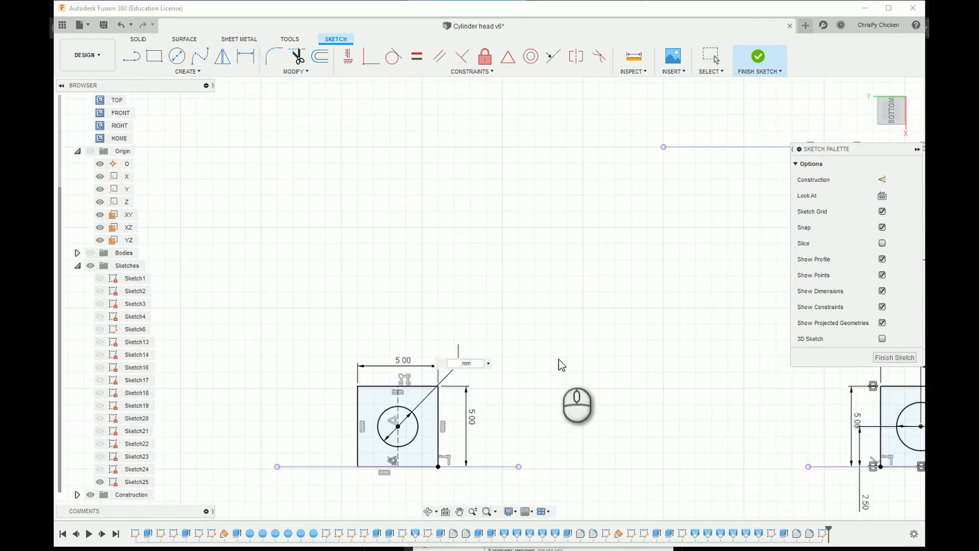
{"action": "type", "text": "3"}
{"action": "key", "text": "Return"}
Step: Pattern the 3 mm circle along the lower row of pockets with a quantity of 5 and 33 mm spacing
{"action": "scroll", "coordinate": [561, 423], "scroll_direction": "down", "scroll_amount": 3}
{"action": "middle_click_drag", "start_coordinate": [541, 441], "coordinate": [609, 391]}
{"action": "left_click", "coordinate": [537, 387]}
{"action": "left_click", "coordinate": [187, 71]}
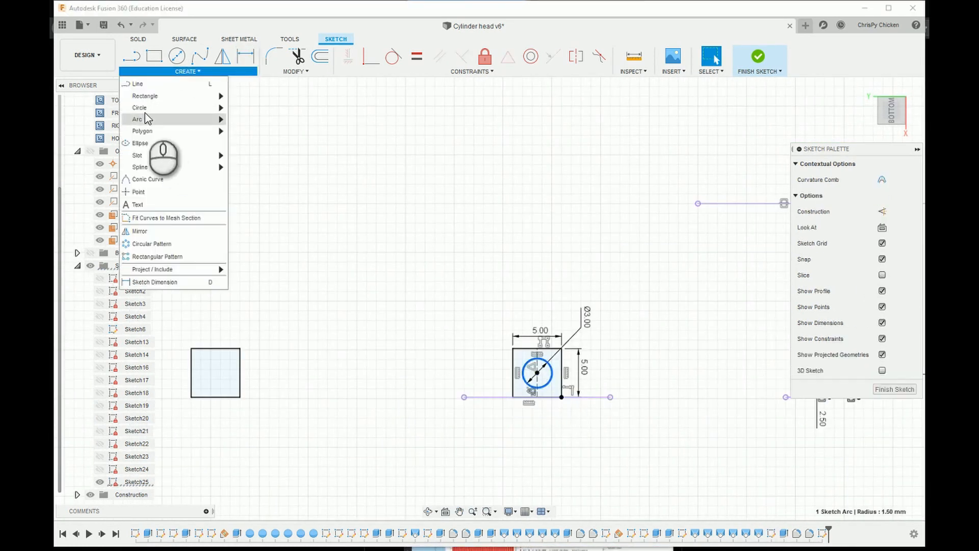
{"action": "left_click", "coordinate": [157, 255]}
{"action": "scroll", "coordinate": [612, 438], "scroll_direction": "down", "scroll_amount": 1}
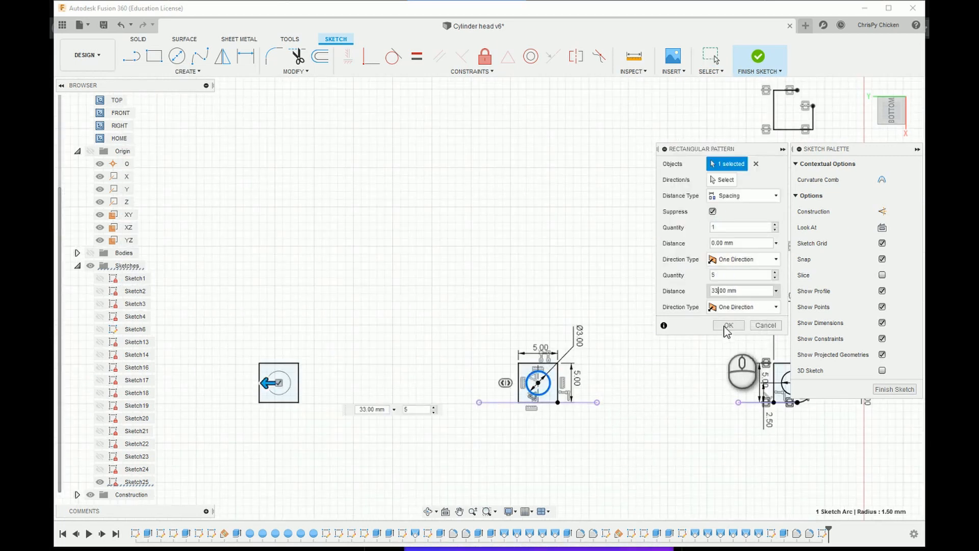
{"action": "left_click", "coordinate": [728, 325]}
Step: Mirror the lower corner pocket's circle about the line across the head's middle to the far end pocket
{"action": "scroll", "coordinate": [729, 408], "scroll_direction": "down", "scroll_amount": 4}
{"action": "middle_click_drag", "start_coordinate": [836, 404], "coordinate": [721, 454]}
{"action": "scroll", "coordinate": [655, 462], "scroll_direction": "up", "scroll_amount": 7}
{"action": "left_click", "coordinate": [536, 423]}
{"action": "scroll", "coordinate": [542, 403], "scroll_direction": "down", "scroll_amount": 5}
{"action": "scroll", "coordinate": [414, 309], "scroll_direction": "up", "scroll_amount": 4}
{"action": "left_click", "coordinate": [223, 56]}
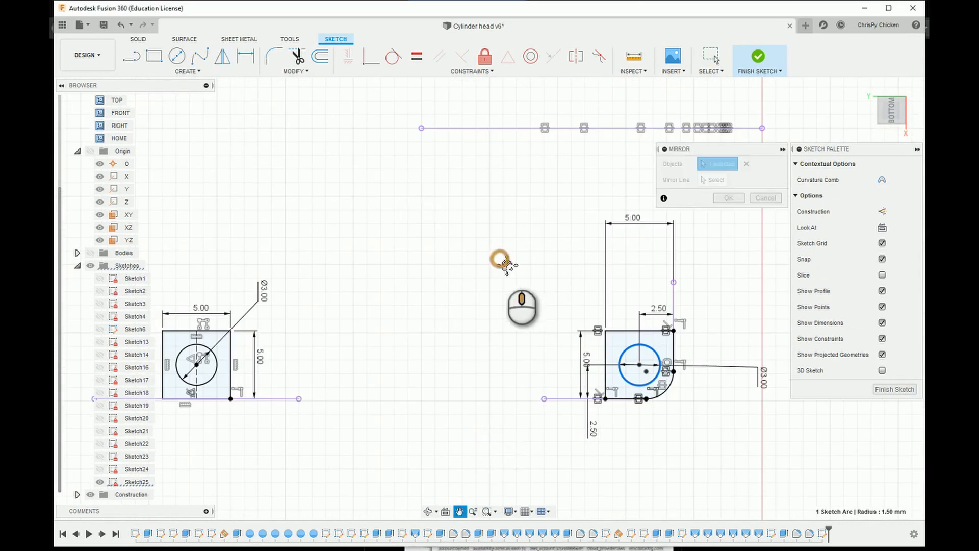
{"action": "middle_click_drag", "start_coordinate": [500, 258], "coordinate": [657, 320]}
{"action": "scroll", "coordinate": [657, 321], "scroll_direction": "down", "scroll_amount": 5}
{"action": "left_click", "coordinate": [234, 205]}
{"action": "left_click", "coordinate": [728, 196]}
Step: Mirror the lower row's squares and circles, including the end pockets' circles, about the lengthwise centre line to the upper row, and finish the sketch
{"action": "scroll", "coordinate": [339, 407], "scroll_direction": "down", "scroll_amount": 3}
{"action": "middle_click_drag", "start_coordinate": [617, 453], "coordinate": [524, 433]}
{"action": "scroll", "coordinate": [566, 413], "scroll_direction": "down", "scroll_amount": 1}
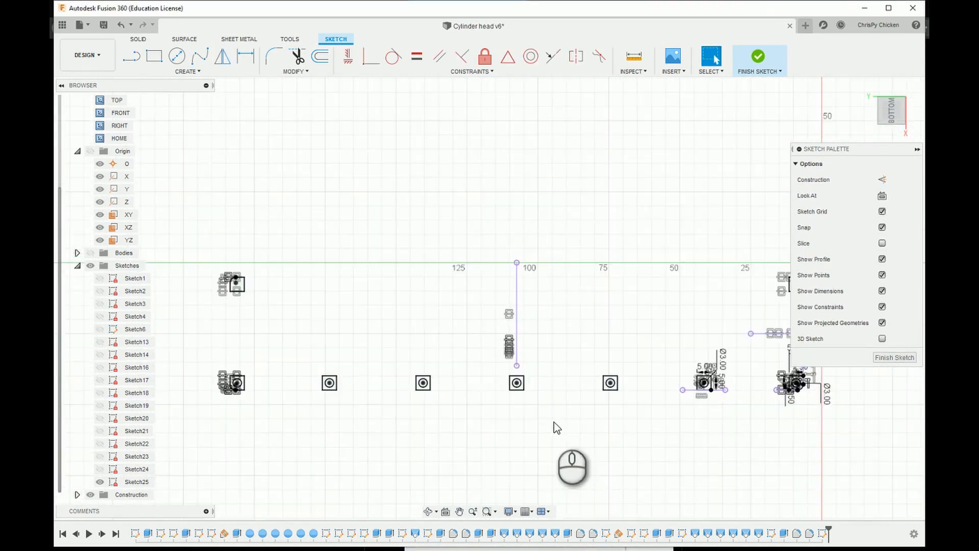
{"action": "left_click_drag", "start_coordinate": [311, 364], "coordinate": [644, 402]}
{"action": "scroll", "coordinate": [710, 384], "scroll_direction": "up", "scroll_amount": 5}
{"action": "left_click", "coordinate": [635, 361], "text": "ctrl"}
{"action": "scroll", "coordinate": [637, 363], "scroll_direction": "down", "scroll_amount": 6}
{"action": "scroll", "coordinate": [717, 359], "scroll_direction": "up", "scroll_amount": 7}
{"action": "left_click", "coordinate": [734, 393], "text": "ctrl"}
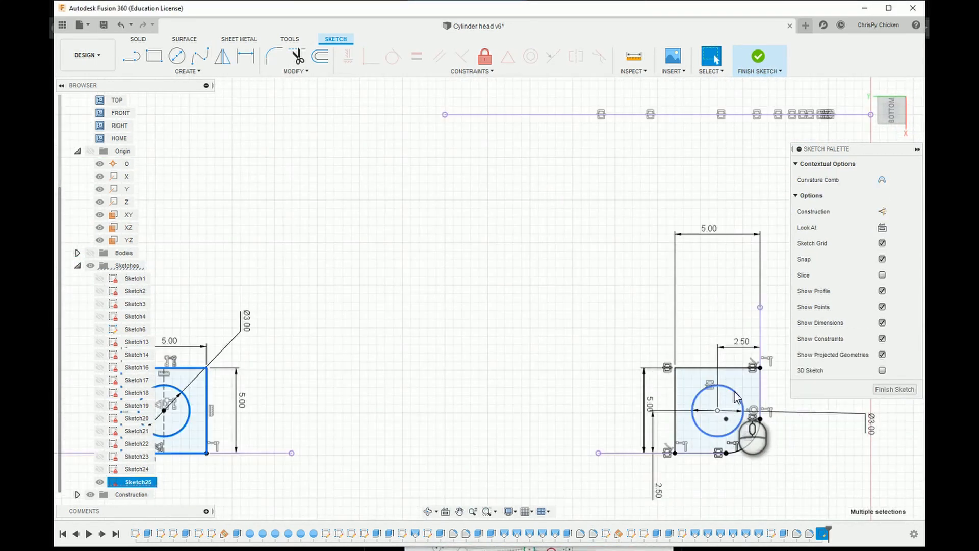
{"action": "scroll", "coordinate": [734, 394], "scroll_direction": "down", "scroll_amount": 7}
{"action": "scroll", "coordinate": [270, 389], "scroll_direction": "up", "scroll_amount": 6}
{"action": "left_click", "coordinate": [280, 423], "text": "ctrl"}
{"action": "scroll", "coordinate": [450, 437], "scroll_direction": "down", "scroll_amount": 6}
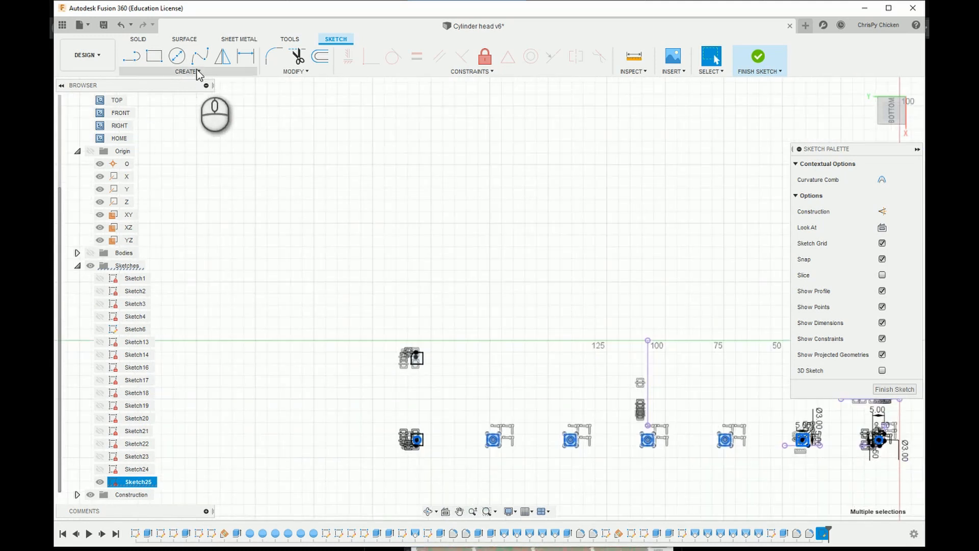
{"action": "left_click", "coordinate": [222, 56]}
{"action": "scroll", "coordinate": [400, 393], "scroll_direction": "up", "scroll_amount": 3}
{"action": "scroll", "coordinate": [595, 373], "scroll_direction": "up", "scroll_amount": 3}
{"action": "scroll", "coordinate": [698, 386], "scroll_direction": "up", "scroll_amount": 3}
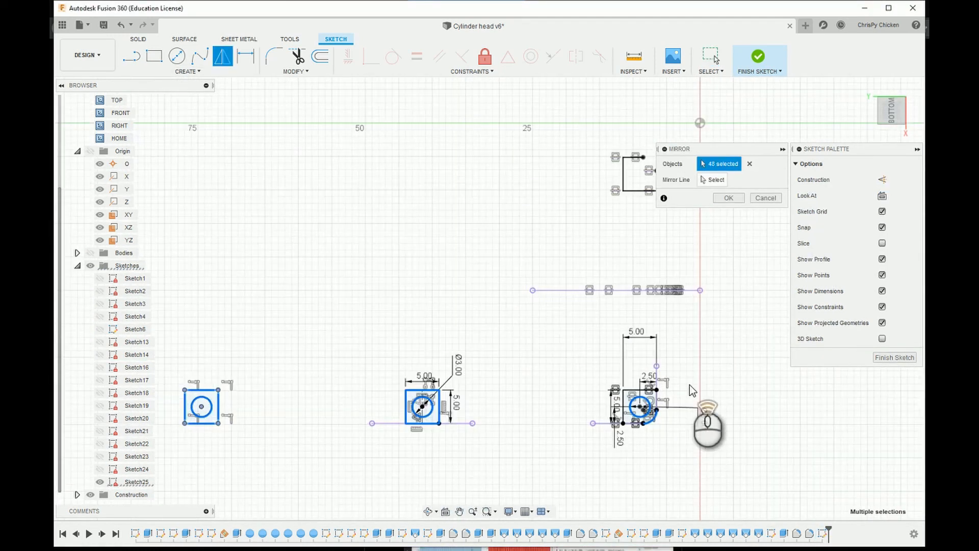
{"action": "left_click", "coordinate": [729, 198]}
{"action": "scroll", "coordinate": [728, 308], "scroll_direction": "down", "scroll_amount": 5}
{"action": "left_click", "coordinate": [758, 57]}
Step: Open the V12 Engine Block design, check the bolt-hole dimensions in its Sketch16, and return to the Cylinder head design
{"action": "left_click", "coordinate": [81, 24]}
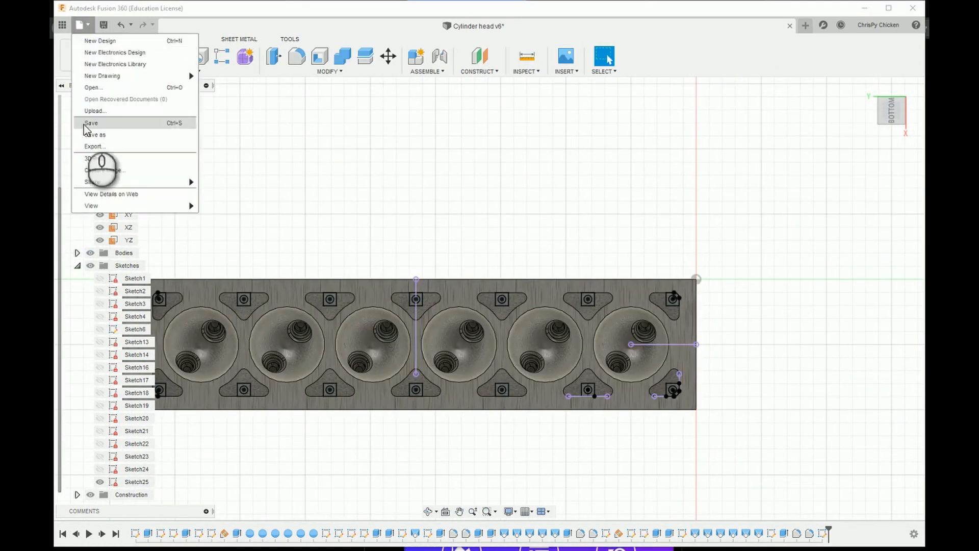
{"action": "left_click", "coordinate": [93, 88]}
{"action": "double_click", "coordinate": [507, 280]}
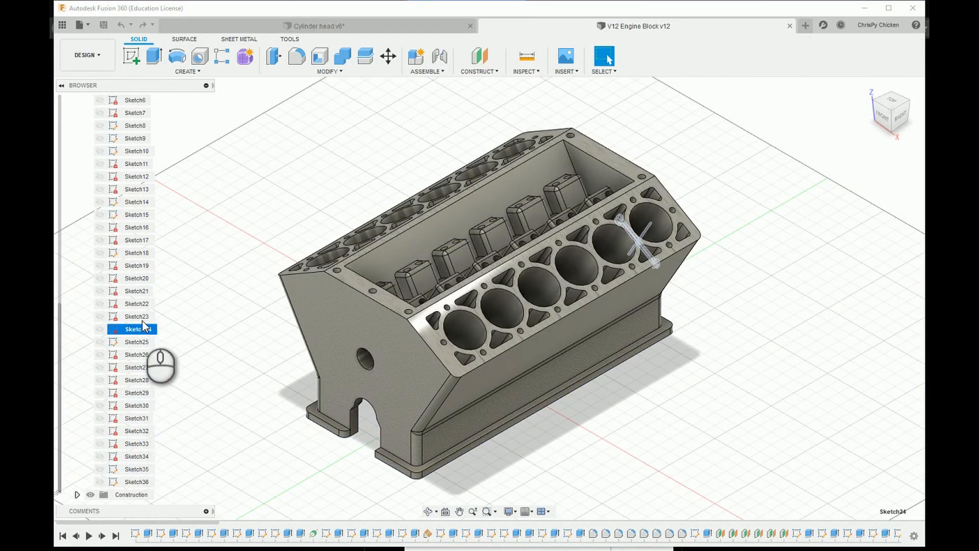
{"action": "right_click", "coordinate": [131, 229]}
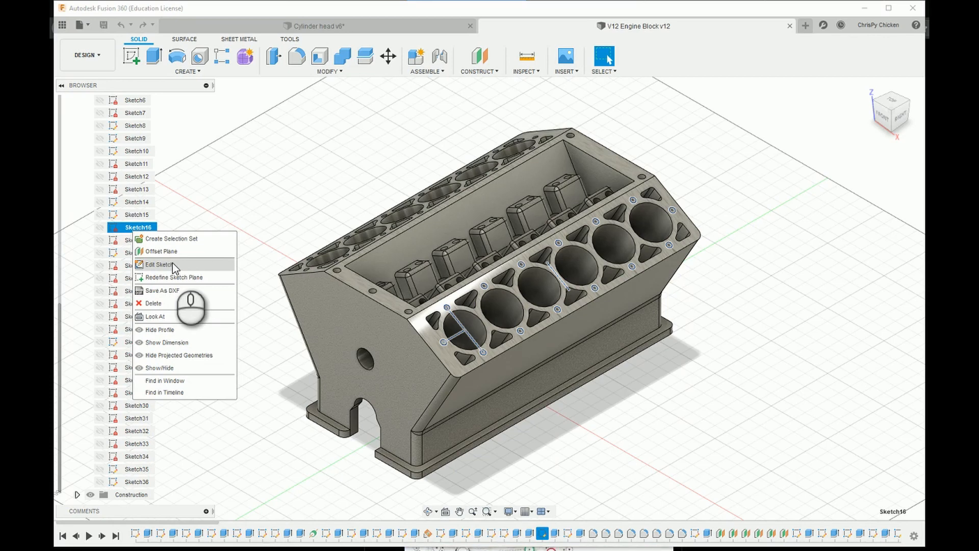
{"action": "left_click", "coordinate": [172, 264]}
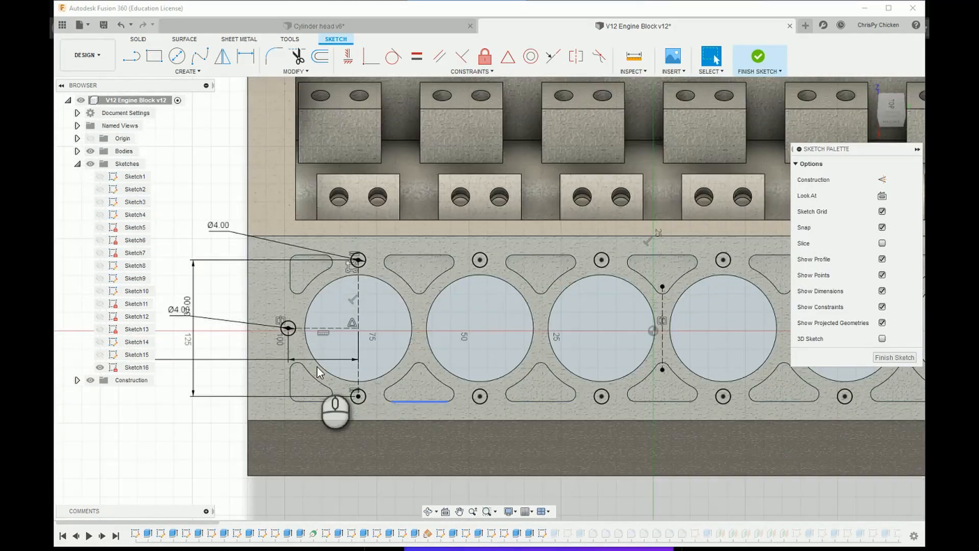
{"action": "left_click", "coordinate": [104, 25]}
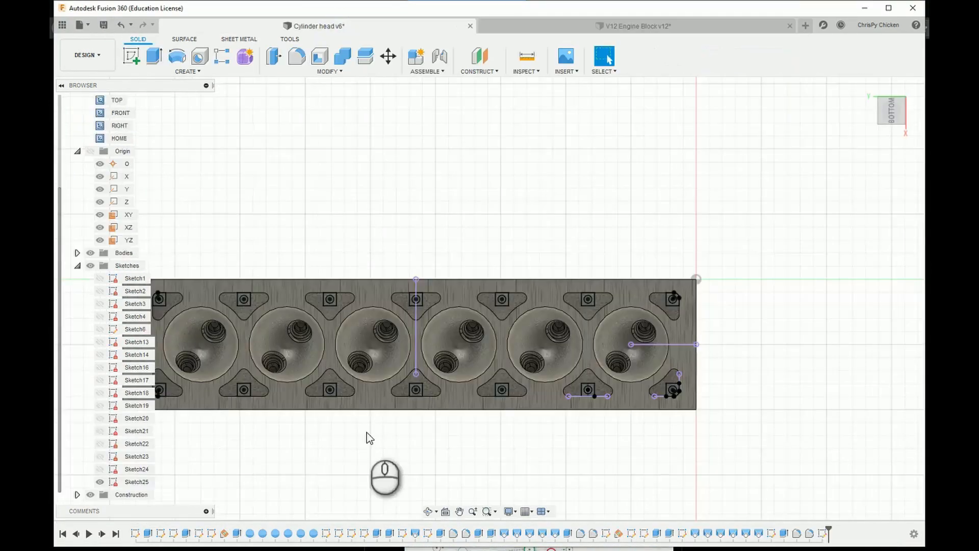
Step: Reopen Sketch25 and set the diameters of the bolt-hole circles in the corner and adjacent pockets to 4 mm
{"action": "scroll", "coordinate": [366, 432], "scroll_direction": "up", "scroll_amount": 5}
{"action": "double_click", "coordinate": [113, 459]}
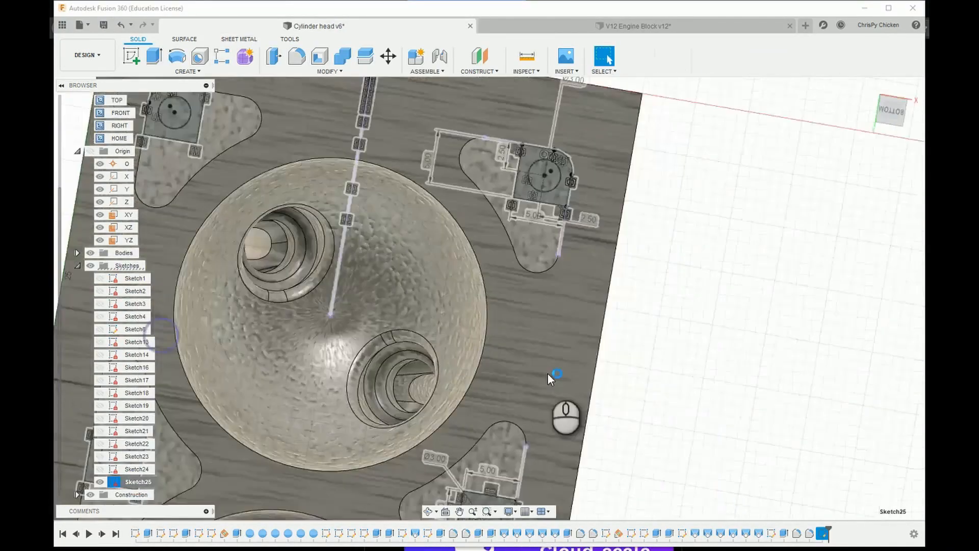
{"action": "key", "text": "Return"}
{"action": "scroll", "coordinate": [699, 200], "scroll_direction": "down", "scroll_amount": 3}
{"action": "scroll", "coordinate": [657, 393], "scroll_direction": "up", "scroll_amount": 3}
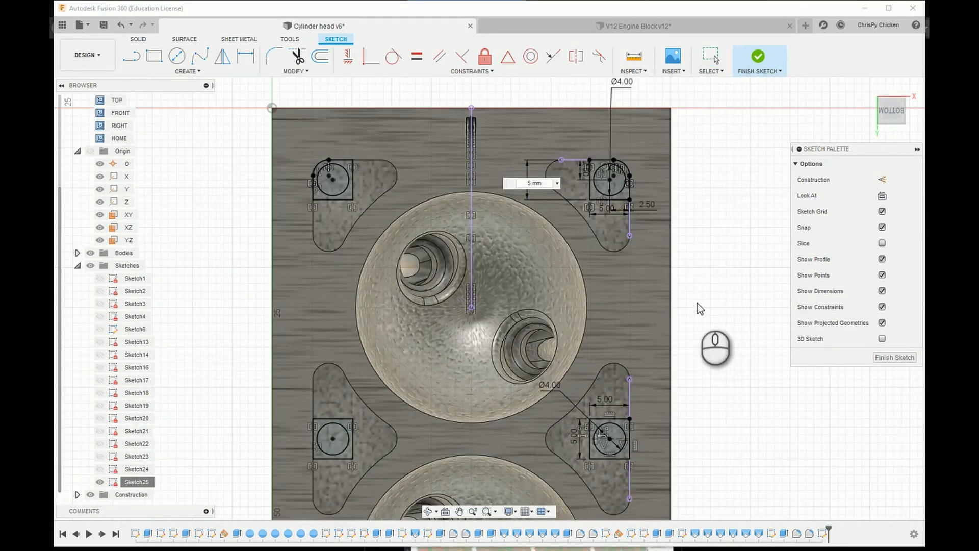
Step: Set the sides of the squares in the corner and adjacent pockets to 6 mm and finish the sketch
{"action": "type", "text": "6"}
{"action": "key", "text": "Return"}
{"action": "double_click", "coordinate": [610, 218]}
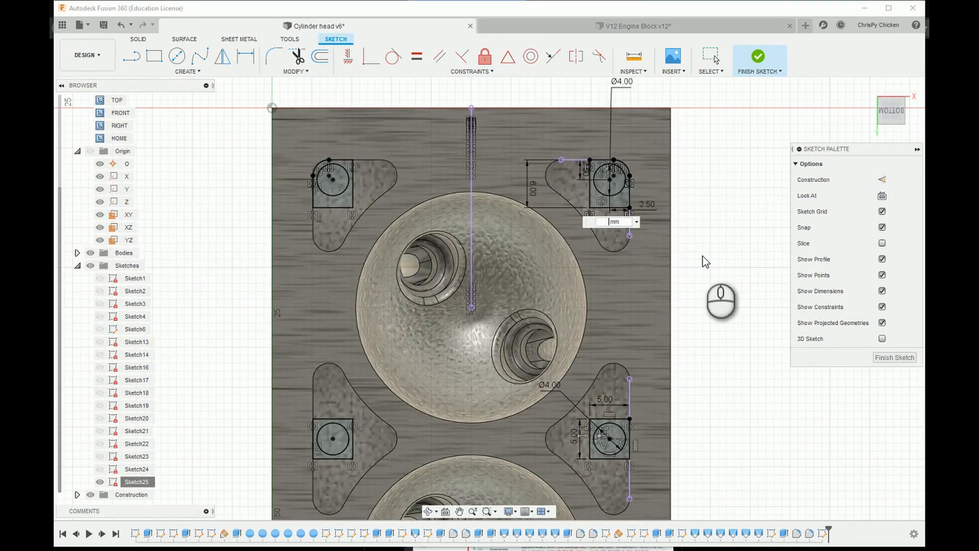
{"action": "type", "text": "6"}
{"action": "key", "text": "Return"}
{"action": "double_click", "coordinate": [603, 399]}
{"action": "type", "text": "6"}
{"action": "key", "text": "Return"}
{"action": "scroll", "coordinate": [466, 416], "scroll_direction": "down", "scroll_amount": 8}
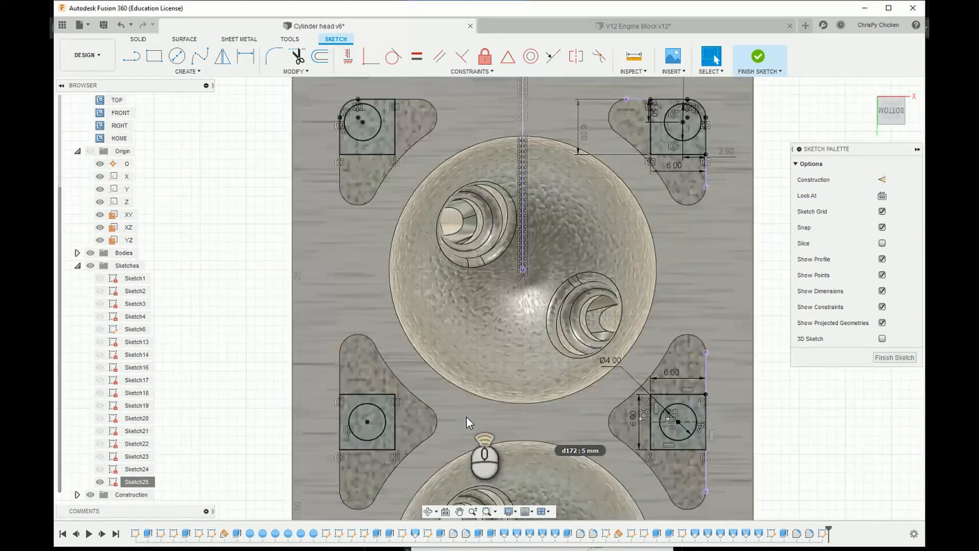
{"action": "scroll", "coordinate": [424, 188], "scroll_direction": "up", "scroll_amount": 6}
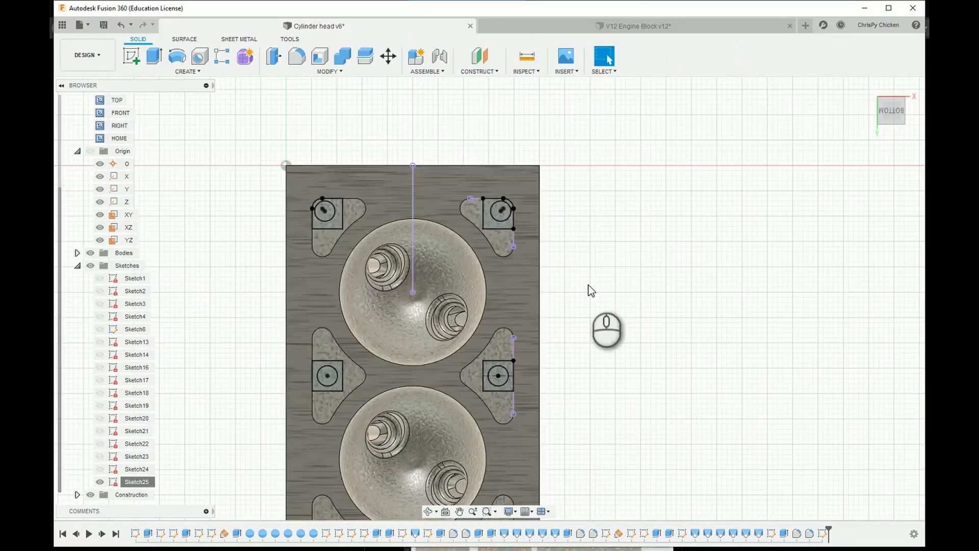
Step: Extrude the square profiles around the bolt-hole circles in all the pockets to a chosen face of the head, using To Object extent and Join
{"action": "key", "text": "e"}
{"action": "left_click", "coordinate": [499, 213]}
{"action": "left_click", "coordinate": [508, 381]}
{"action": "left_click", "coordinate": [322, 220]}
{"action": "left_click", "coordinate": [336, 366]}
{"action": "middle_click_drag", "start_coordinate": [633, 251], "coordinate": [666, 57]}
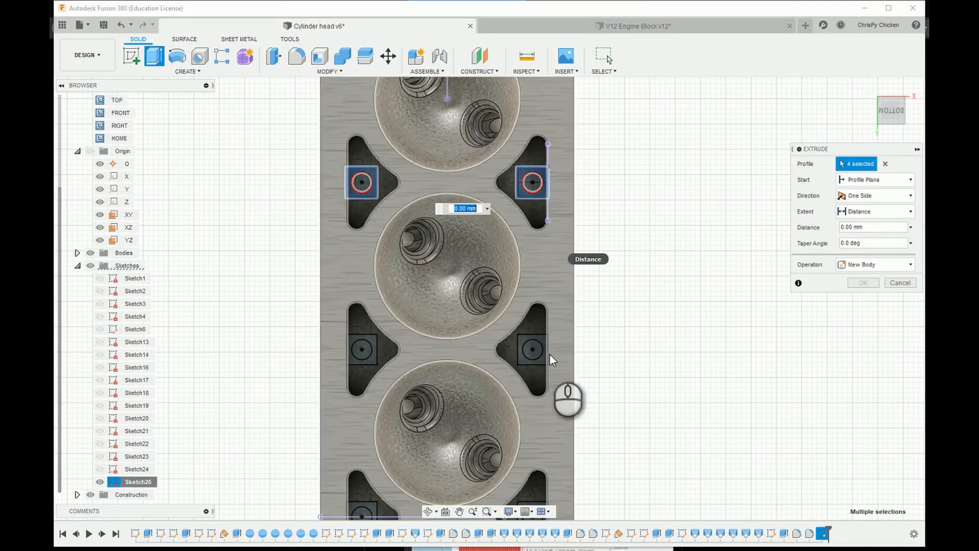
{"action": "left_click", "coordinate": [541, 354]}
{"action": "left_click", "coordinate": [357, 341]}
{"action": "left_click", "coordinate": [549, 337]}
{"action": "middle_click_drag", "start_coordinate": [638, 369], "coordinate": [642, 194]}
{"action": "left_click", "coordinate": [361, 334]}
{"action": "left_click", "coordinate": [363, 352]}
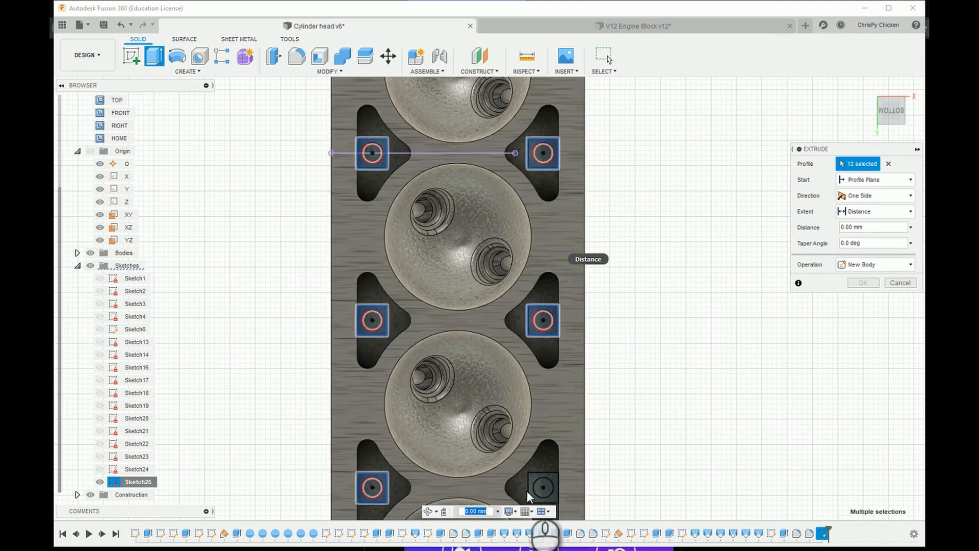
{"action": "left_click", "coordinate": [531, 489]}
{"action": "scroll", "coordinate": [634, 406], "scroll_direction": "down", "scroll_amount": 1}
{"action": "middle_click_drag", "start_coordinate": [634, 407], "coordinate": [638, 191]}
{"action": "left_click", "coordinate": [396, 413]}
{"action": "left_click", "coordinate": [550, 414]}
{"action": "scroll", "coordinate": [647, 484], "scroll_direction": "down", "scroll_amount": 6}
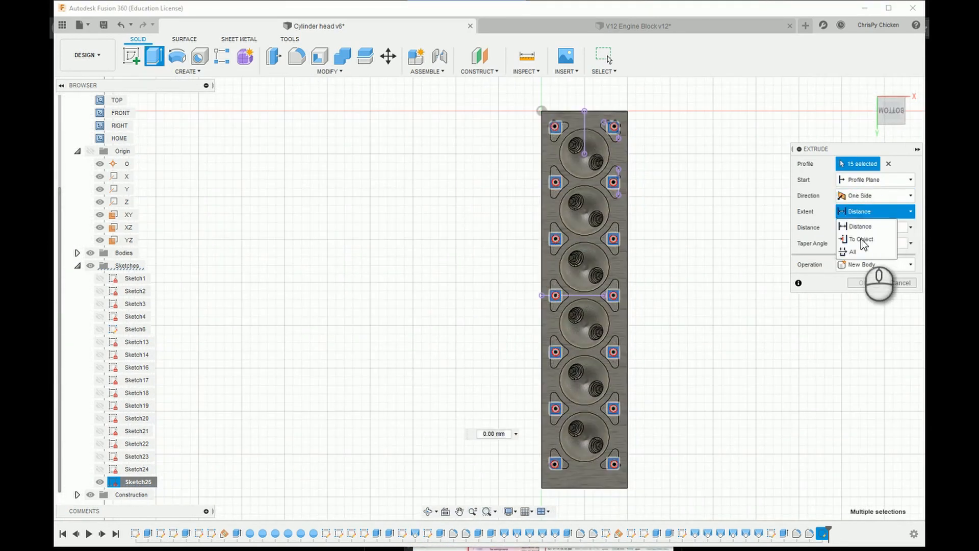
{"action": "left_click", "coordinate": [862, 239]}
{"action": "scroll", "coordinate": [645, 174], "scroll_direction": "up", "scroll_amount": 8}
{"action": "left_click", "coordinate": [645, 176]}
{"action": "scroll", "coordinate": [645, 176], "scroll_direction": "down", "scroll_amount": 3}
{"action": "left_click_drag", "start_coordinate": [890, 110], "coordinate": [874, 114]}
{"action": "scroll", "coordinate": [614, 326], "scroll_direction": "down", "scroll_amount": 4}
{"action": "scroll", "coordinate": [461, 341], "scroll_direction": "up", "scroll_amount": 2}
{"action": "middle_click_drag", "start_coordinate": [515, 479], "coordinate": [485, 242]}
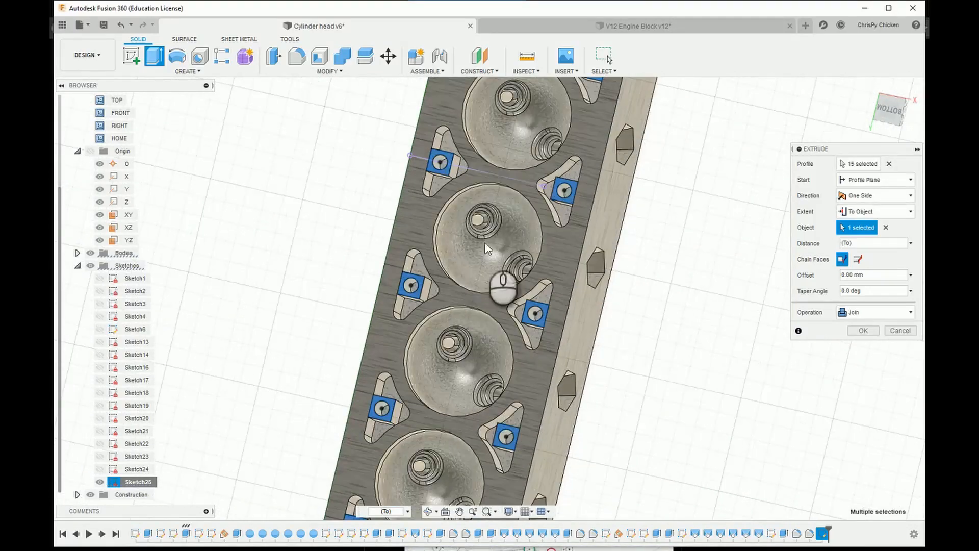
{"action": "key", "text": "Return"}
Step: Start a constant-radius fillet and select the free vertical corner edges of the square bosses in the two corner pockets
{"action": "left_click", "coordinate": [429, 511]}
{"action": "left_click_drag", "start_coordinate": [466, 398], "coordinate": [509, 377]}
{"action": "scroll", "coordinate": [607, 389], "scroll_direction": "down", "scroll_amount": 4}
{"action": "scroll", "coordinate": [536, 229], "scroll_direction": "up", "scroll_amount": 4}
{"action": "key", "text": "f"}
{"action": "scroll", "coordinate": [556, 336], "scroll_direction": "up", "scroll_amount": 3}
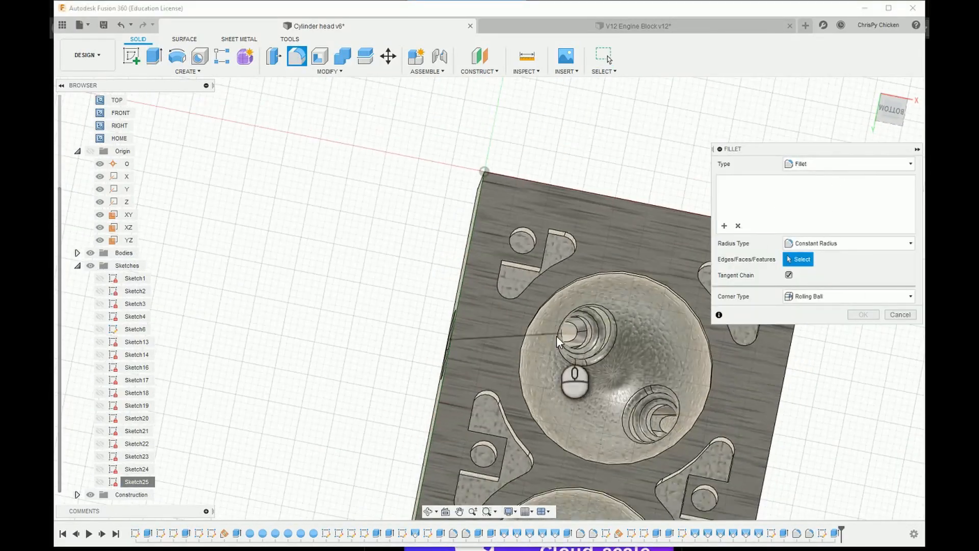
{"action": "scroll", "coordinate": [571, 290], "scroll_direction": "up", "scroll_amount": 4}
{"action": "left_click", "coordinate": [565, 285]}
{"action": "scroll", "coordinate": [631, 268], "scroll_direction": "down", "scroll_amount": 4}
{"action": "scroll", "coordinate": [682, 244], "scroll_direction": "up", "scroll_amount": 3}
{"action": "left_click", "coordinate": [654, 226]}
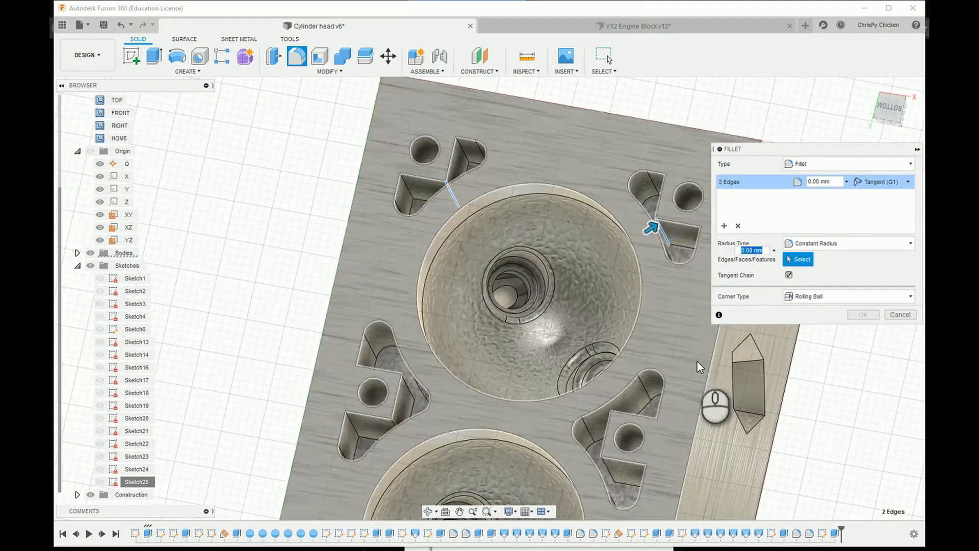
Step: Add the free vertical boss edges in the second pair of pockets to the fillet selection
{"action": "left_click", "coordinate": [415, 390]}
{"action": "left_click", "coordinate": [396, 427]}
{"action": "left_click_drag", "start_coordinate": [877, 107], "coordinate": [905, 102]}
{"action": "left_click", "coordinate": [638, 415]}
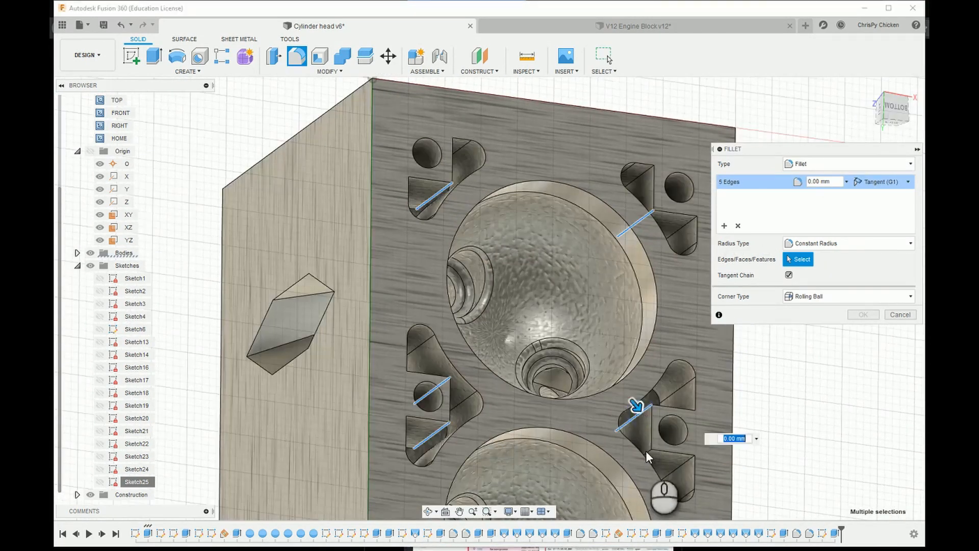
{"action": "middle_click_drag", "start_coordinate": [645, 450], "coordinate": [647, 310]}
{"action": "scroll", "coordinate": [647, 310], "scroll_direction": "up", "scroll_amount": 3}
{"action": "left_click", "coordinate": [647, 310]}
Step: Extend the fillet selection with the vertical boss edges in the next pockets toward the middle of the head
{"action": "scroll", "coordinate": [648, 310], "scroll_direction": "down", "scroll_amount": 3}
{"action": "middle_click_drag", "start_coordinate": [634, 425], "coordinate": [624, 354]}
{"action": "left_click", "coordinate": [636, 346]}
{"action": "left_click", "coordinate": [424, 305]}
{"action": "left_click_drag", "start_coordinate": [884, 106], "coordinate": [829, 103]}
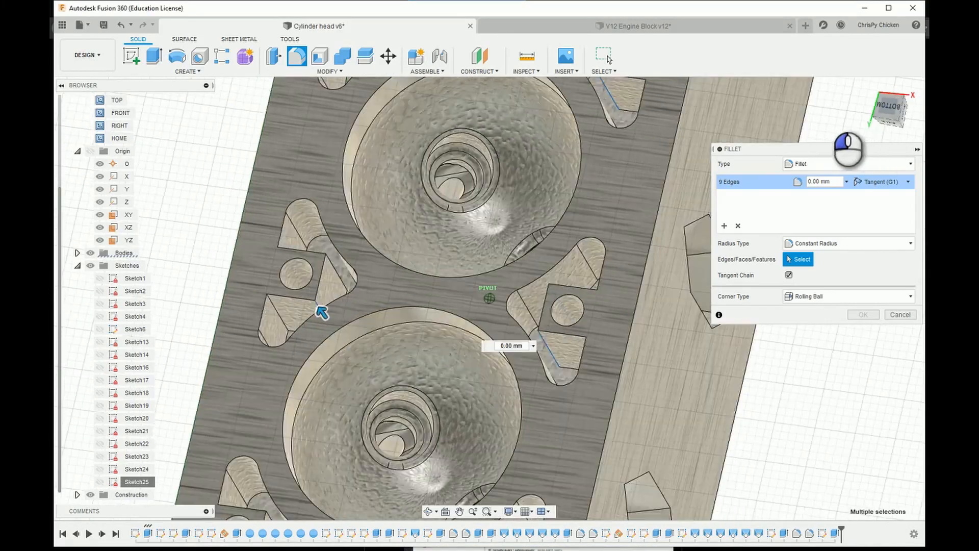
{"action": "left_click", "coordinate": [332, 271]}
{"action": "middle_click_drag", "start_coordinate": [785, 453], "coordinate": [789, 495]}
{"action": "left_click", "coordinate": [315, 338]}
{"action": "left_click", "coordinate": [541, 363]}
Step: Include the vertical boss edges in the pockets past the middle of the head in the fillet selection
{"action": "left_click_drag", "start_coordinate": [881, 107], "coordinate": [912, 107]}
{"action": "middle_click_drag", "start_coordinate": [799, 444], "coordinate": [650, 76]}
{"action": "left_click", "coordinate": [533, 290]}
{"action": "left_click", "coordinate": [531, 253]}
{"action": "left_click", "coordinate": [311, 270]}
{"action": "left_click_drag", "start_coordinate": [878, 106], "coordinate": [841, 104]}
{"action": "left_click", "coordinate": [214, 265]}
{"action": "middle_click_drag", "start_coordinate": [643, 431], "coordinate": [757, 232]}
{"action": "left_click", "coordinate": [506, 357]}
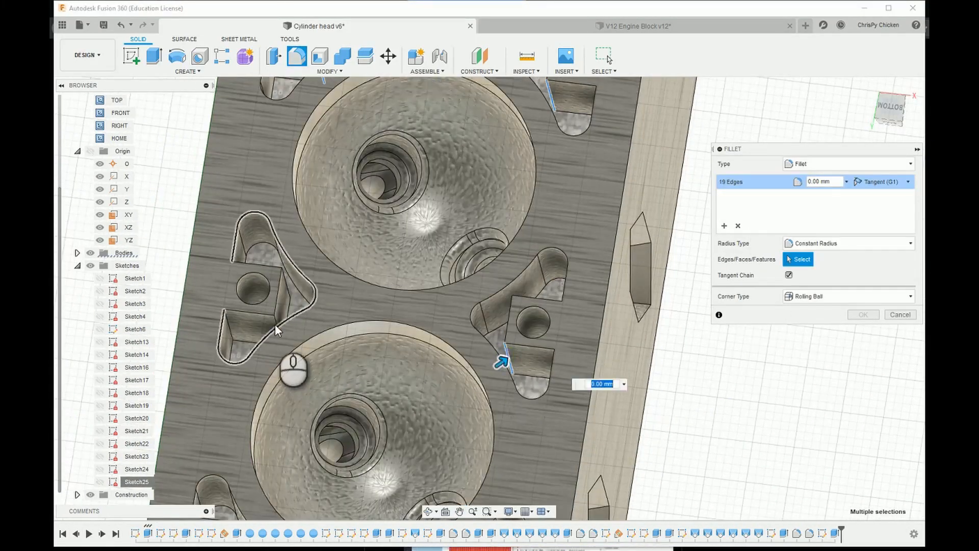
Step: Select the remaining boss edges in the pockets toward the far end and apply the fillet with a 4 mm radius
{"action": "left_click", "coordinate": [276, 326]}
{"action": "left_click_drag", "start_coordinate": [881, 107], "coordinate": [912, 118]}
{"action": "left_click", "coordinate": [540, 318]}
{"action": "middle_click_drag", "start_coordinate": [745, 372], "coordinate": [780, 93]}
{"action": "left_click", "coordinate": [524, 301]}
{"action": "mouse_move", "coordinate": [890, 110]}
{"action": "left_mouse_down"}
{"action": "mouse_move", "coordinate": [857, 110]}
{"action": "mouse_move", "coordinate": [899, 112]}
{"action": "left_mouse_up"}
{"action": "type", "text": "3"}
{"action": "scroll", "coordinate": [717, 458], "scroll_direction": "down", "scroll_amount": 3}
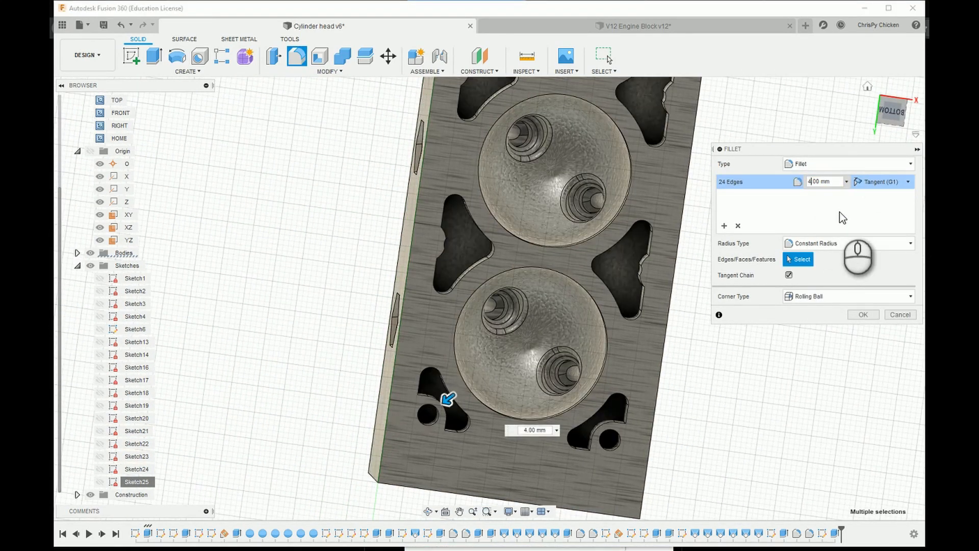
{"action": "left_click", "coordinate": [860, 314]}
Step: Reopen Sketch25 and set the diameters of the bolt-hole circles in the corner and adjacent pockets to 3 mm
{"action": "scroll", "coordinate": [811, 267], "scroll_direction": "down", "scroll_amount": 2}
{"action": "middle_click_drag", "start_coordinate": [810, 267], "coordinate": [689, 265]}
{"action": "right_click", "coordinate": [138, 481]}
{"action": "left_click", "coordinate": [178, 347]}
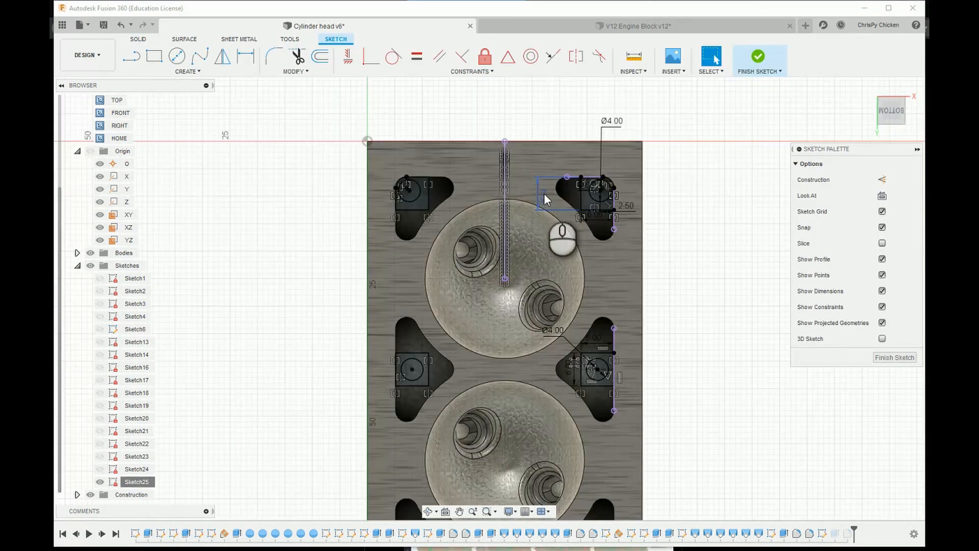
{"action": "key", "text": "Escape"}
{"action": "type", "text": "3"}
{"action": "key", "text": "Return"}
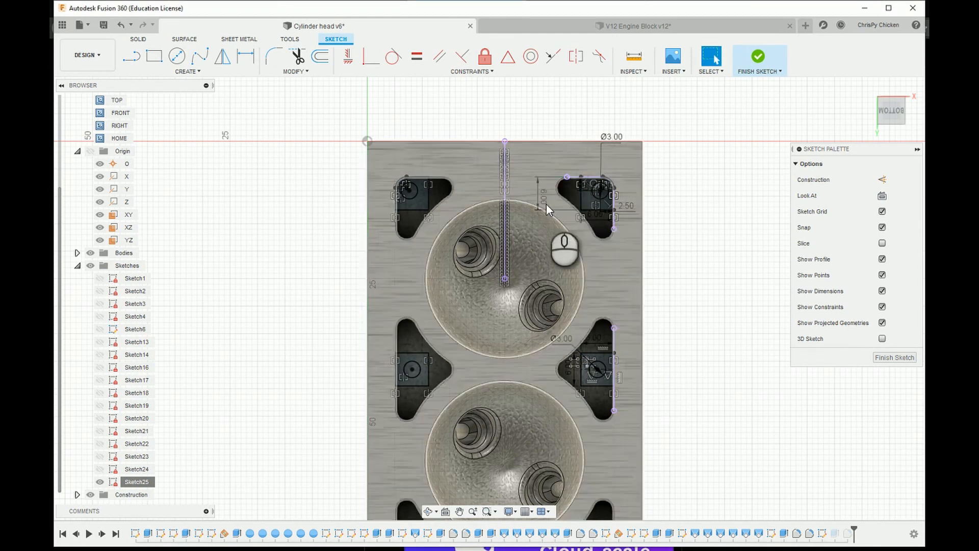